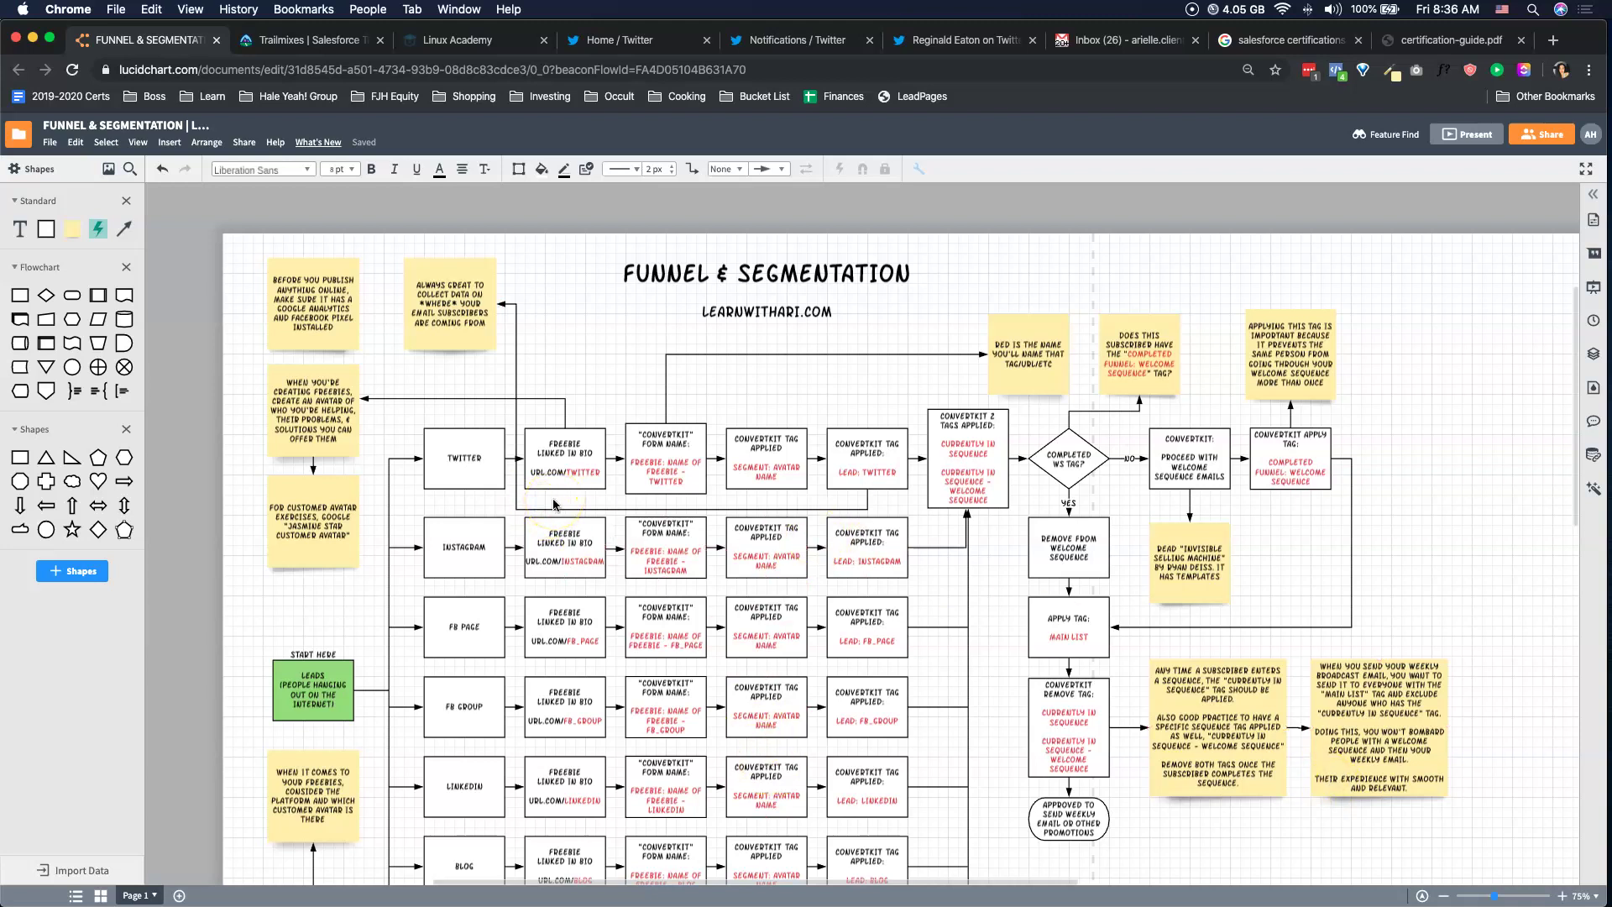
# Select the Twitter path boxes from the Twitter source through ConvertKit 2 Tags Applied.
pyautogui.scroll(1, 554, 504)
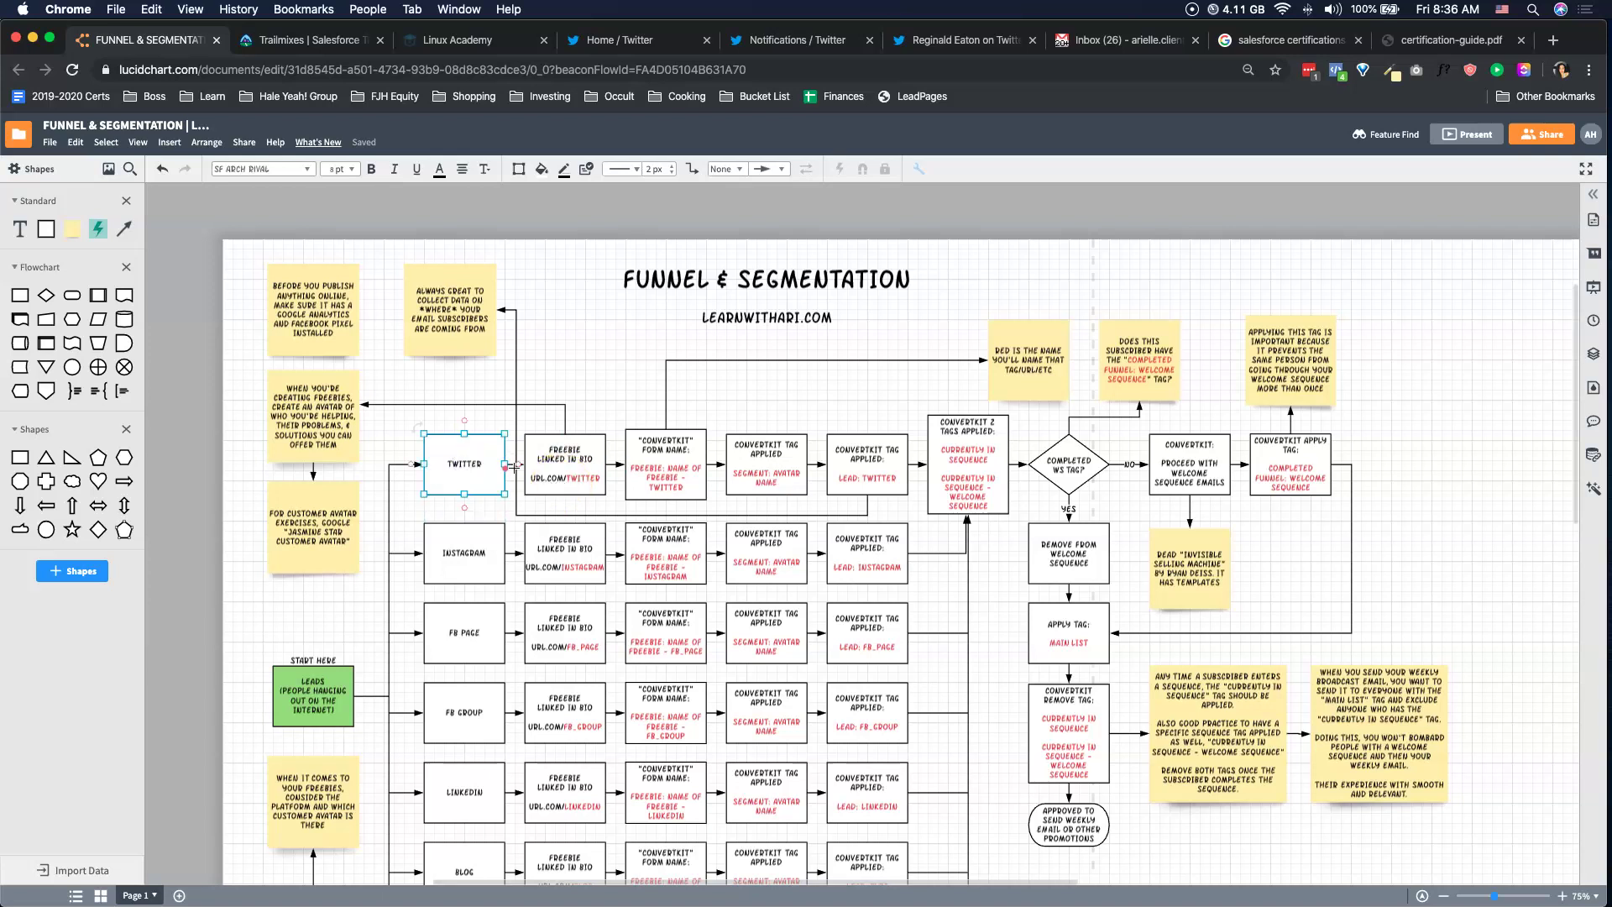
pyautogui.moveTo(763, 460); pyautogui.dragTo(768, 456)
pyautogui.click(939, 452)
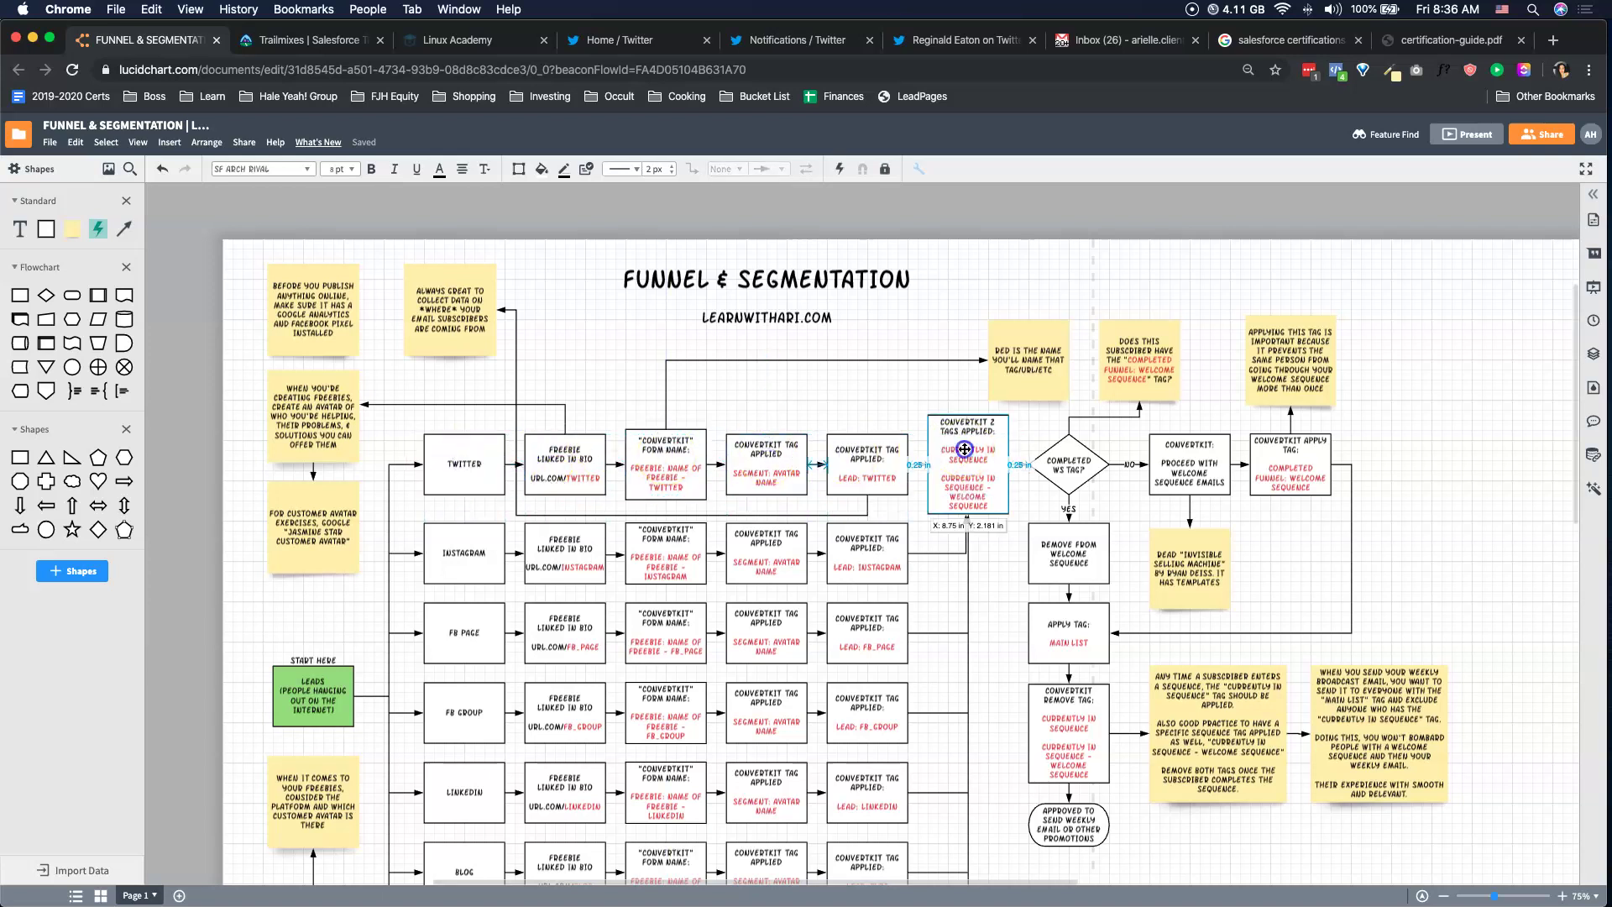
pyautogui.scroll(-3, 589, 540)
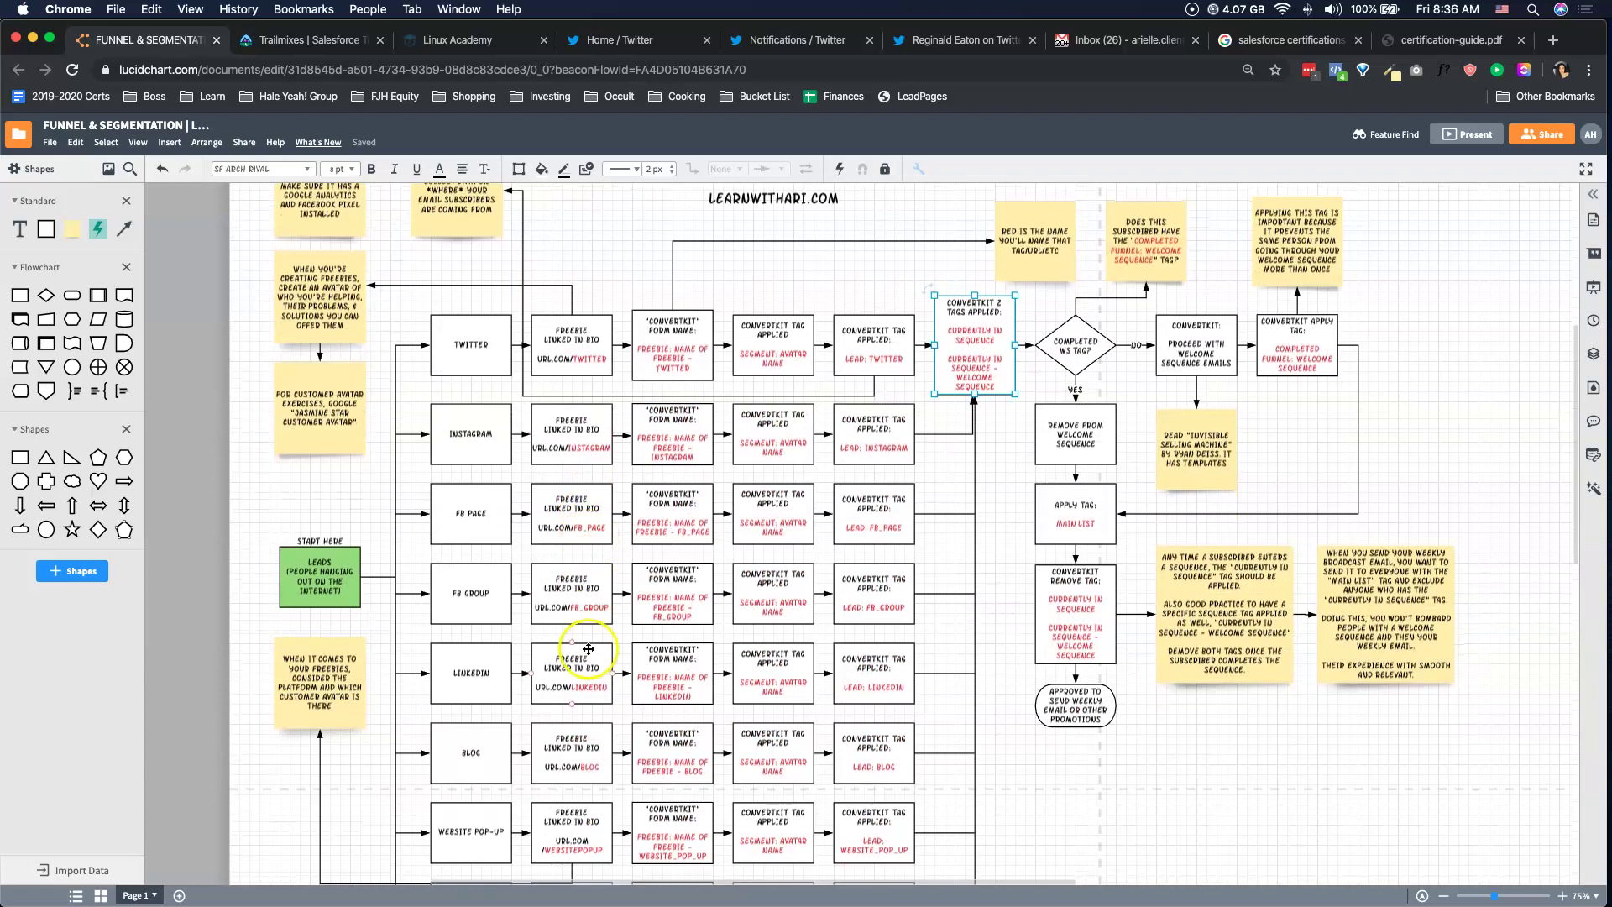
pyautogui.click(436, 324)
pyautogui.scroll(1, 504, 352)
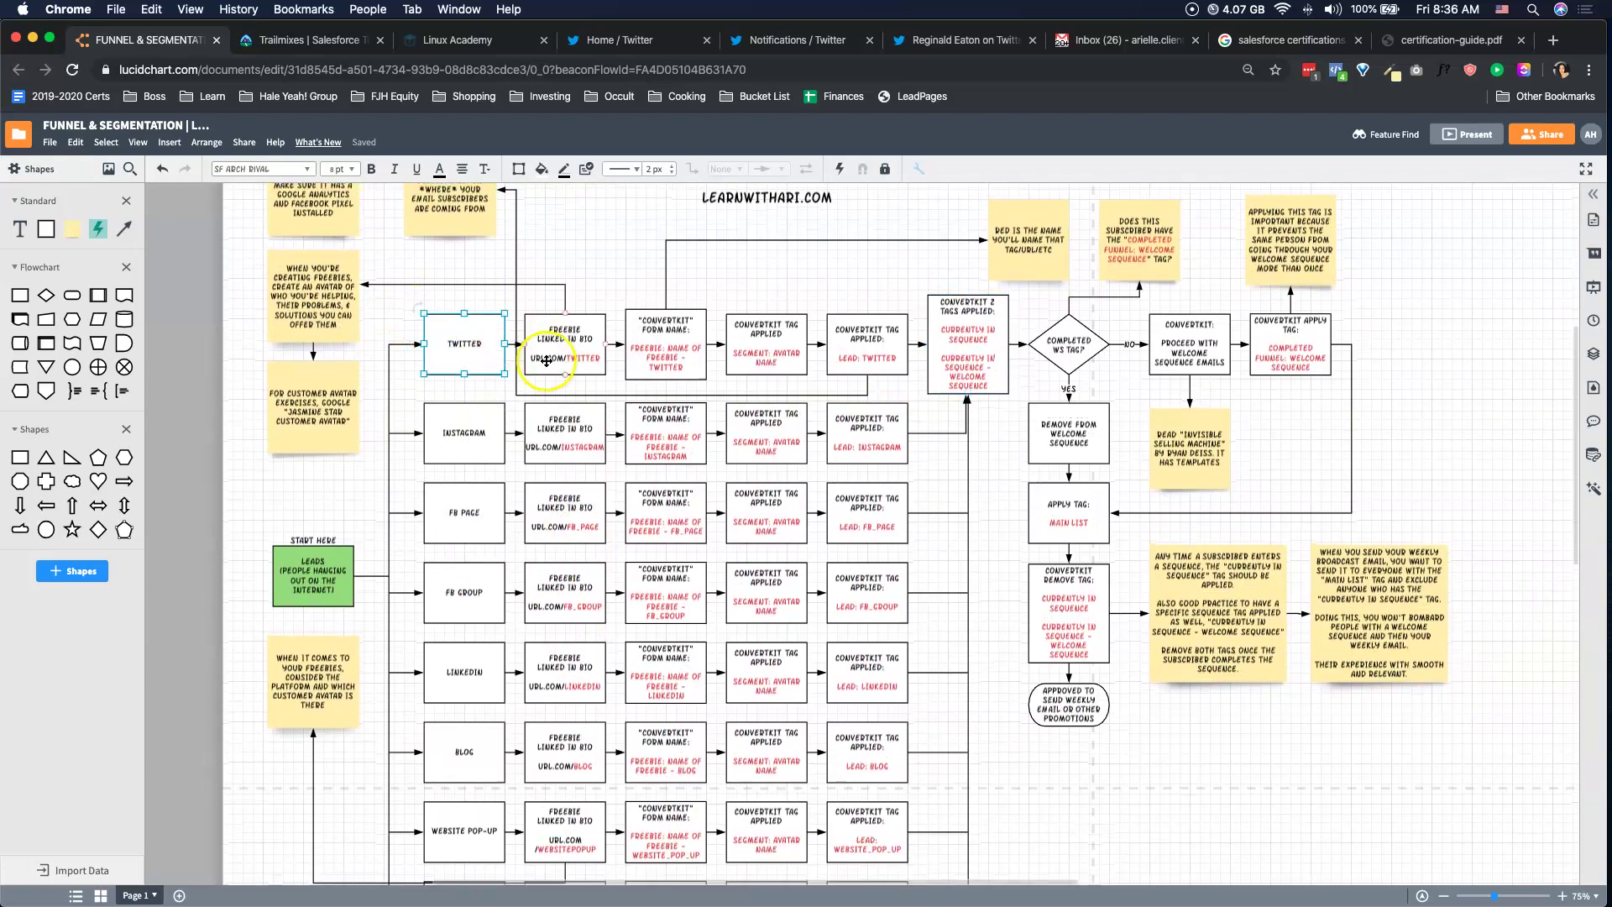
pyautogui.keyDown('shift'); pyautogui.click(565, 336); pyautogui.keyUp('shift')
pyautogui.keyDown('shift'); pyautogui.click(680, 338); pyautogui.keyUp('shift')
pyautogui.keyDown('shift'); pyautogui.click(766, 345); pyautogui.keyUp('shift')
pyautogui.keyDown('shift'); pyautogui.click(867, 344); pyautogui.keyUp('shift')
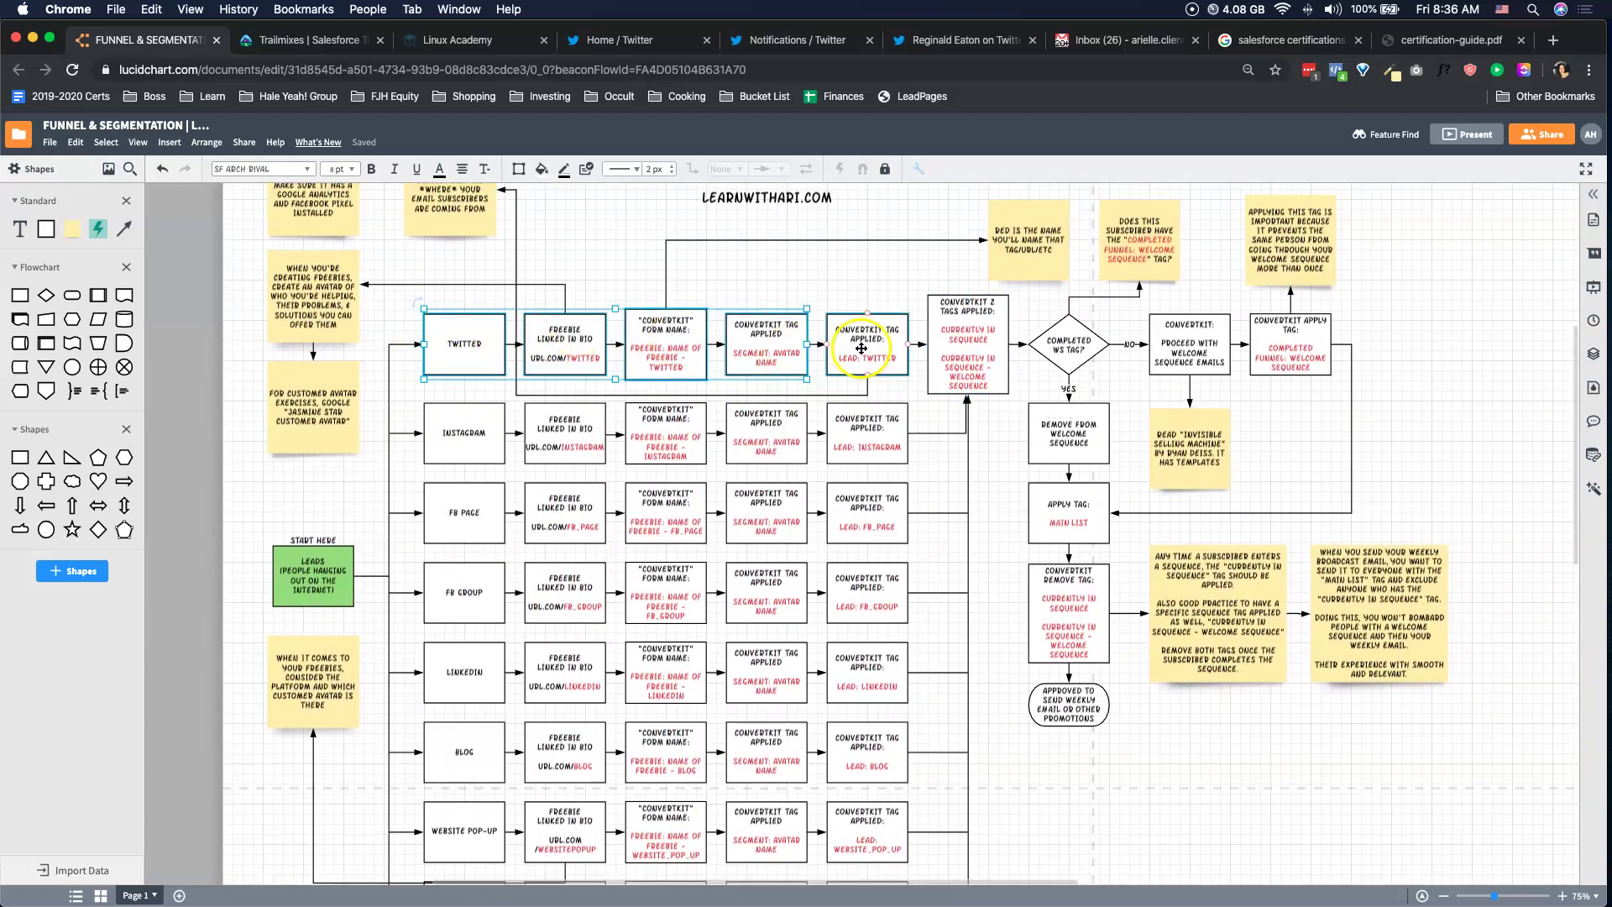
pyautogui.keyDown('shift'); pyautogui.click(968, 344); pyautogui.keyUp('shift')
# Add the Completed WS Tag, welcome-sequence and main-list boxes, then fill the selection light blue.
pyautogui.keyDown('shift'); pyautogui.click(1089, 347); pyautogui.keyUp('shift')
pyautogui.keyDown('shift'); pyautogui.click(1190, 345); pyautogui.keyUp('shift')
pyautogui.keyDown('shift'); pyautogui.click(1290, 344); pyautogui.keyUp('shift')
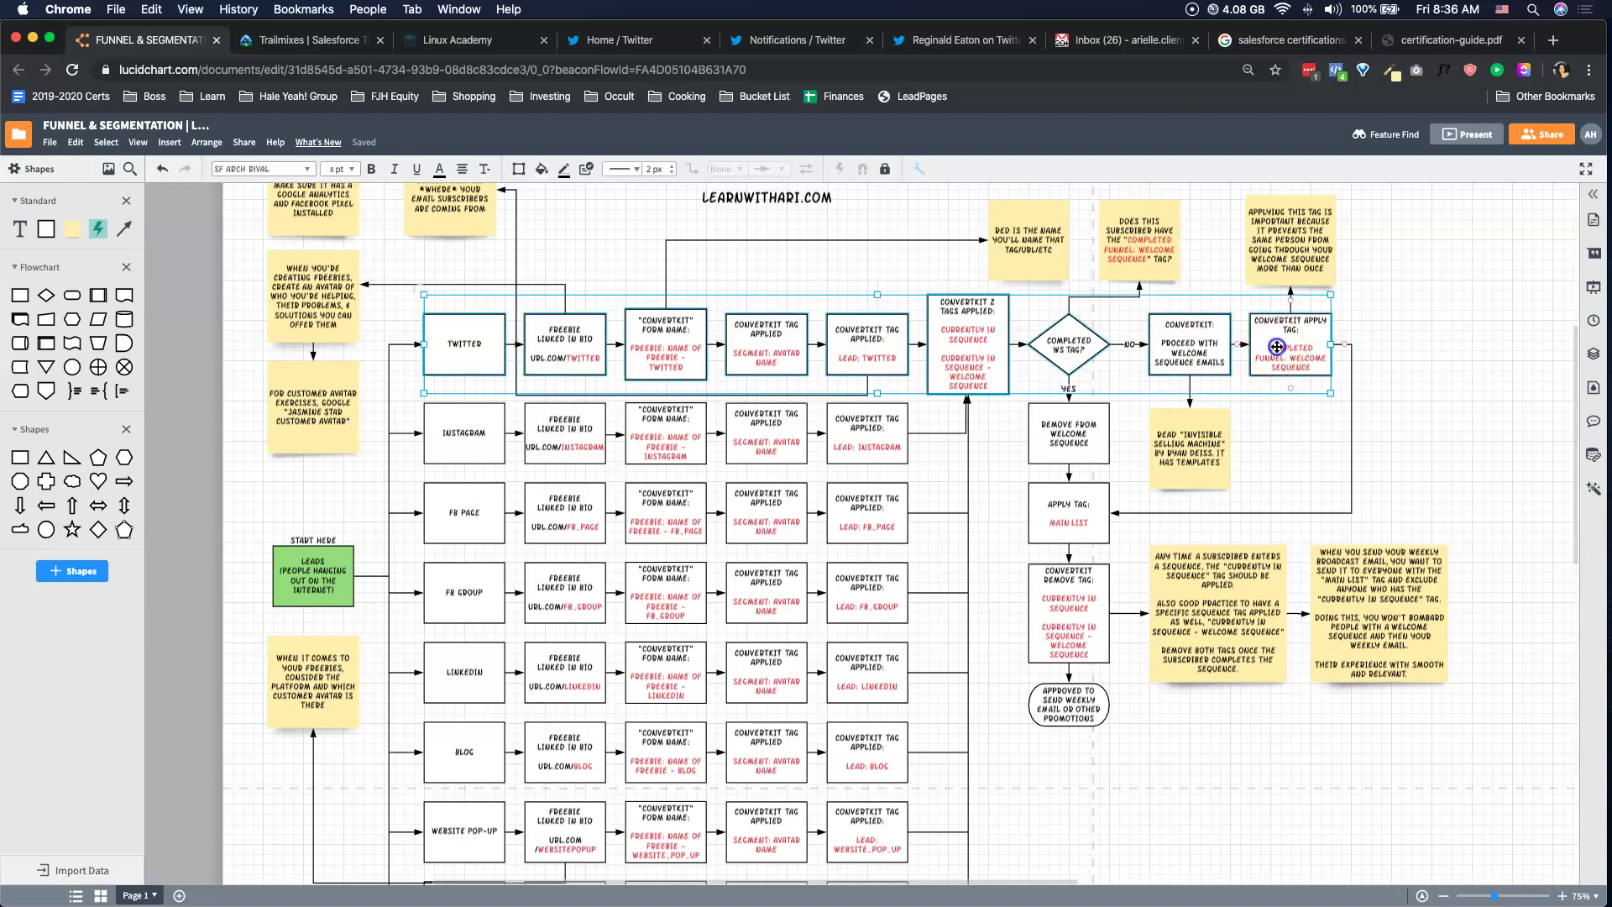
pyautogui.keyDown('shift'); pyautogui.click(1069, 433); pyautogui.keyUp('shift')
pyautogui.keyDown('shift'); pyautogui.click(1069, 512); pyautogui.keyUp('shift')
pyautogui.keyDown('shift'); pyautogui.click(1073, 595); pyautogui.keyUp('shift')
pyautogui.keyDown('shift'); pyautogui.click(1067, 702); pyautogui.keyUp('shift')
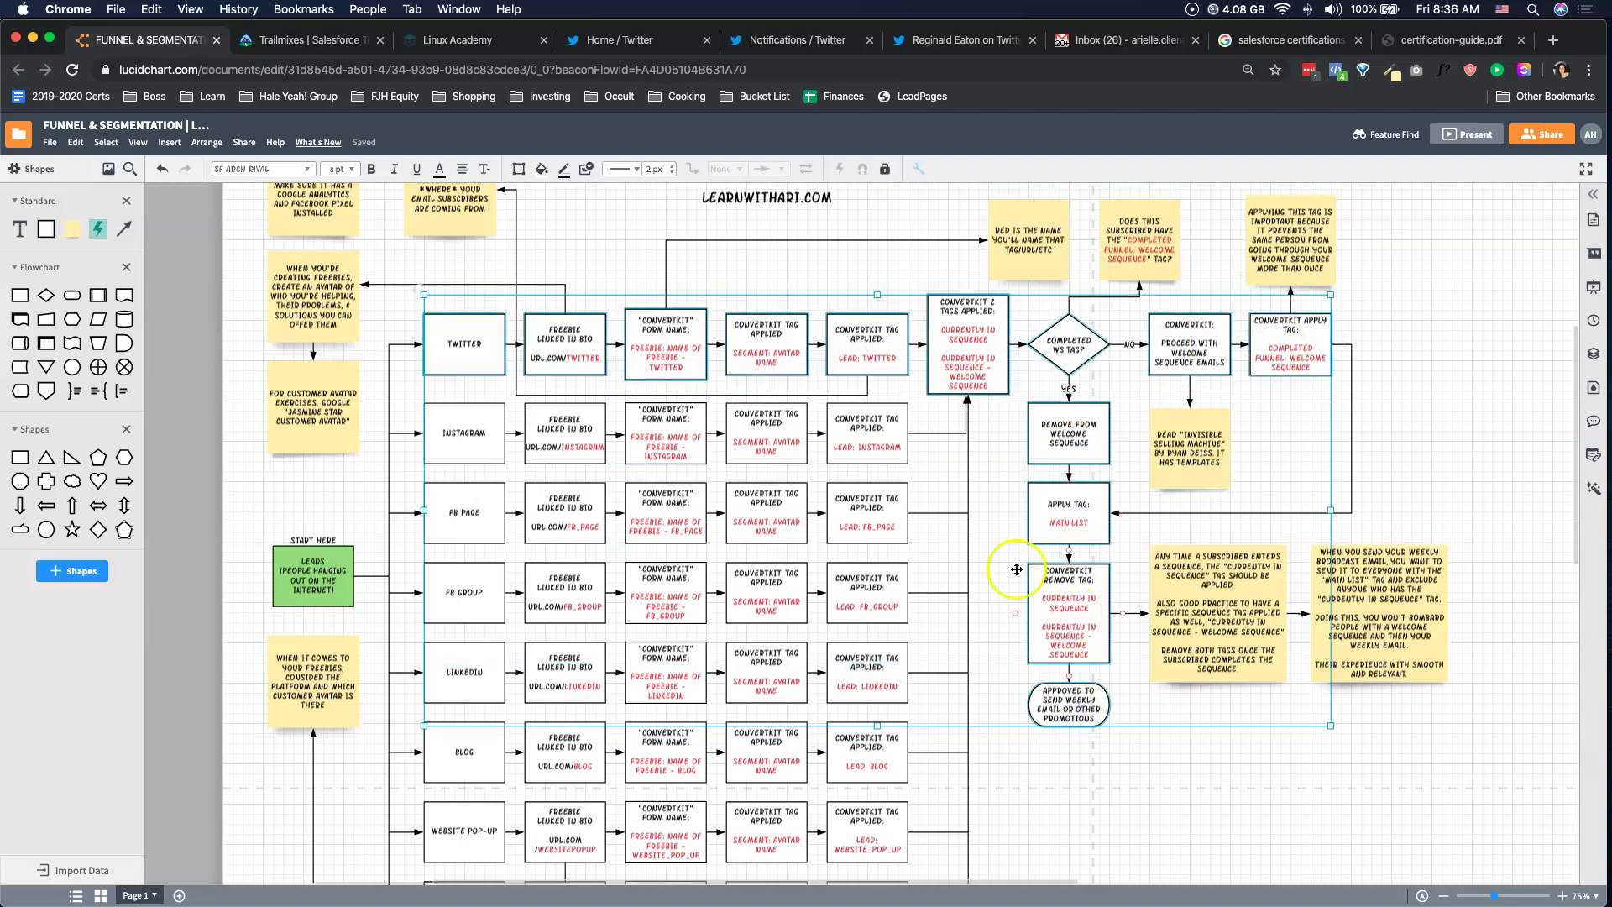
pyautogui.click(542, 171)
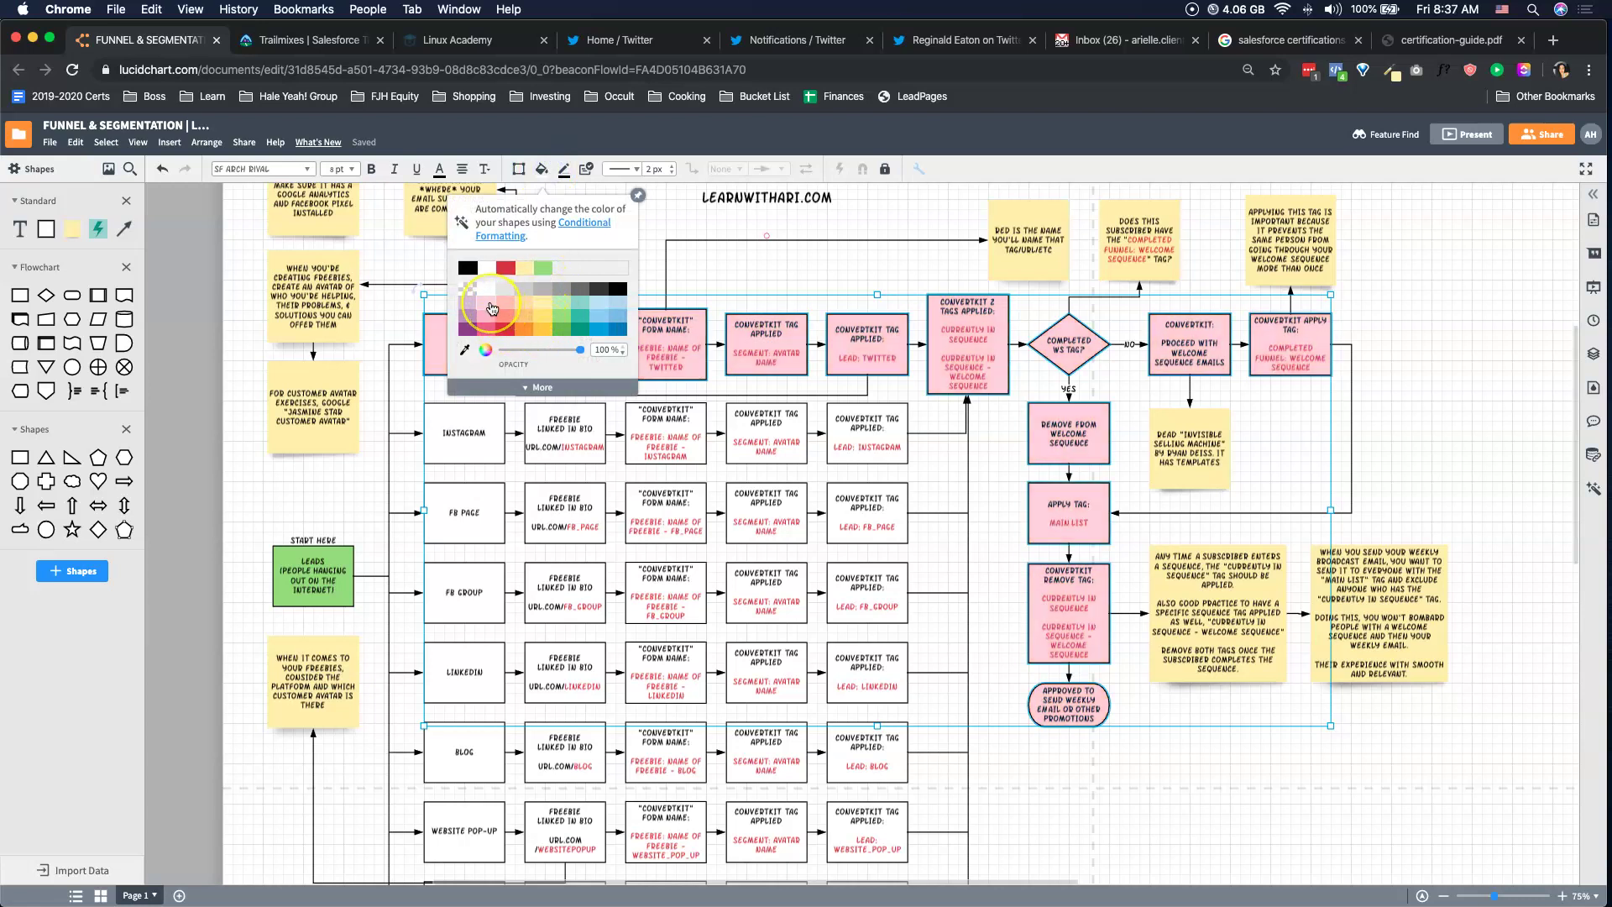
pyautogui.click(599, 304)
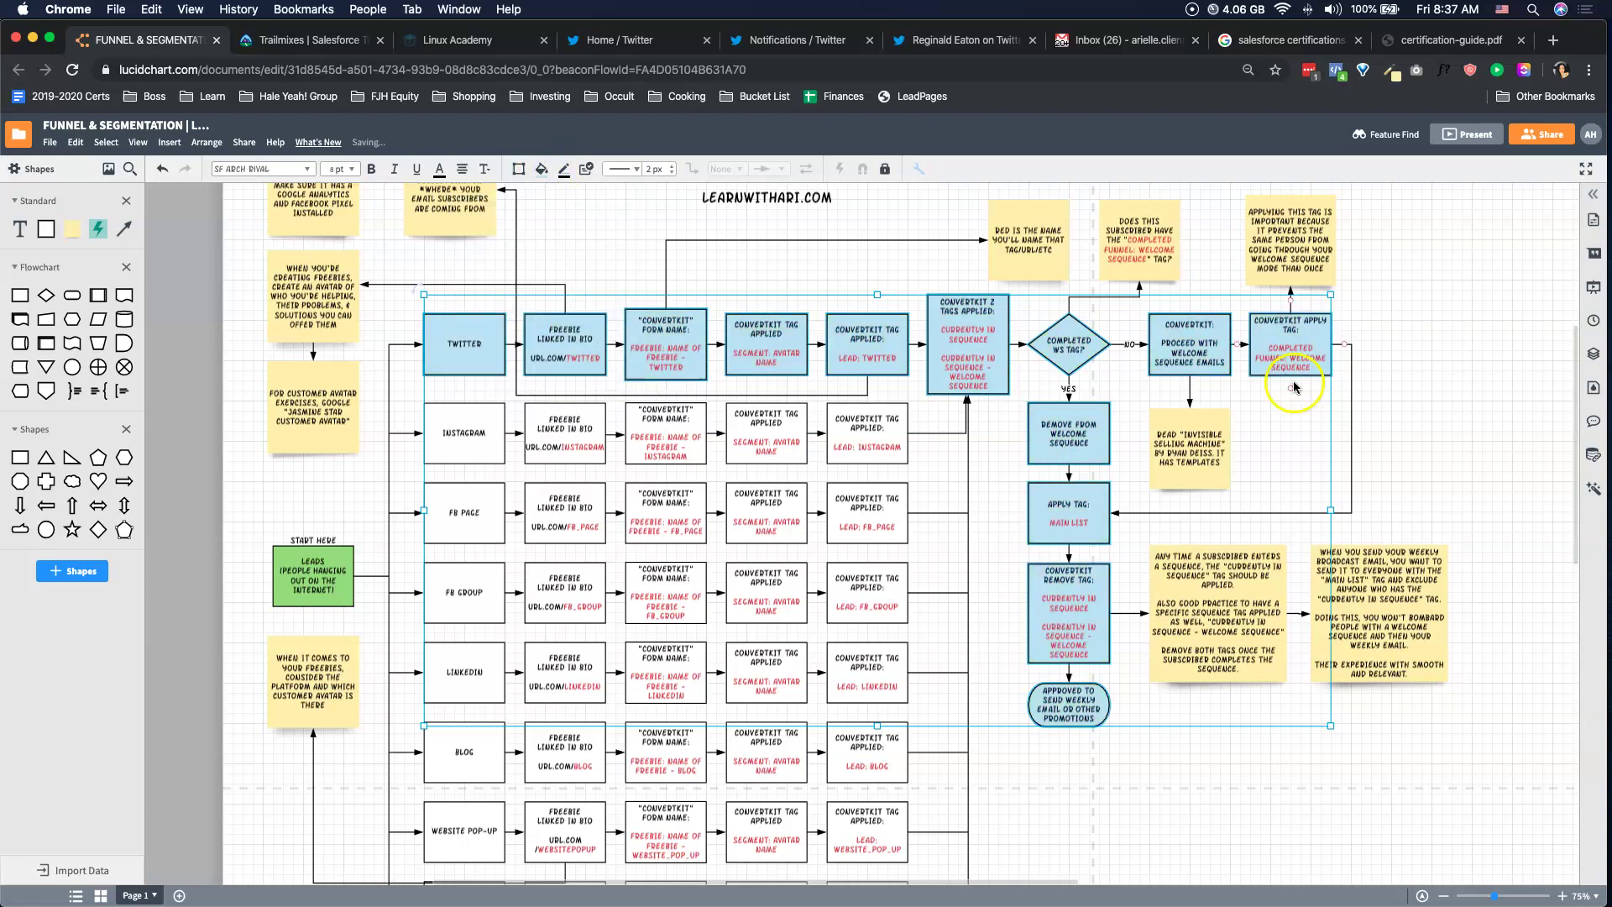
pyautogui.click(1413, 338)
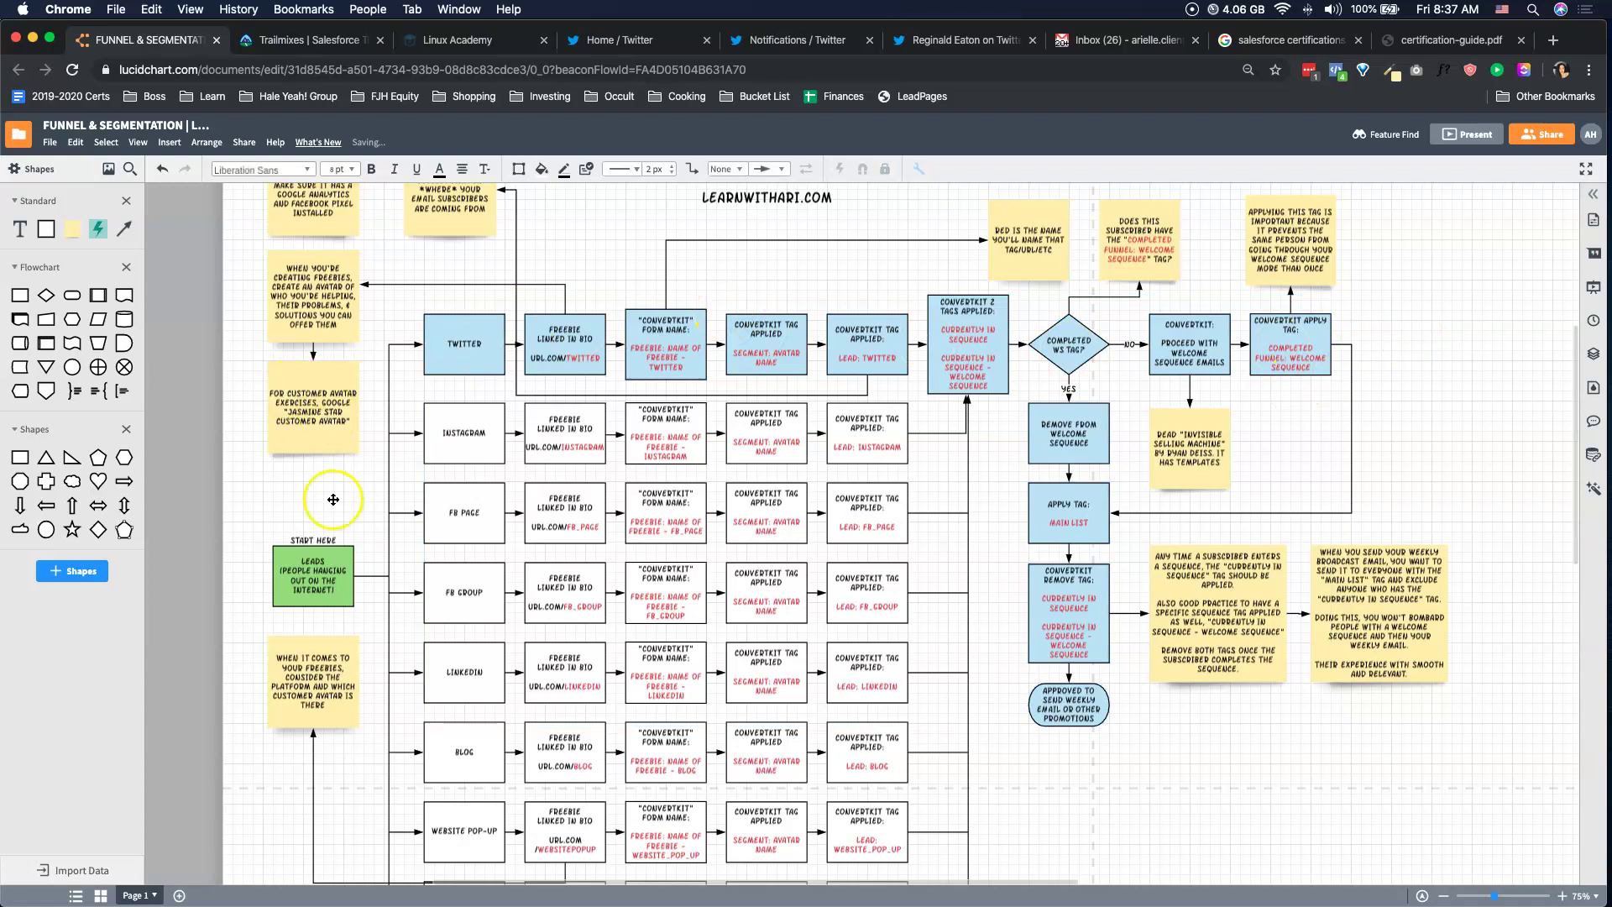
# Select the green Leads start box, then the Twitter lead source box.
pyautogui.click(313, 580)
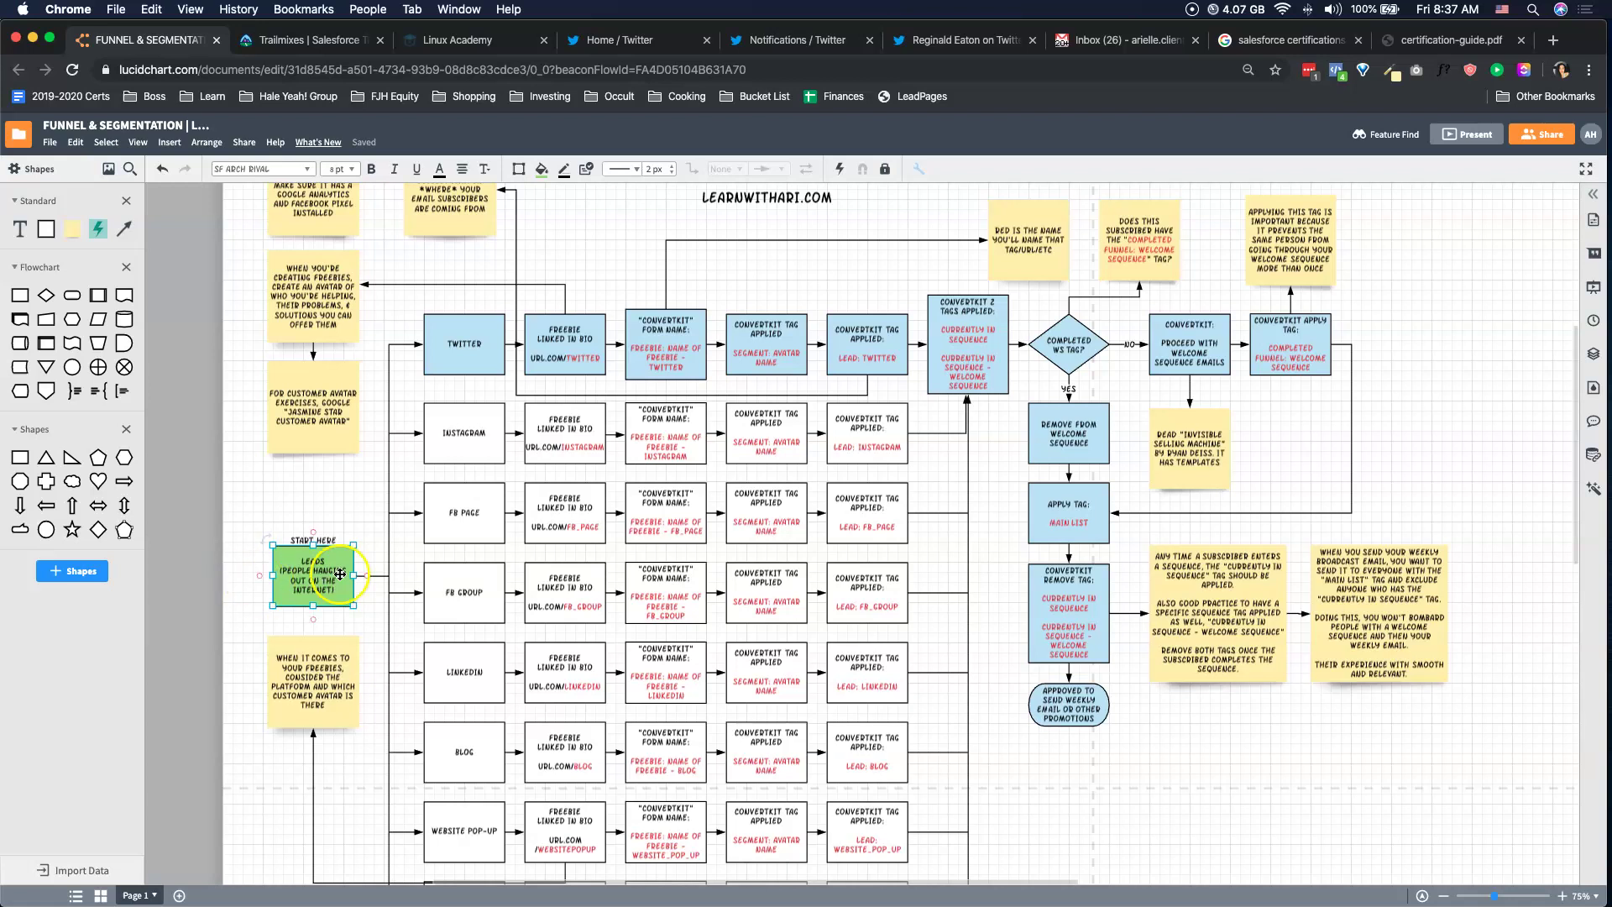
pyautogui.click(466, 358)
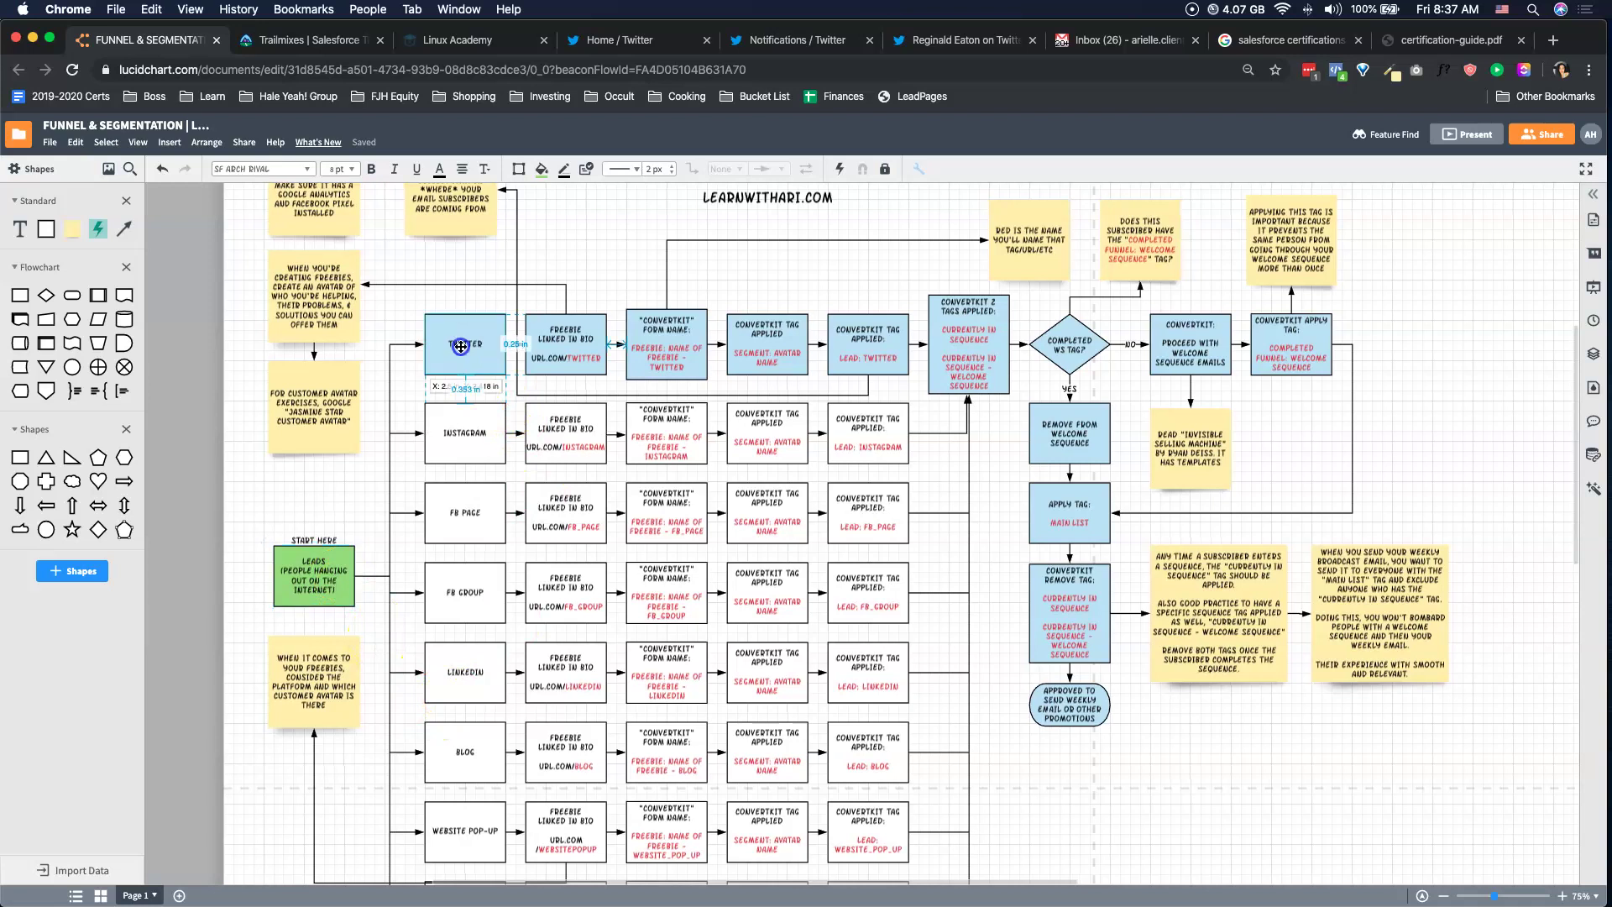
pyautogui.scroll(1, 458, 365)
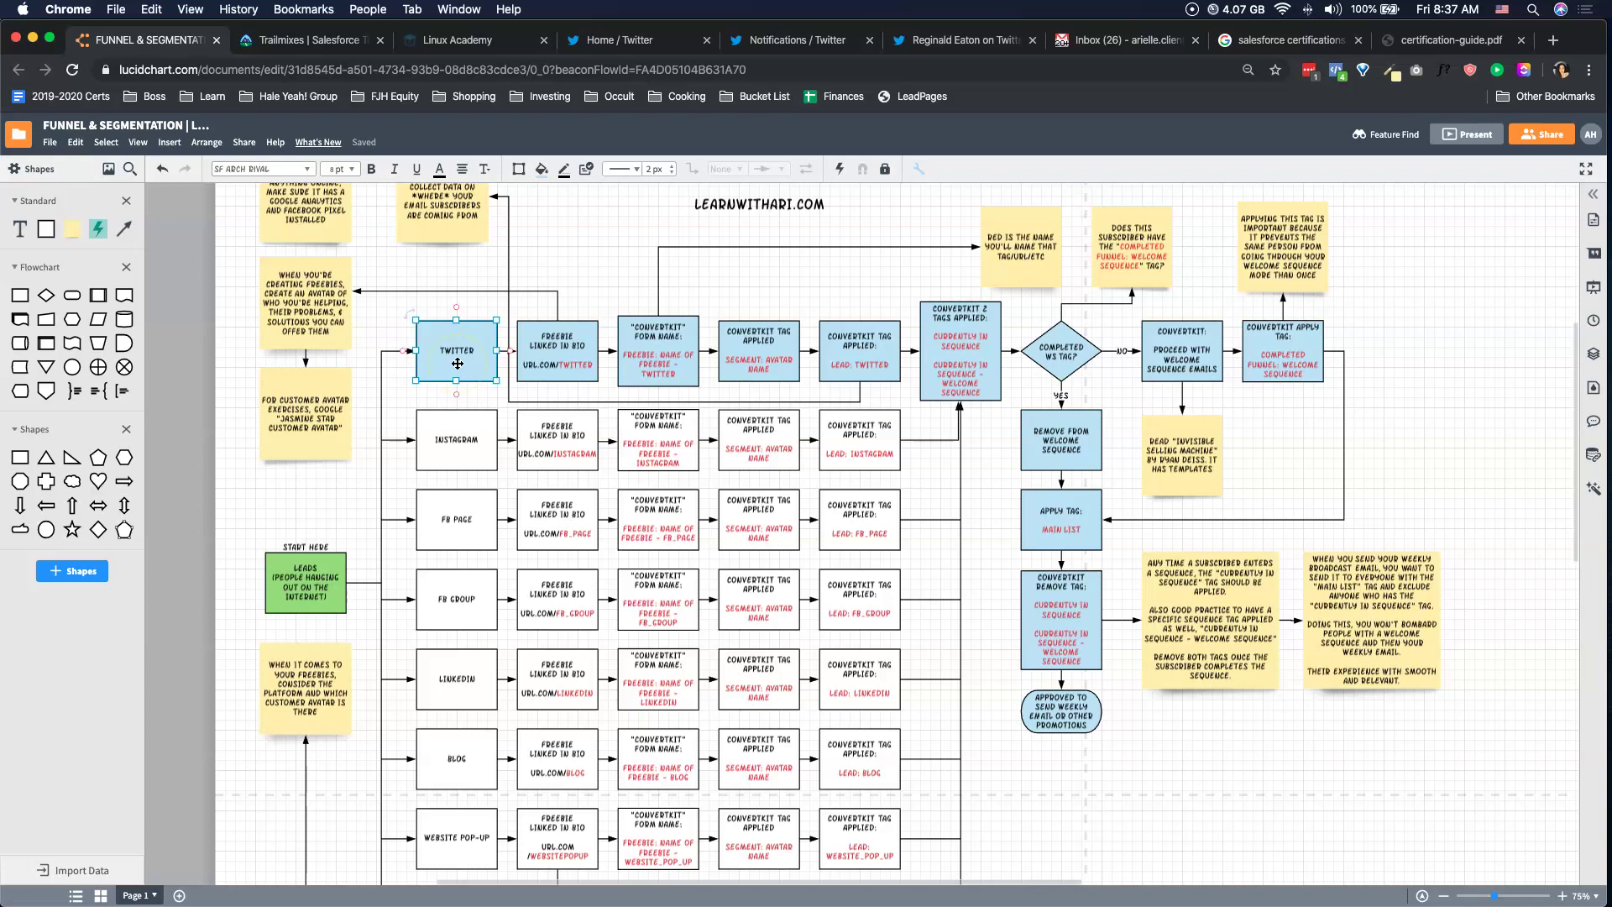
pyautogui.hscroll(-2, 457, 364)
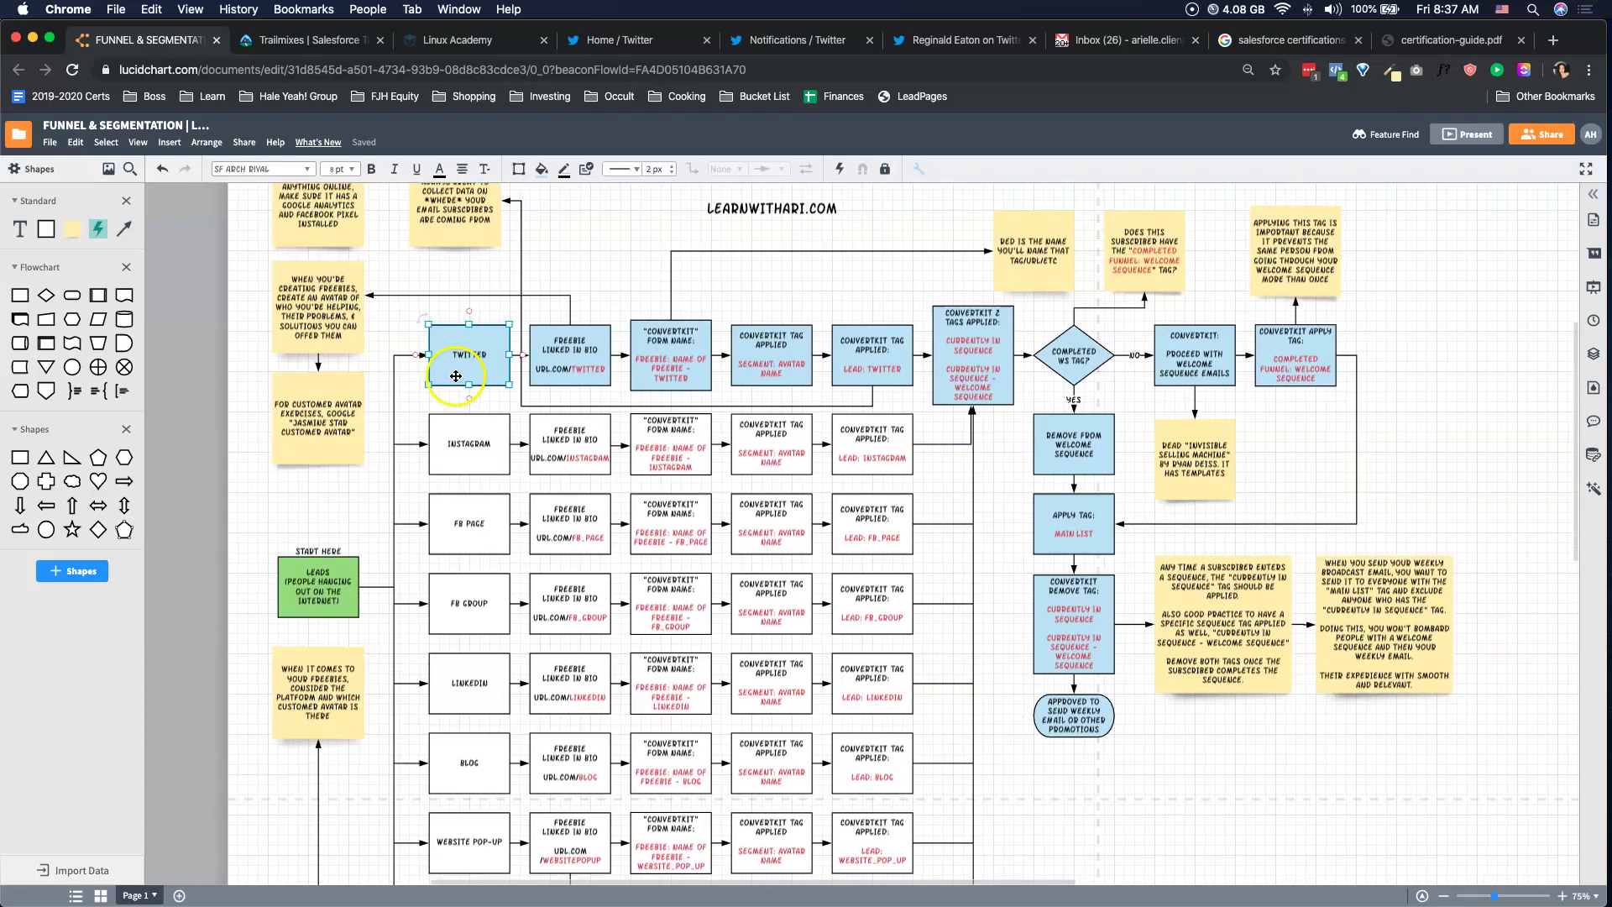
pyautogui.click(514, 323)
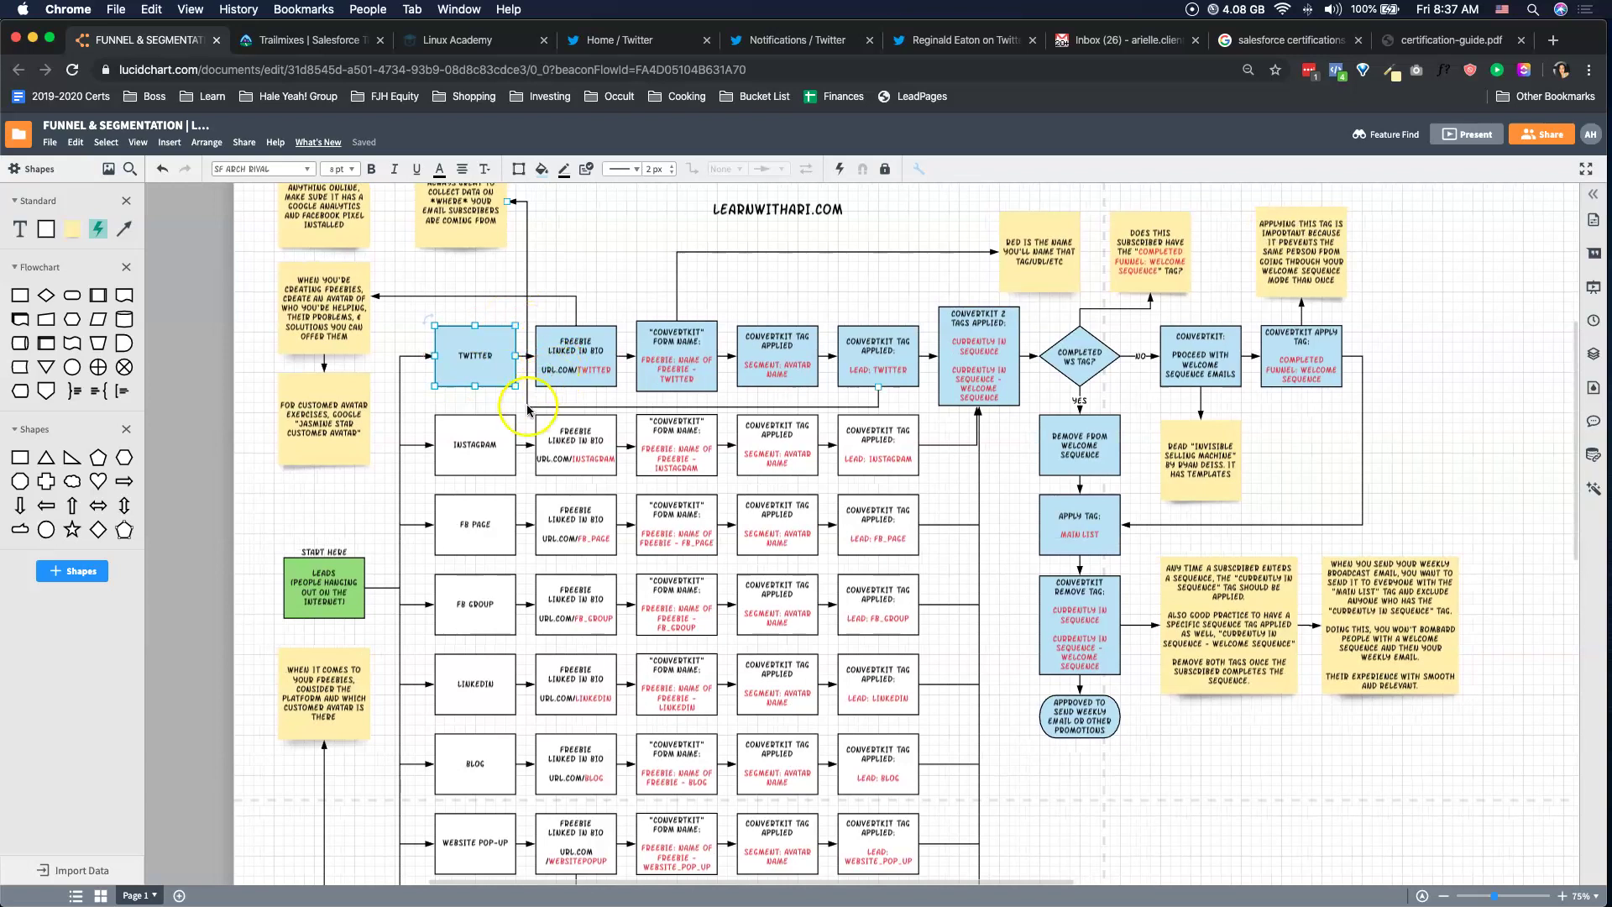
pyautogui.click(649, 46)
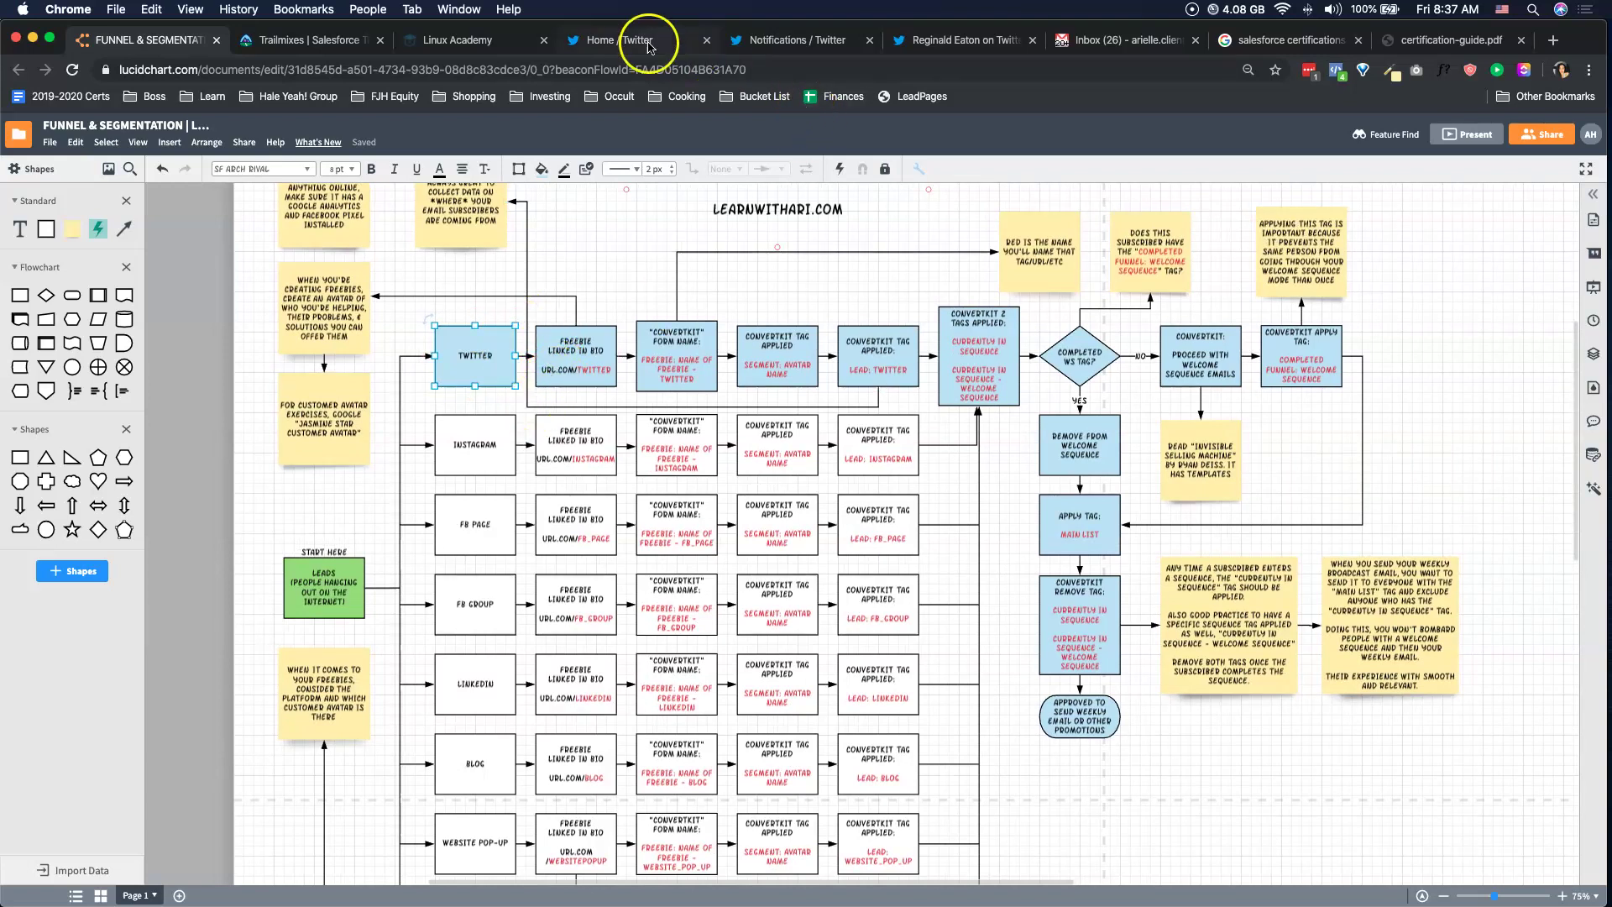
# Select the 'Freebie linked in bio' box, then show the Twitter profile page.
pyautogui.click(584, 359)
pyautogui.click(594, 47)
pyautogui.click(408, 499)
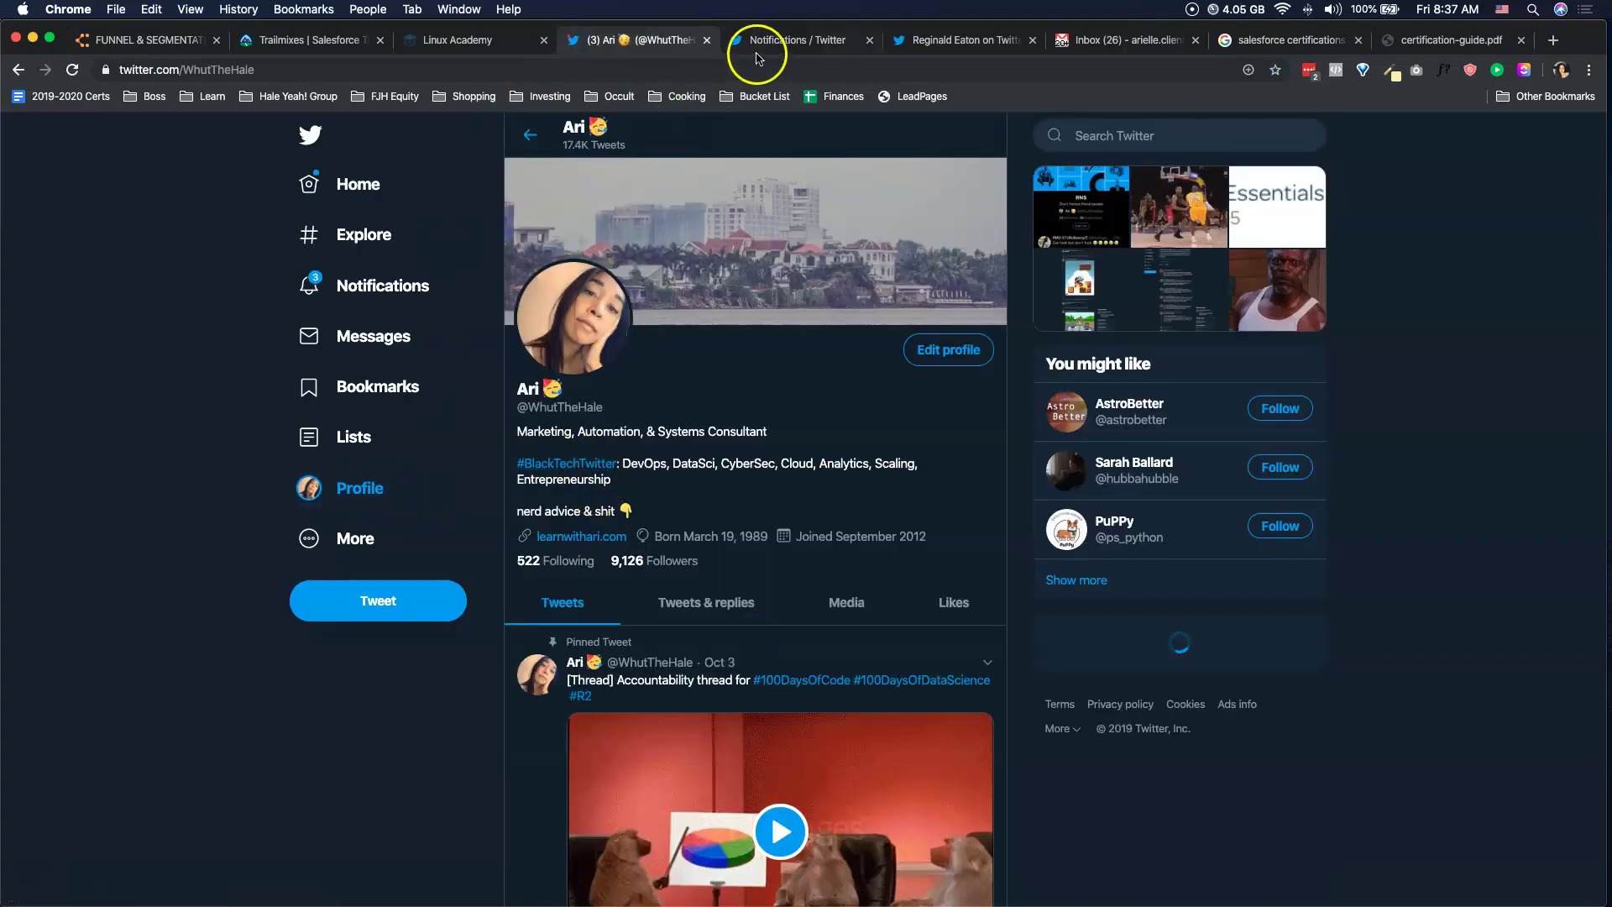
# Move the flowchart tab to third place and load learnwithari.com/twitter in the Twitter tab.
pyautogui.moveTo(155, 40); pyautogui.dragTo(550, 41)
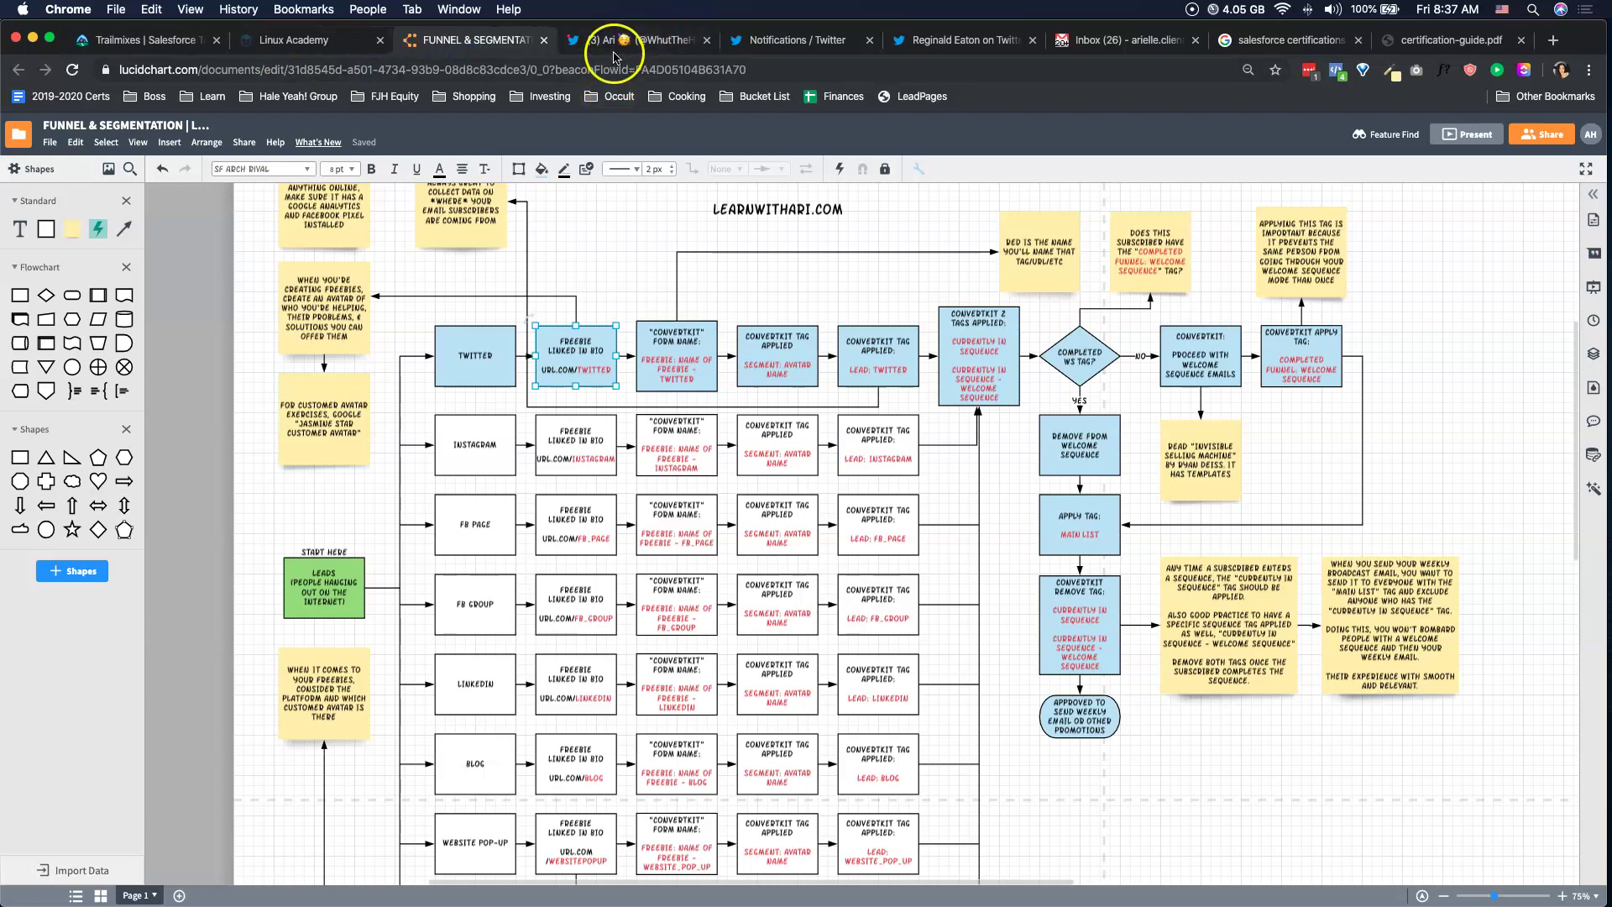
pyautogui.click(630, 41)
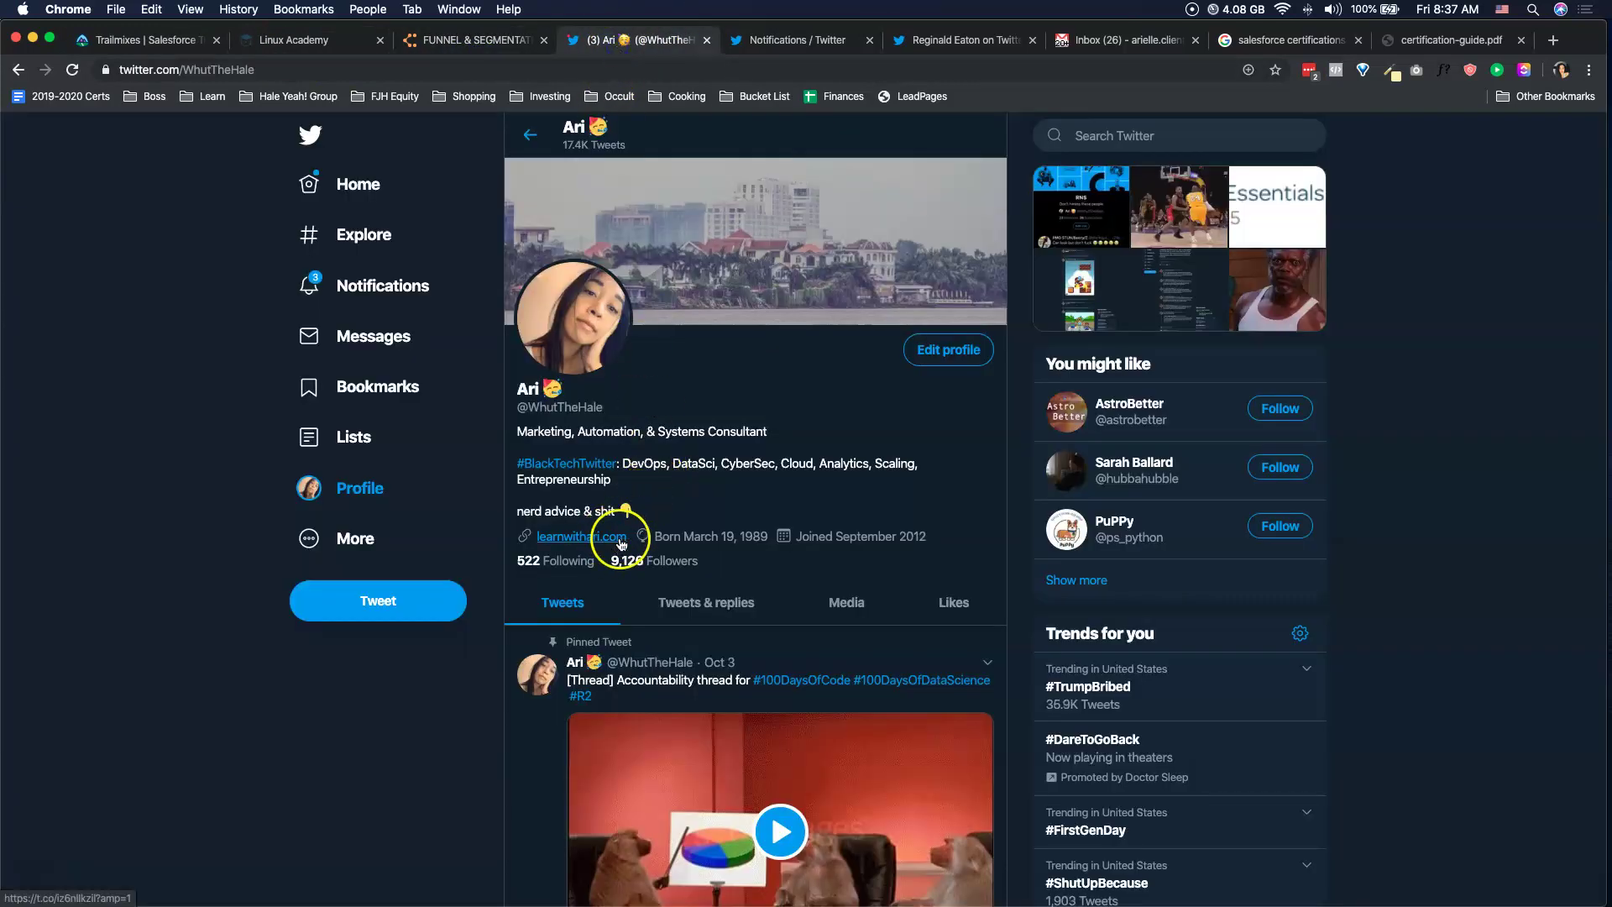
pyautogui.click(434, 74)
pyautogui.write('learnwithari')
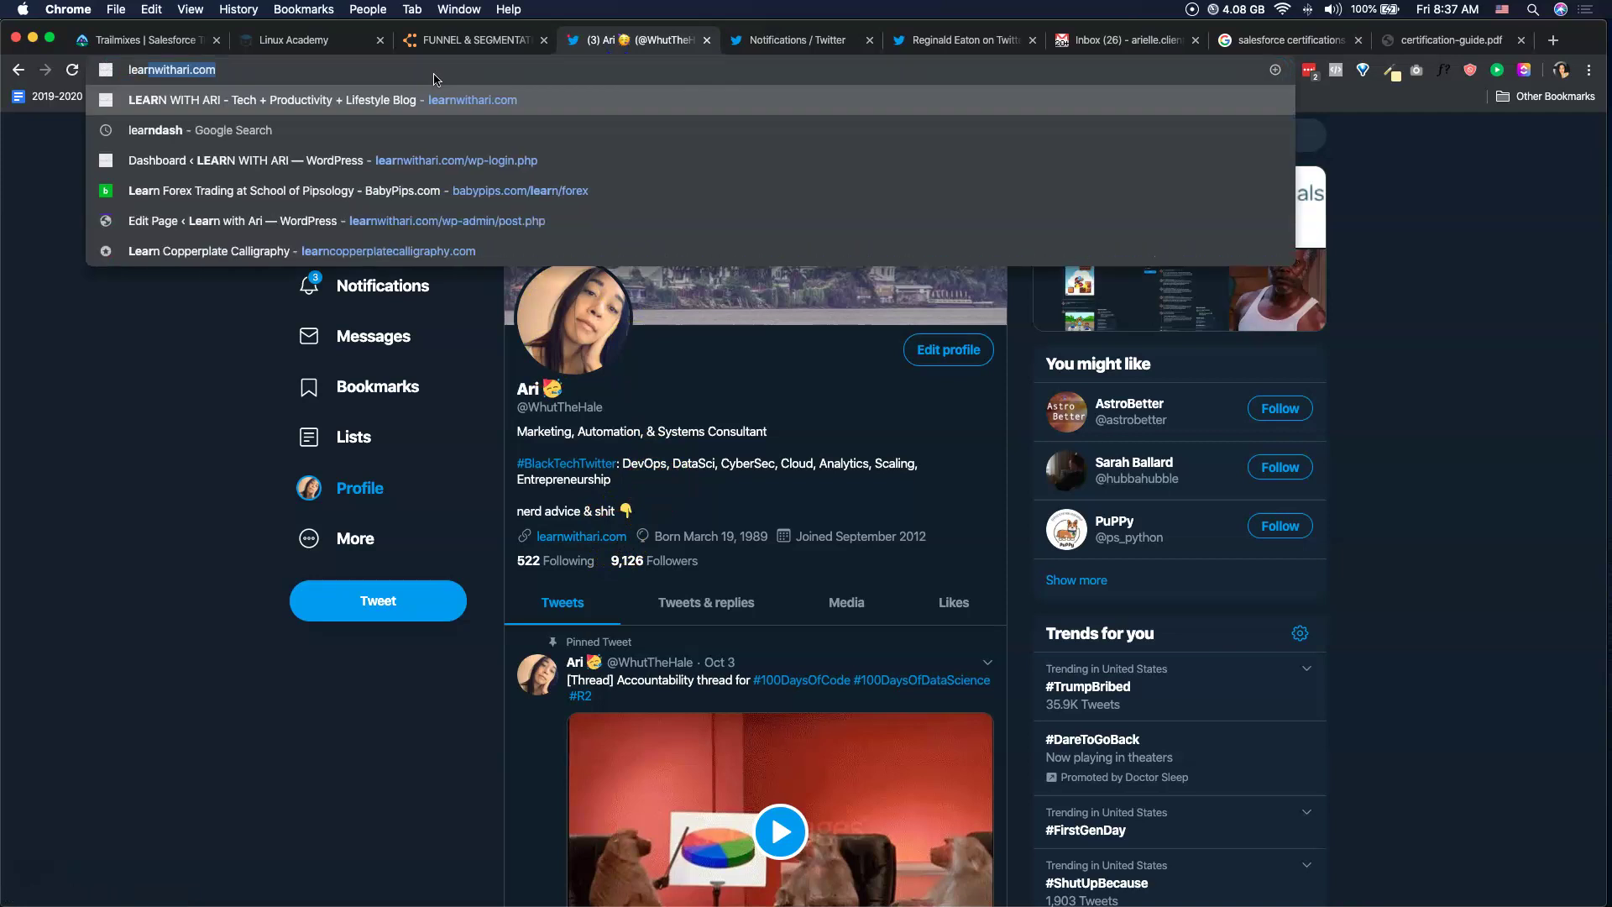
pyautogui.write('.com/twitter')
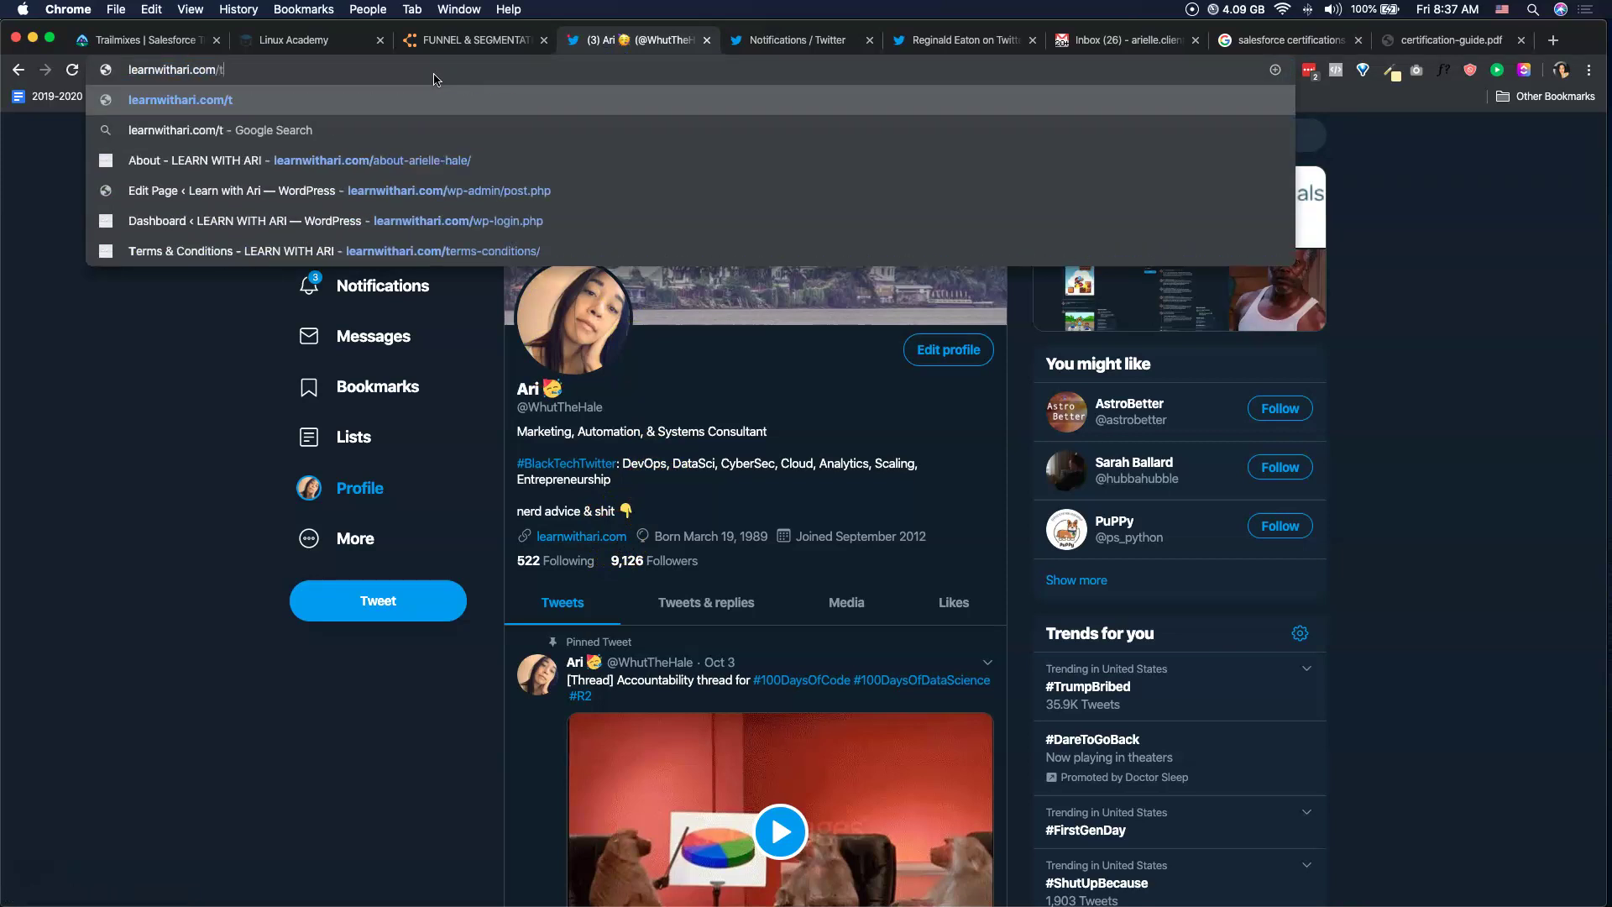
pyautogui.click(450, 51)
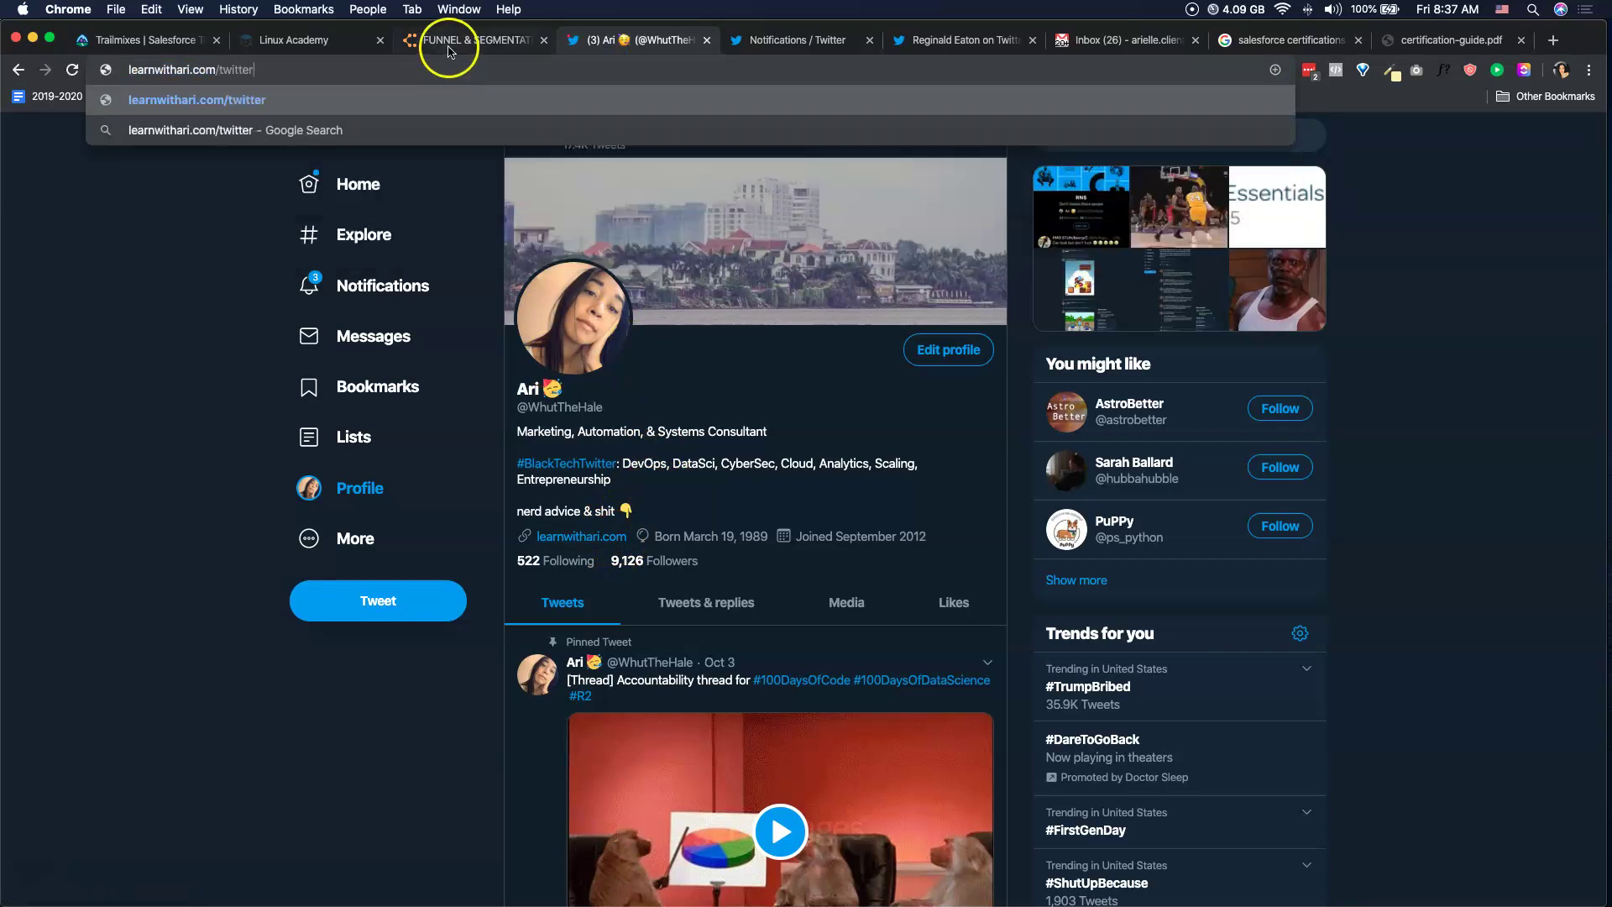
pyautogui.click(270, 69)
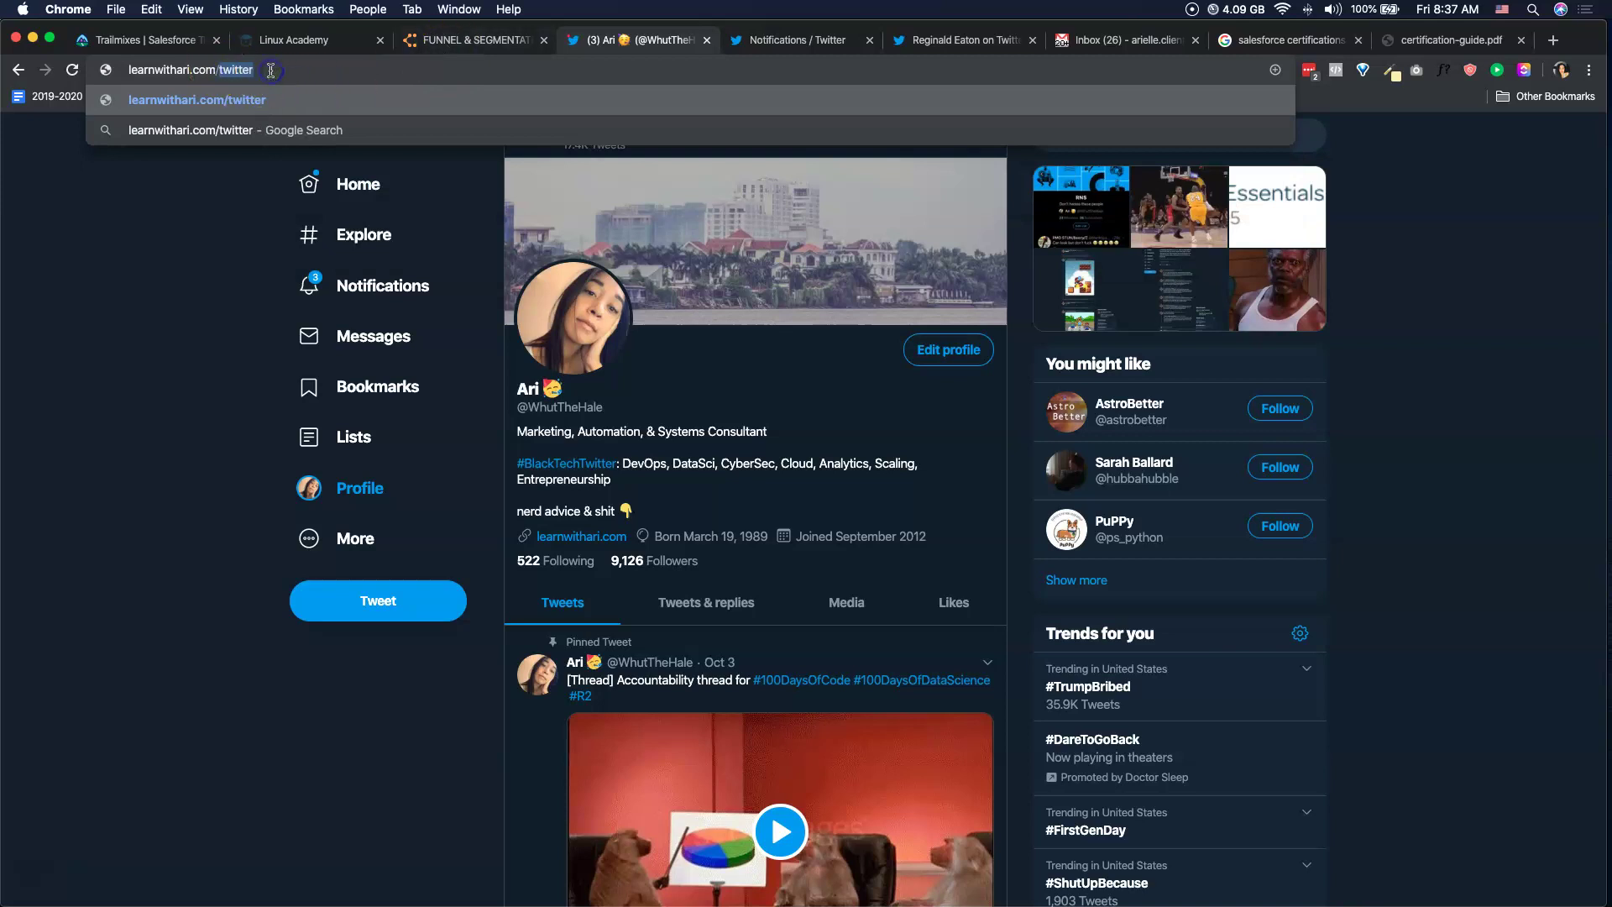
pyautogui.press('Return')
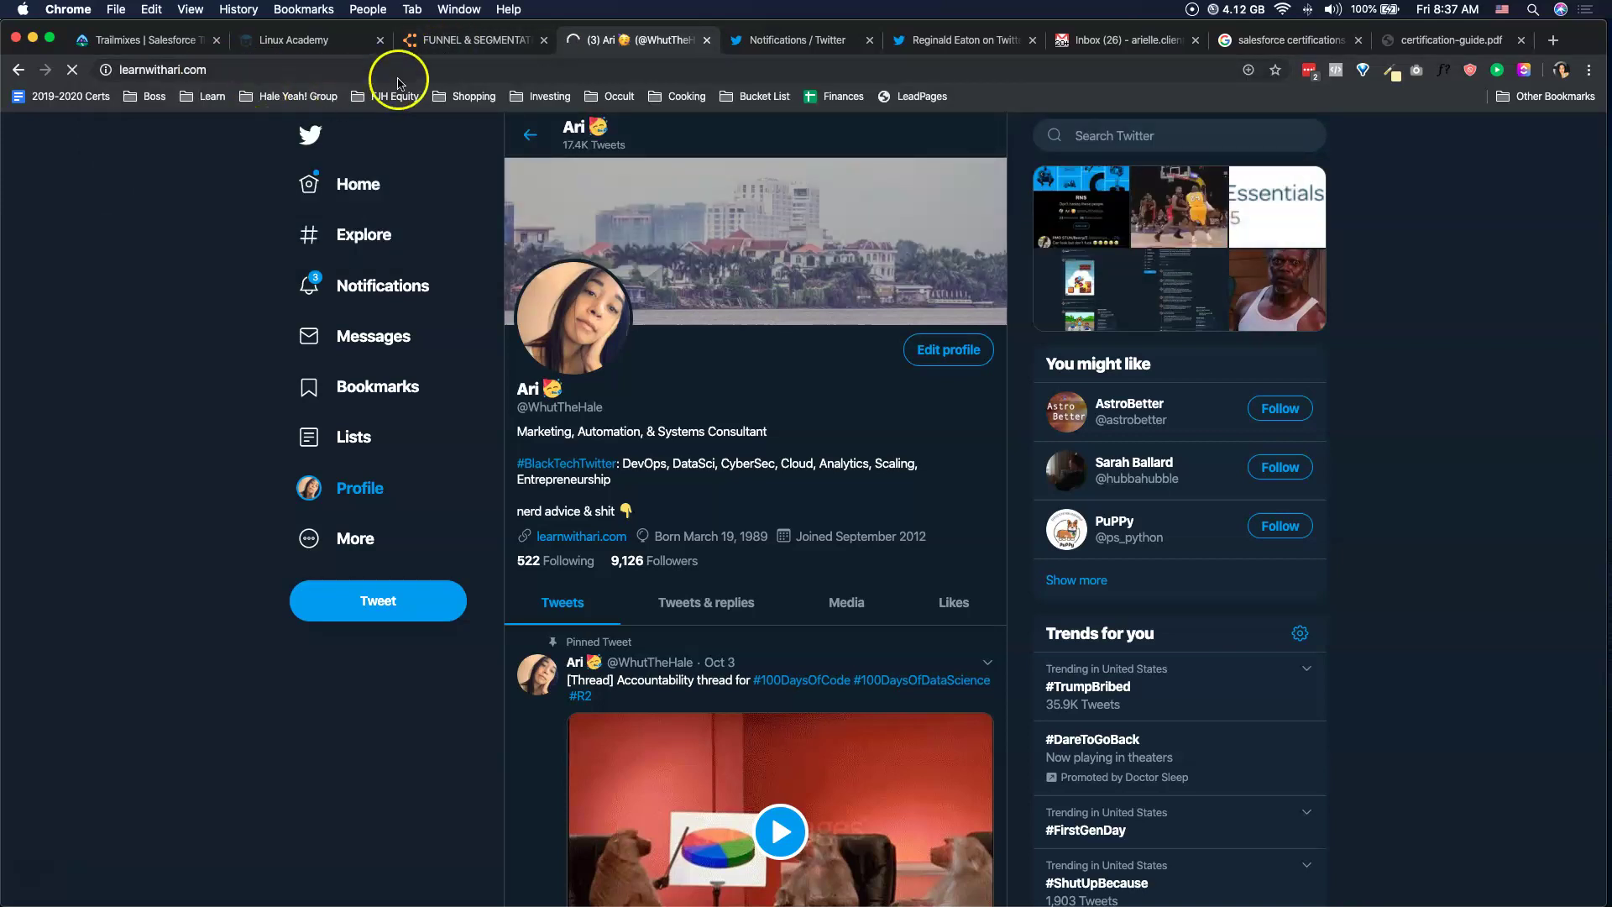
# Revisit the Twitter 'Freebie linked in bio' box, then view the Learn With Ari homepage.
pyautogui.click(441, 49)
pyautogui.click(591, 329)
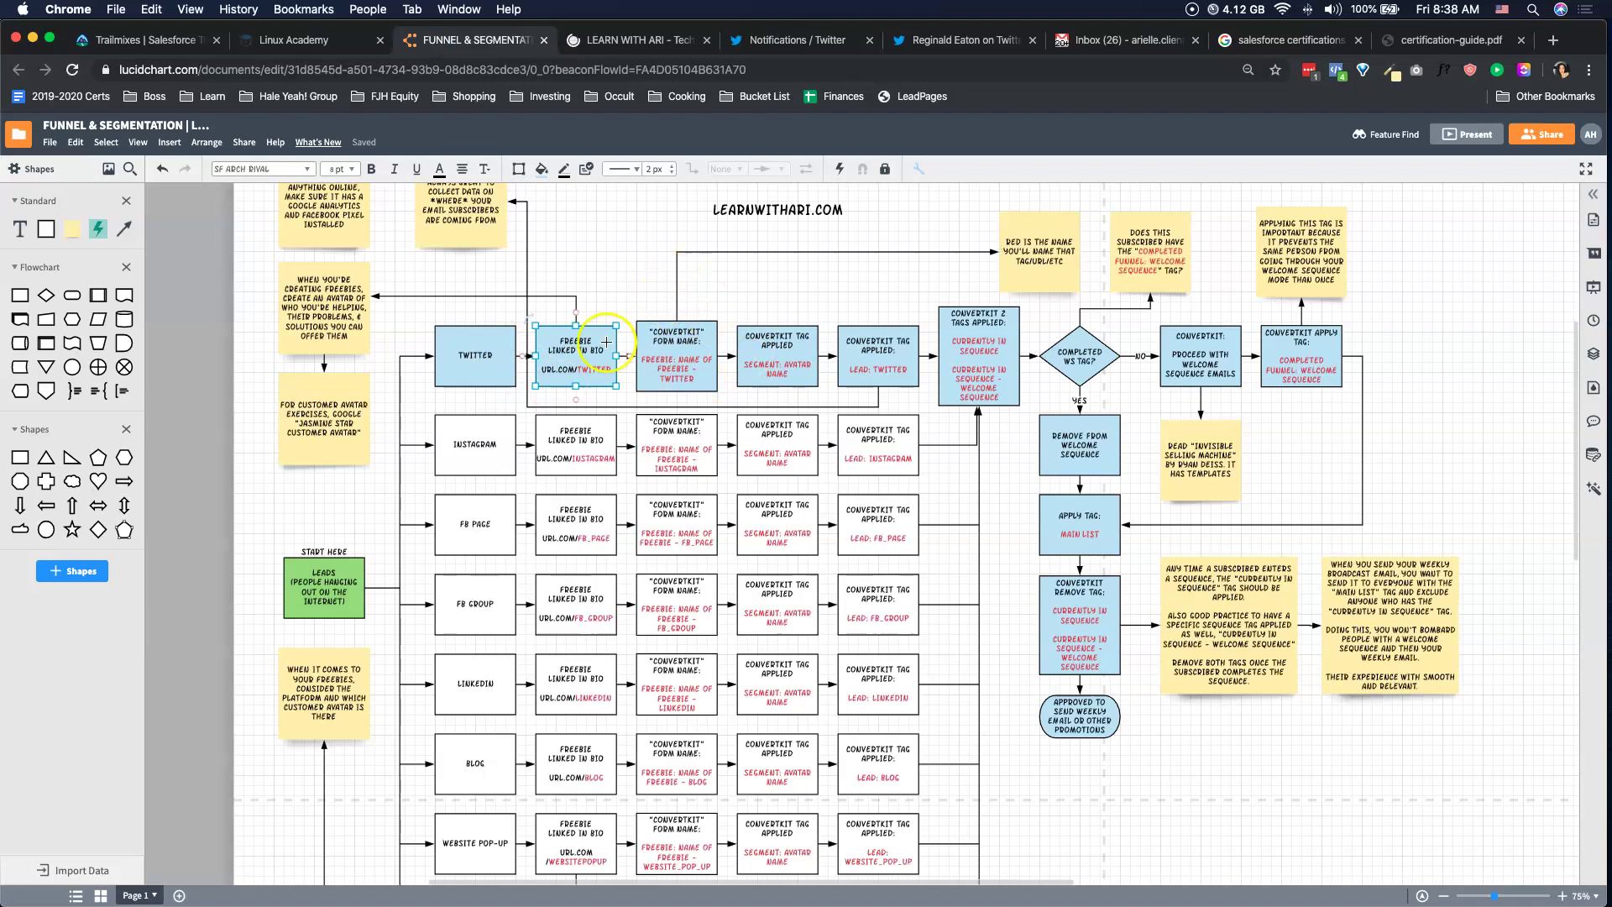
pyautogui.click(619, 271)
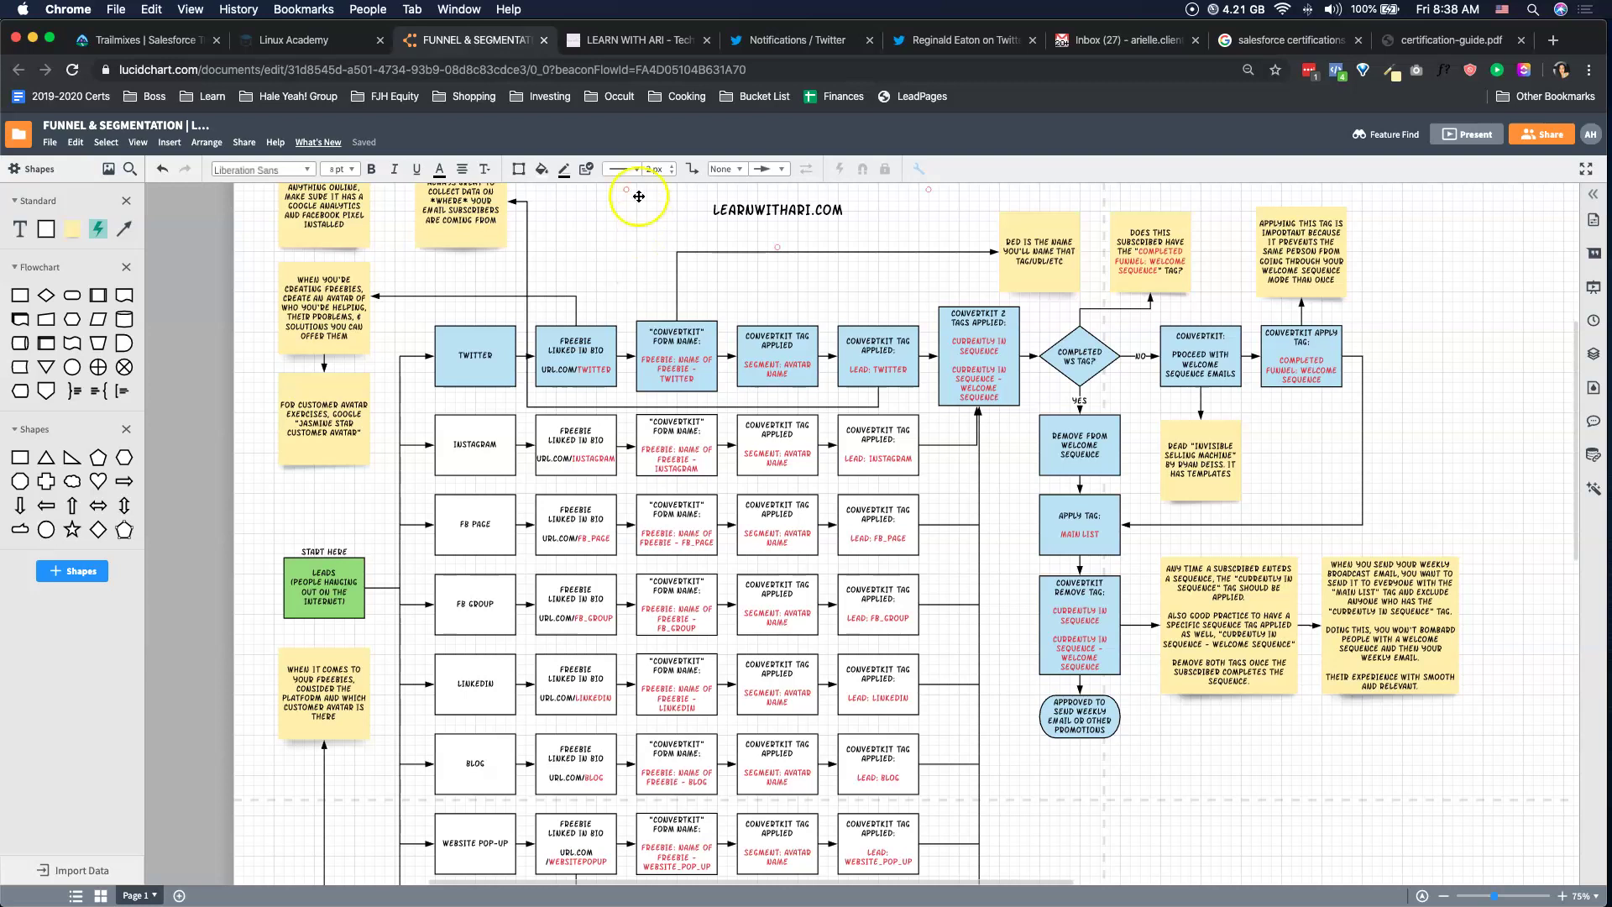
pyautogui.click(614, 40)
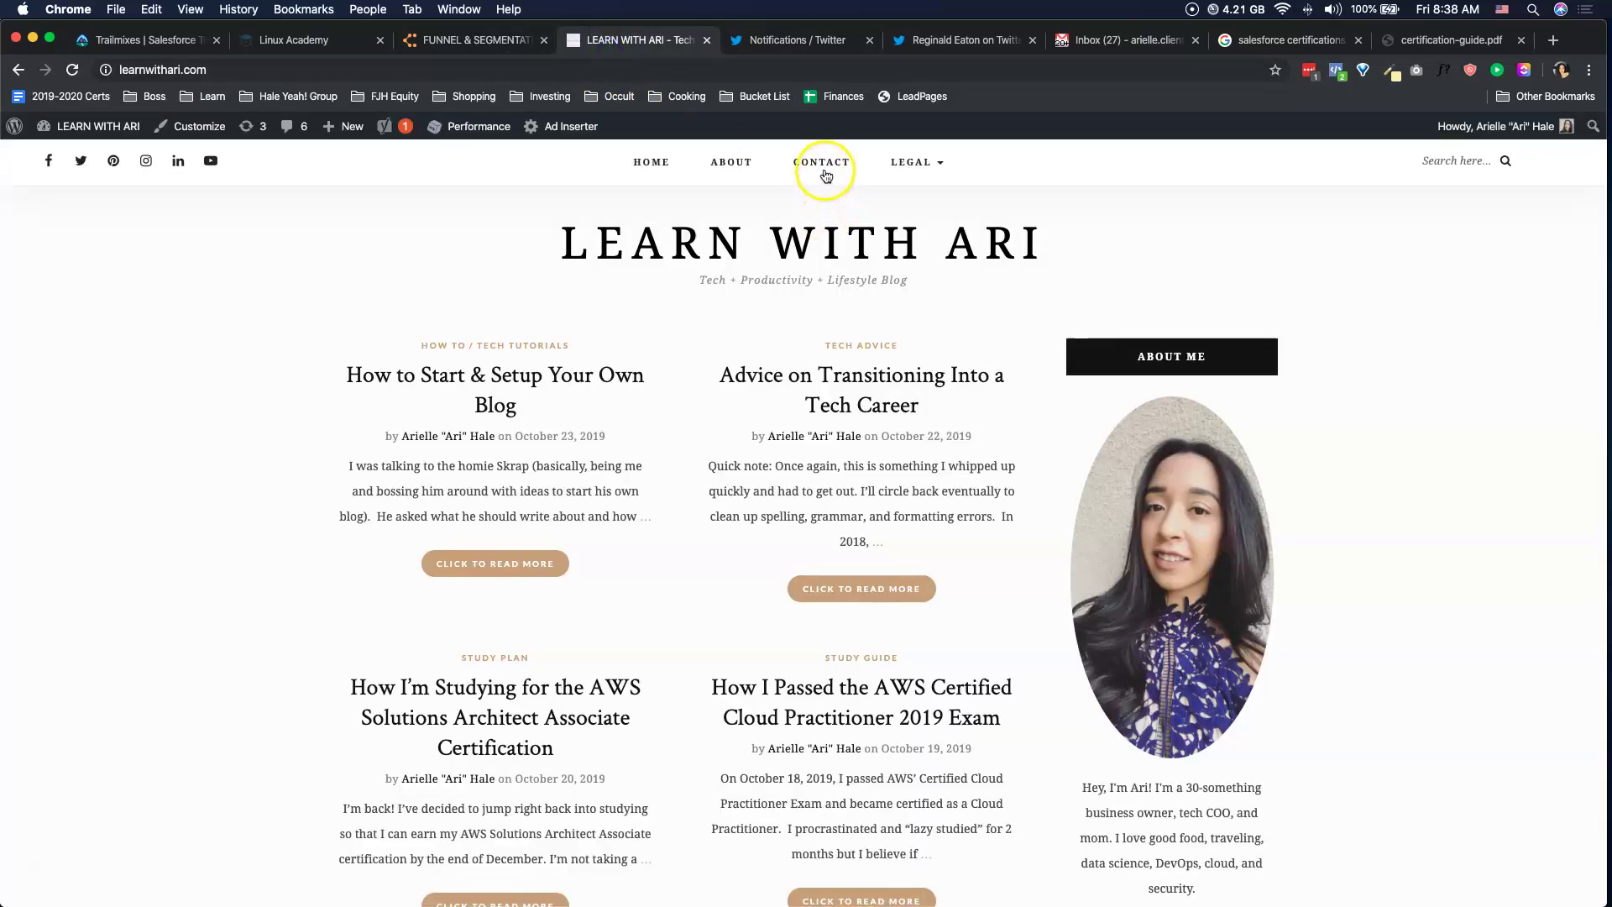
# Open the Learn With Ari Contact page and start its contact form.
pyautogui.click(822, 162)
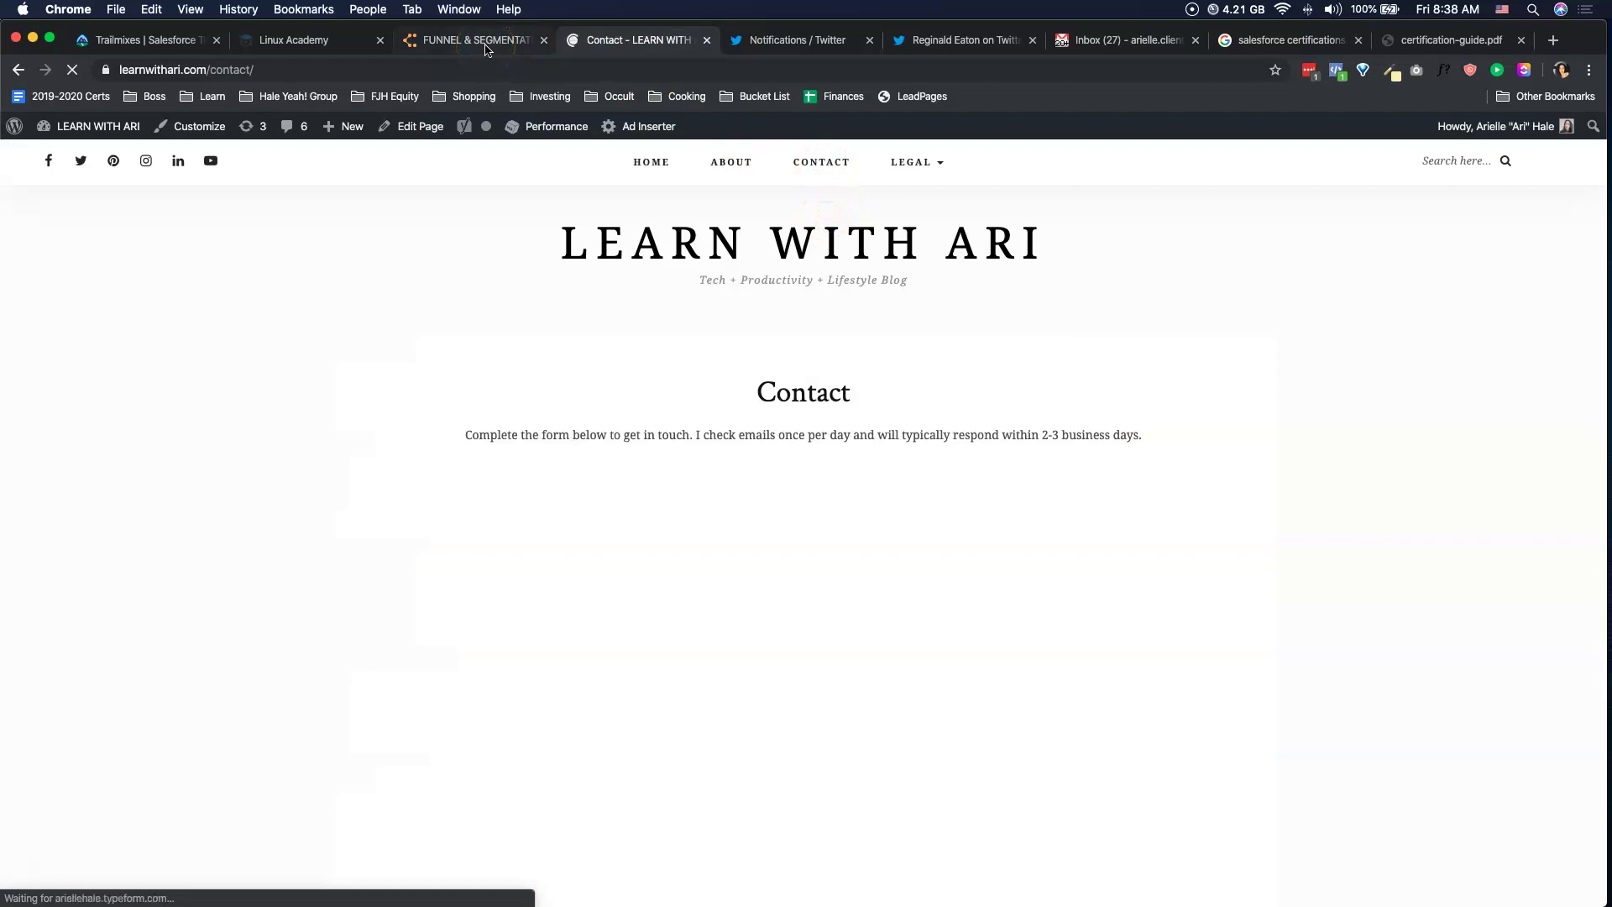
pyautogui.click(458, 70)
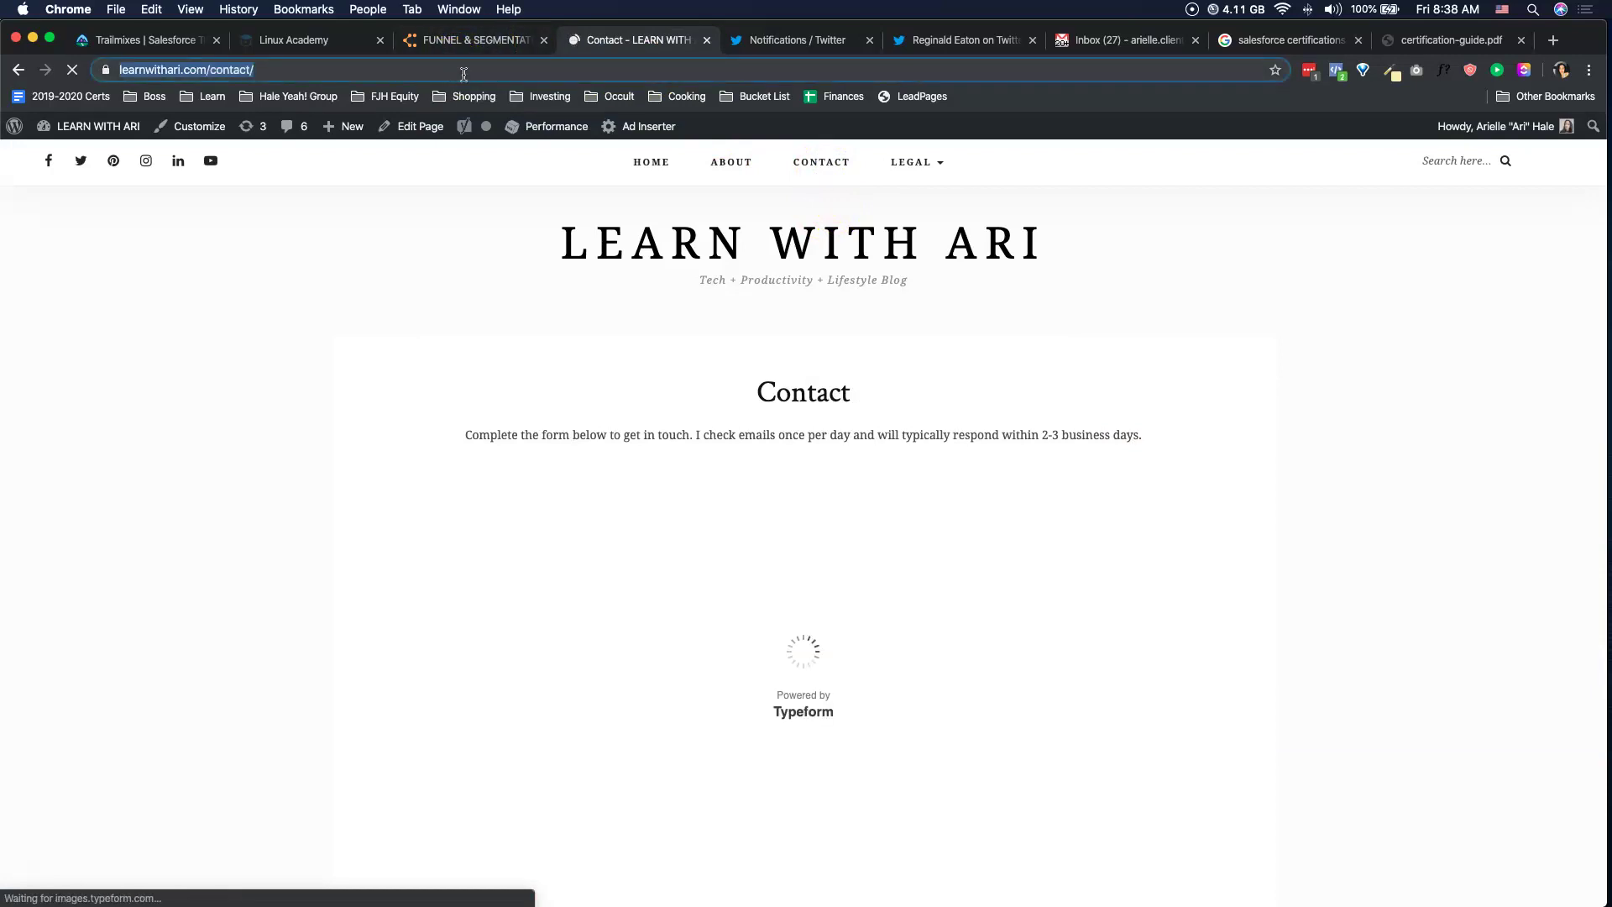
pyautogui.scroll(-3, 805, 583)
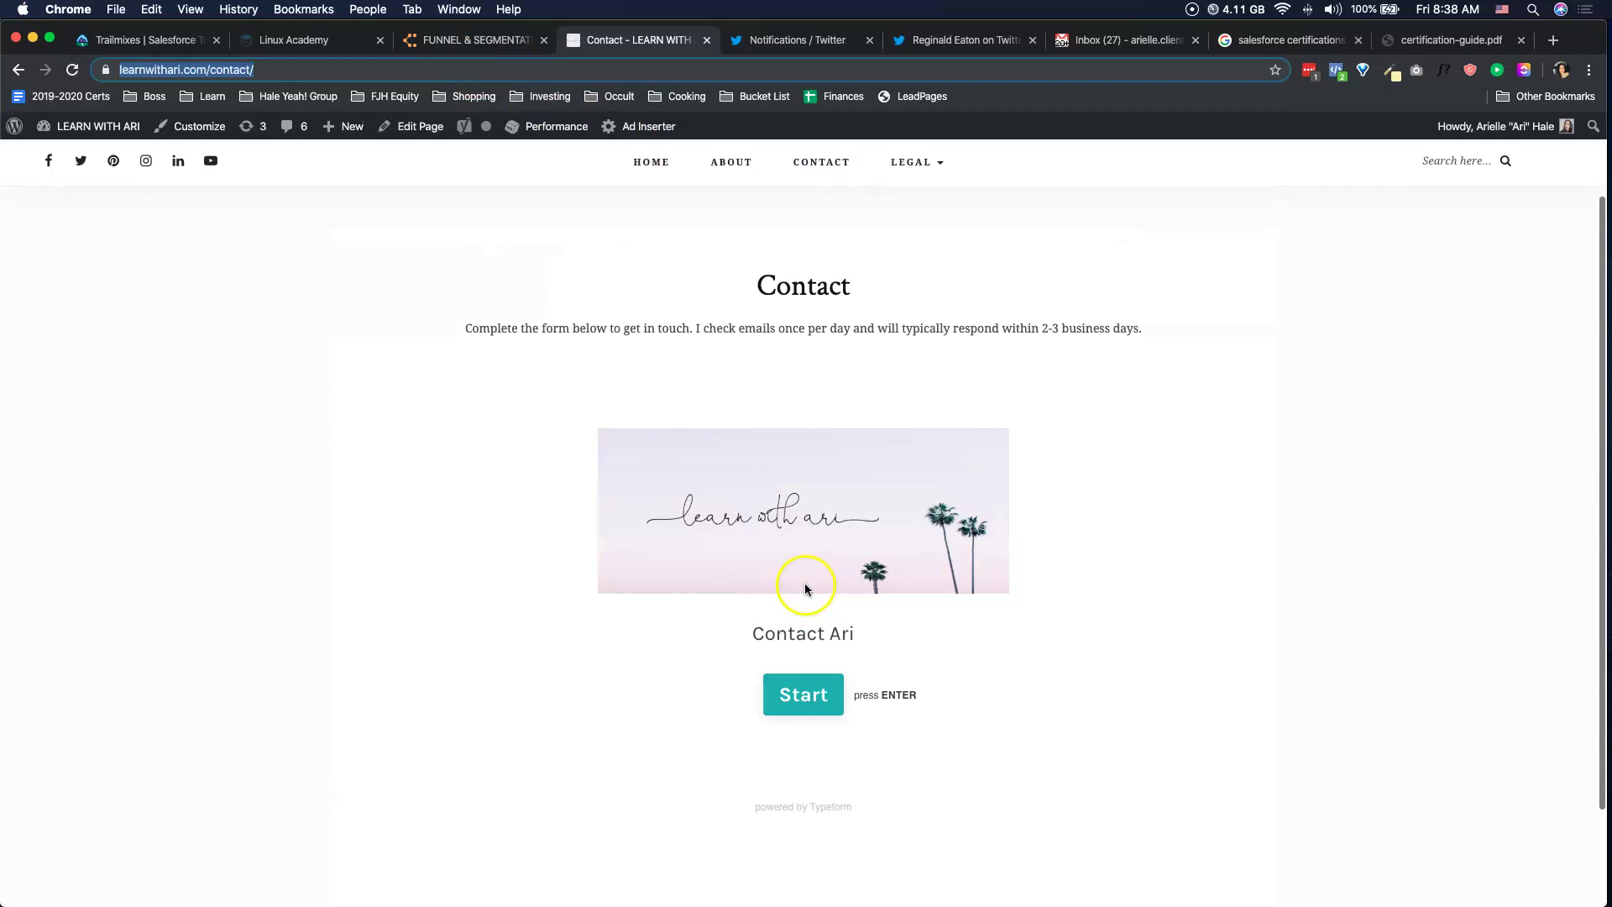
pyautogui.scroll(1, 806, 638)
pyautogui.click(804, 745)
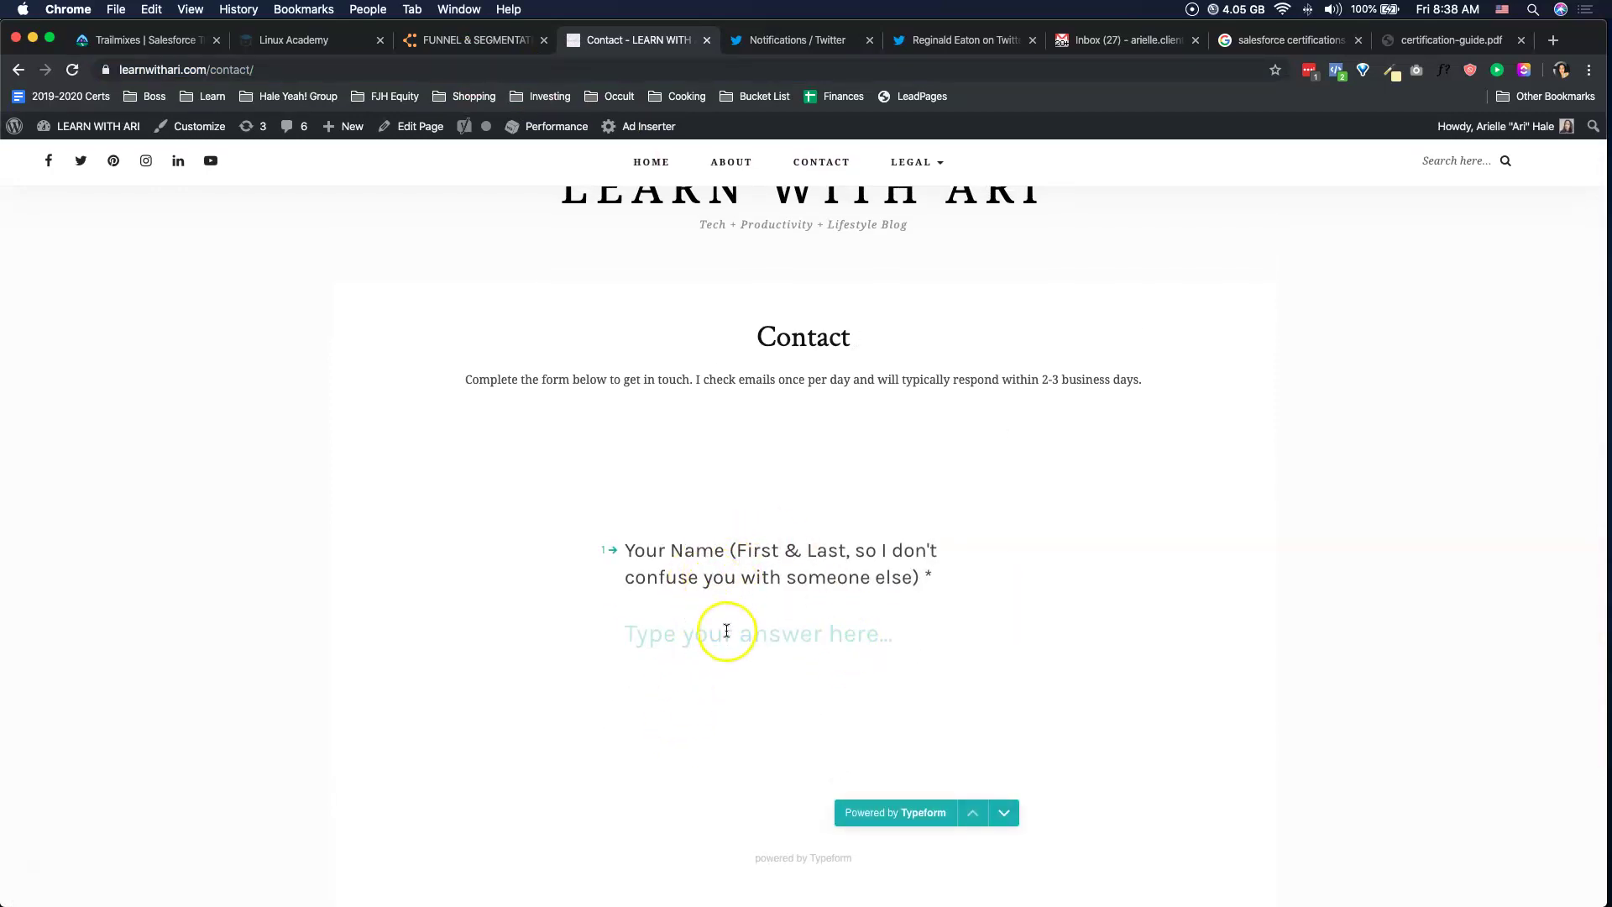
# Select the Contact heading, glance at the flowchart, and return to the contact page.
pyautogui.doubleClick(817, 338)
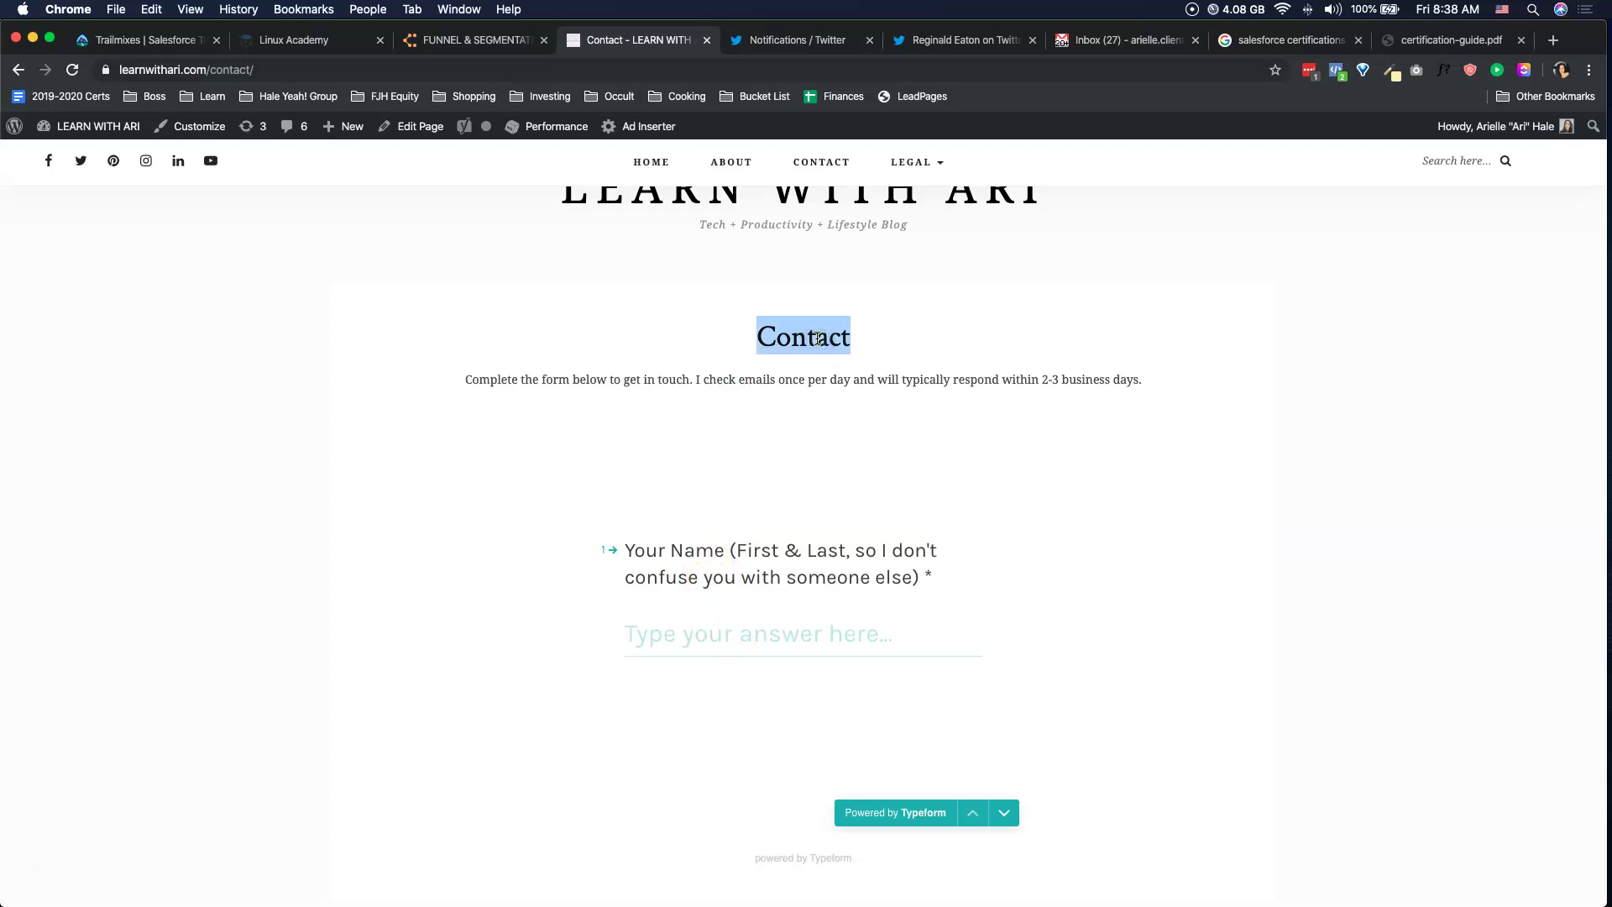
pyautogui.doubleClick(825, 343)
pyautogui.click(502, 42)
pyautogui.click(658, 42)
# Back in the flowchart, reveal the title and select the Twitter and Instagram form name boxes.
pyautogui.click(499, 42)
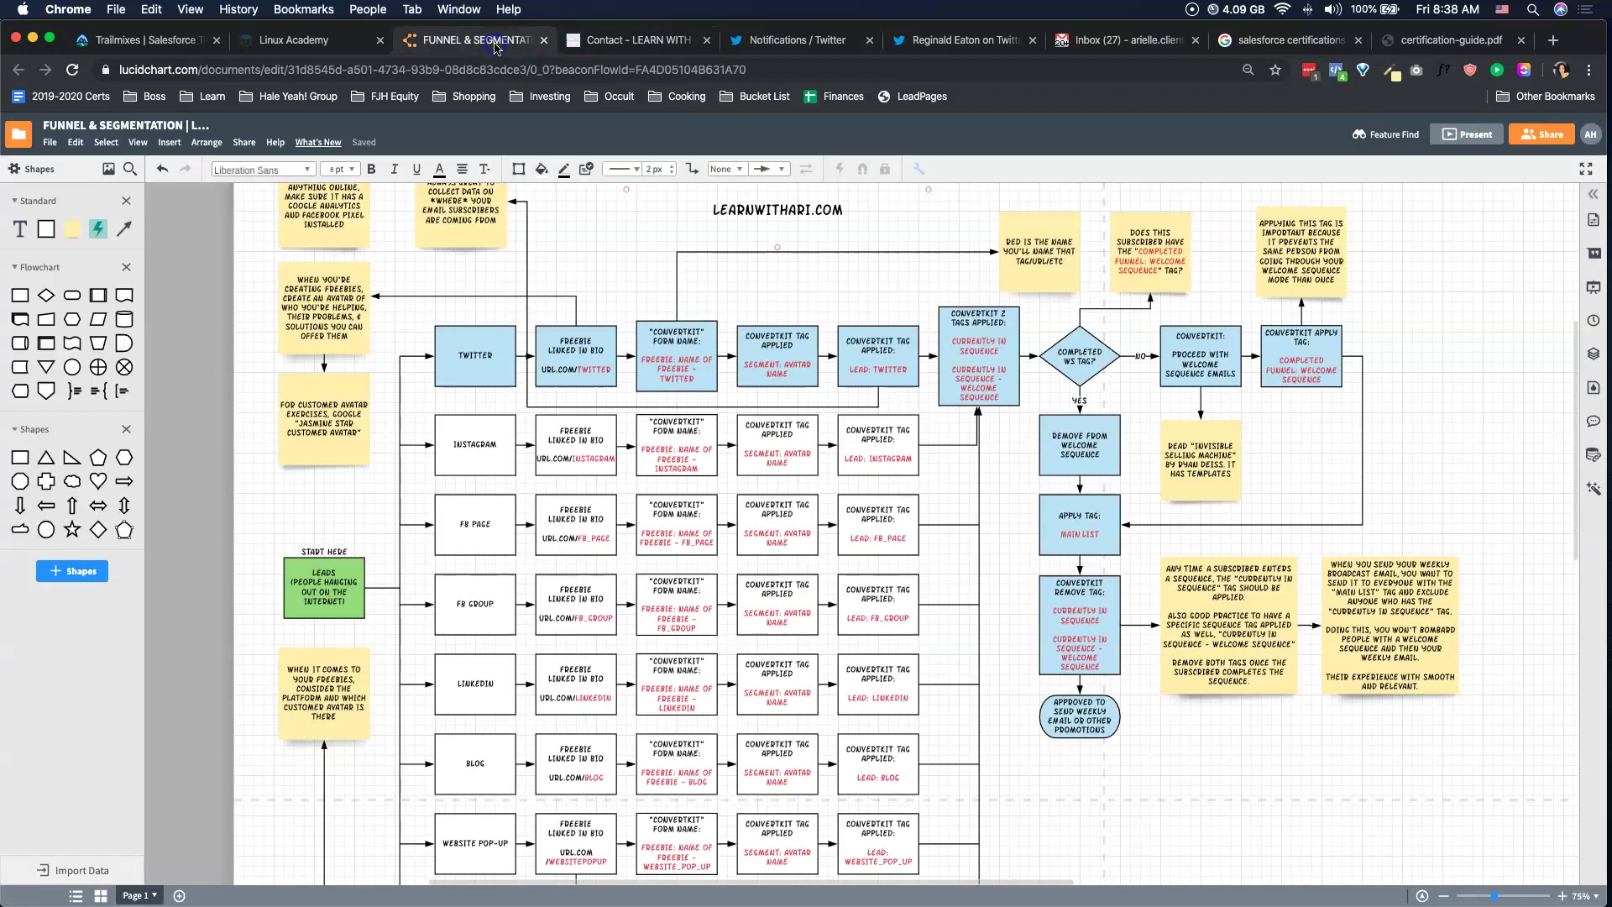
pyautogui.click(695, 380)
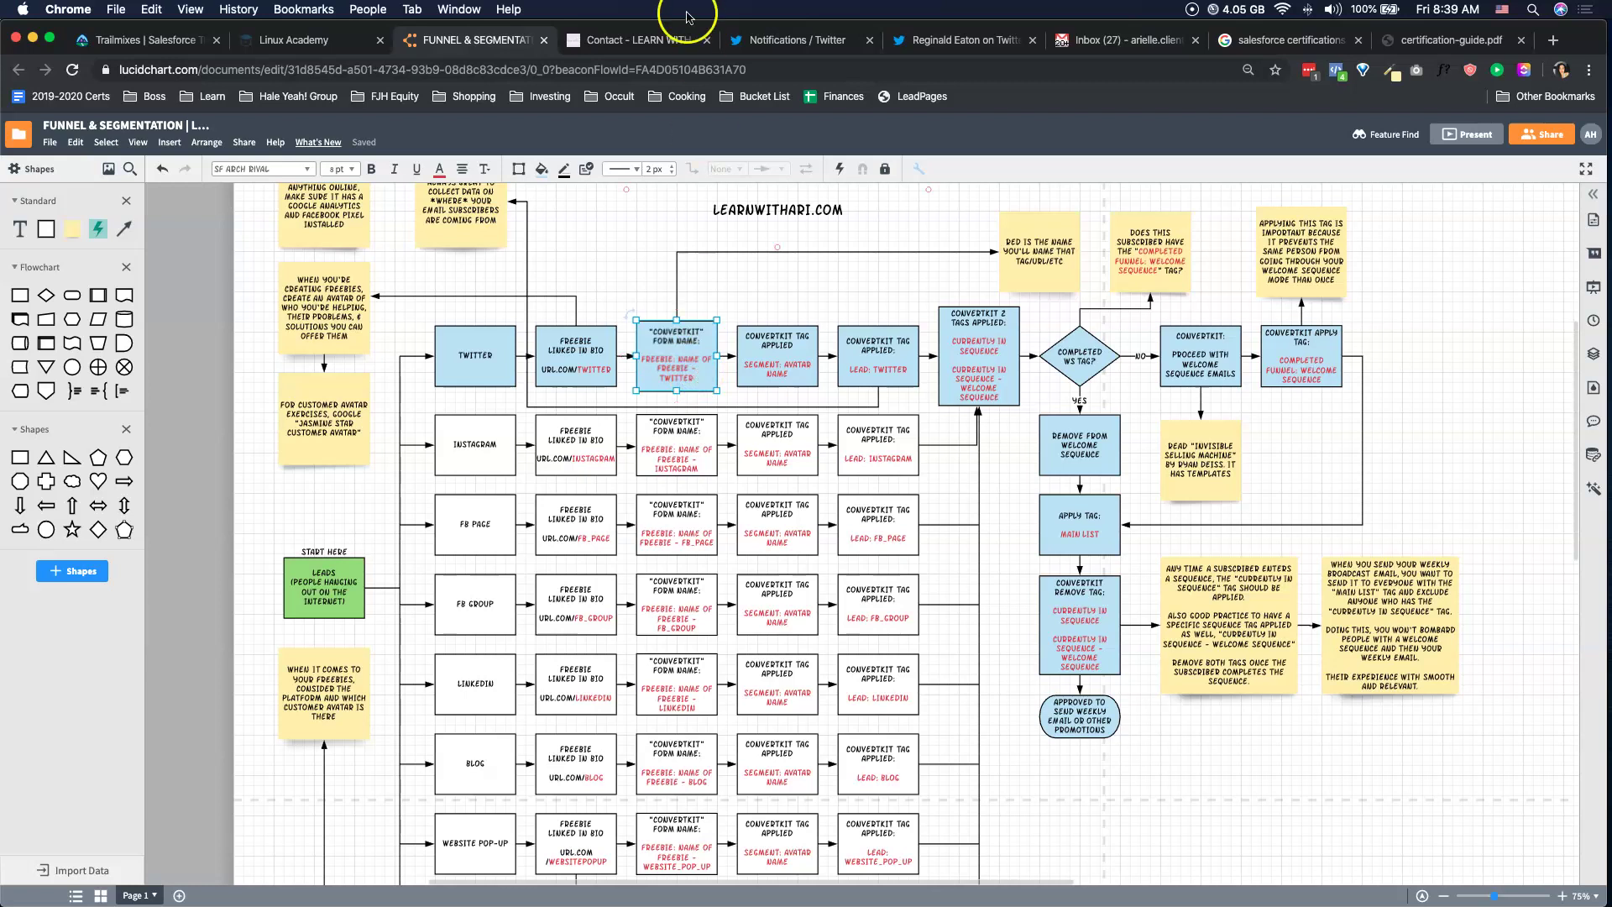
pyautogui.scroll(2, 656, 313)
pyautogui.moveTo(656, 310); pyautogui.dragTo(657, 301)
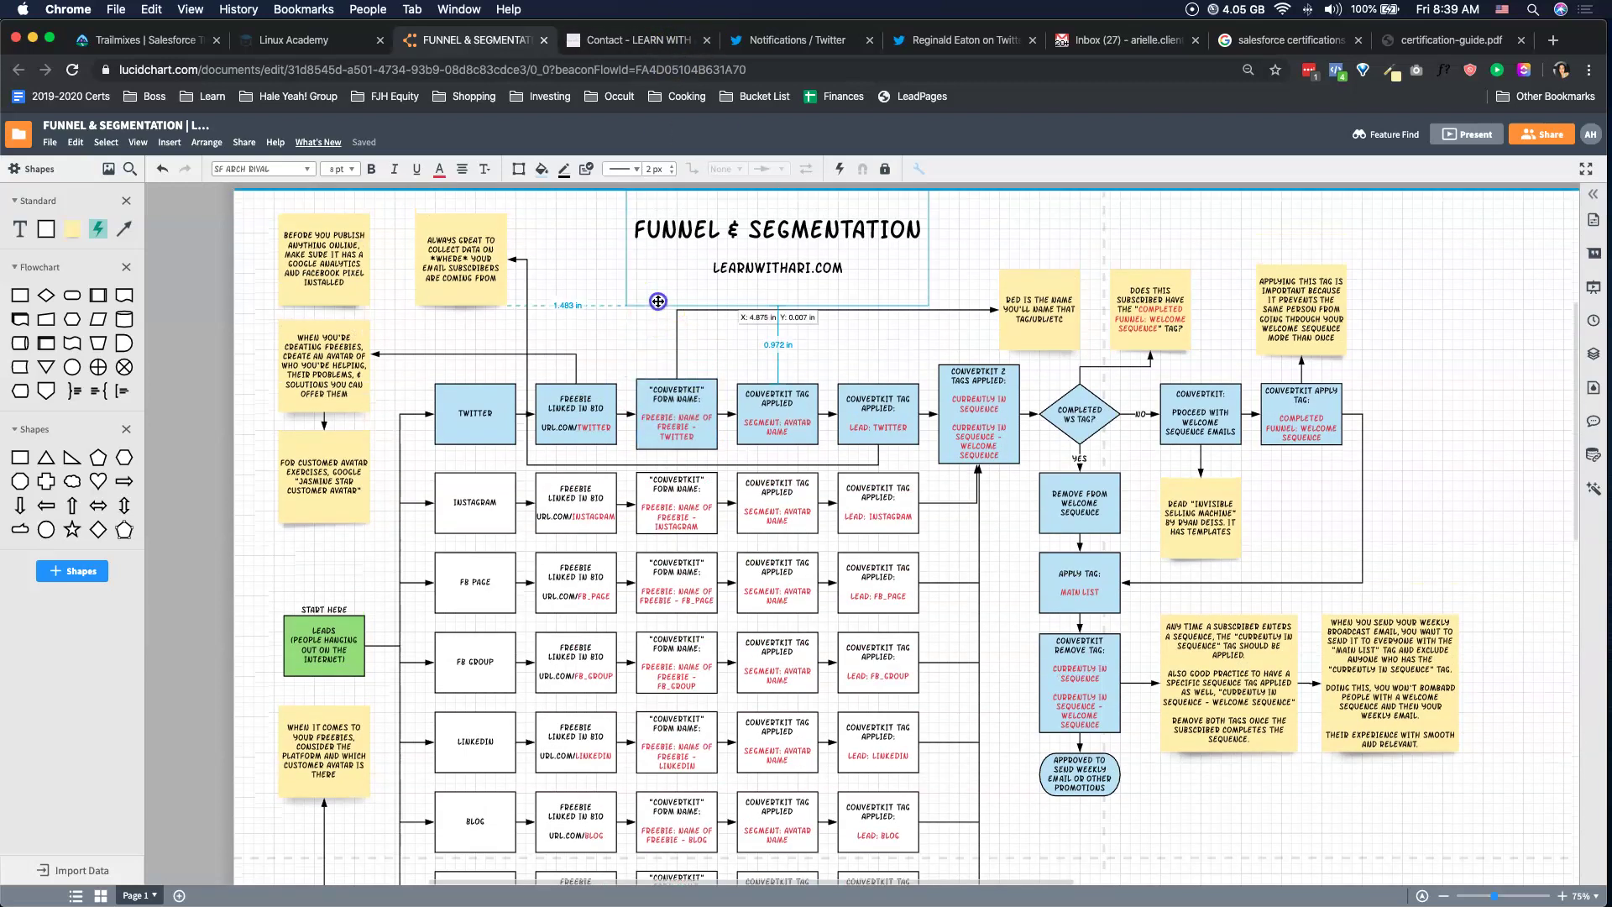
pyautogui.click(592, 326)
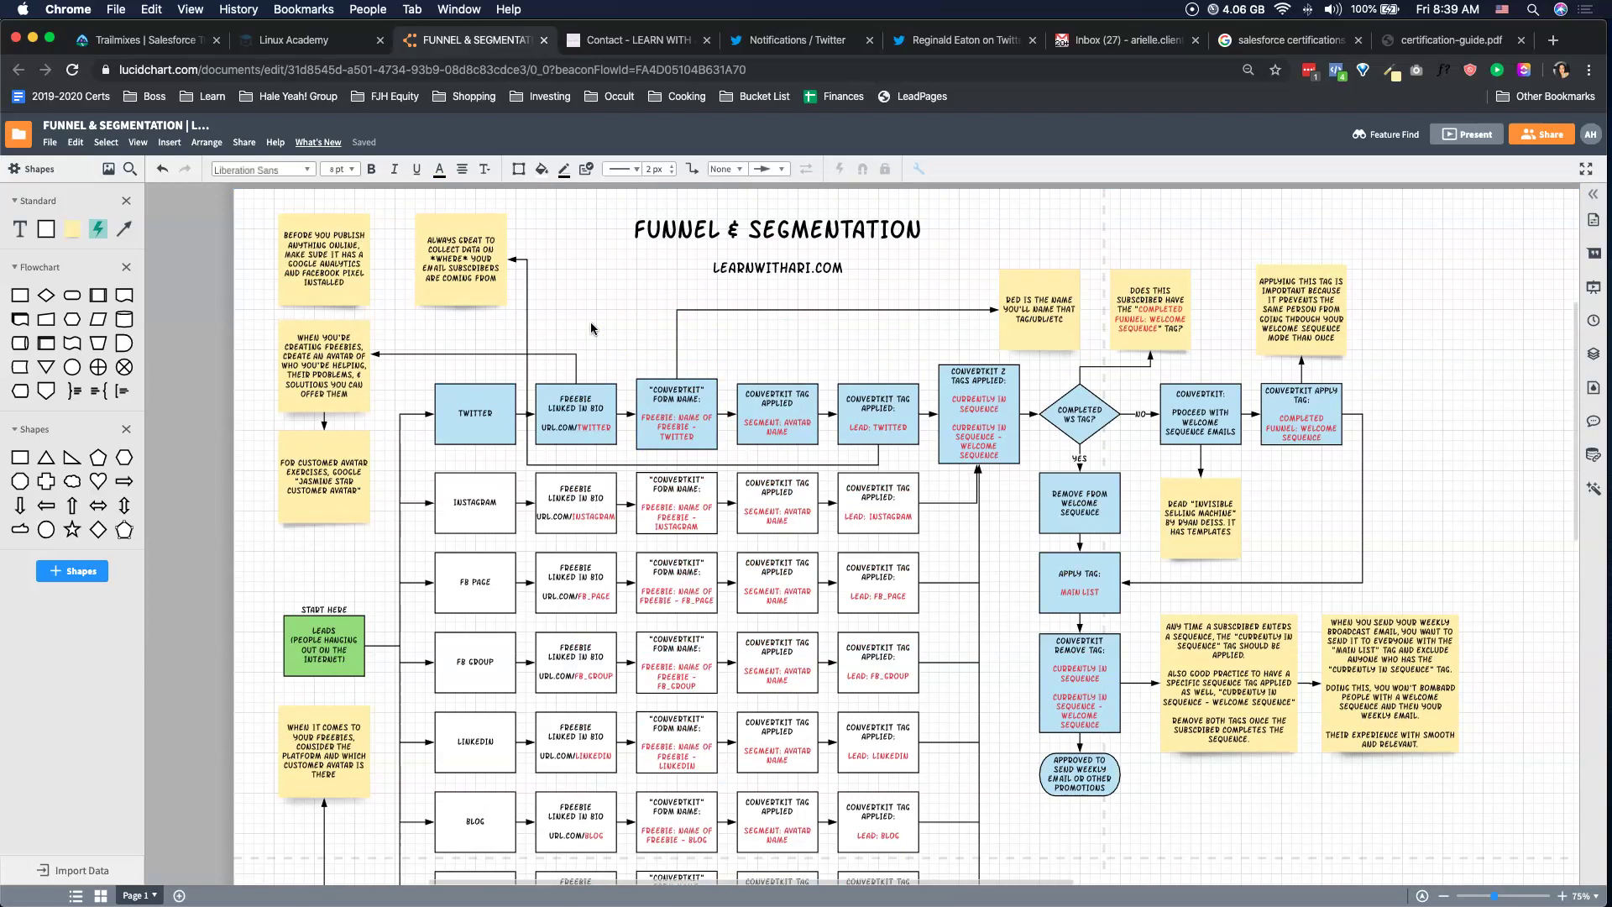
pyautogui.click(576, 283)
pyautogui.click(668, 495)
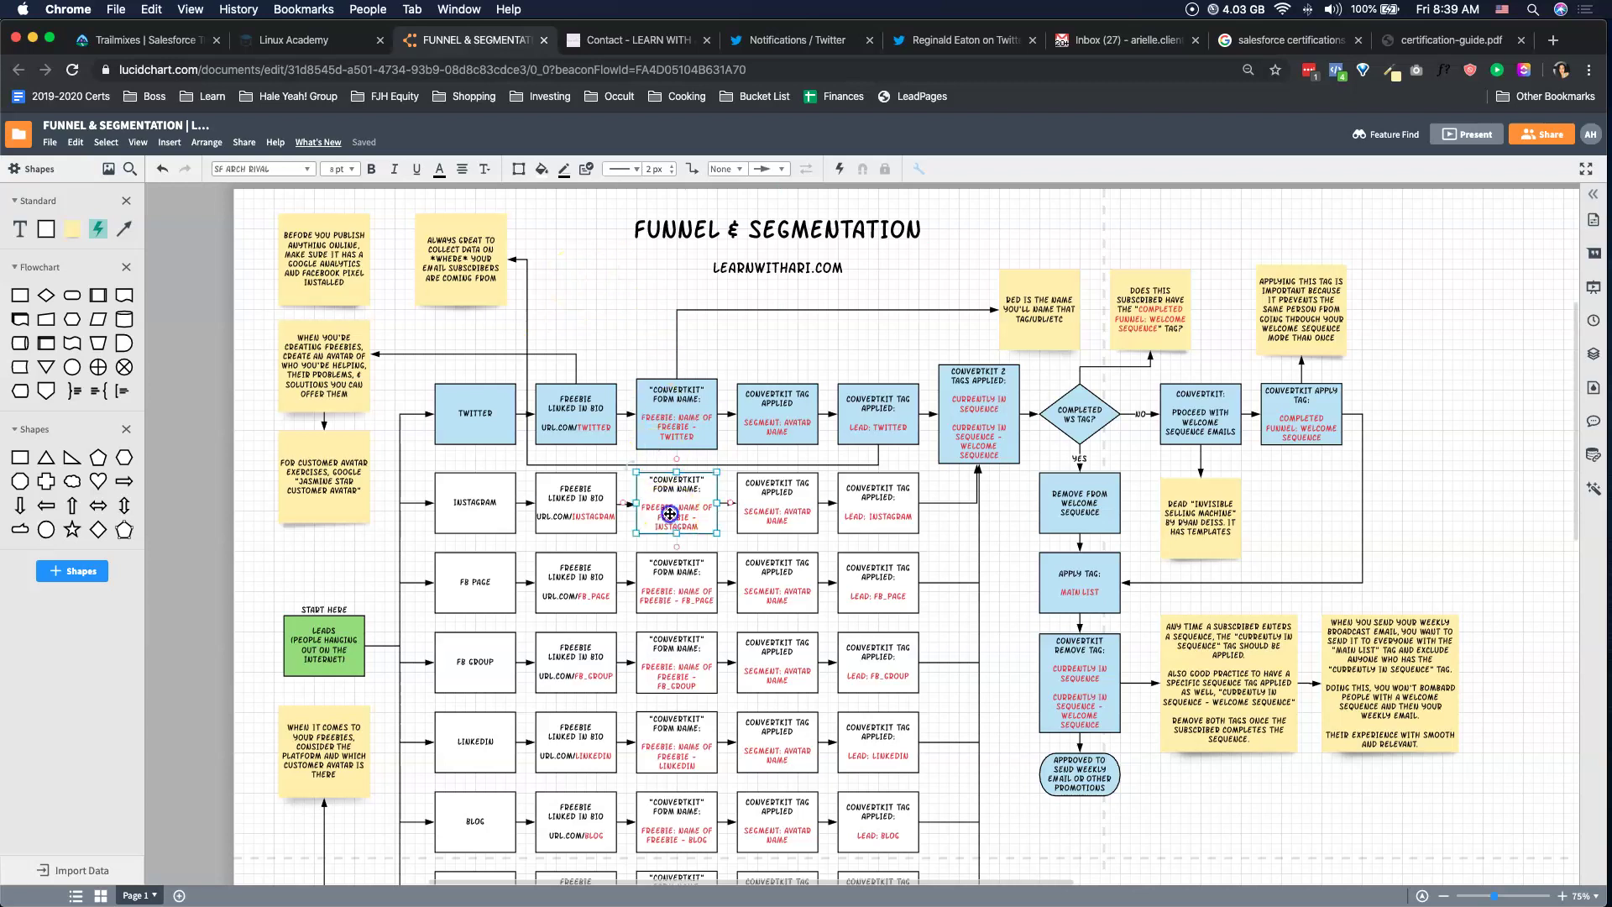
pyautogui.click(598, 505)
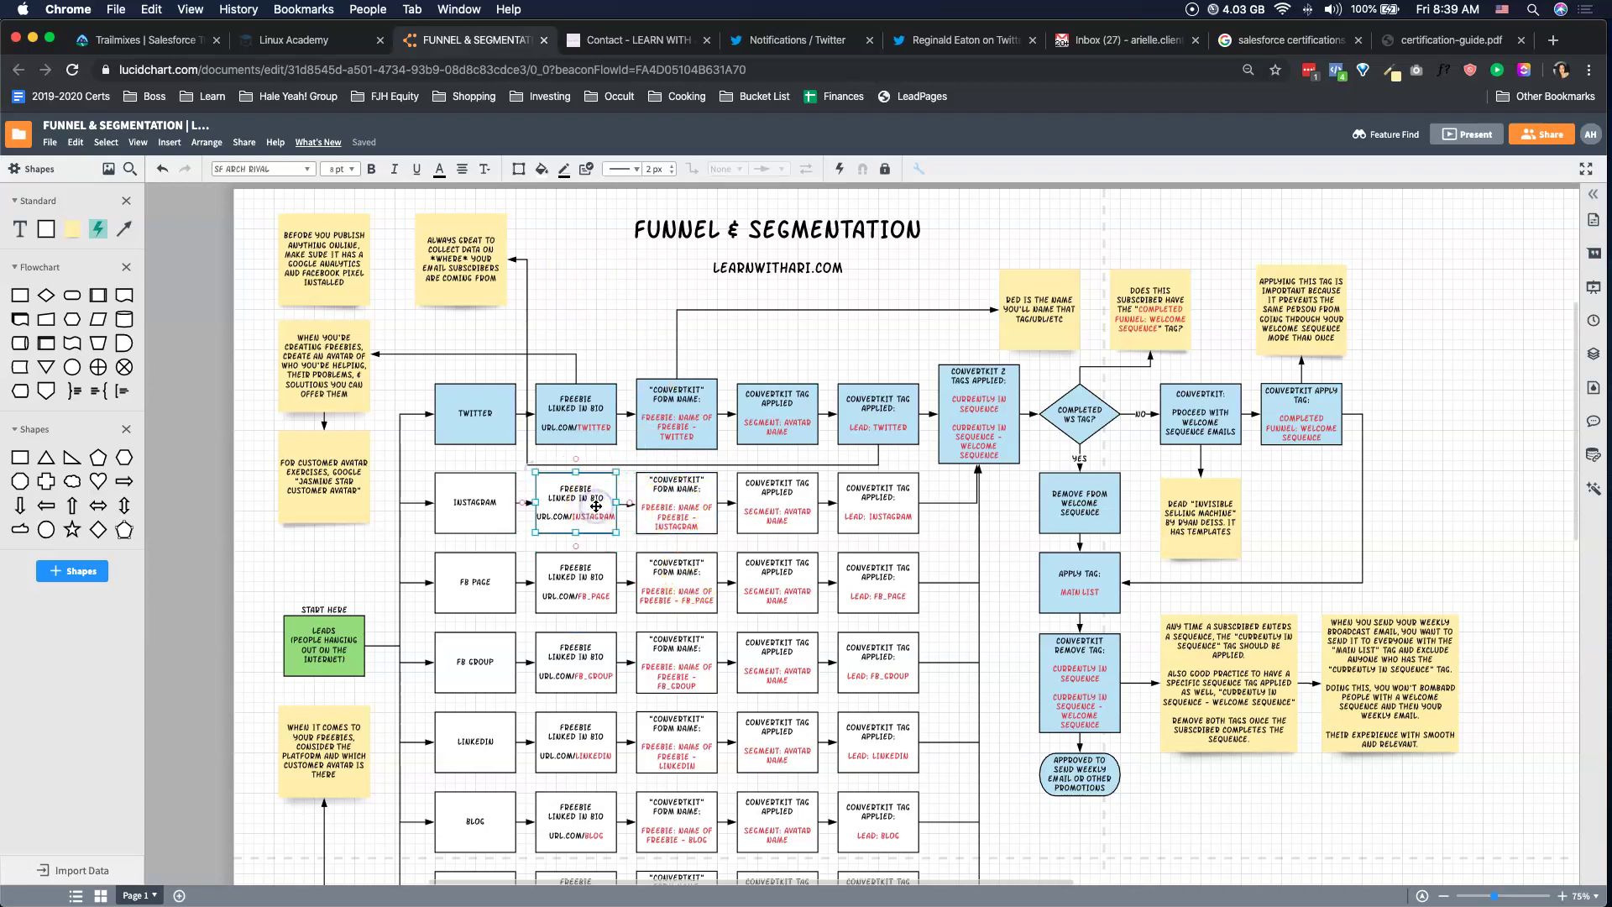
pyautogui.click(662, 44)
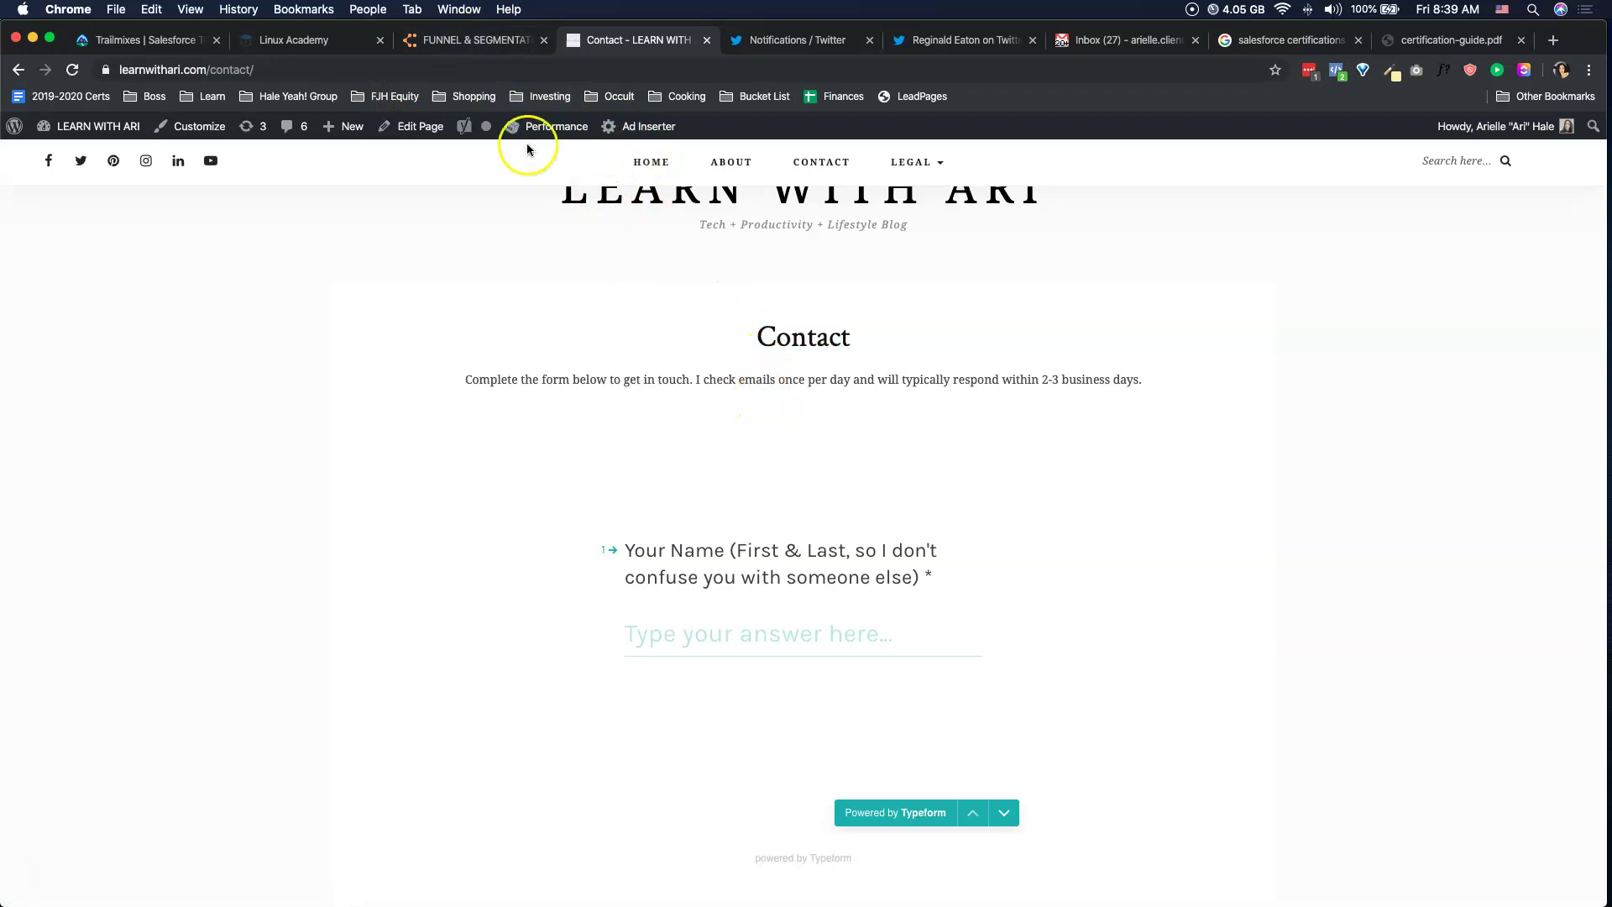
pyautogui.click(462, 44)
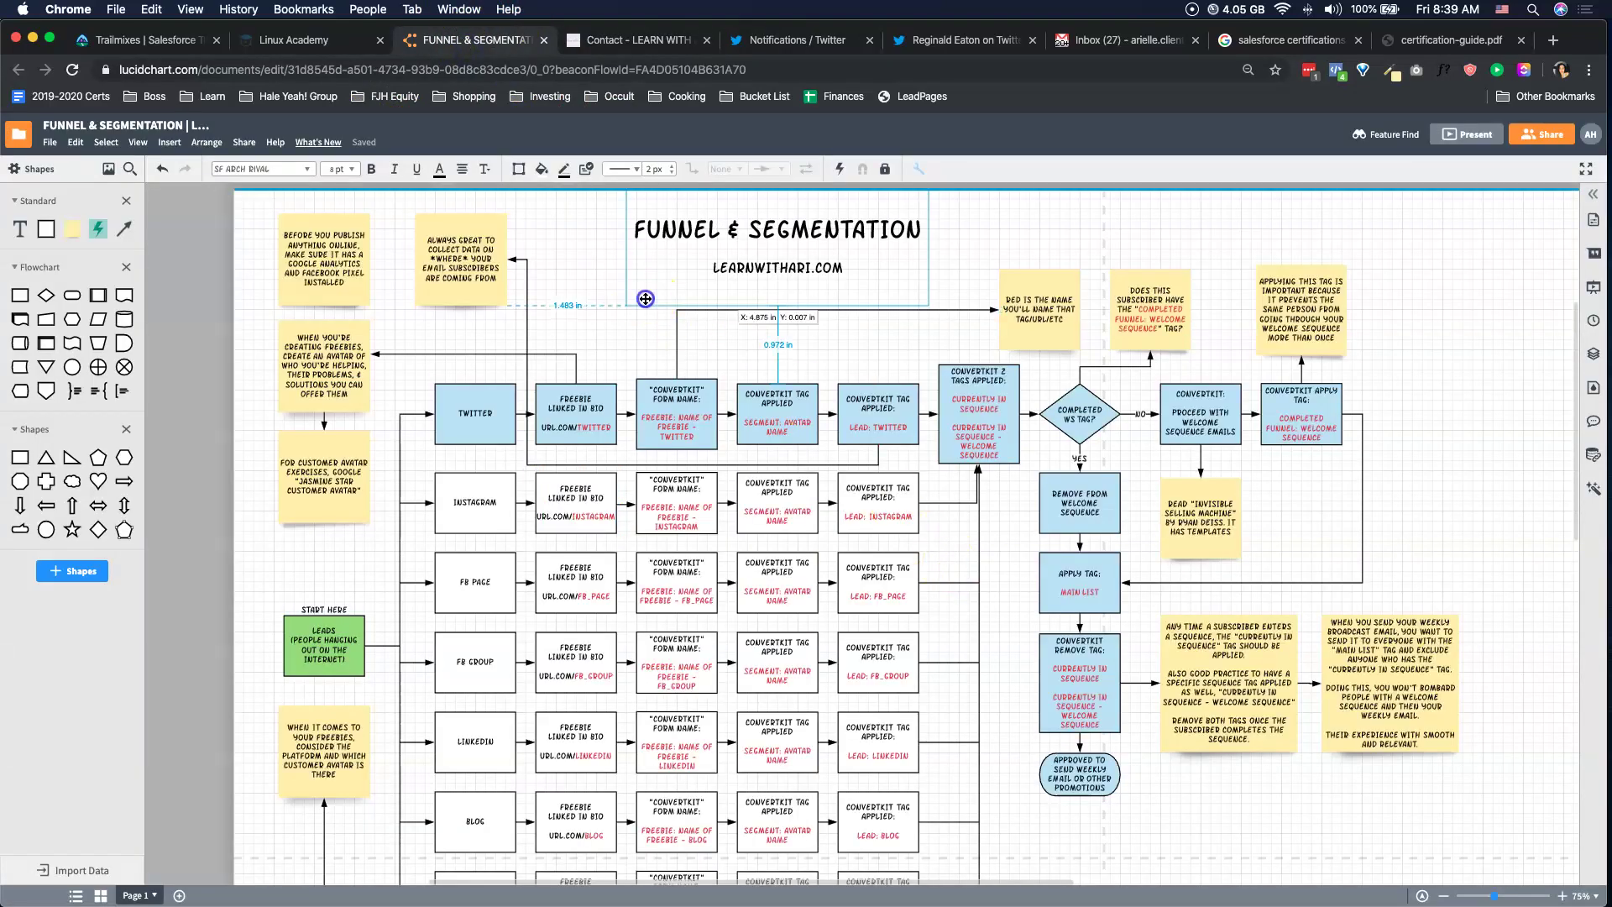
pyautogui.click(601, 355)
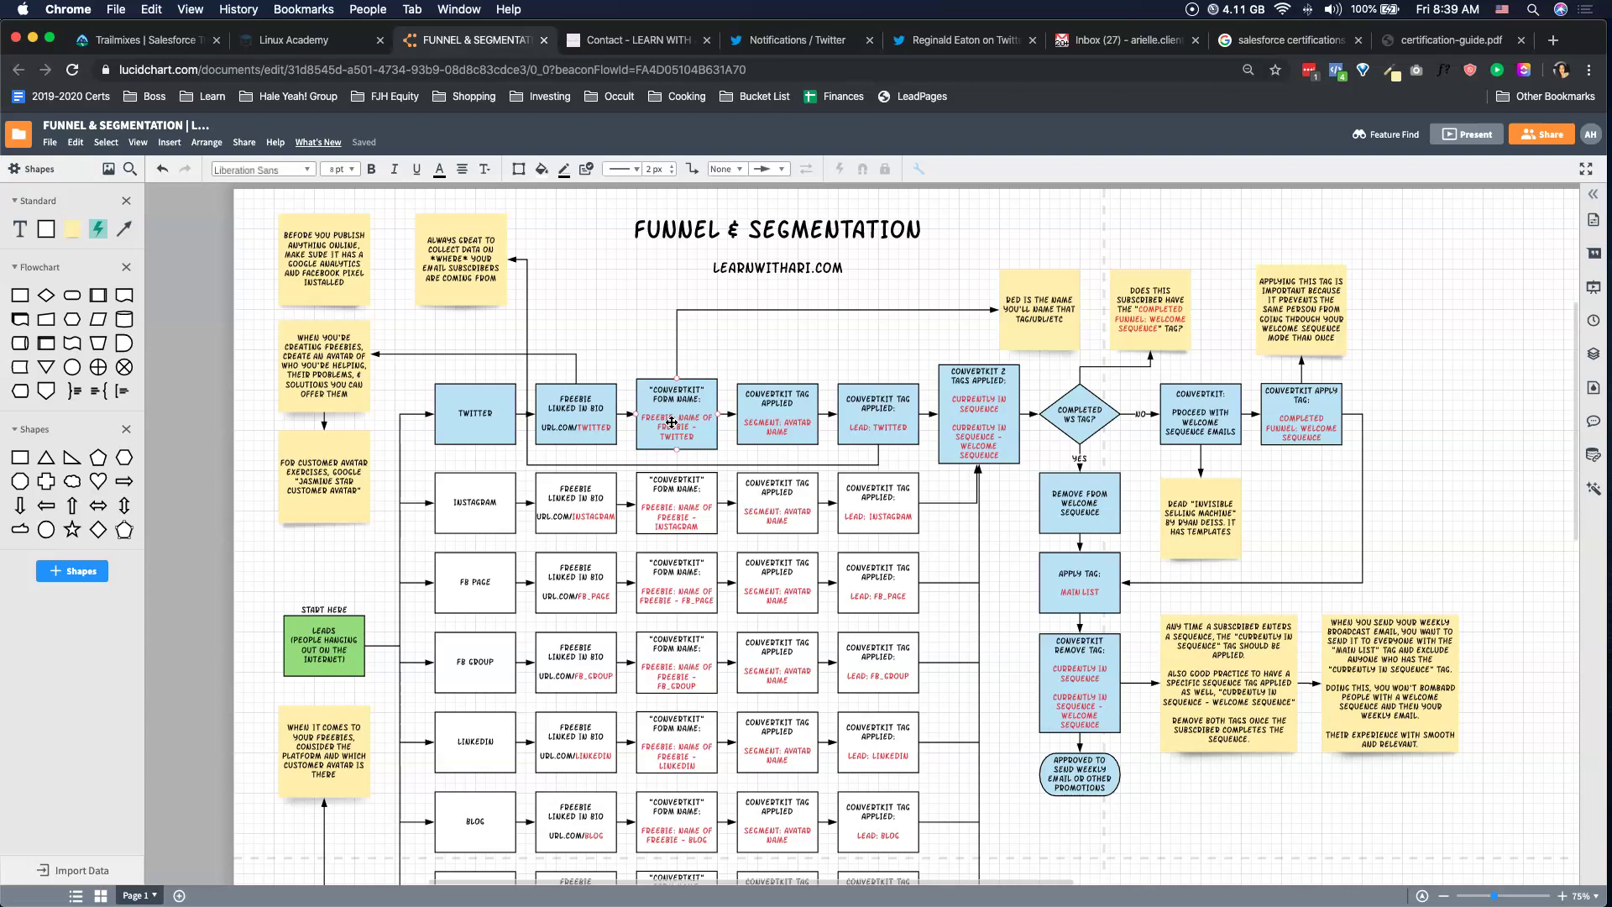
pyautogui.click(1490, 386)
pyautogui.click(837, 582)
pyautogui.scroll(1, 830, 601)
pyautogui.hscroll(-3, 840, 600)
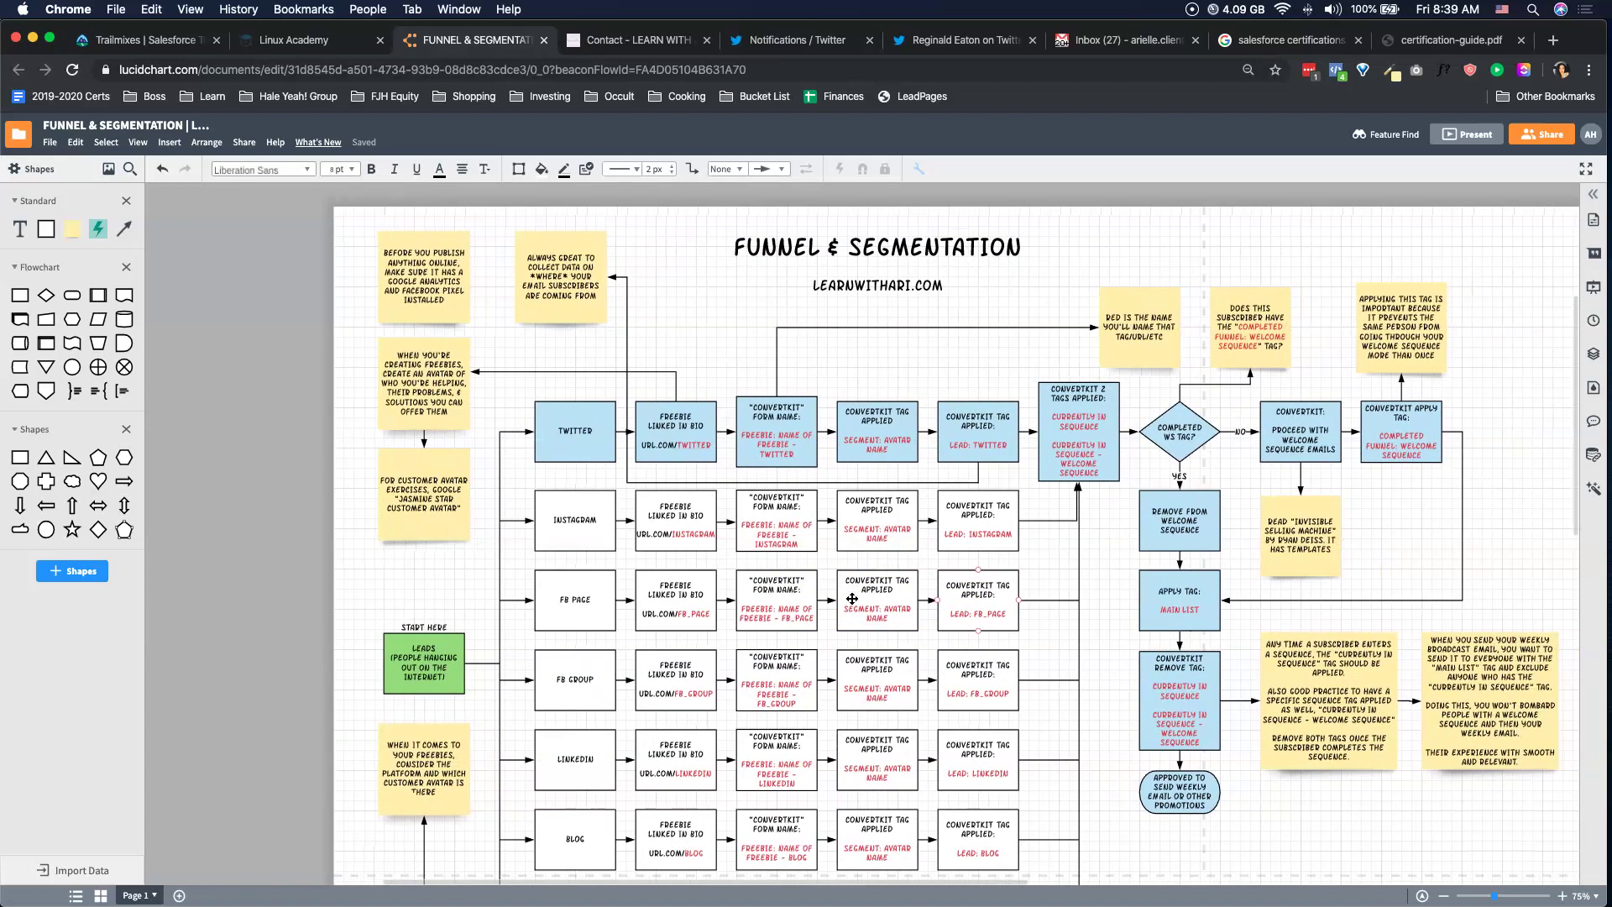
pyautogui.click(850, 480)
pyautogui.hscroll(-5, 850, 481)
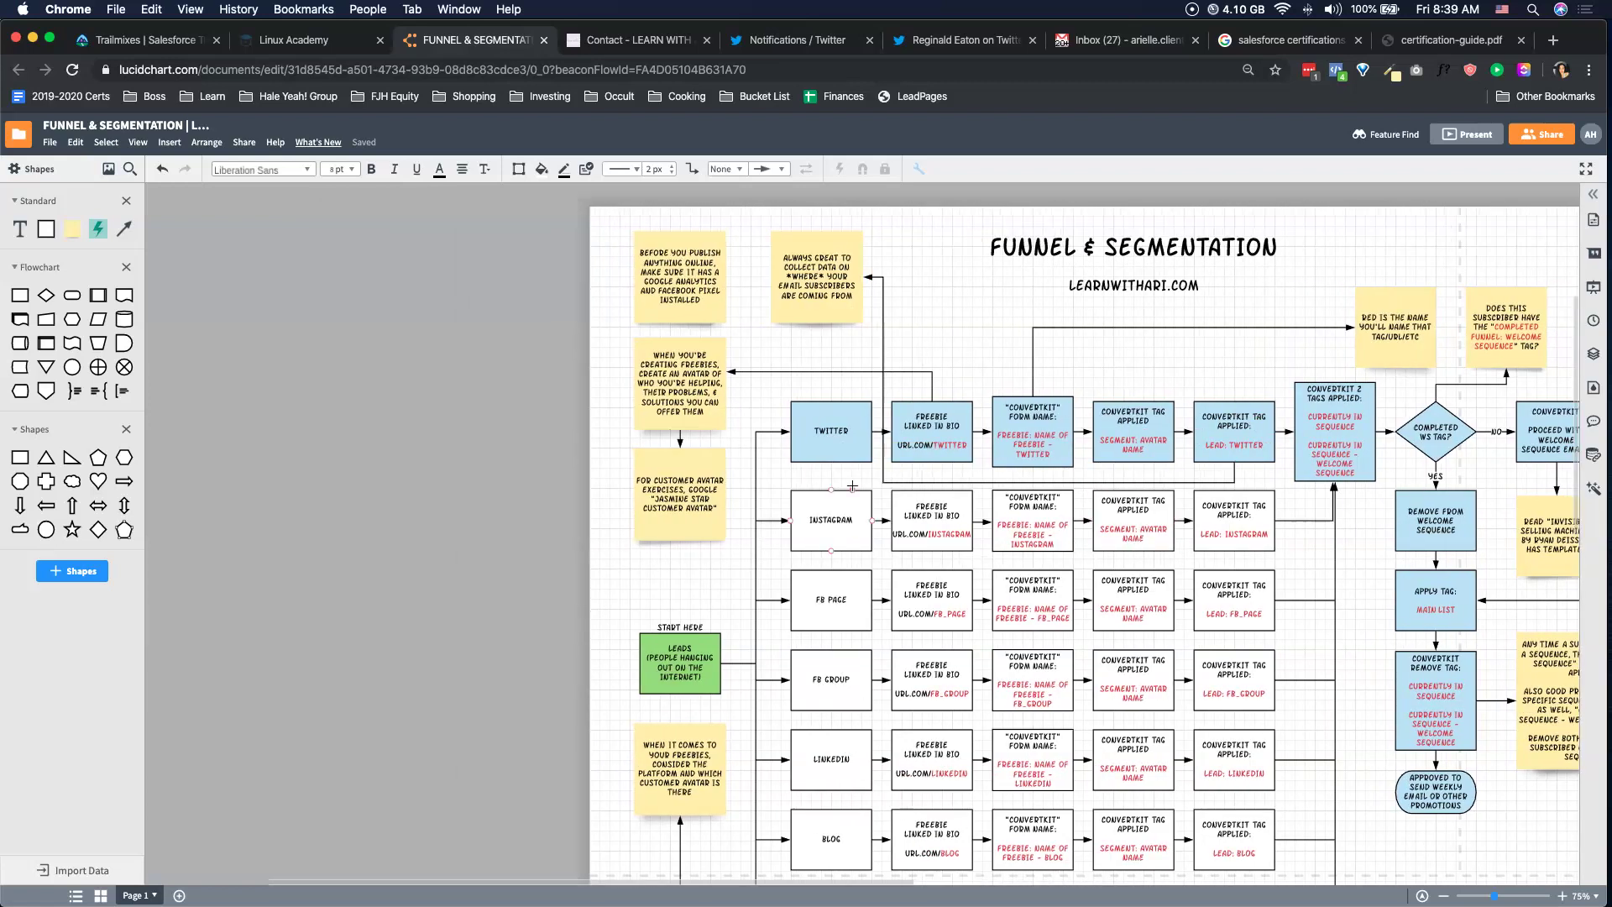
pyautogui.hscroll(5, 874, 491)
pyautogui.click(886, 497)
pyautogui.scroll(-1, 886, 498)
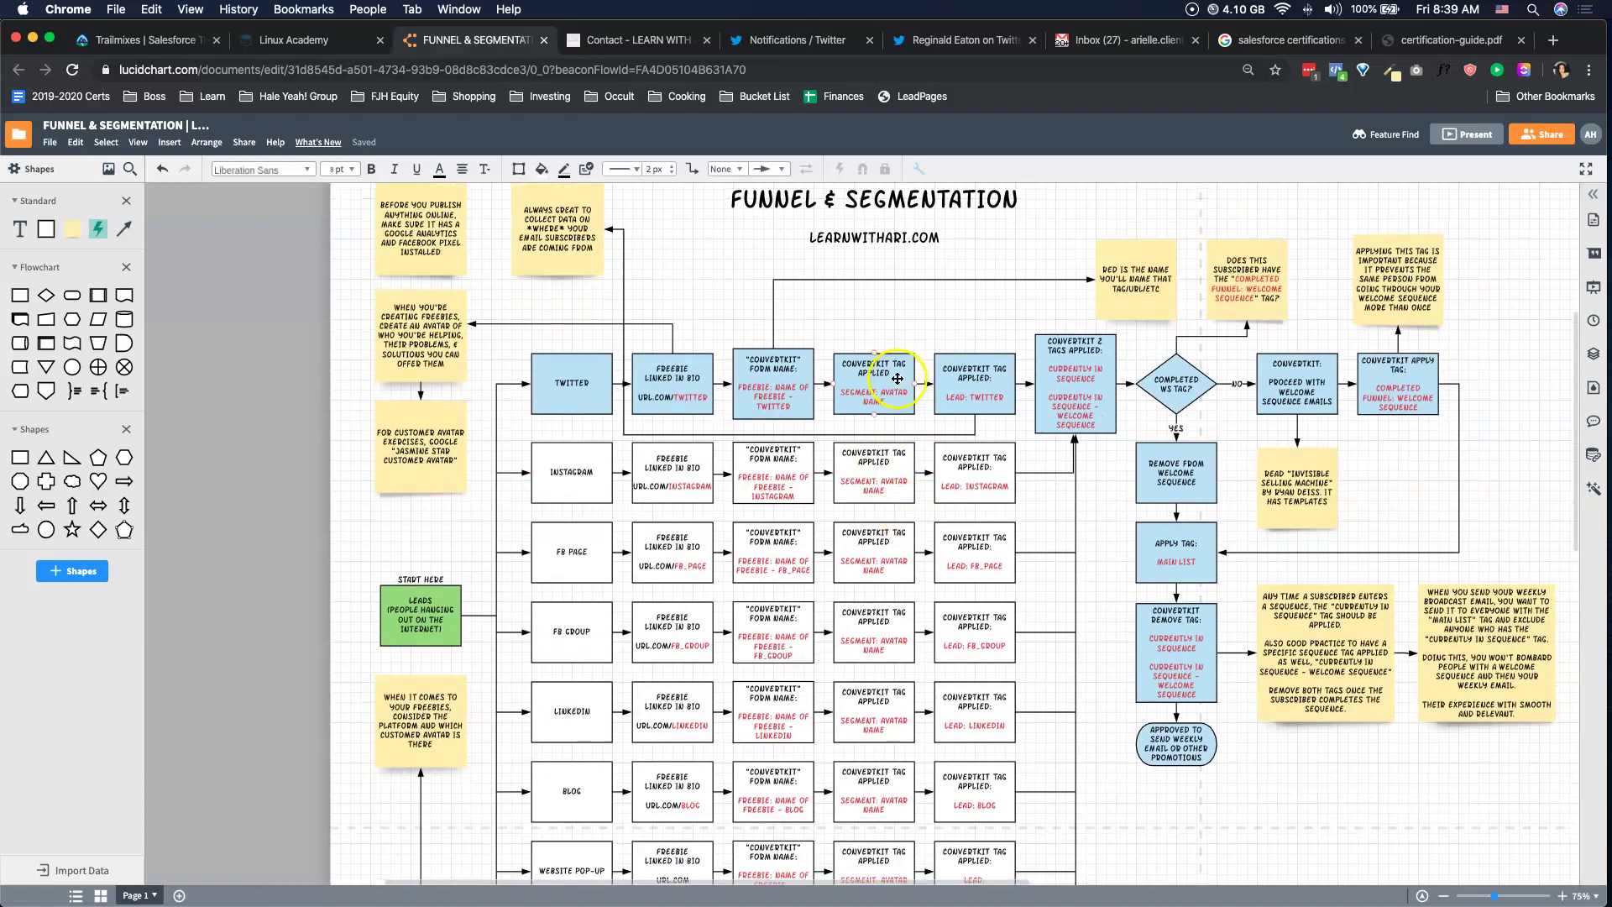
pyautogui.click(780, 399)
pyautogui.click(781, 399)
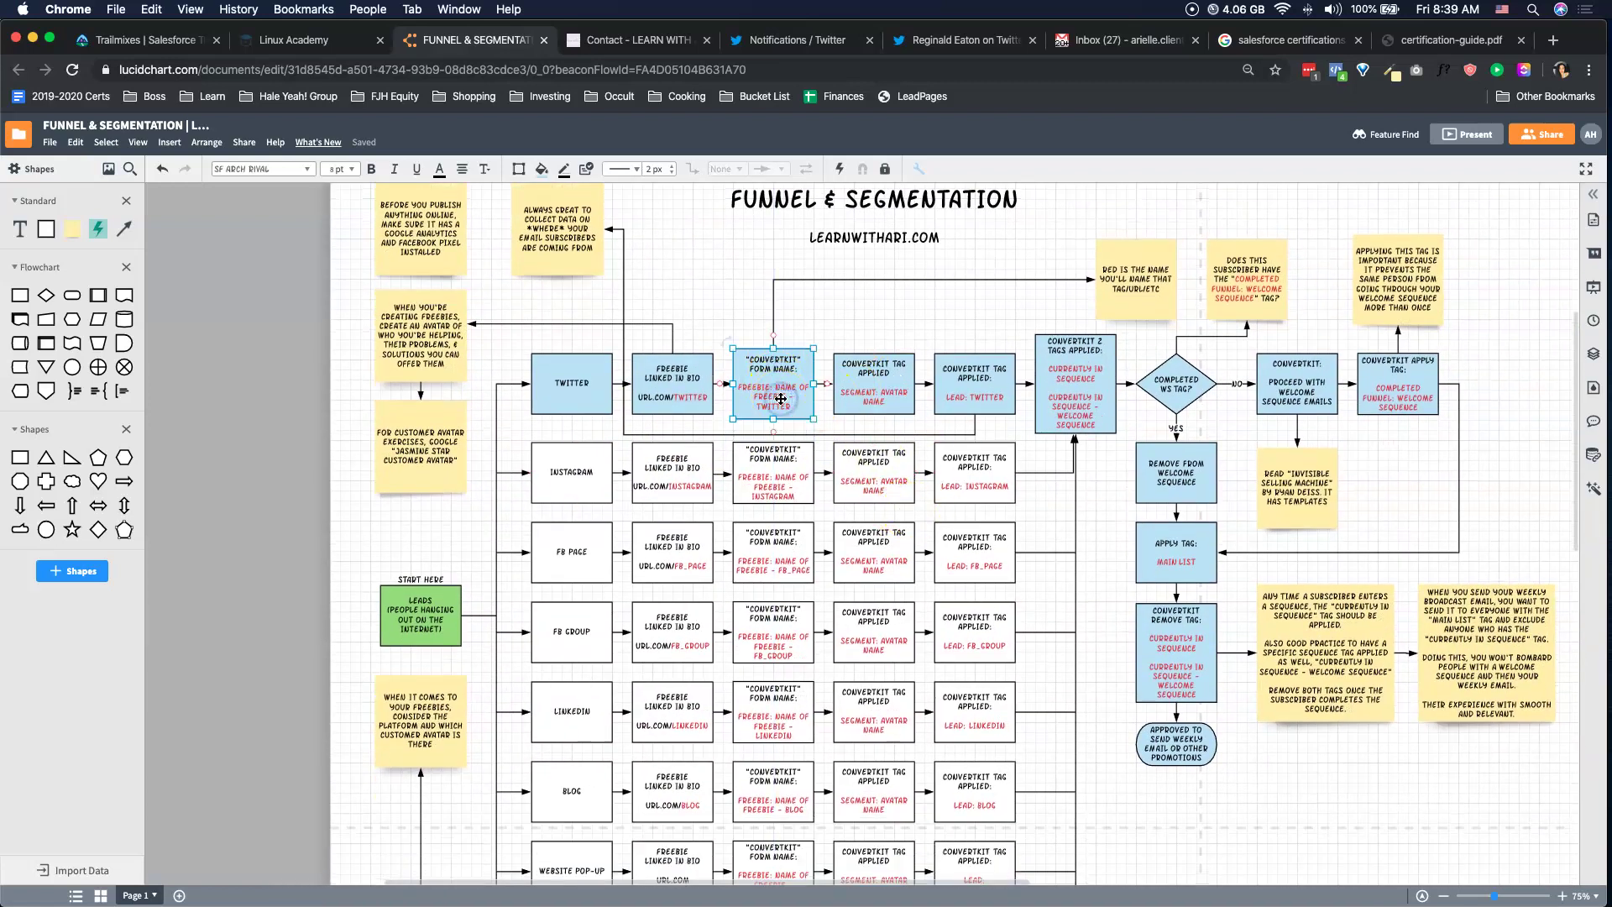
pyautogui.click(873, 414)
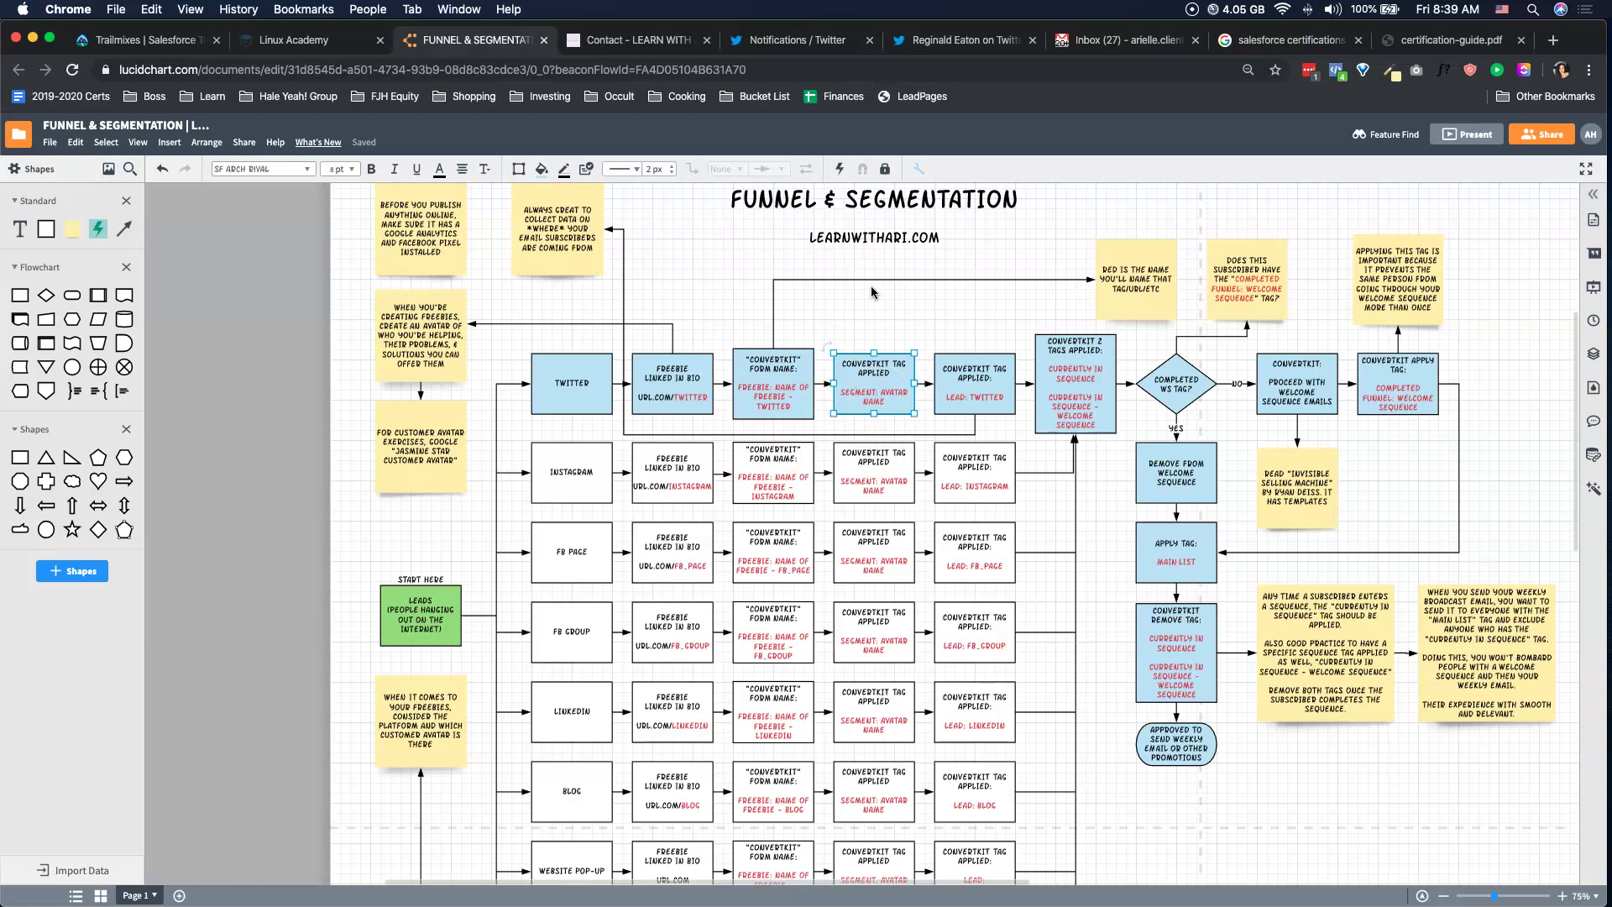
pyautogui.scroll(1, 798, 420)
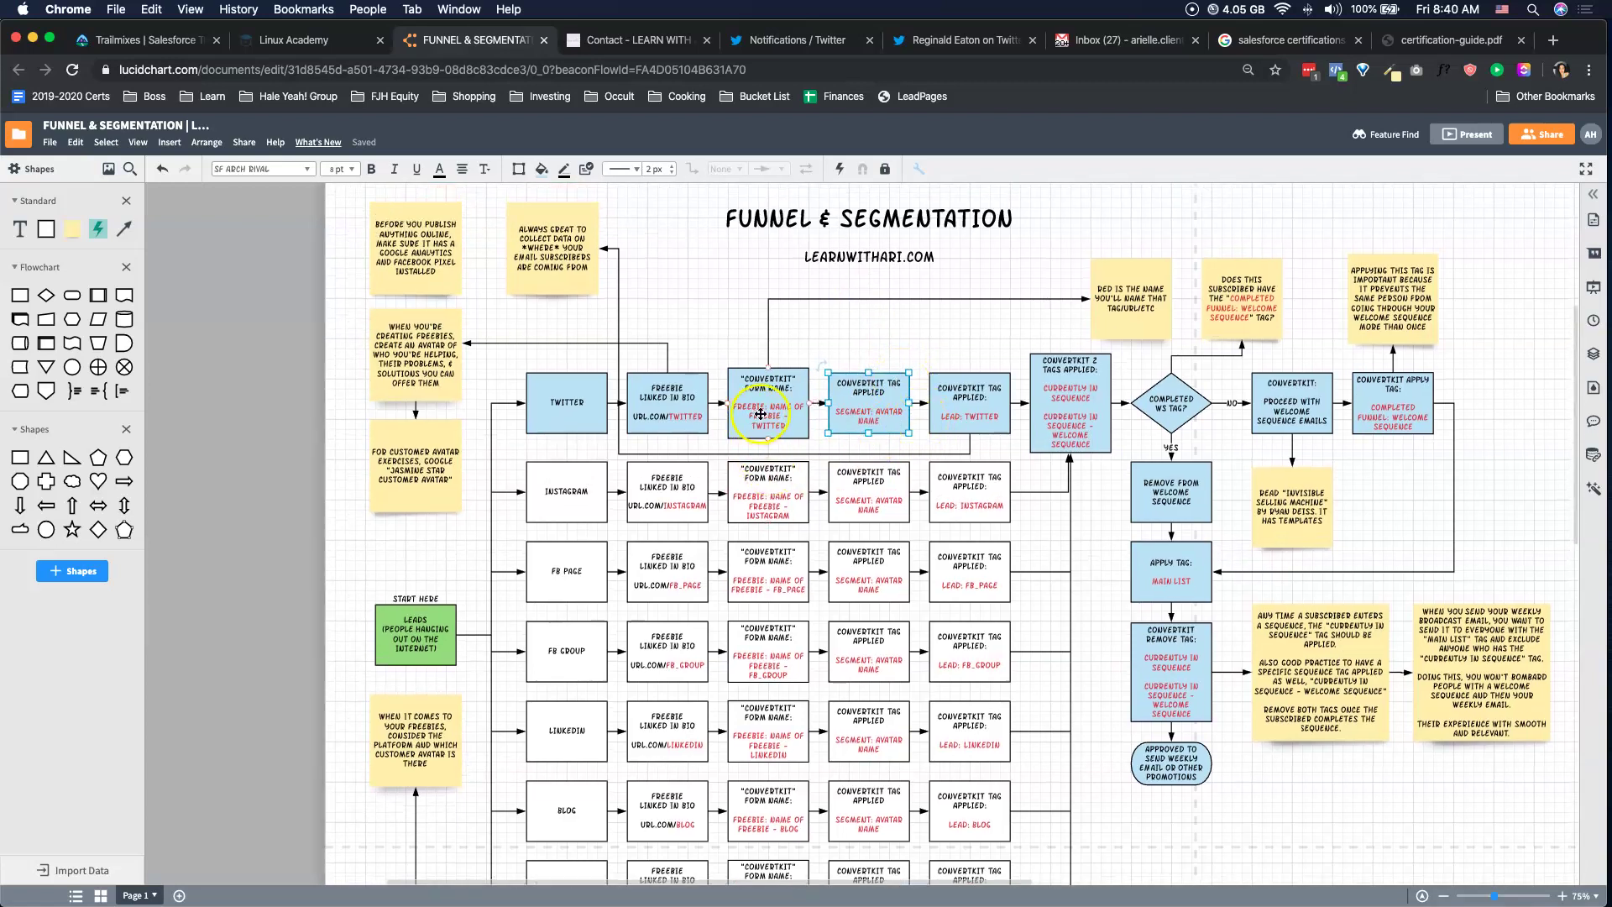
pyautogui.click(863, 417)
pyautogui.click(891, 419)
pyautogui.click(414, 468)
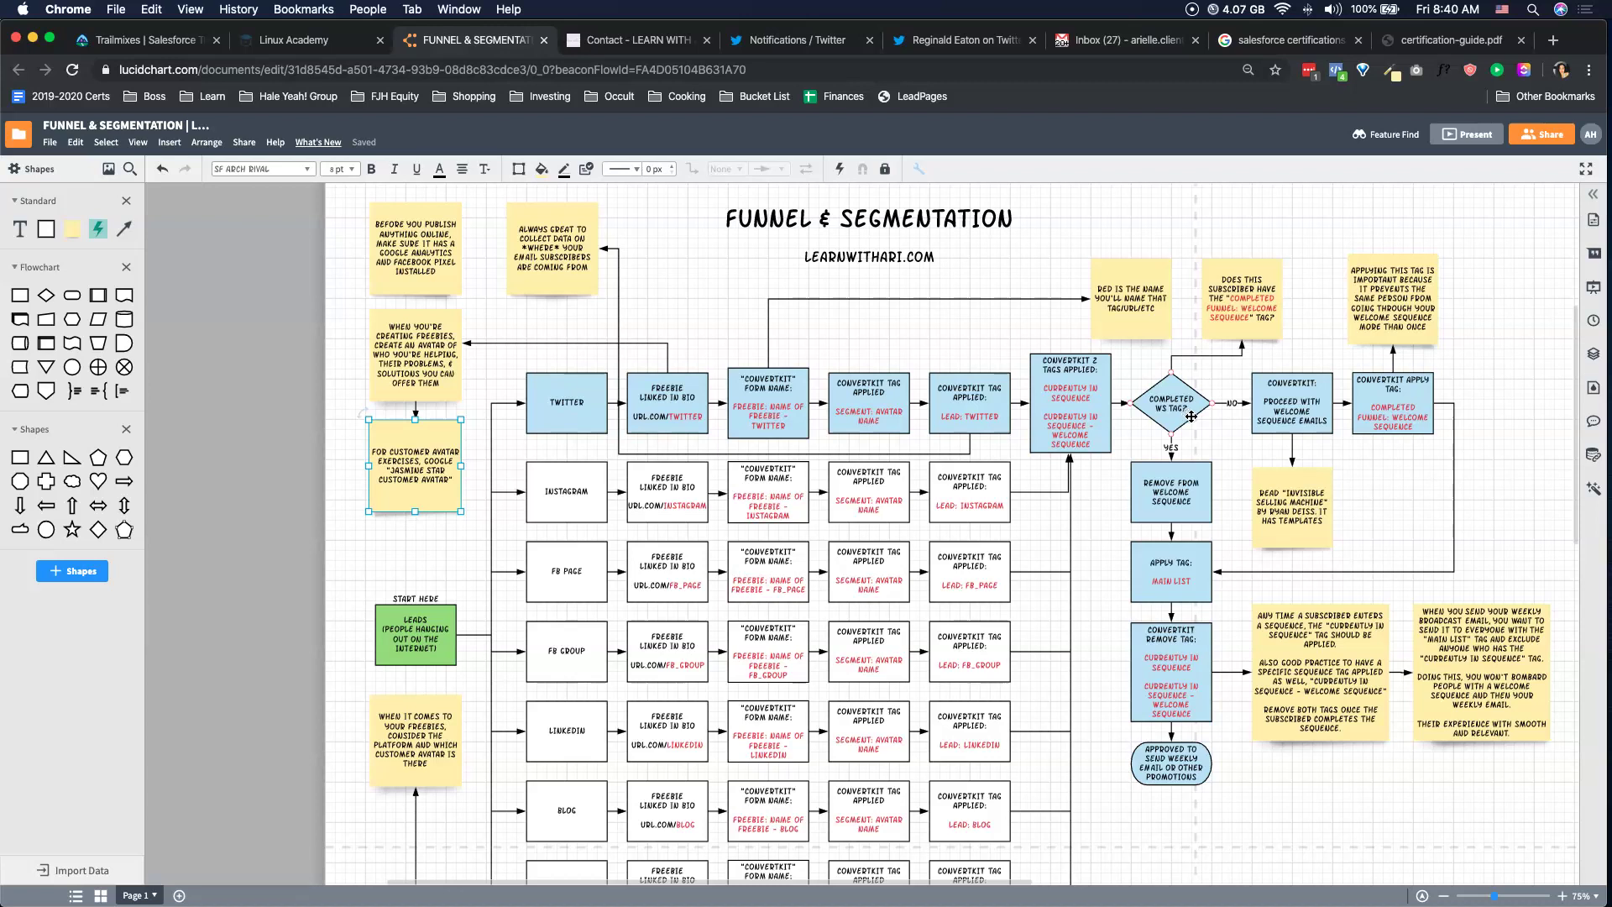
pyautogui.hscroll(1, 924, 377)
pyautogui.click(802, 413)
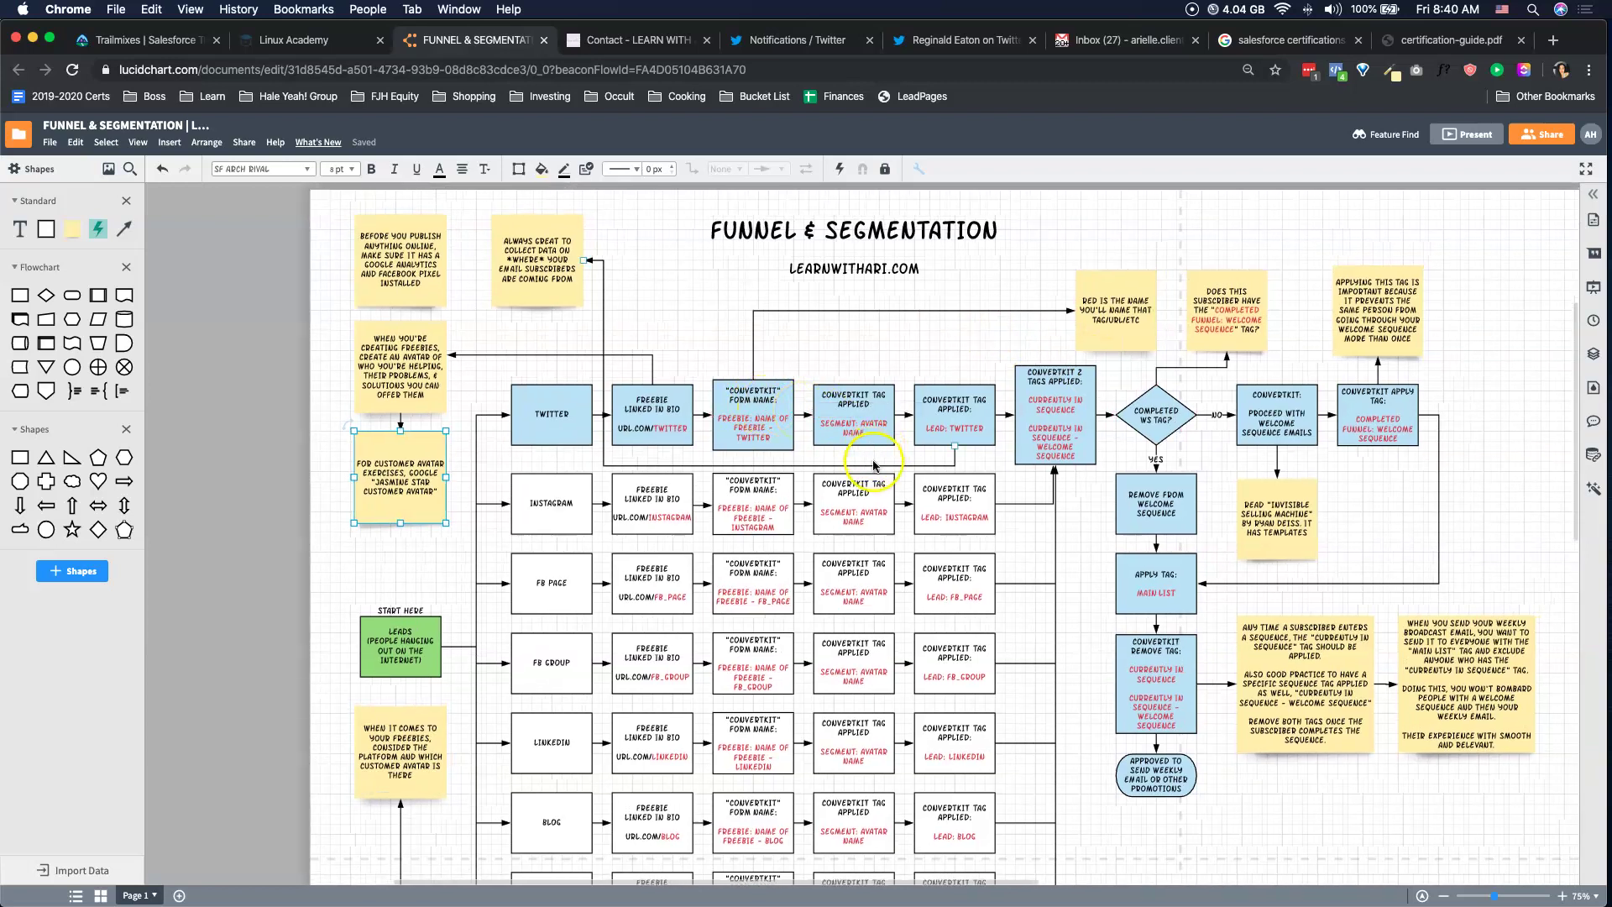
pyautogui.scroll(-1, 854, 406)
pyautogui.click(854, 406)
pyautogui.scroll(-1, 854, 405)
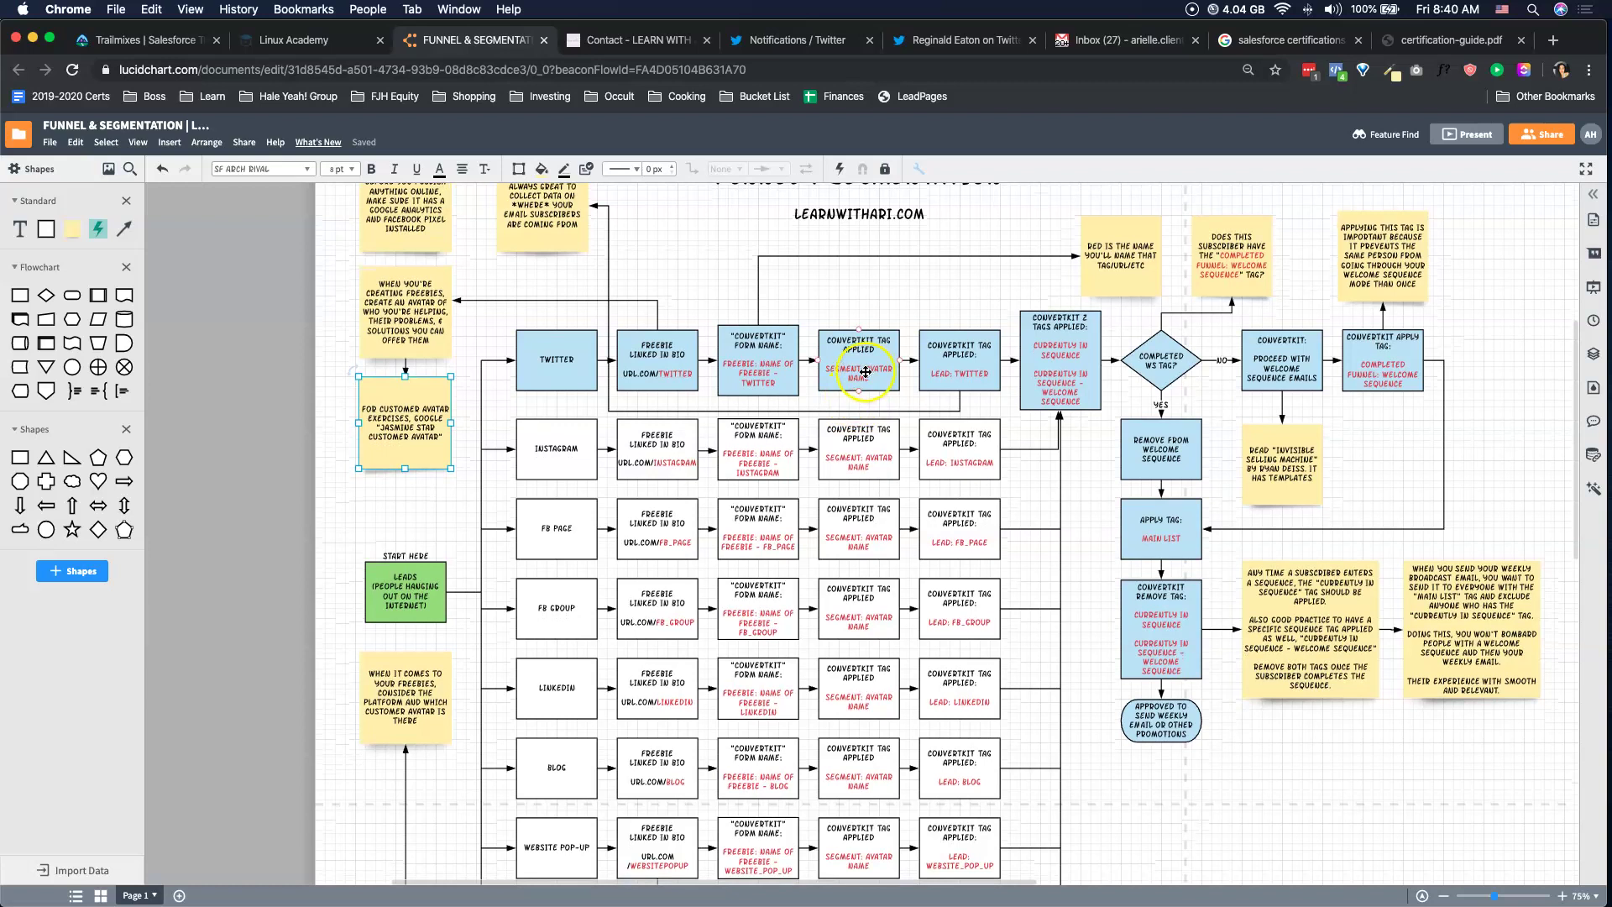
pyautogui.click(865, 372)
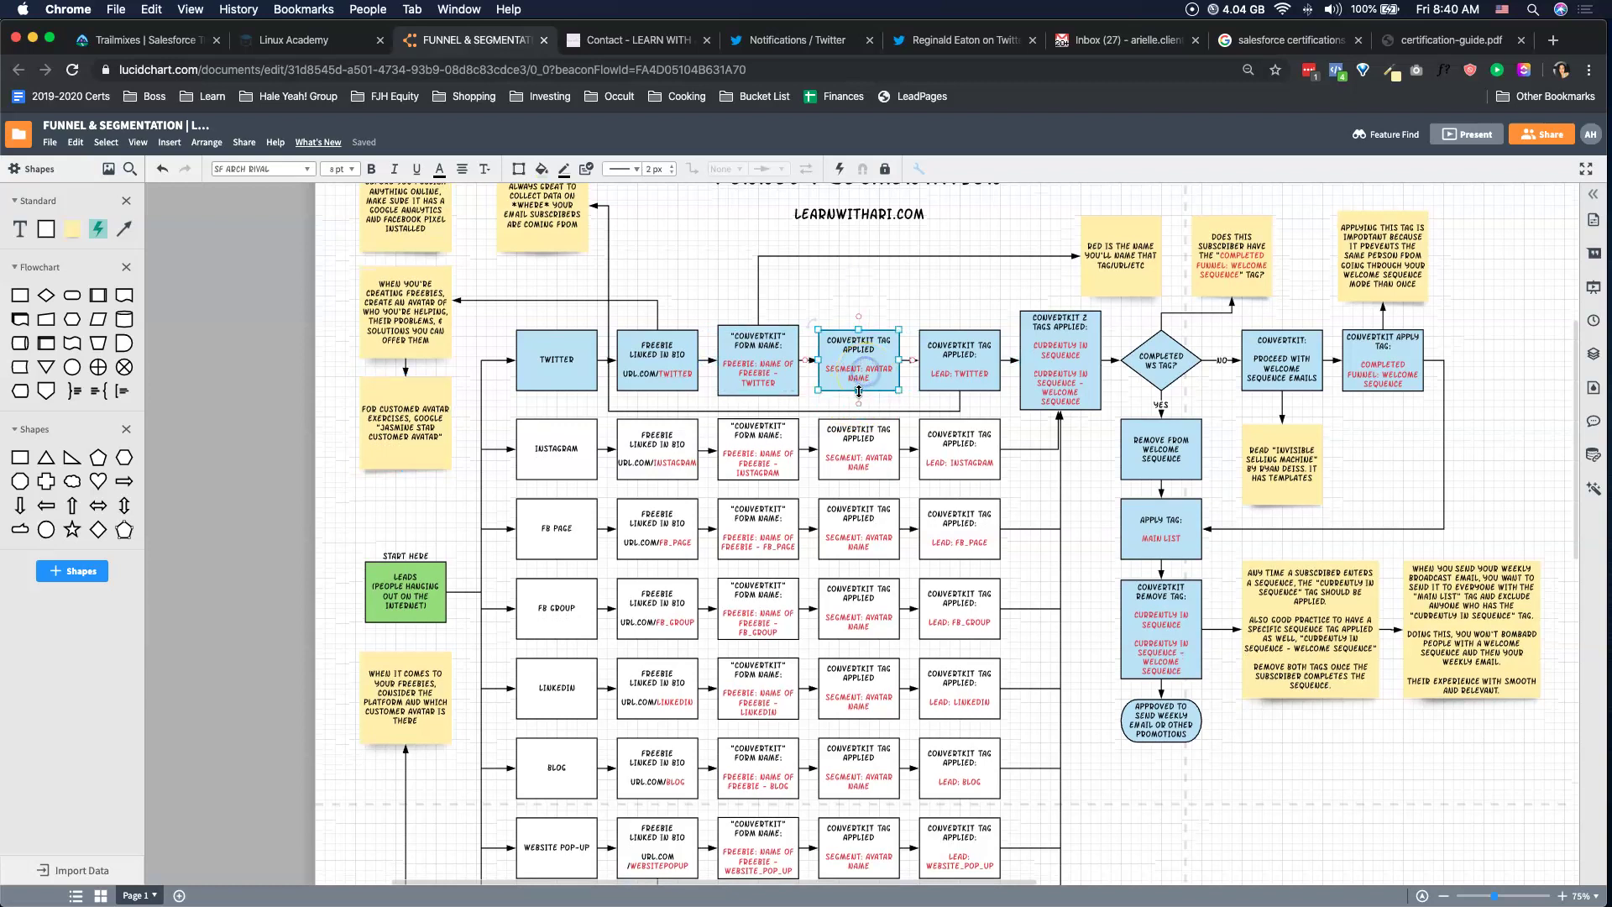
pyautogui.click(770, 367)
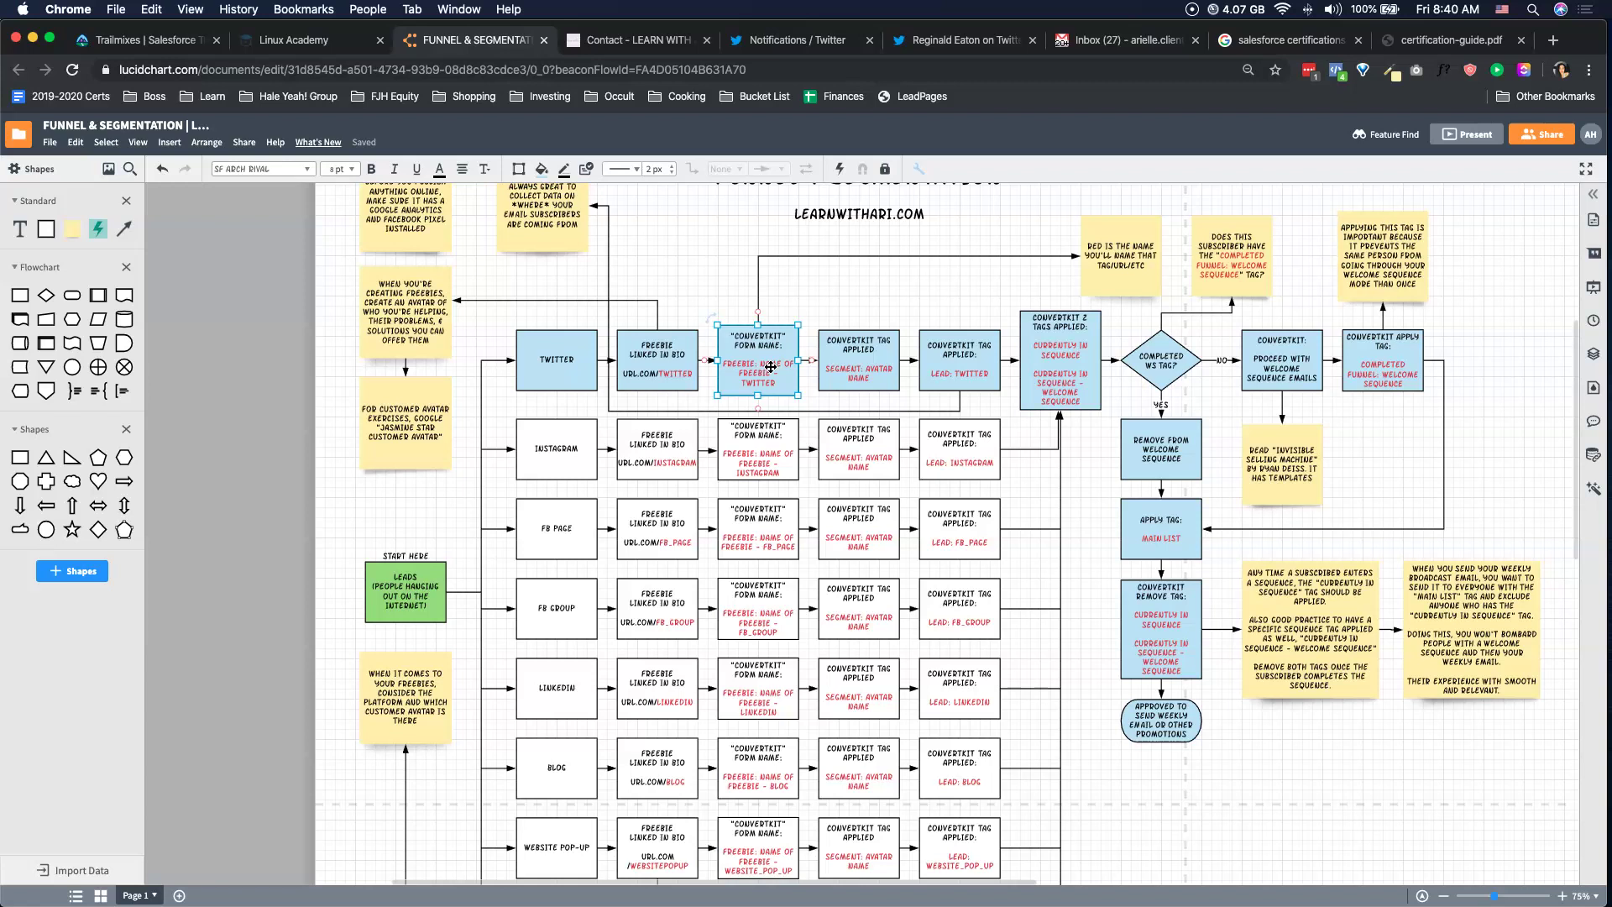
pyautogui.click(872, 375)
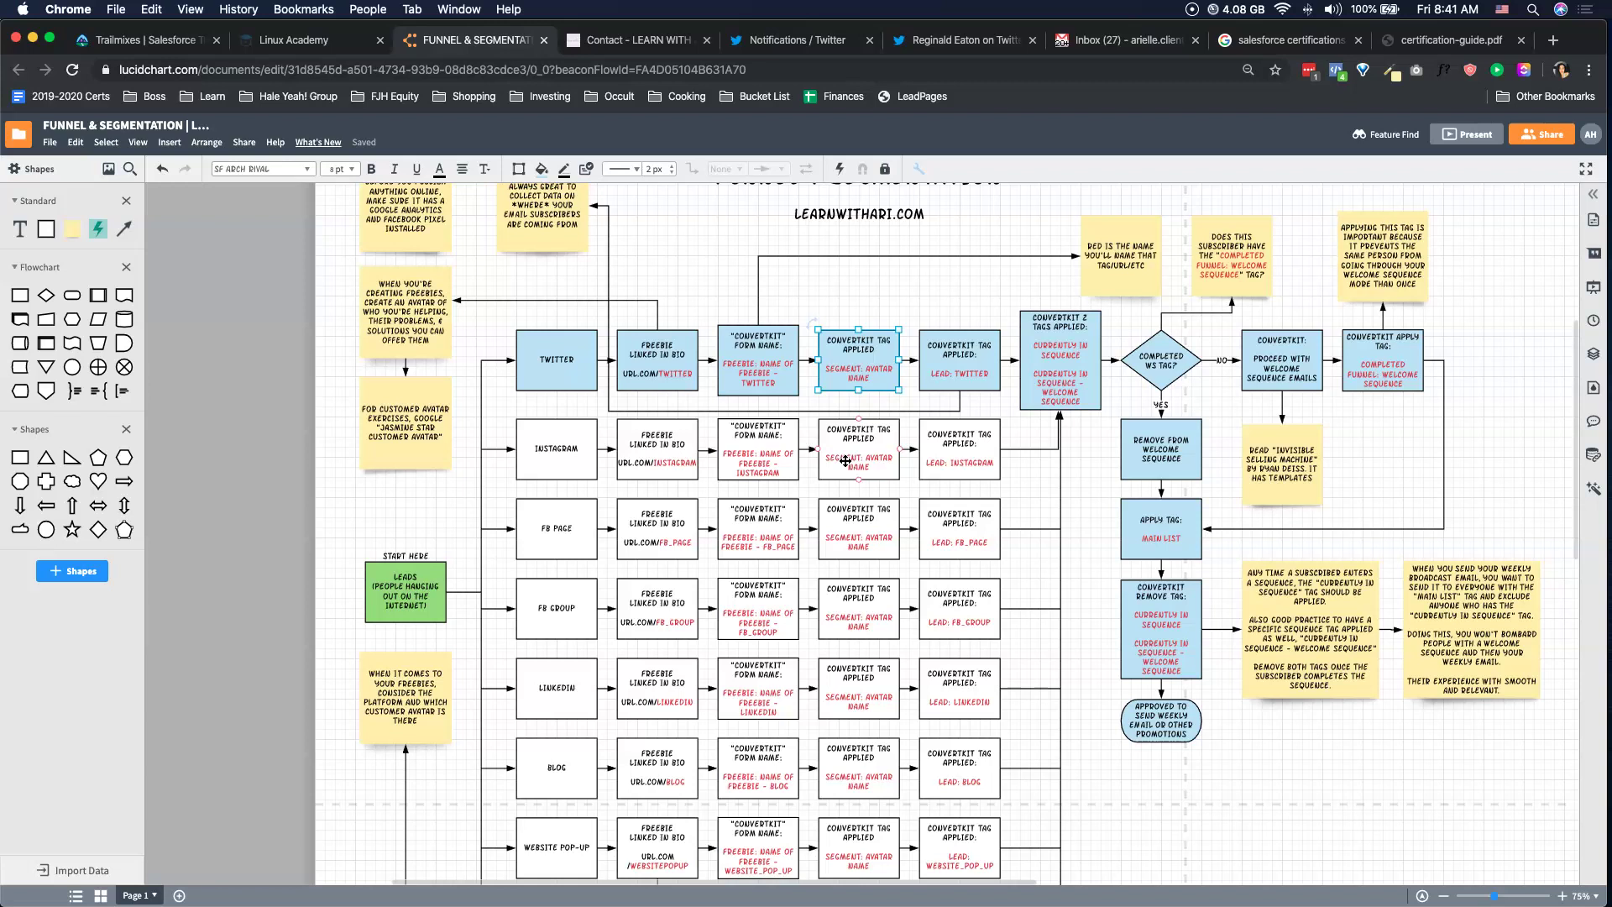
pyautogui.click(835, 474)
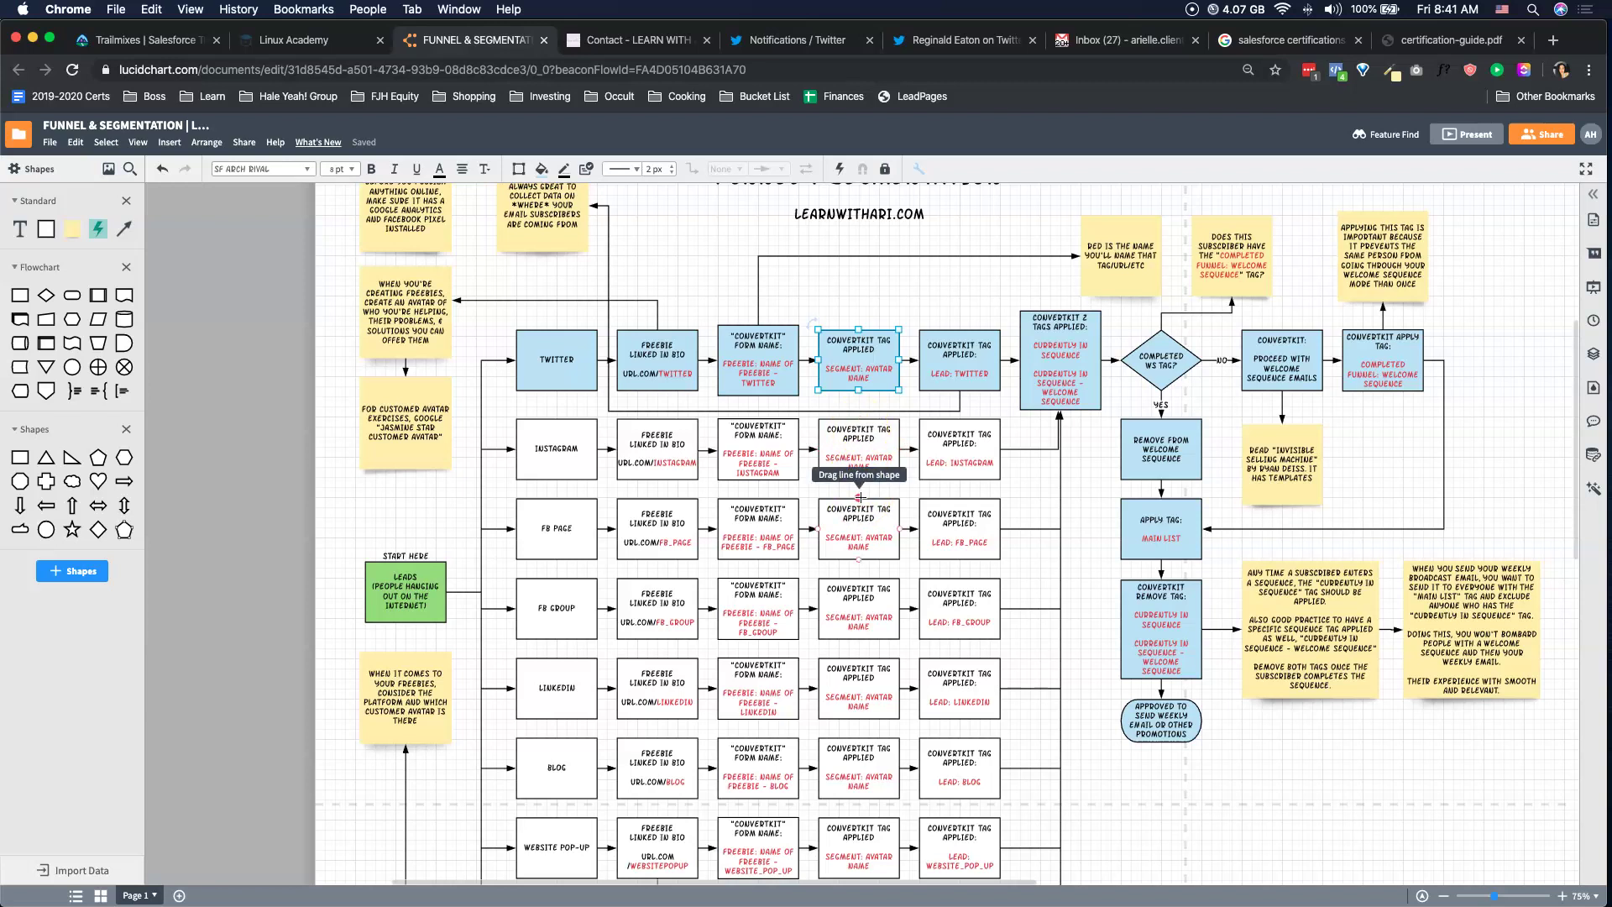
pyautogui.click(855, 376)
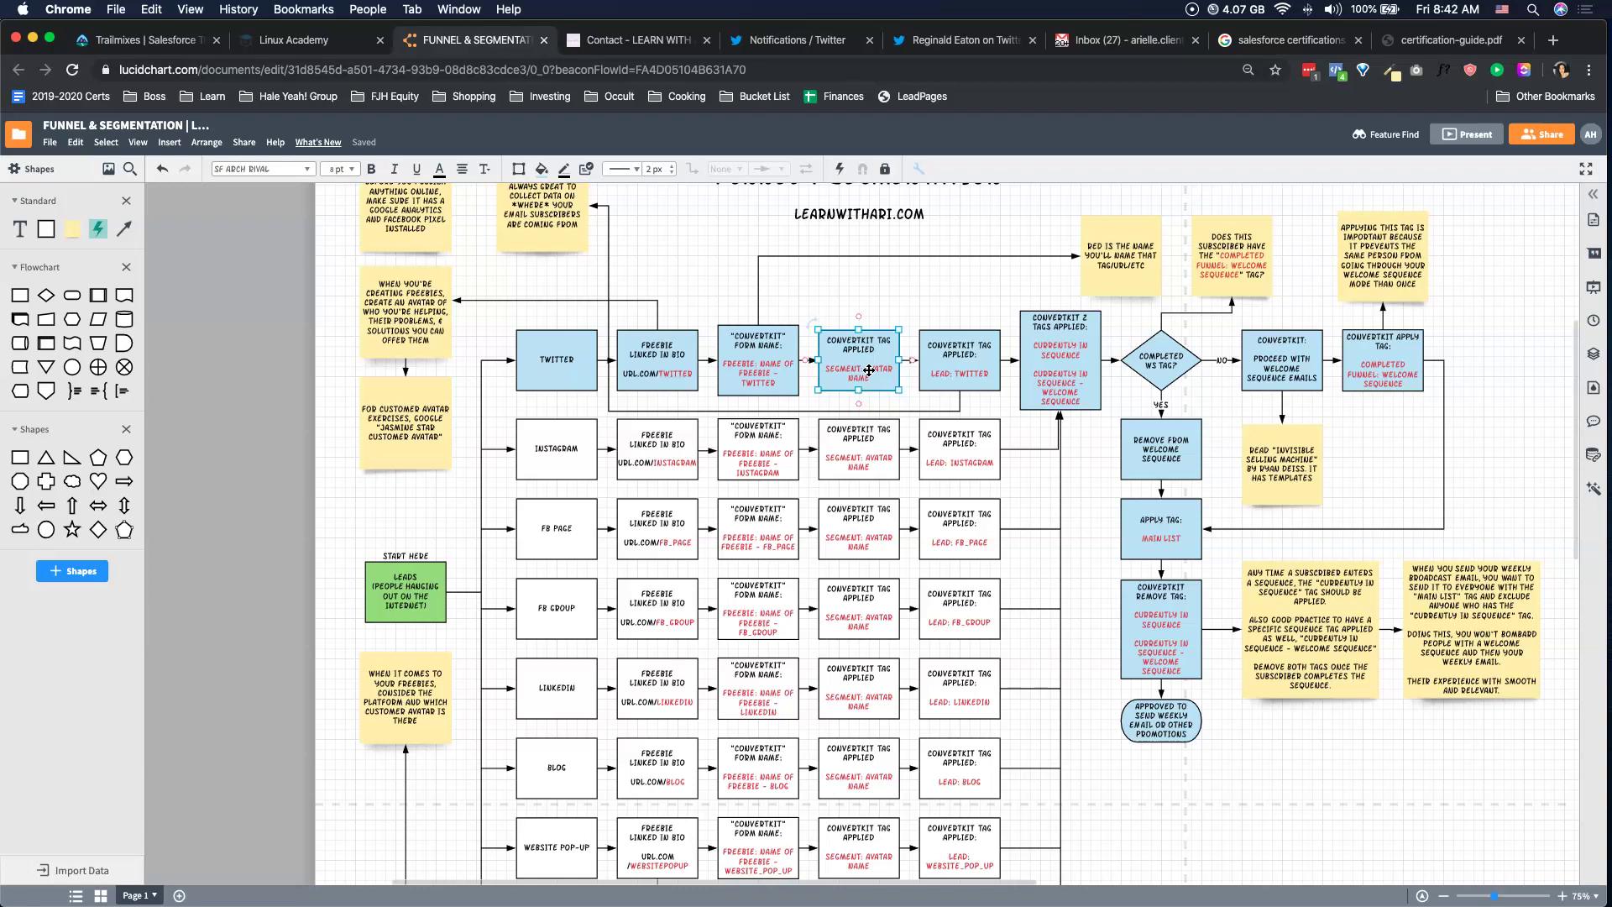
pyautogui.hscroll(3, 868, 371)
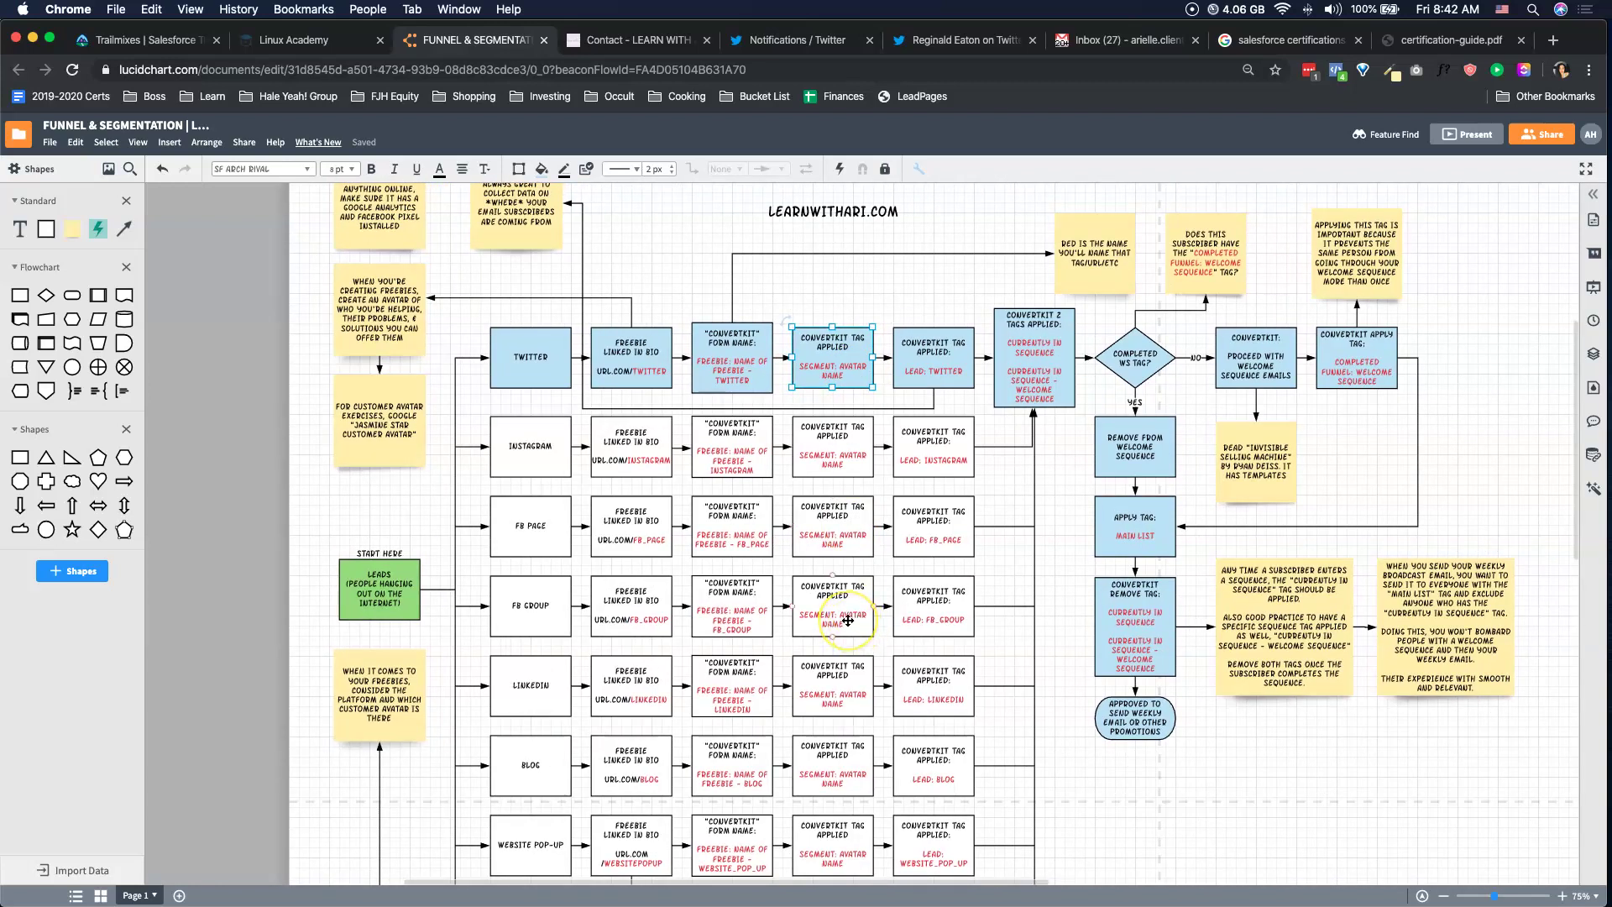
pyautogui.click(830, 371)
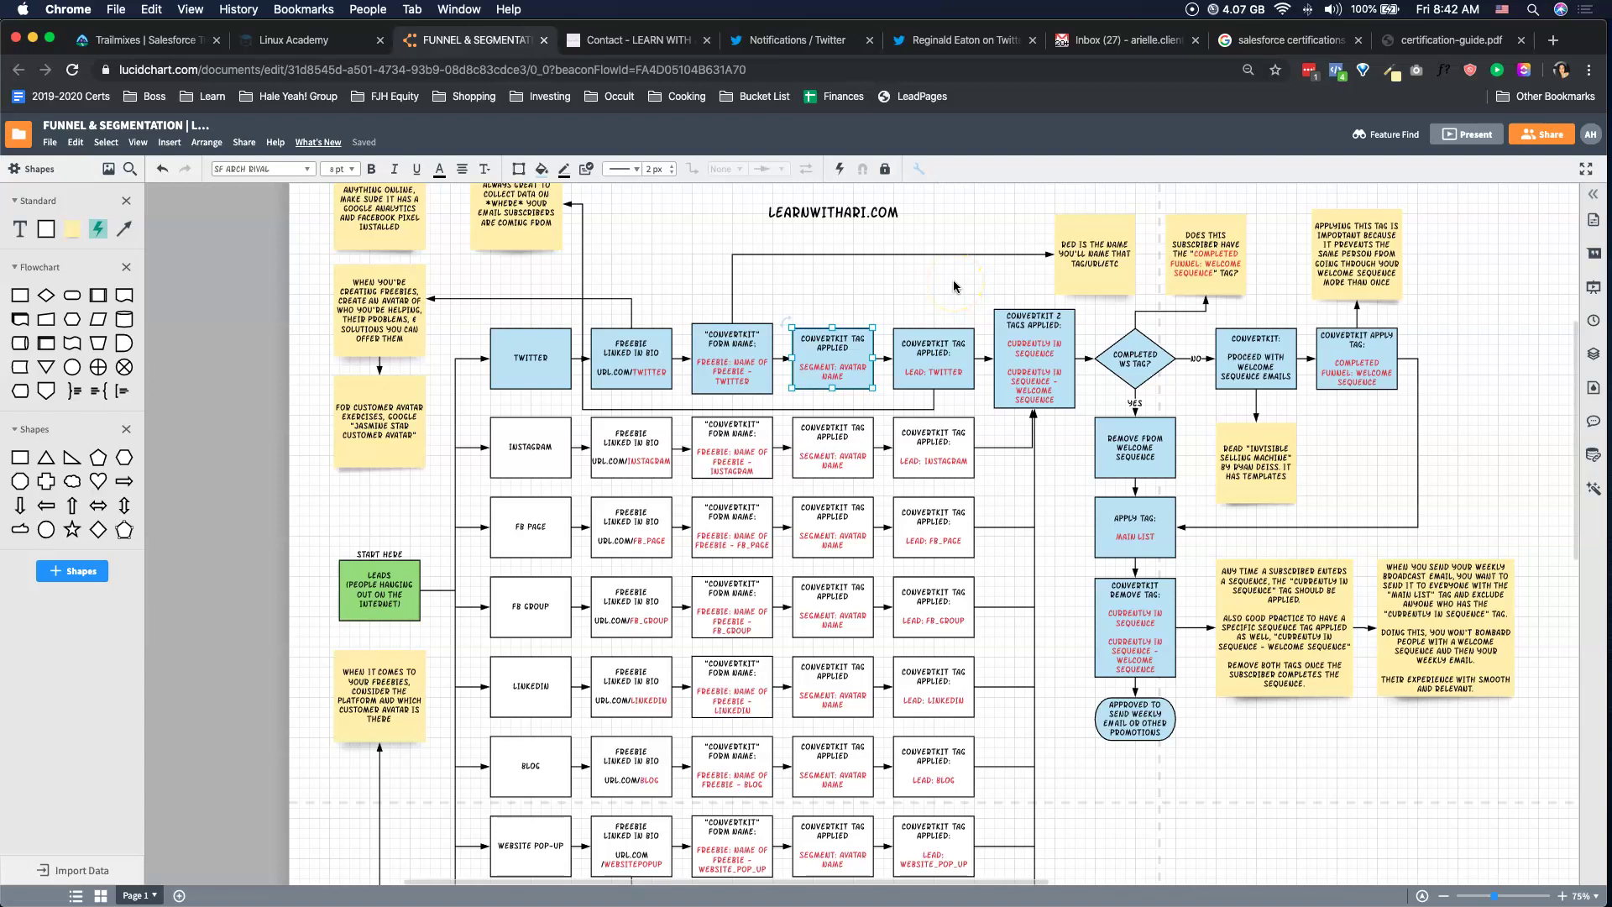
pyautogui.scroll(1, 954, 284)
pyautogui.click(940, 353)
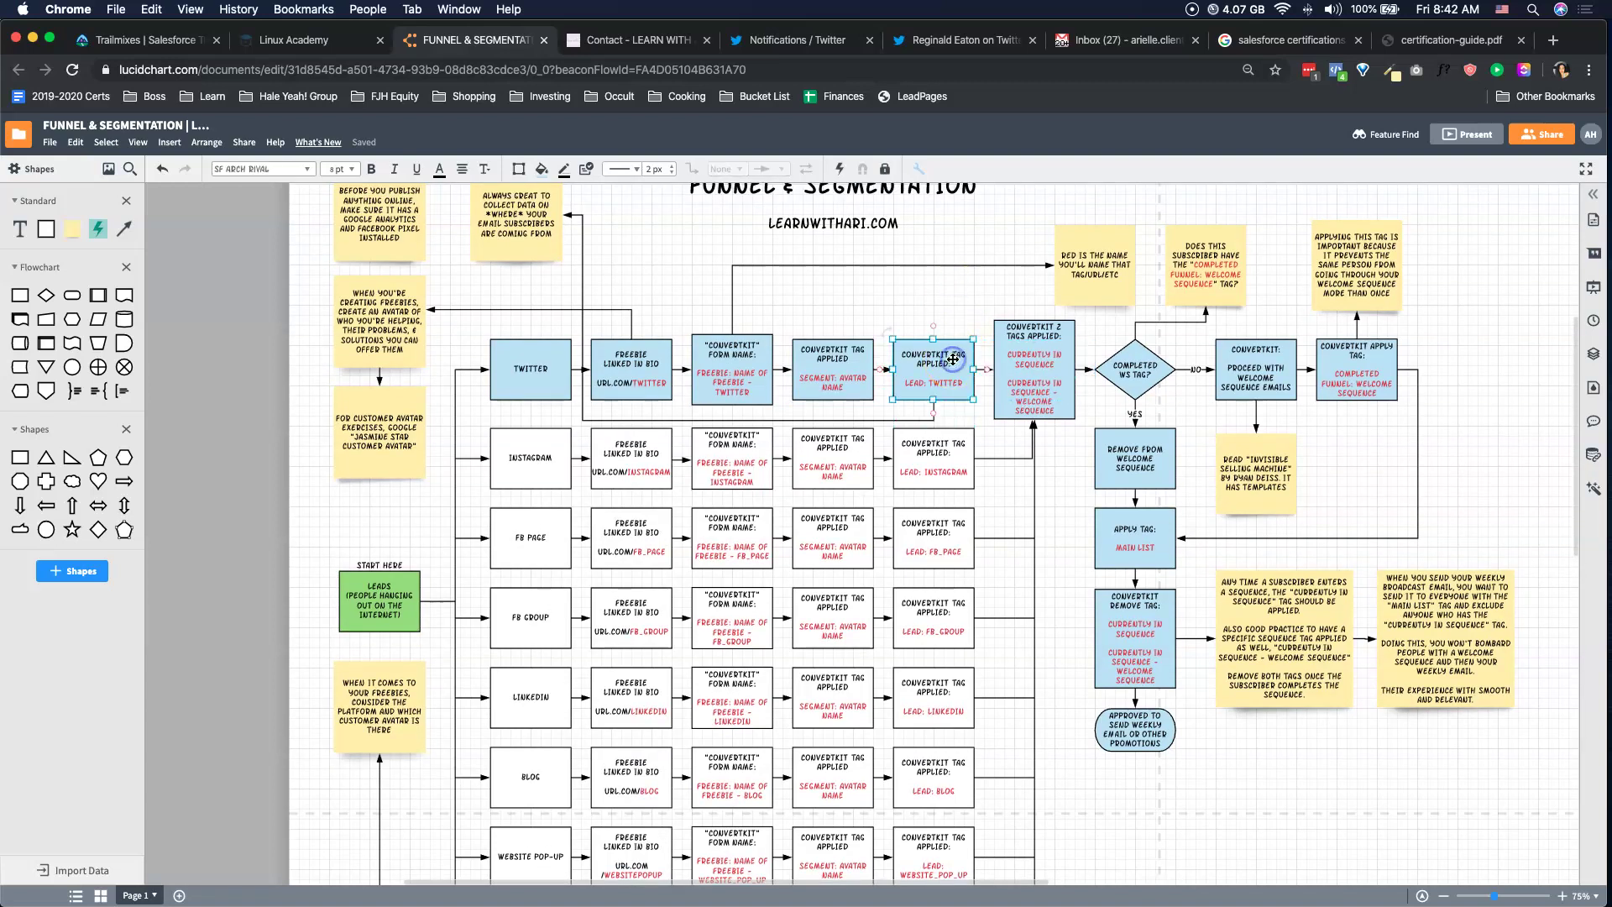
pyautogui.click(941, 299)
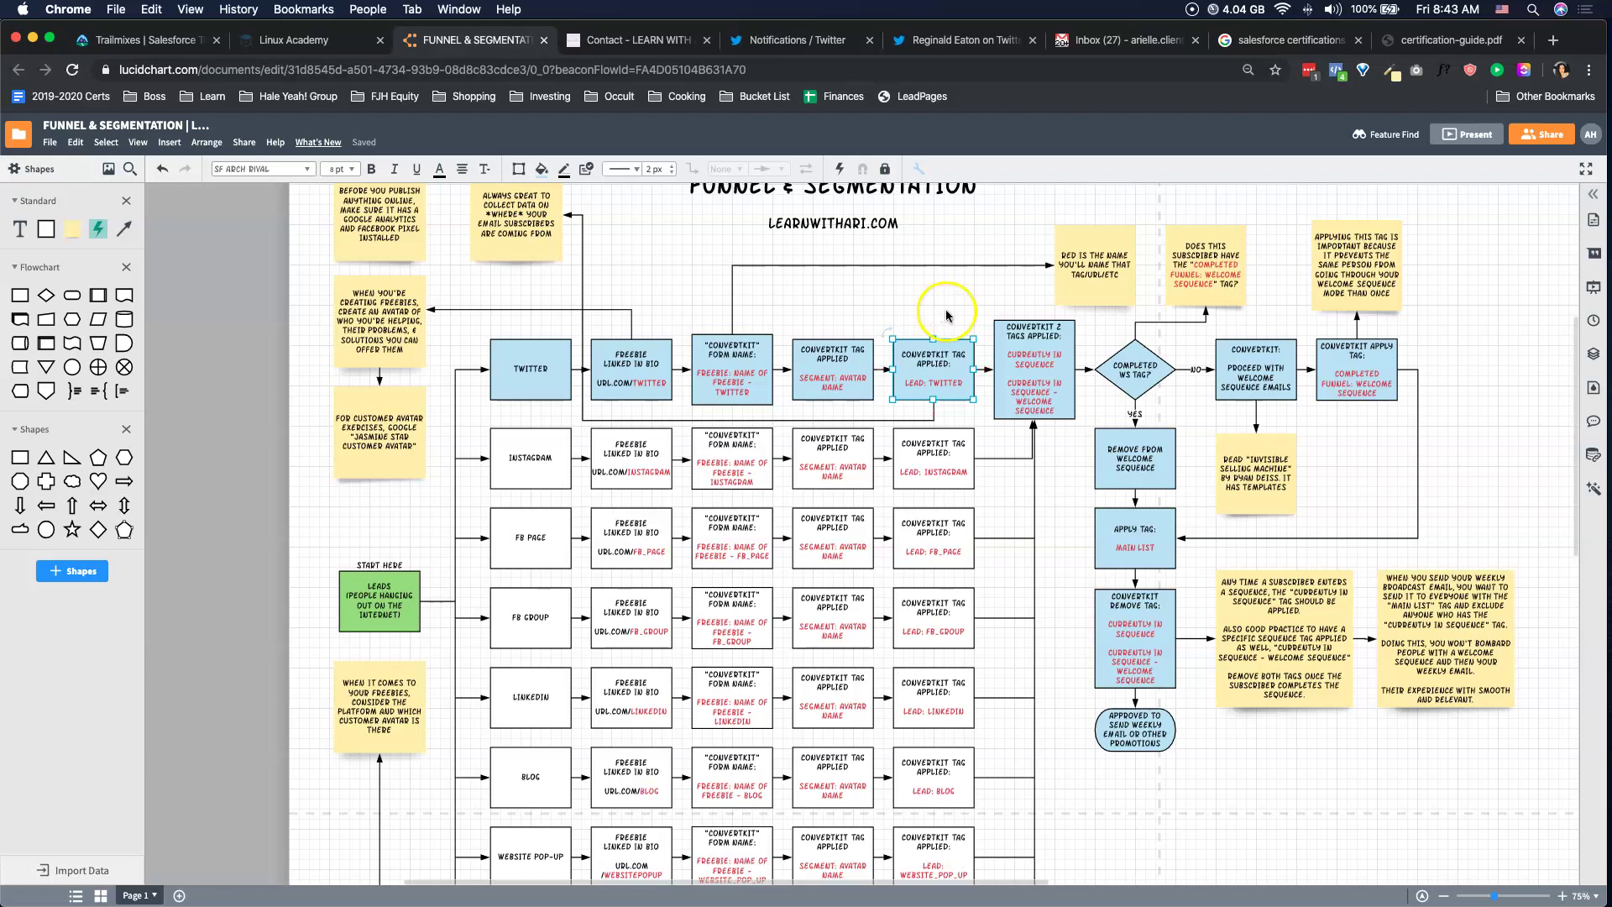
pyautogui.click(942, 471)
pyautogui.click(931, 527)
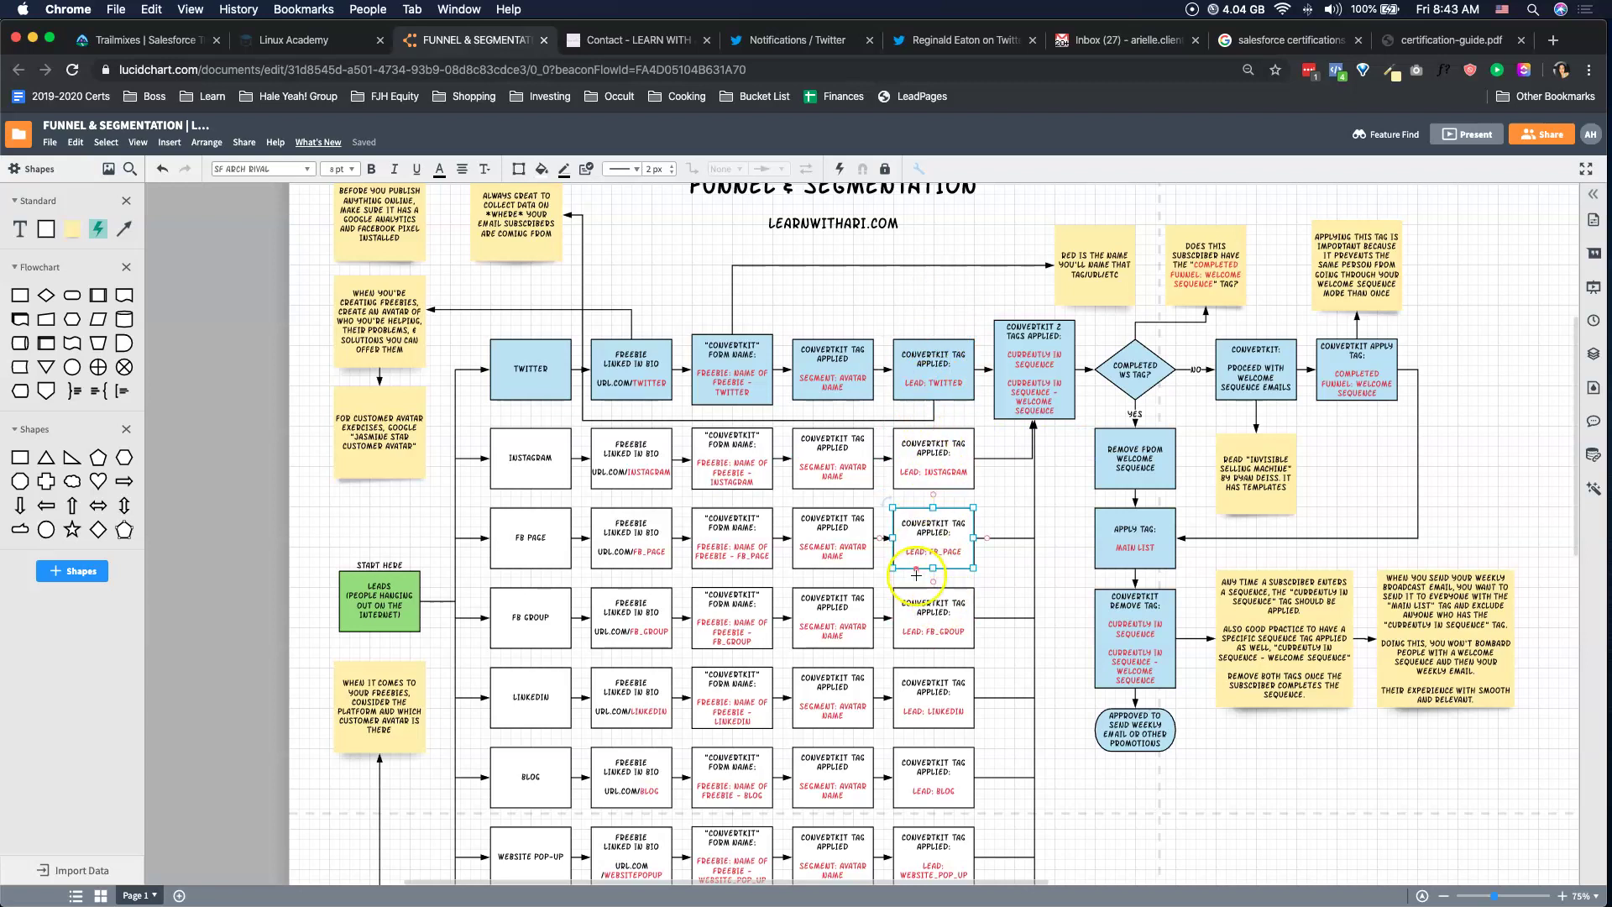
pyautogui.click(875, 296)
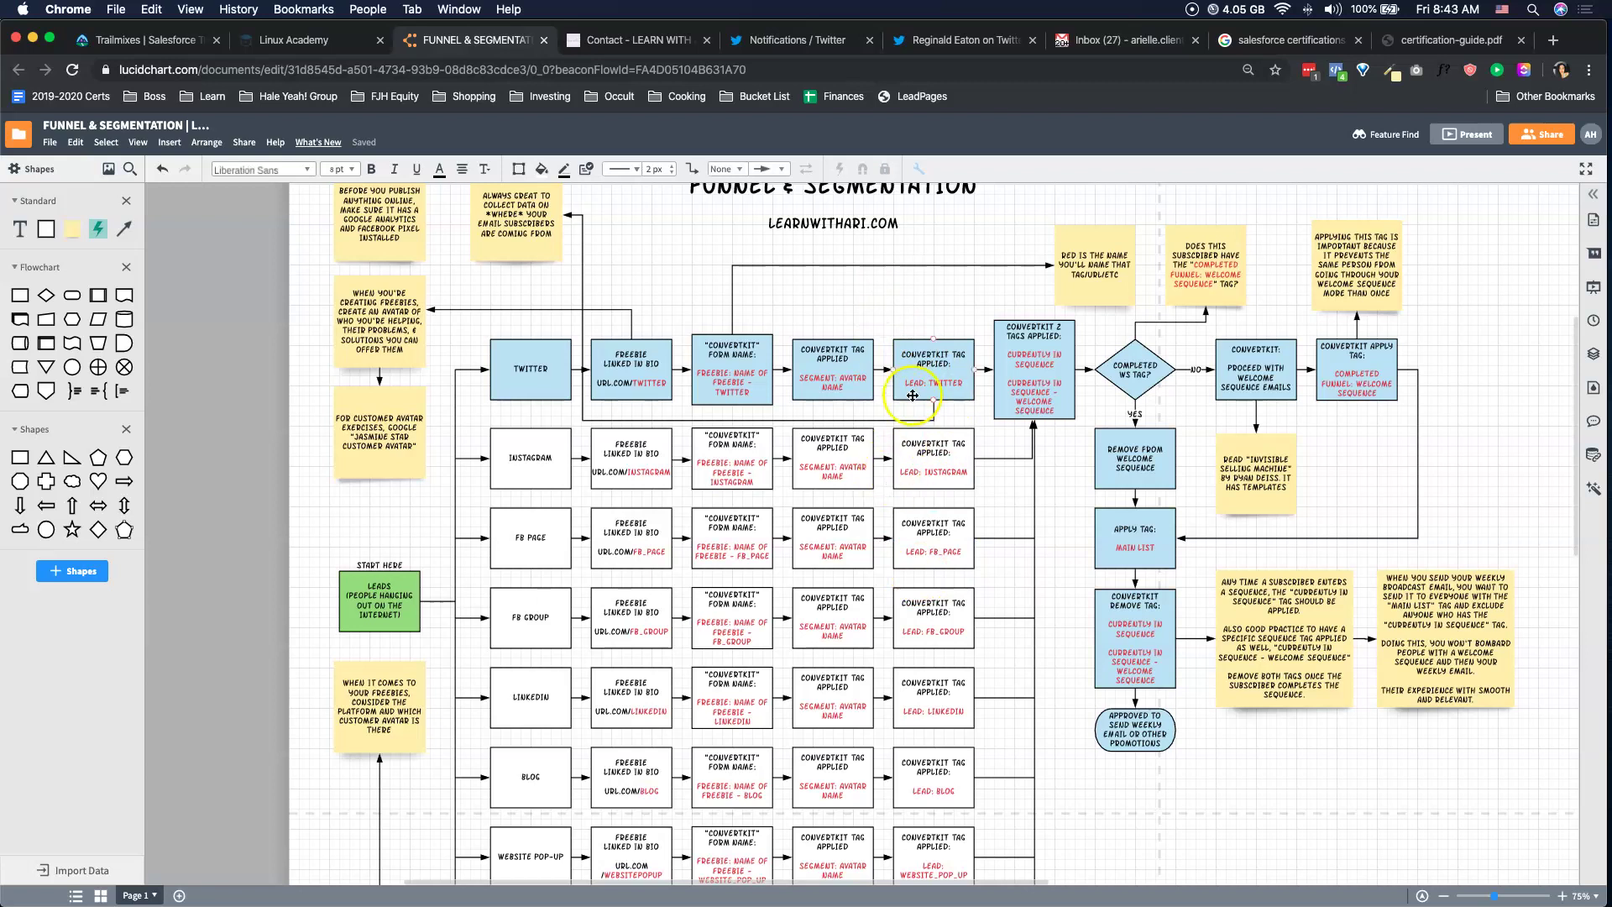
pyautogui.click(940, 368)
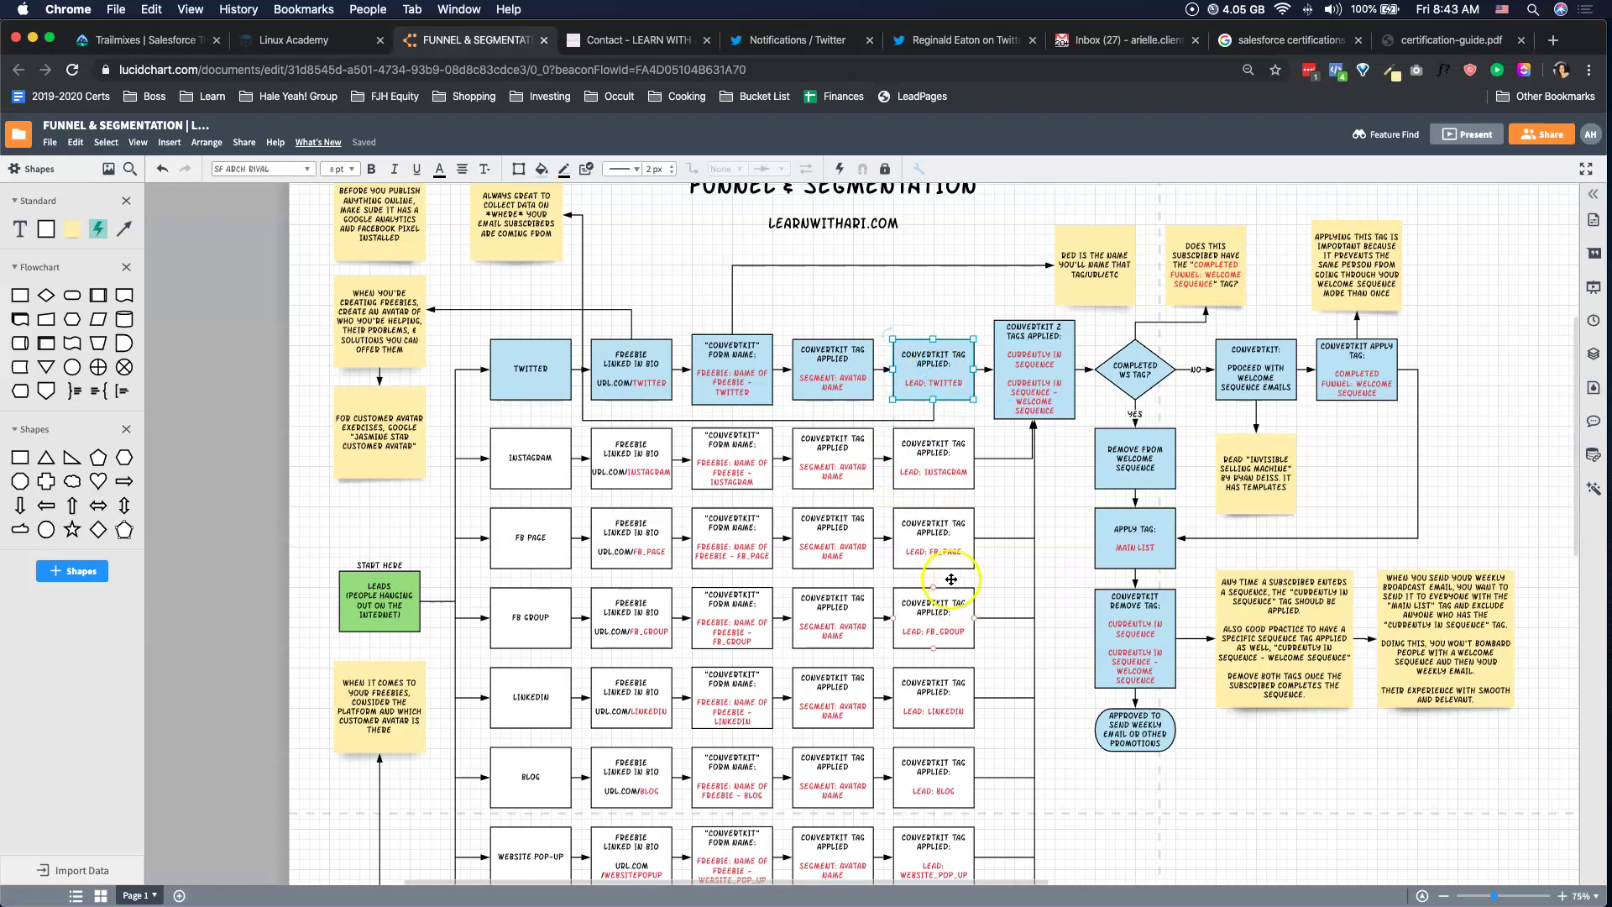
pyautogui.click(934, 466)
pyautogui.click(945, 781)
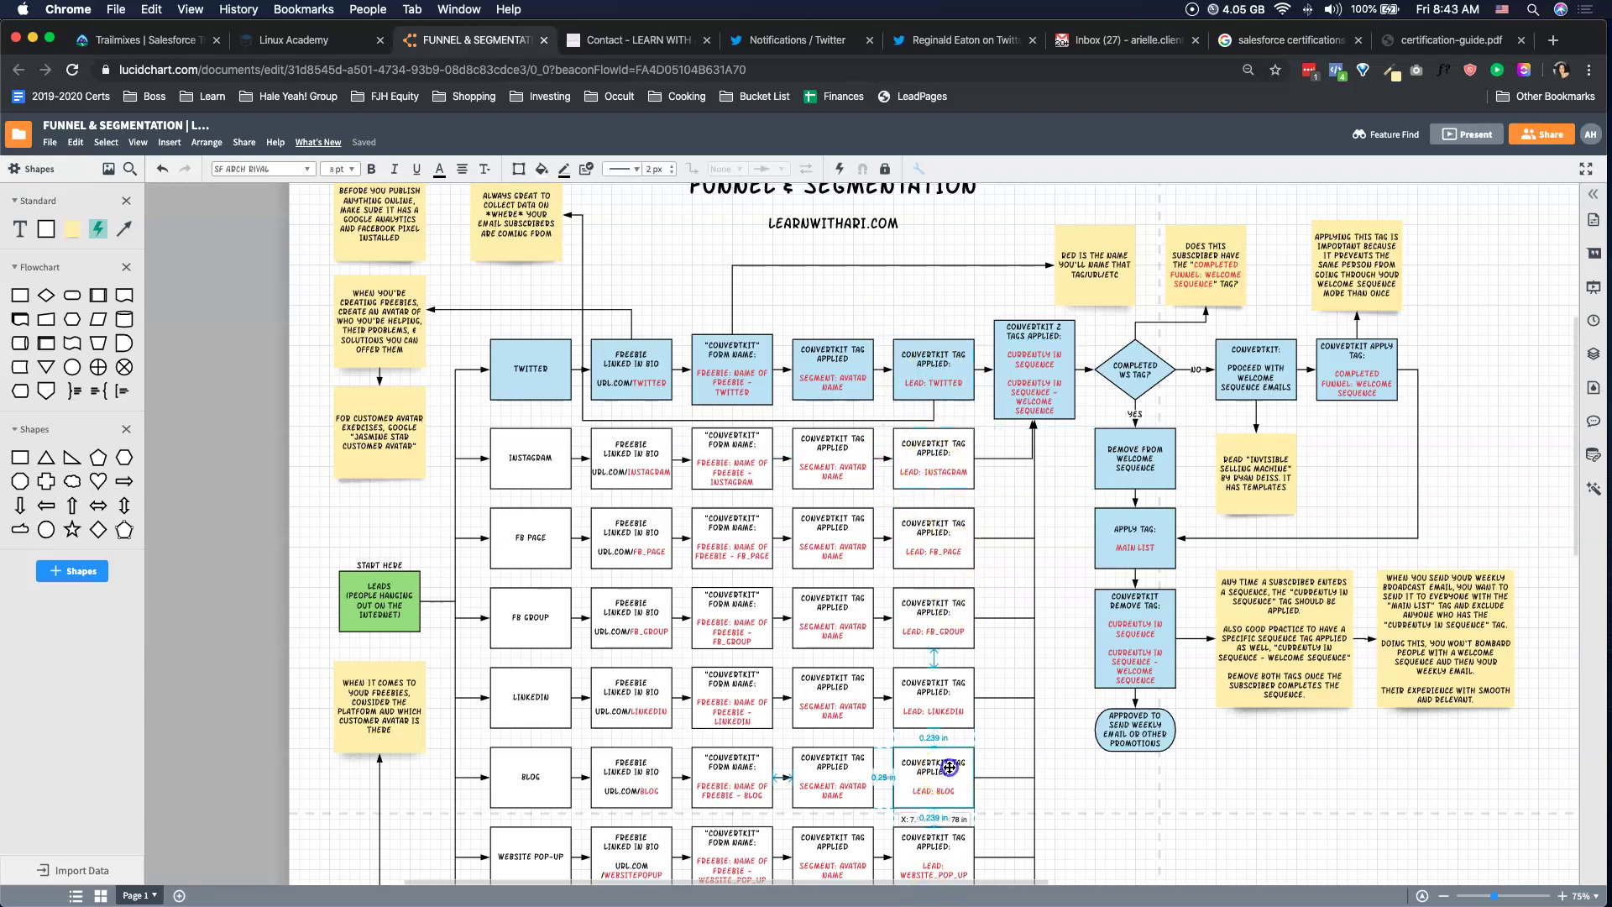
pyautogui.scroll(-2, 946, 787)
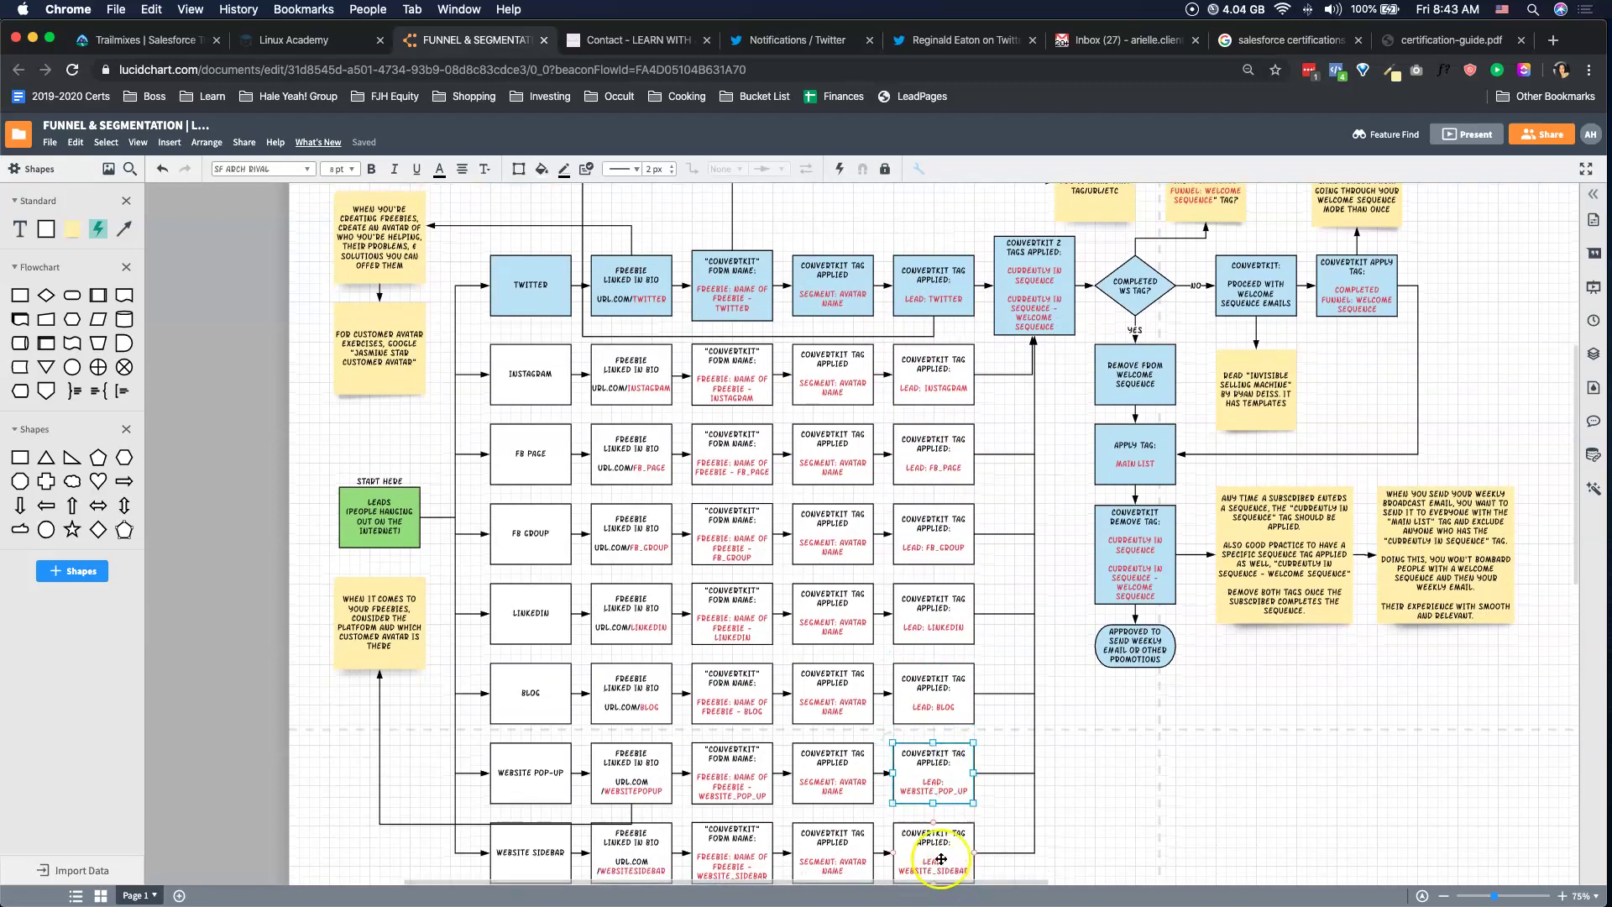
pyautogui.click(932, 855)
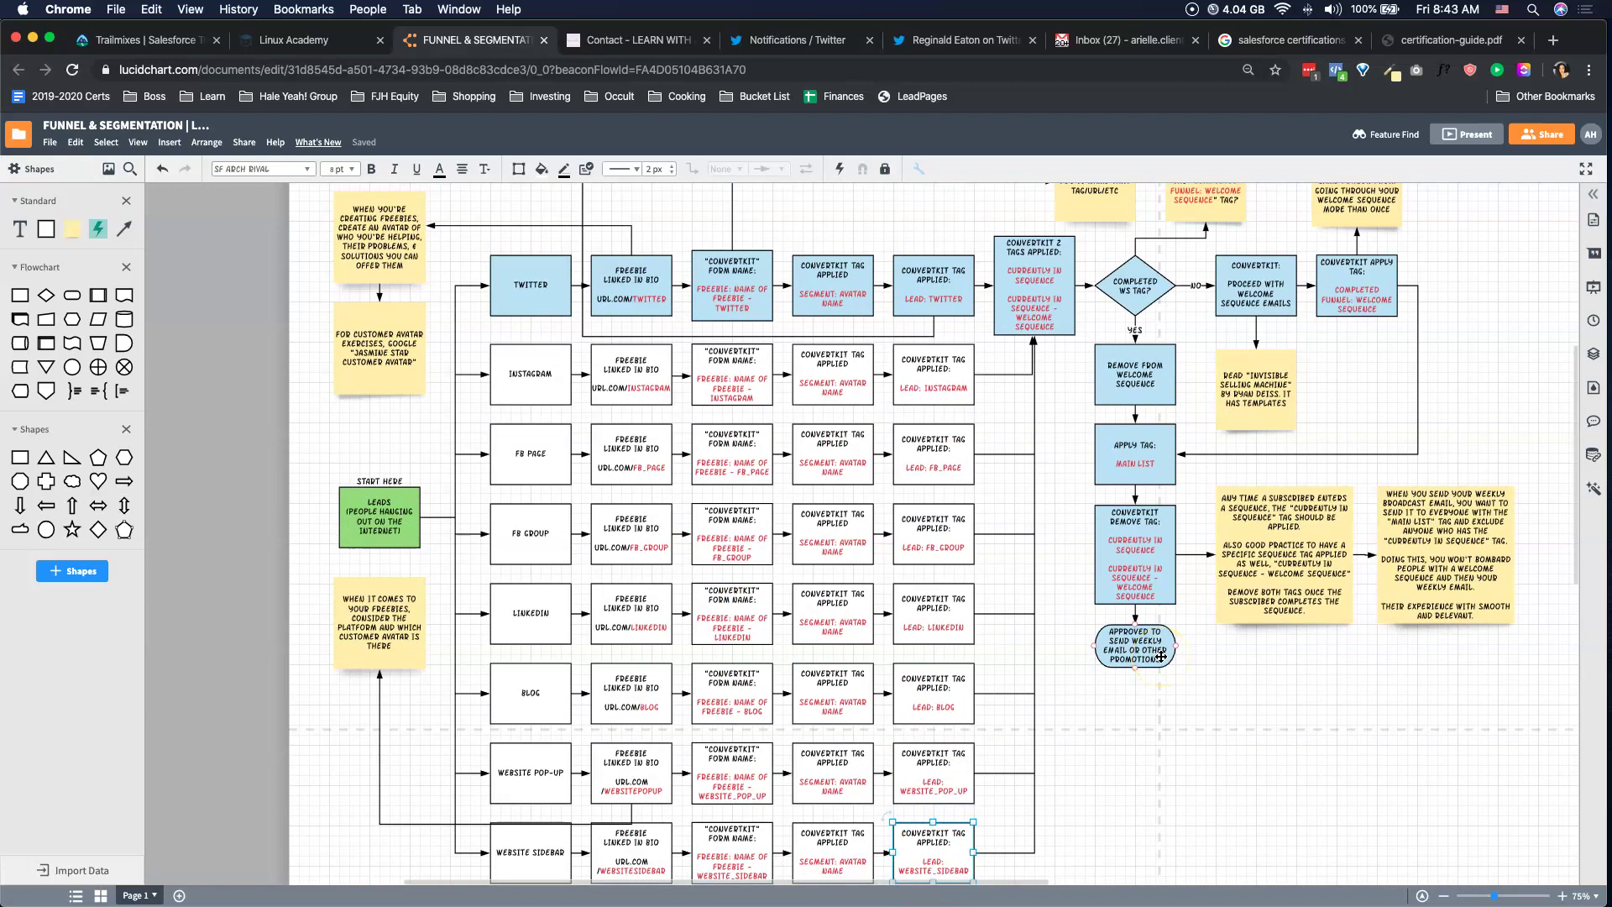
pyautogui.scroll(2, 1026, 522)
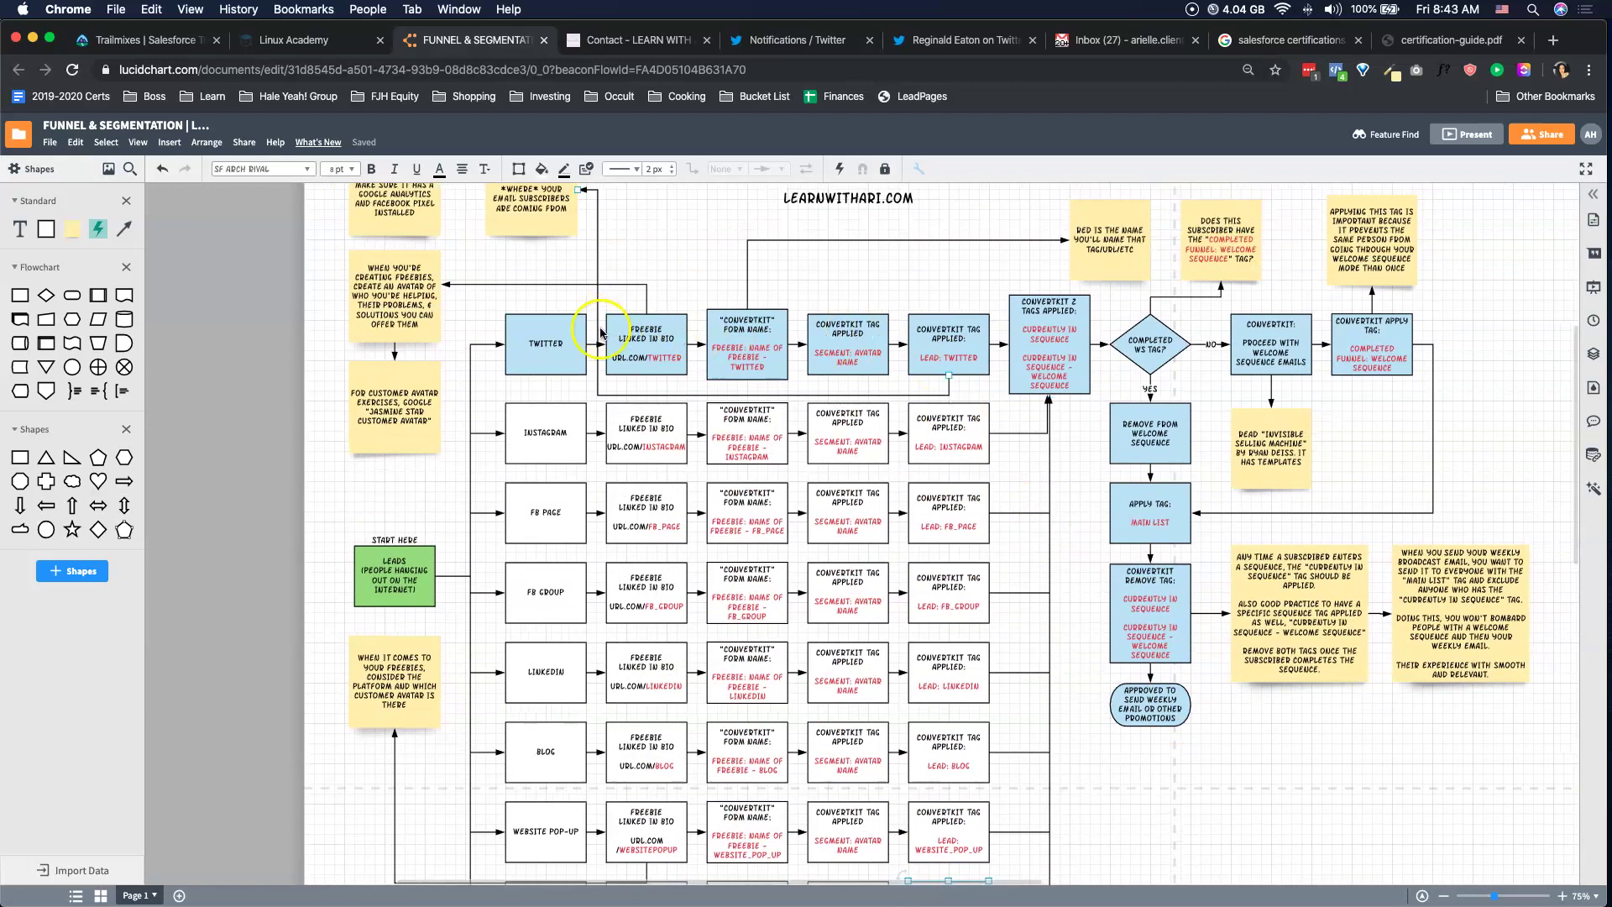
pyautogui.click(745, 348)
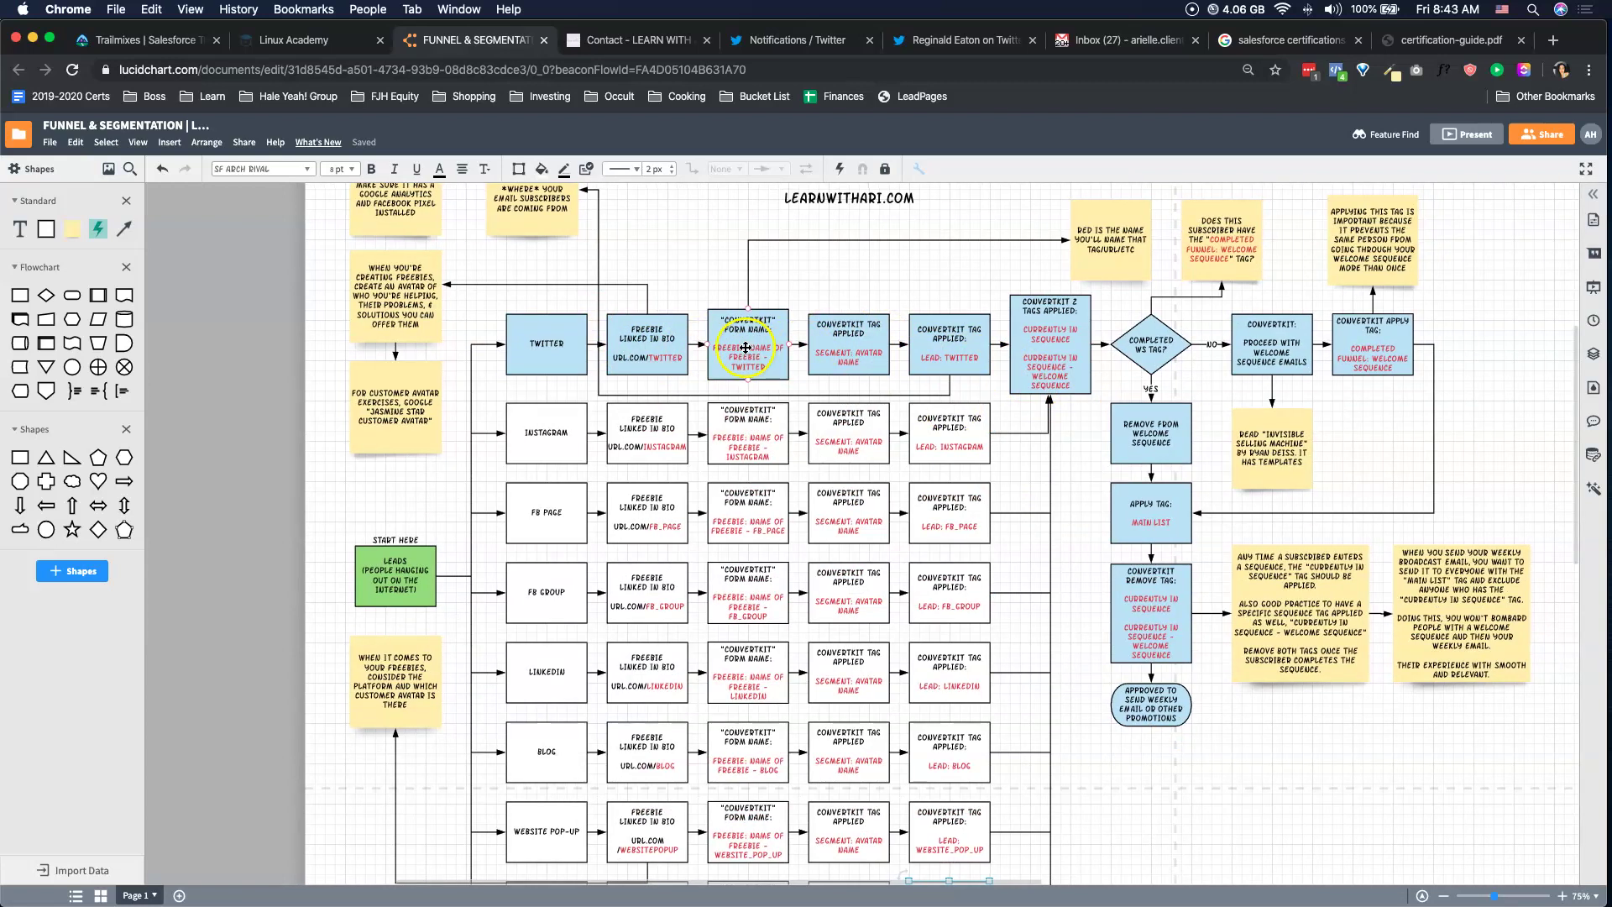
pyautogui.click(745, 348)
pyautogui.scroll(1, 756, 353)
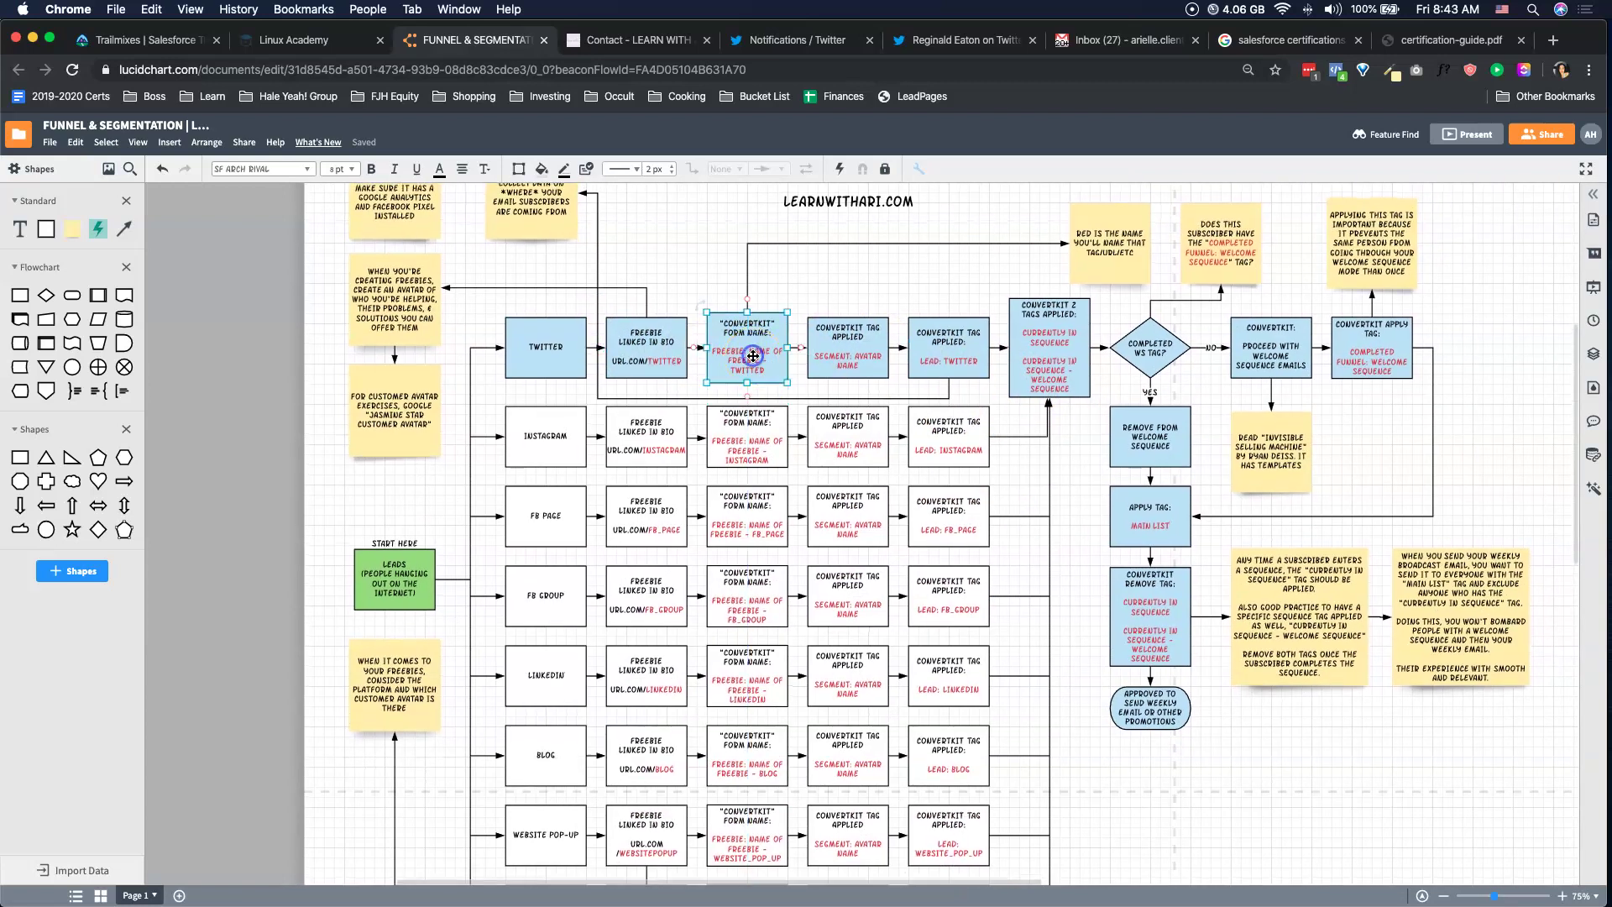
pyautogui.click(861, 361)
pyautogui.click(959, 359)
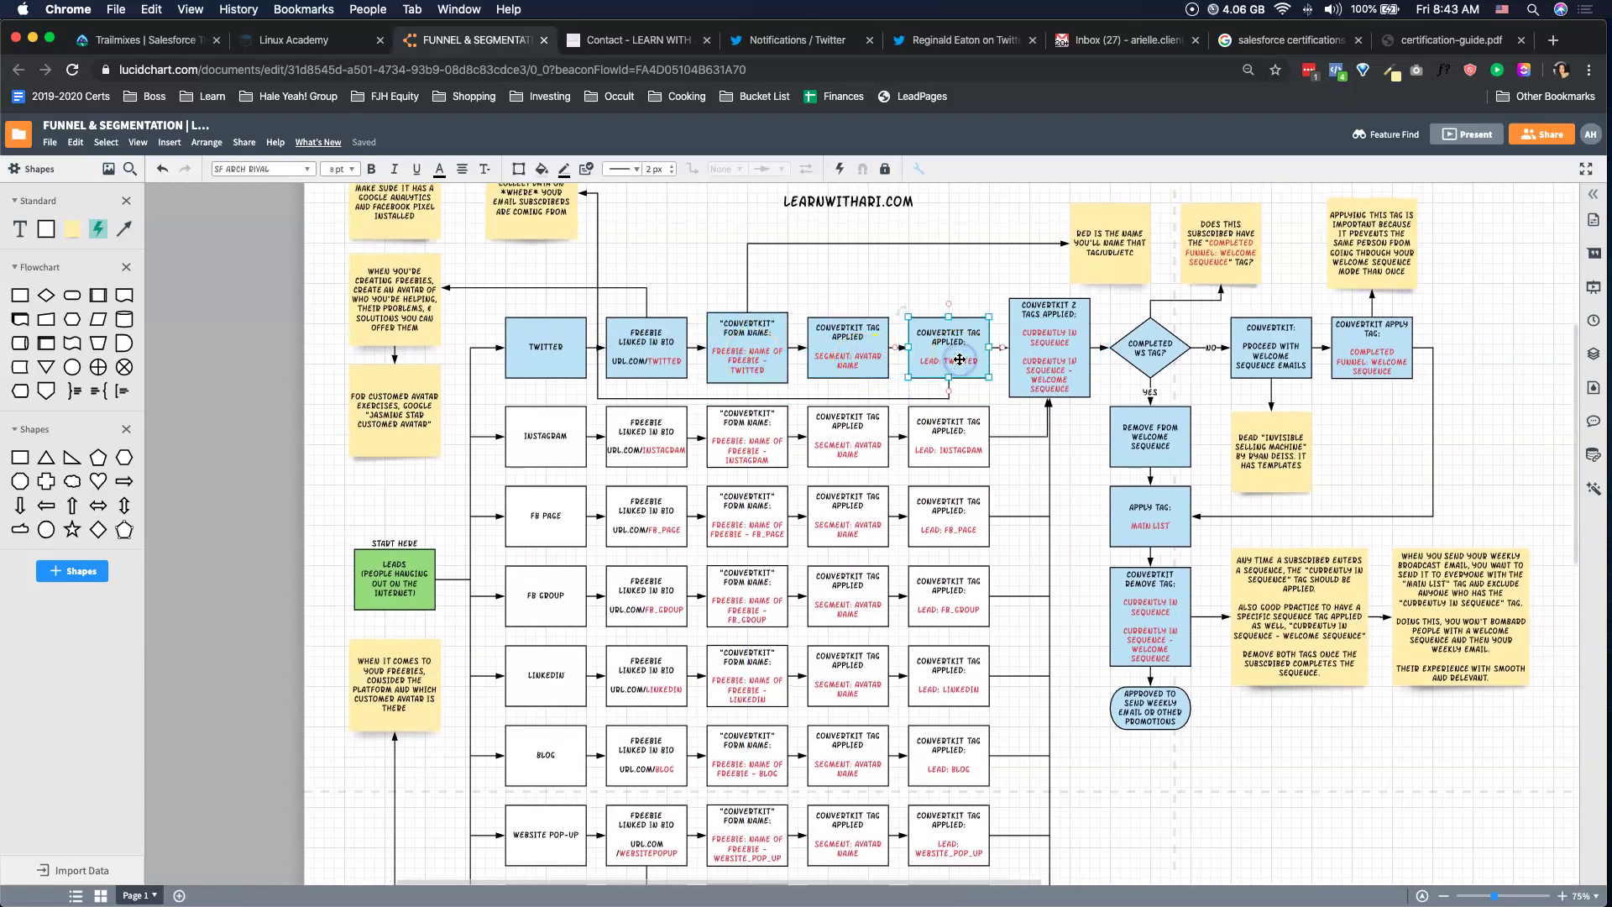
pyautogui.click(1039, 345)
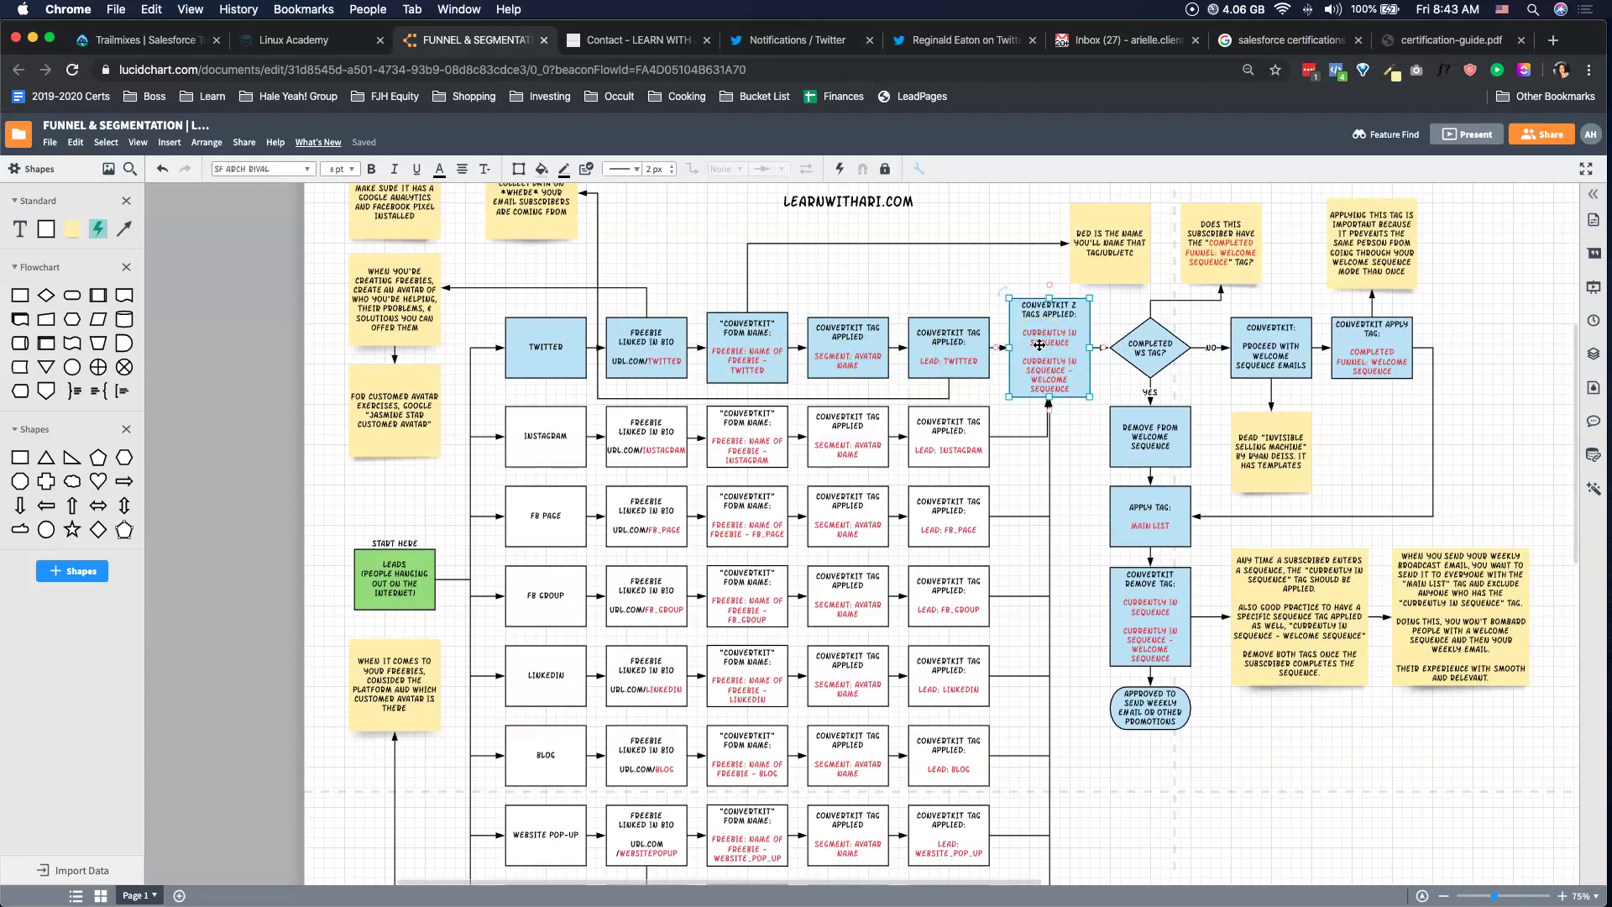
pyautogui.hscroll(5, 1040, 345)
pyautogui.moveTo(922, 359); pyautogui.dragTo(889, 372)
pyautogui.doubleClick(927, 382)
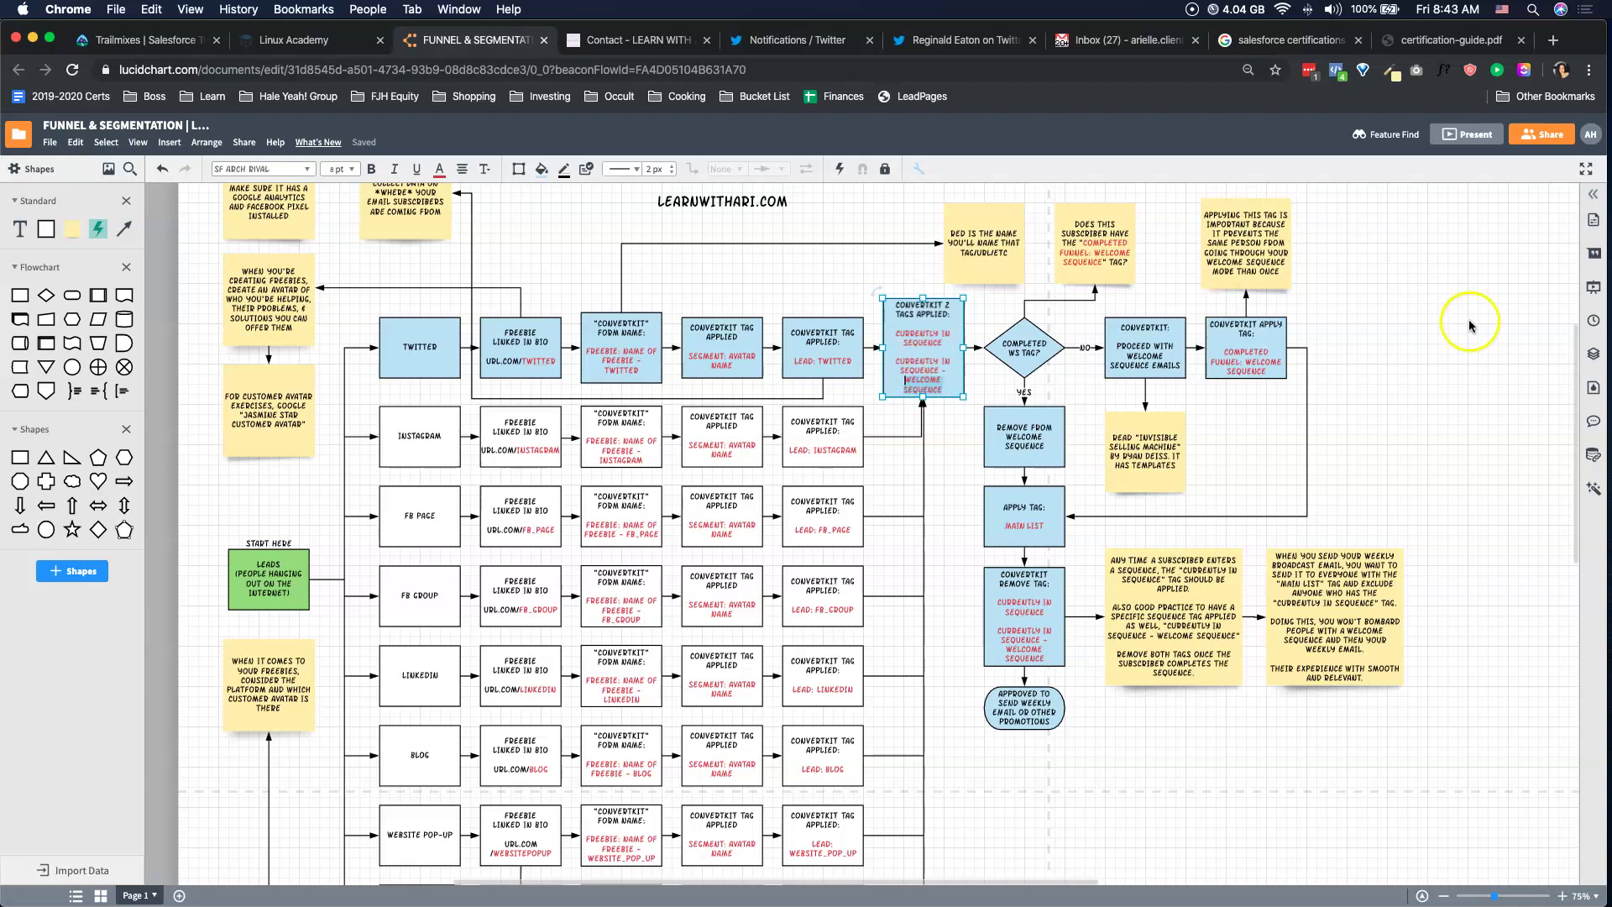
pyautogui.click(1428, 327)
pyautogui.click(926, 362)
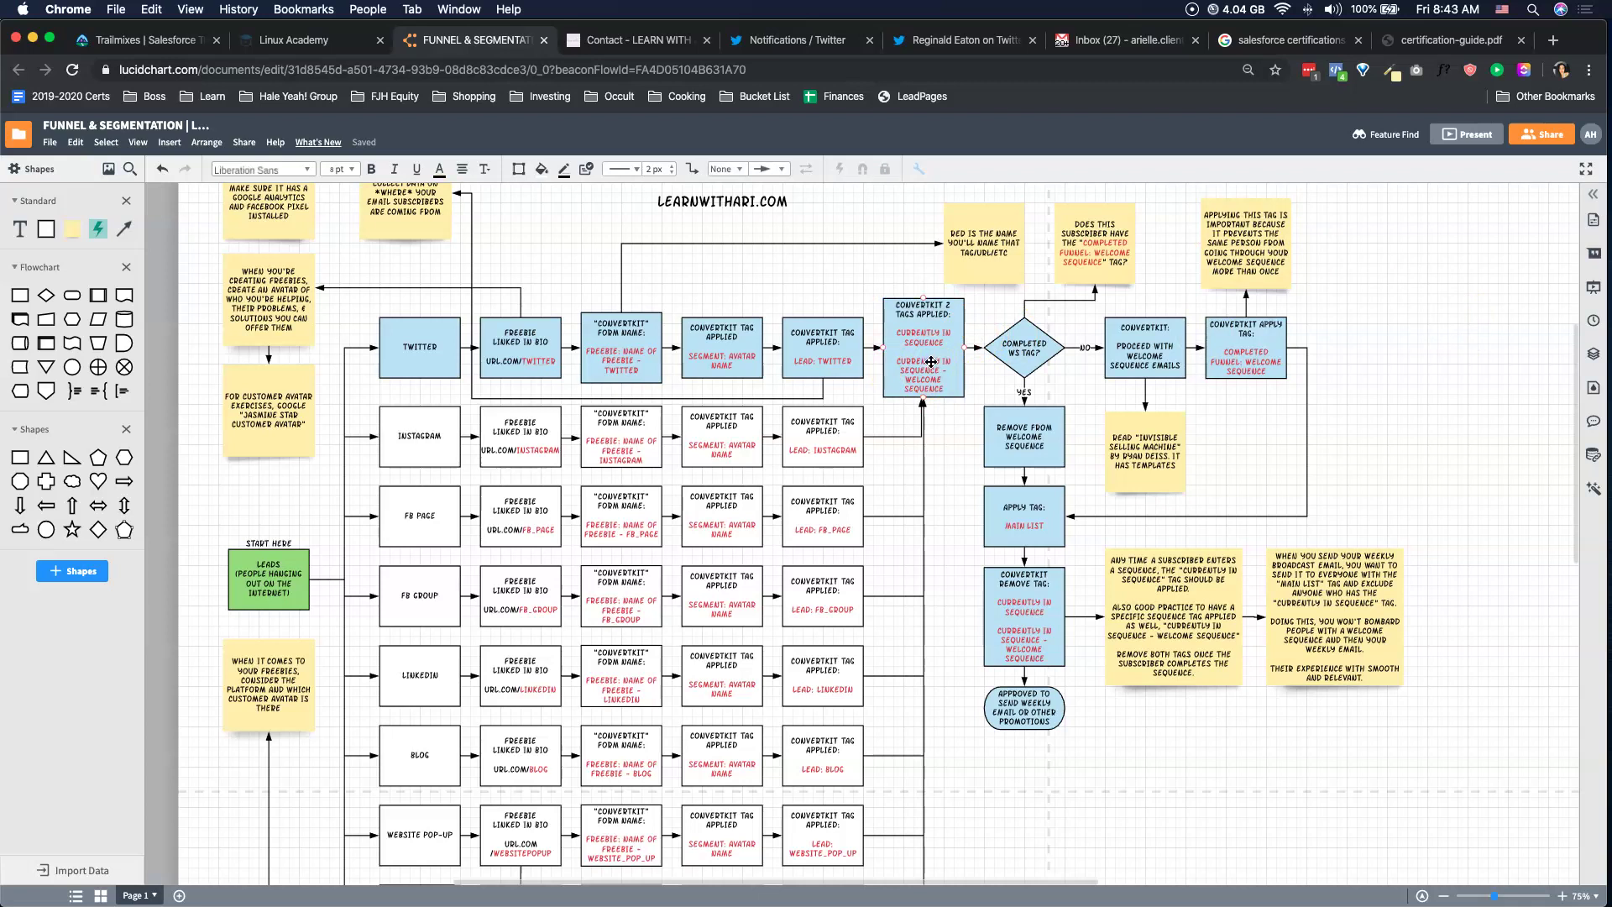
pyautogui.click(934, 353)
pyautogui.click(939, 353)
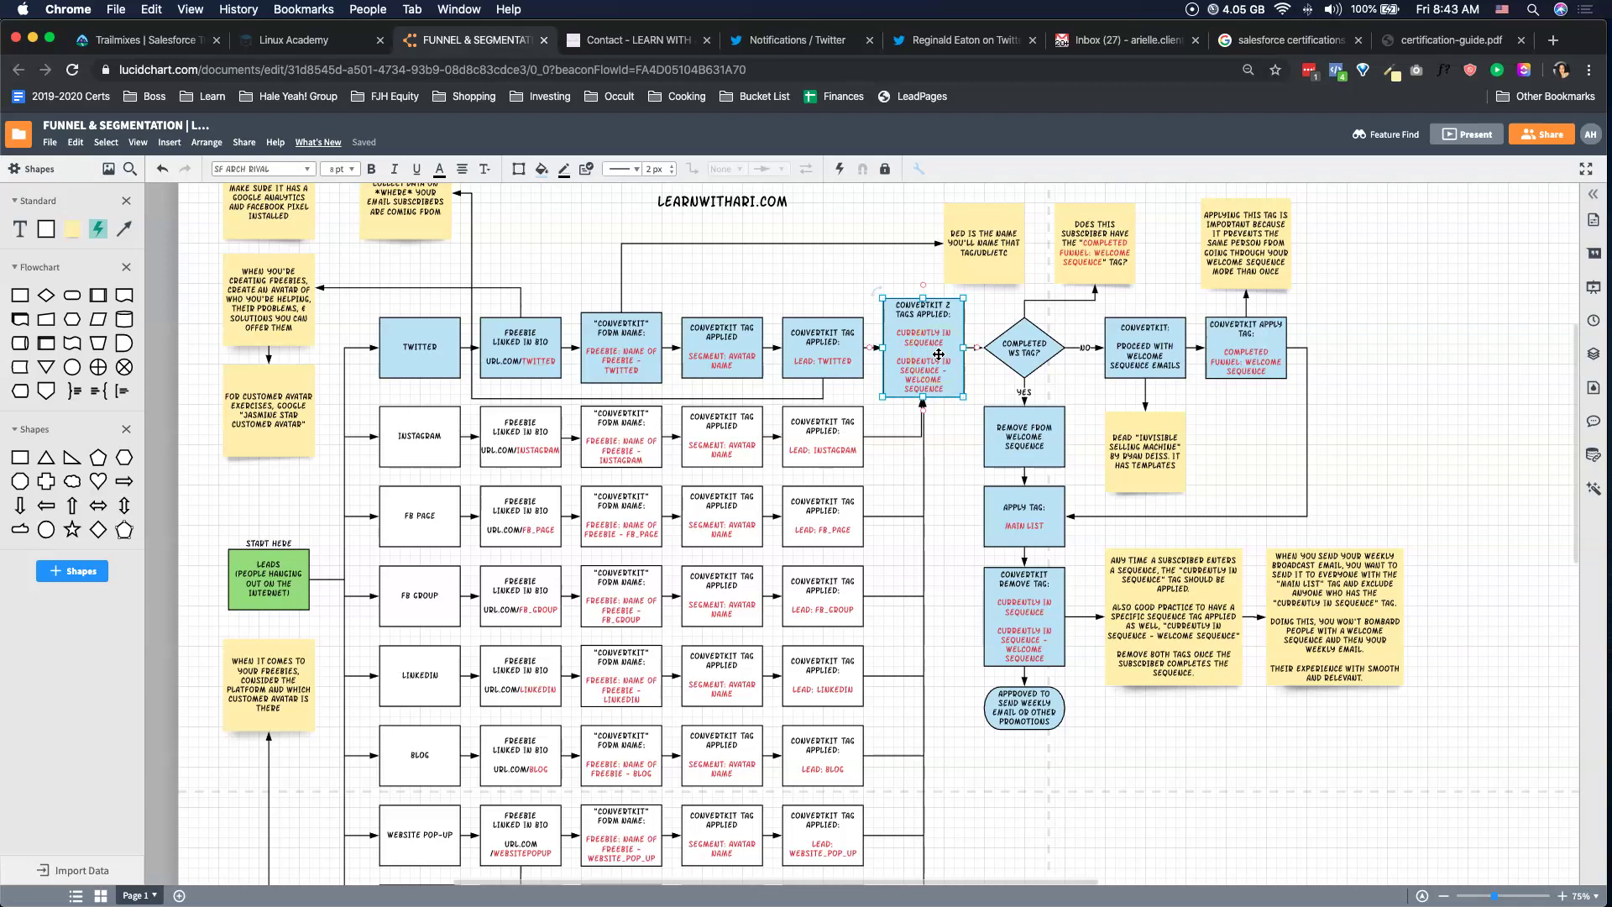
pyautogui.click(804, 61)
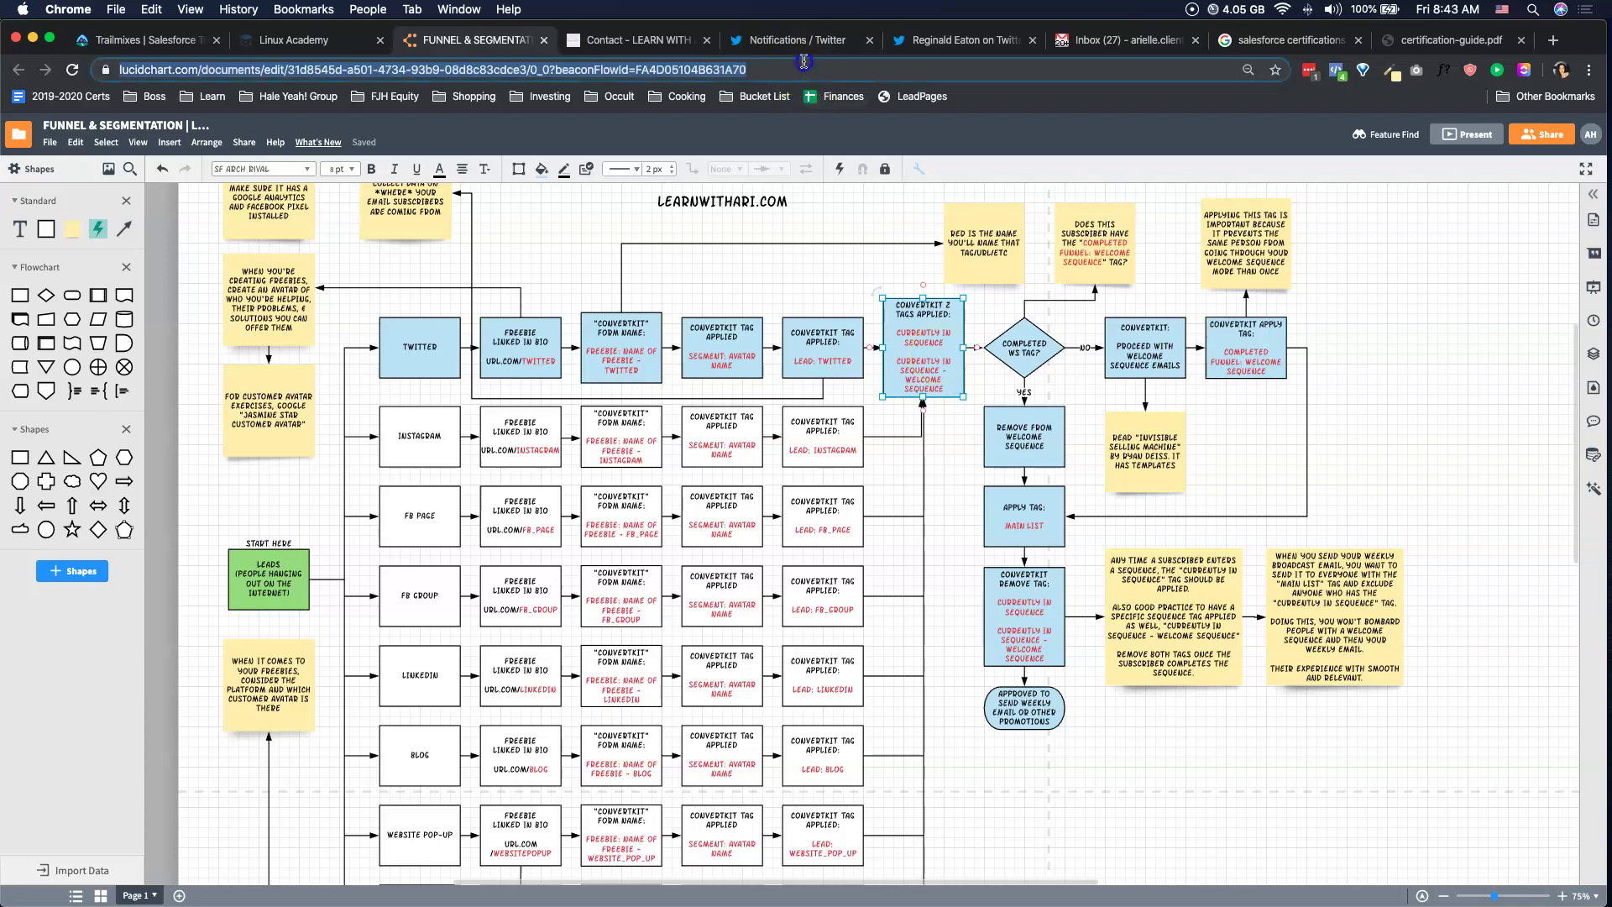
# Type the note 'Send to: Main List, Exclude: Currently in Sequence' beside the flowchart.
pyautogui.write('Send to: Mai')
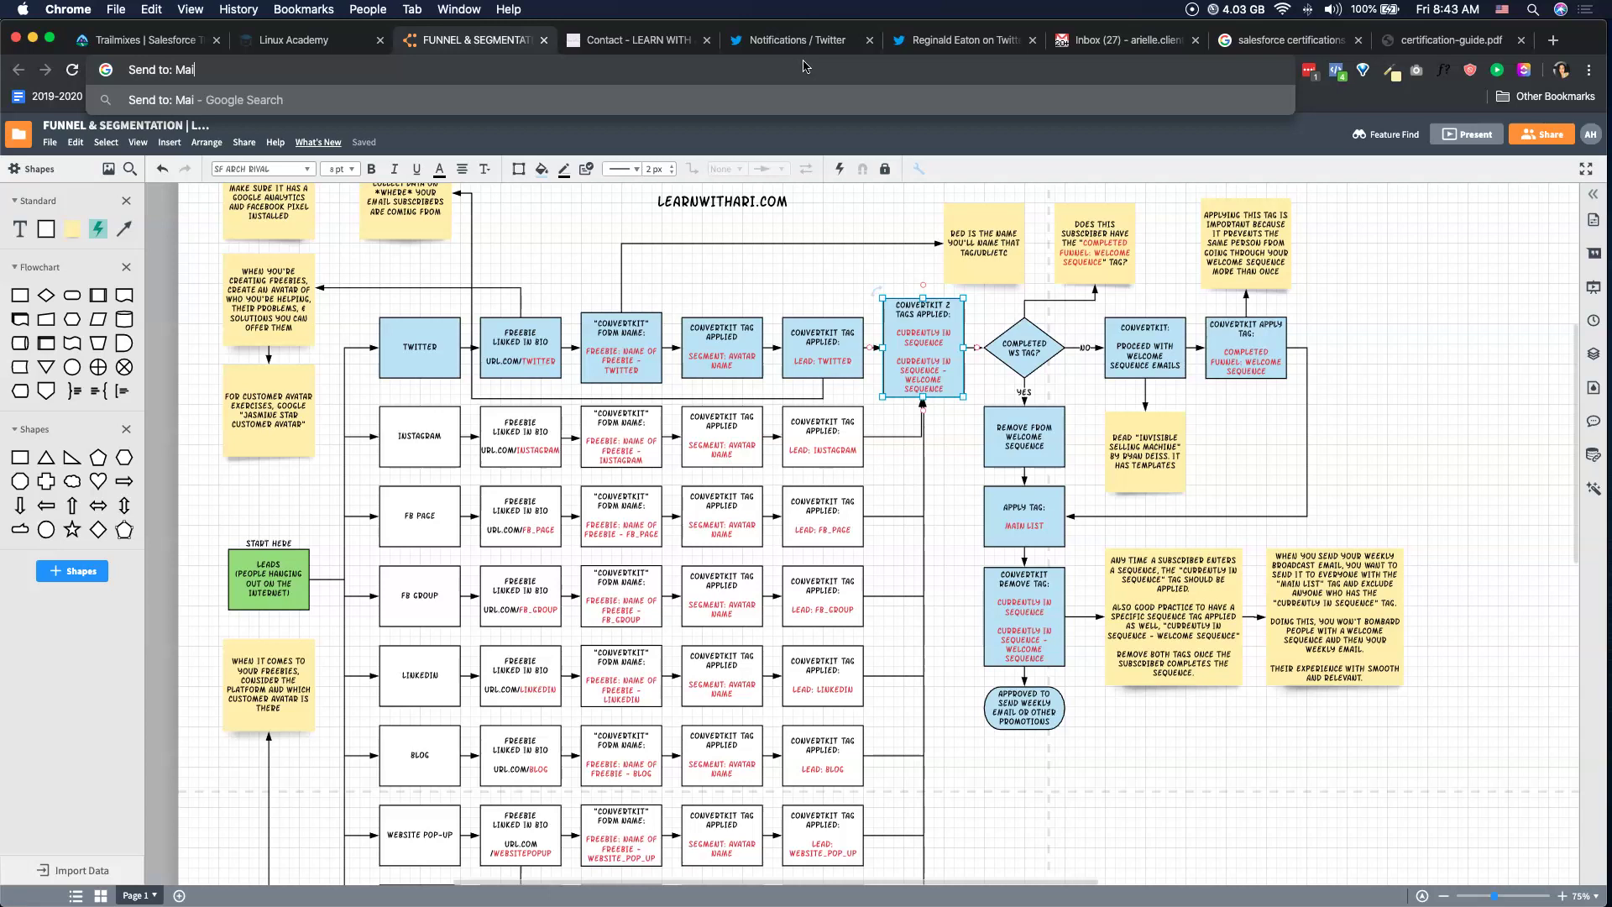
pyautogui.write('n List, Exclude: Currently in Sequence')
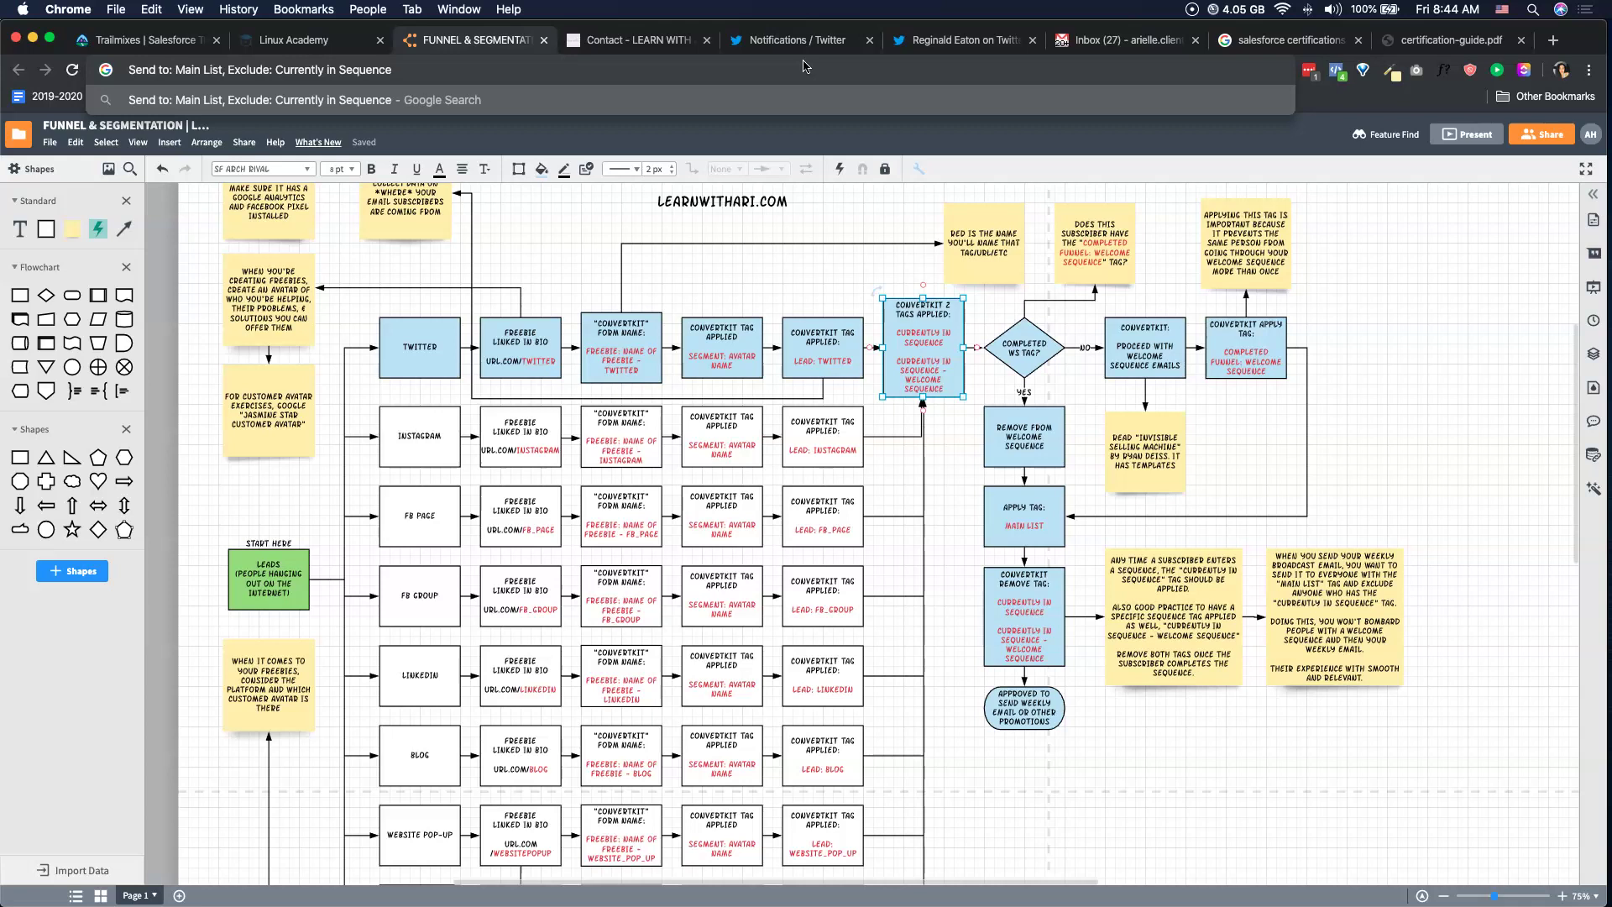
pyautogui.scroll(1, 824, 224)
pyautogui.click(932, 357)
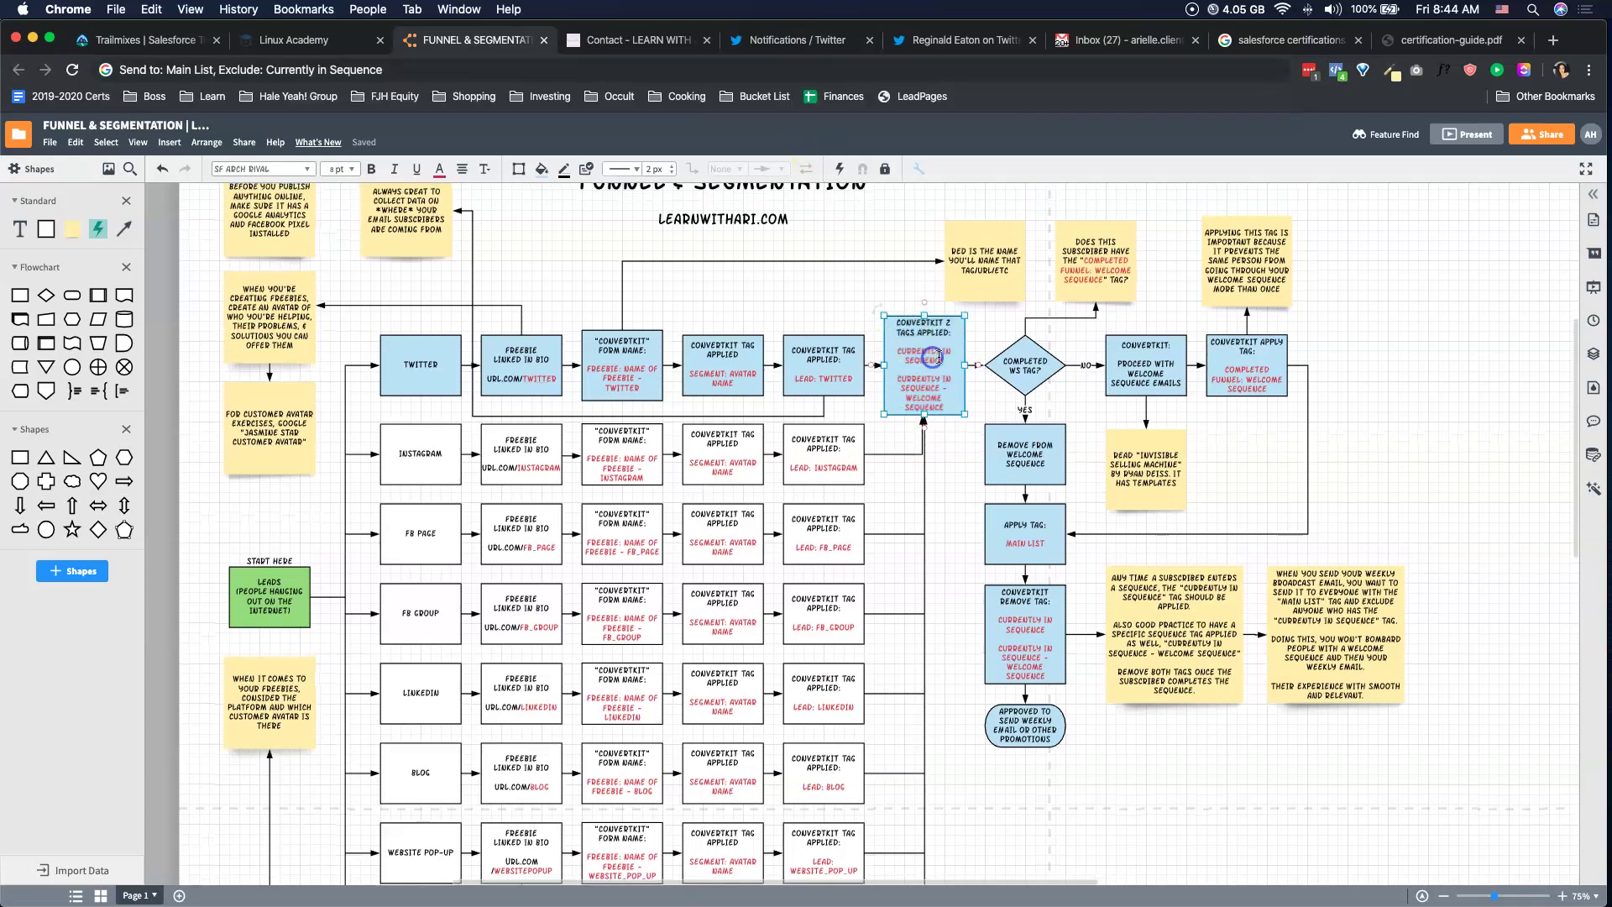
# Highlight the CURRENTLY IN SEQUENCE tag text in the ConvertKit 2 box.
pyautogui.scroll(1, 932, 357)
pyautogui.doubleClick(939, 361)
pyautogui.moveTo(945, 361); pyautogui.dragTo(888, 356)
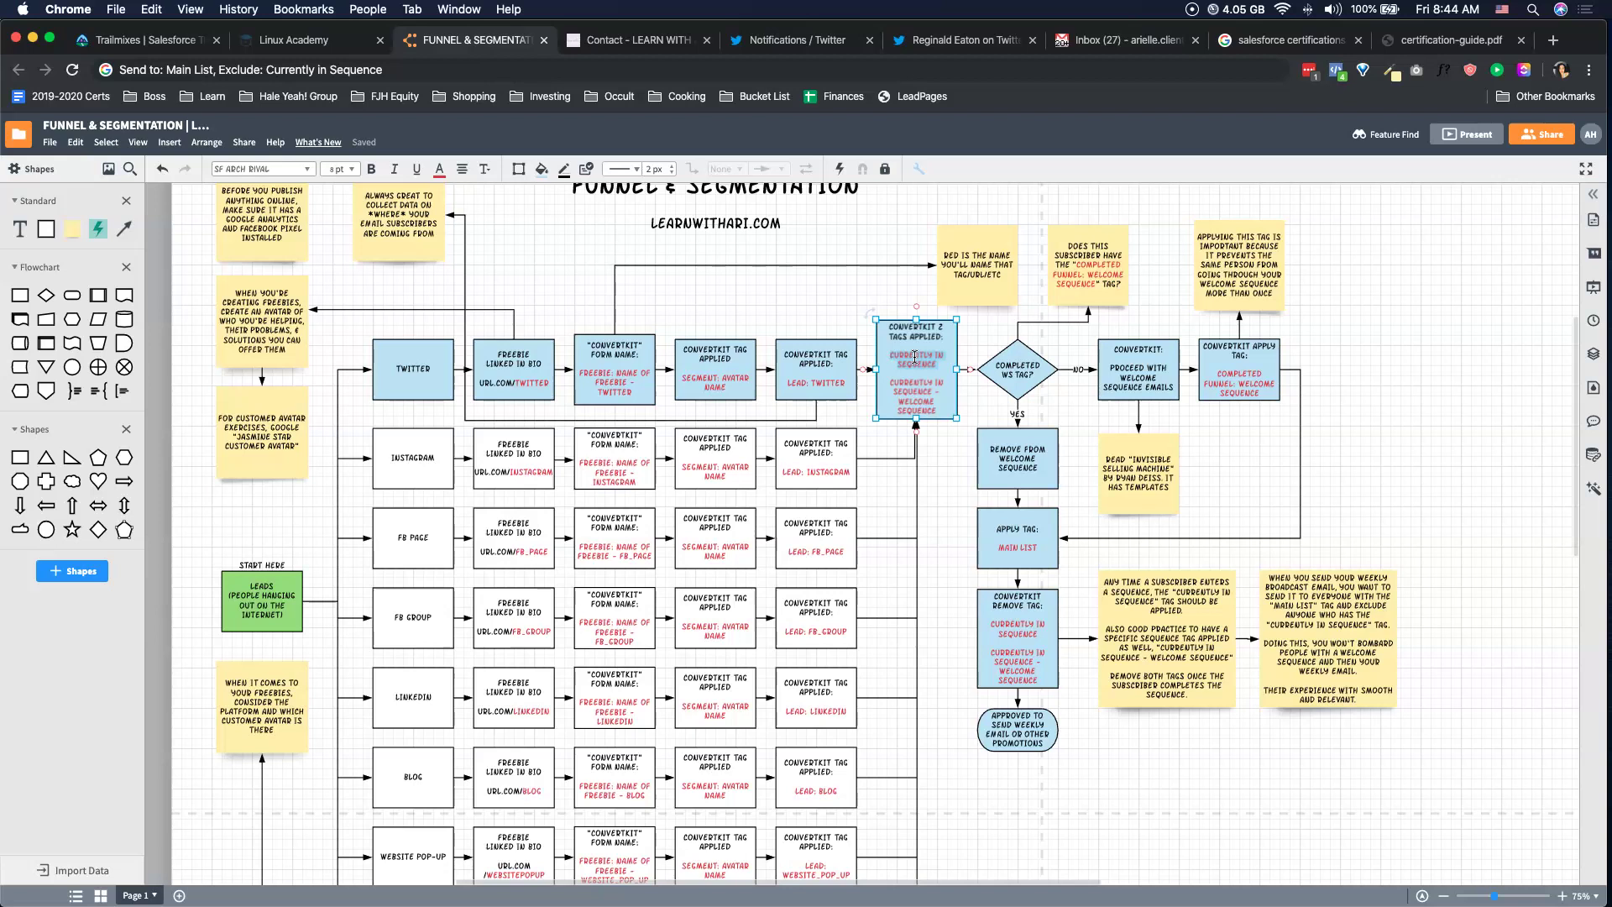
pyautogui.click(941, 409)
pyautogui.click(897, 402)
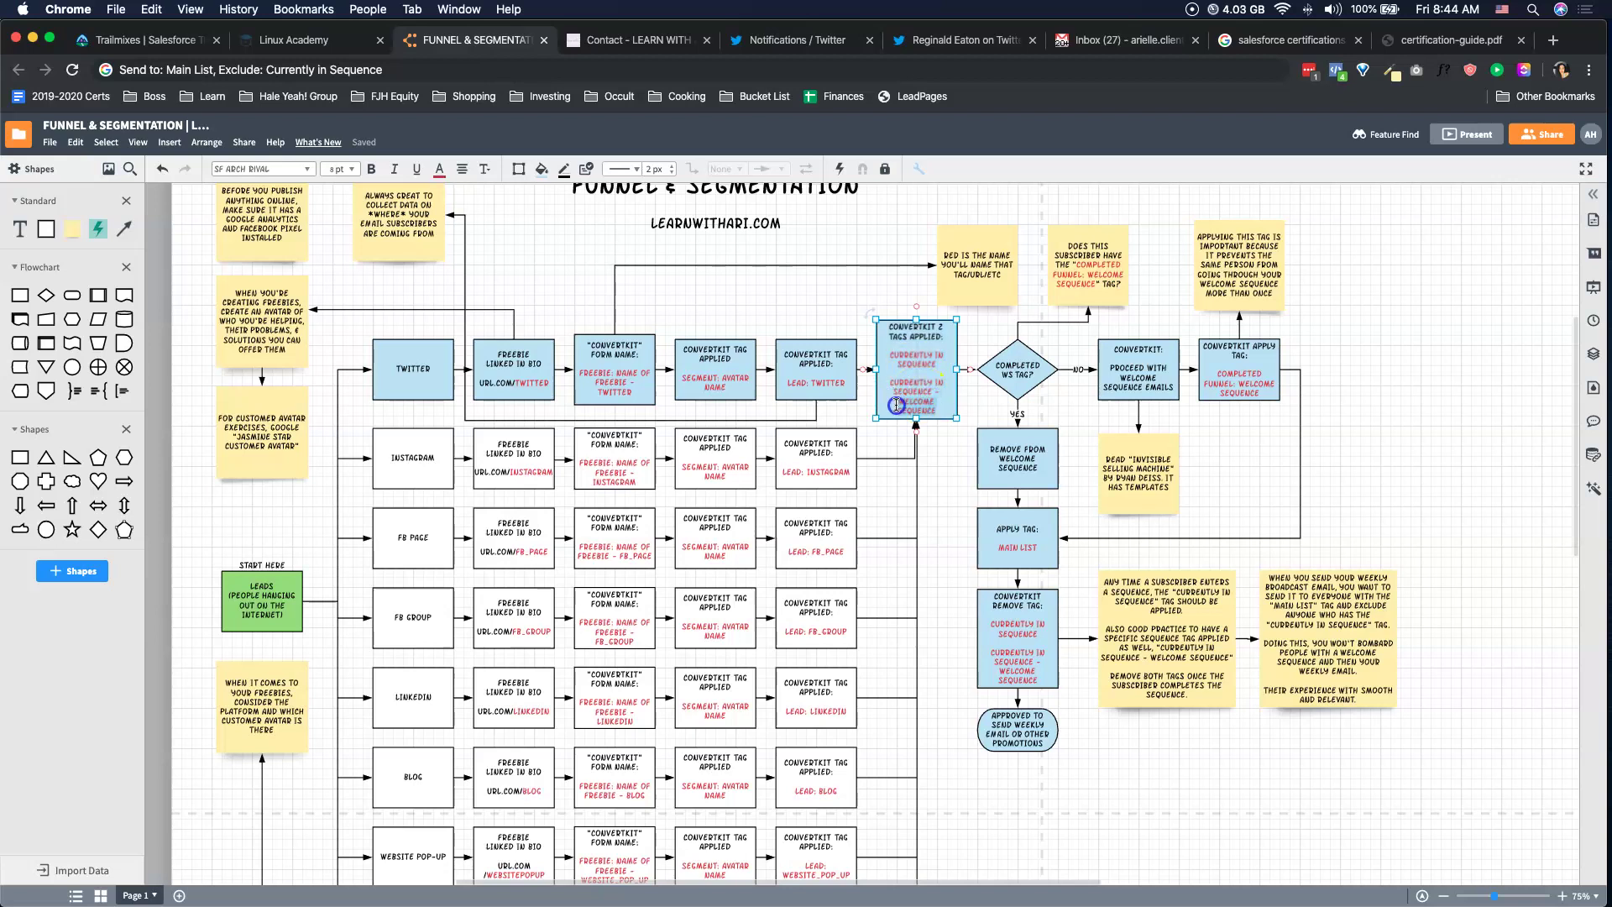
pyautogui.click(917, 357)
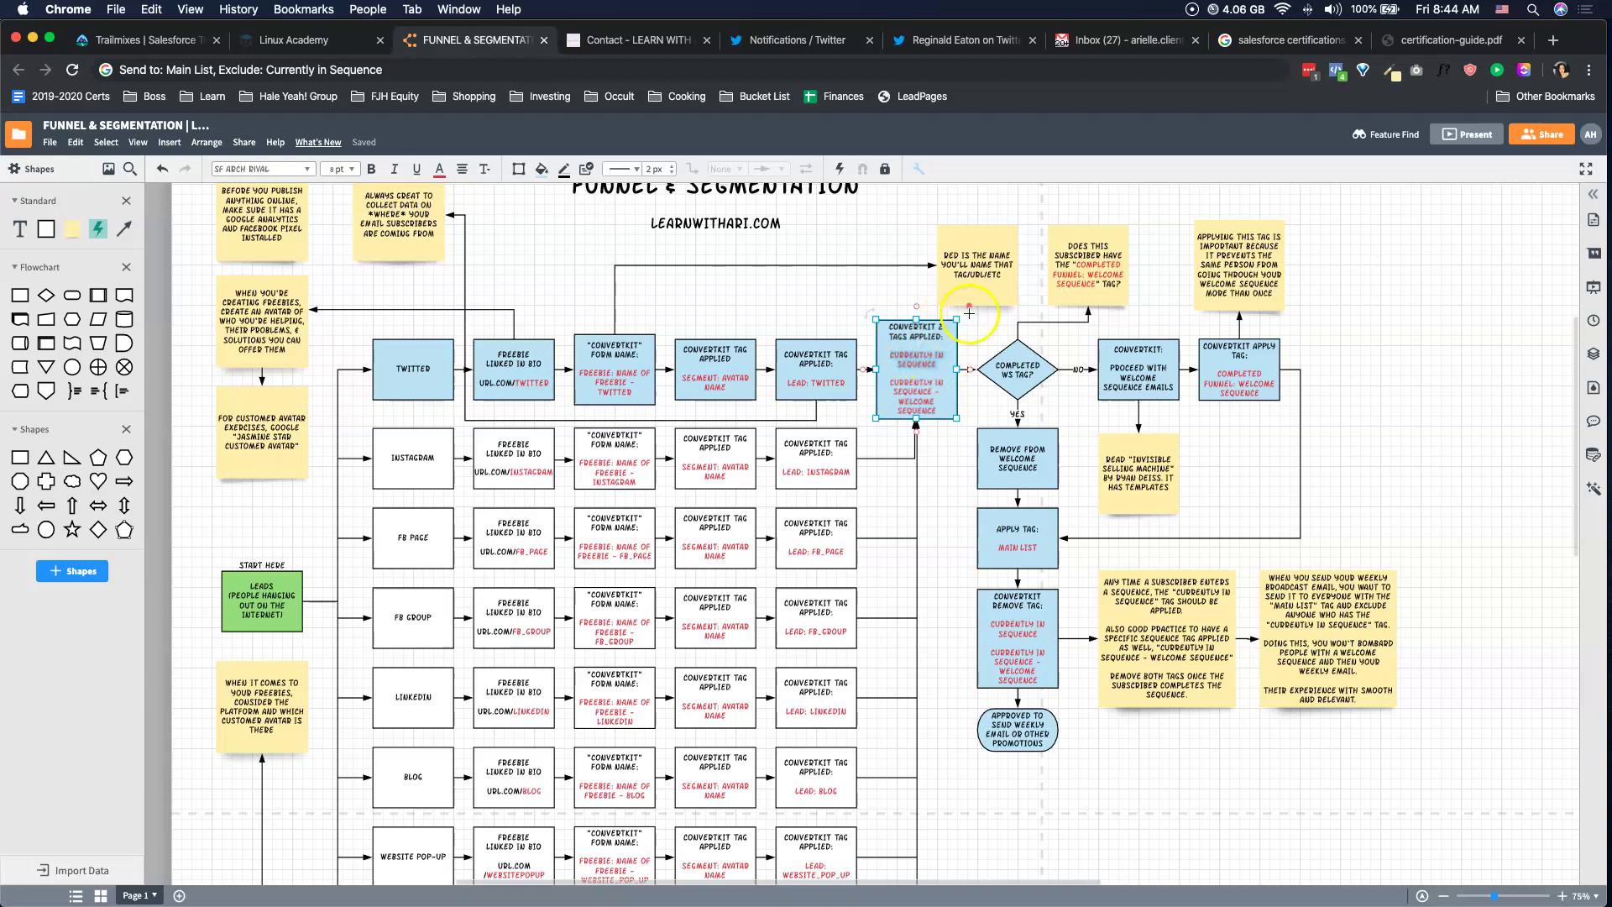
pyautogui.click(904, 480)
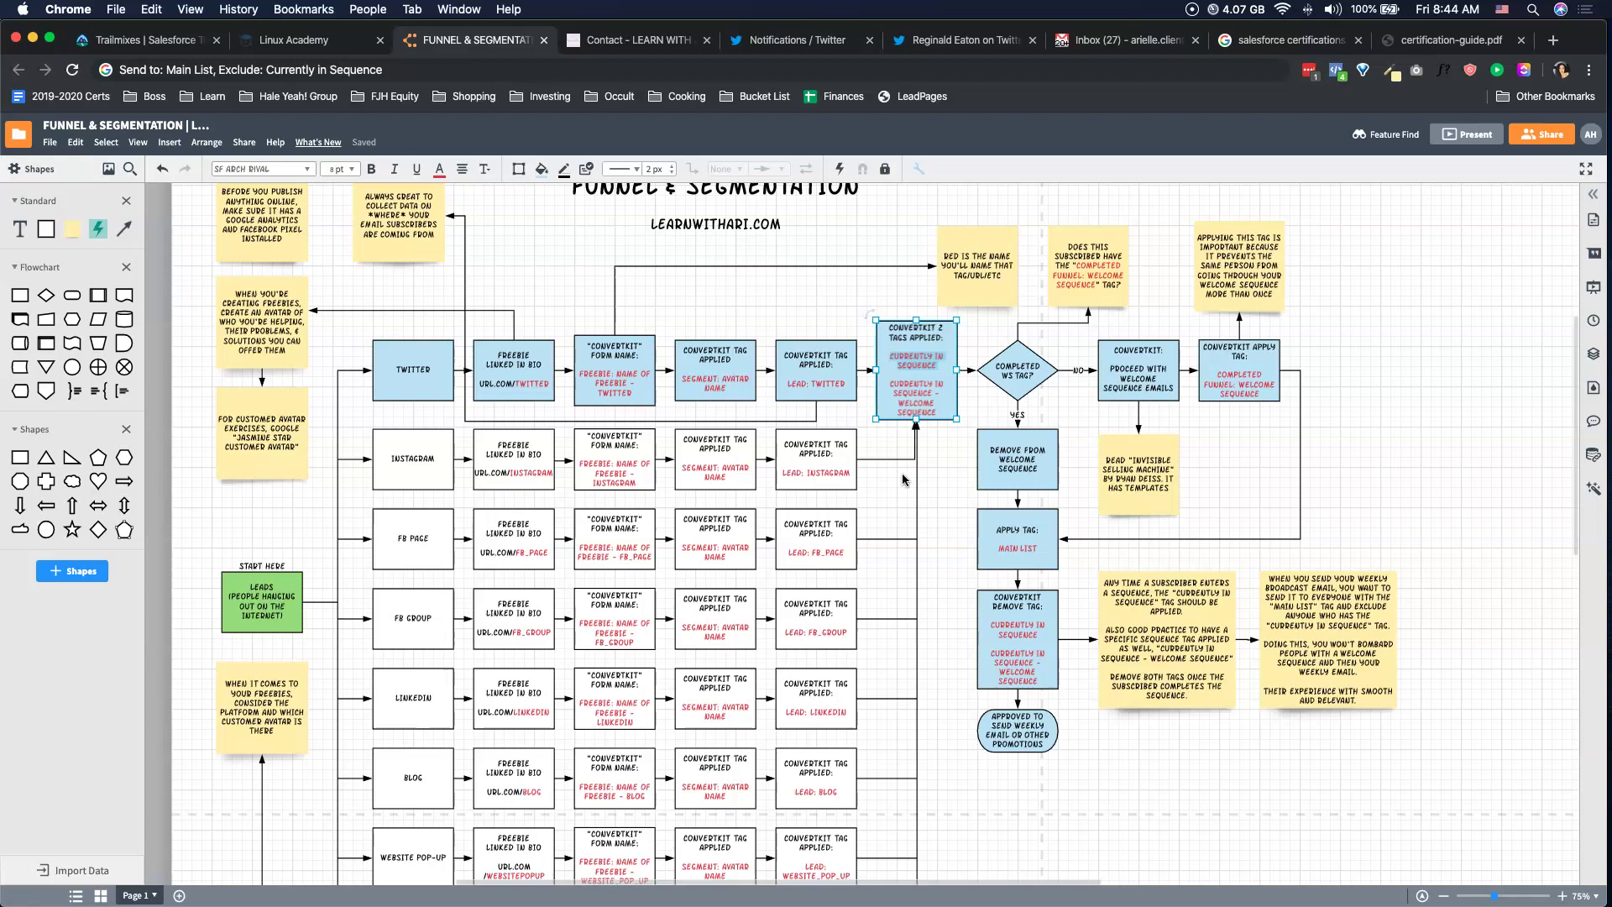
pyautogui.click(917, 366)
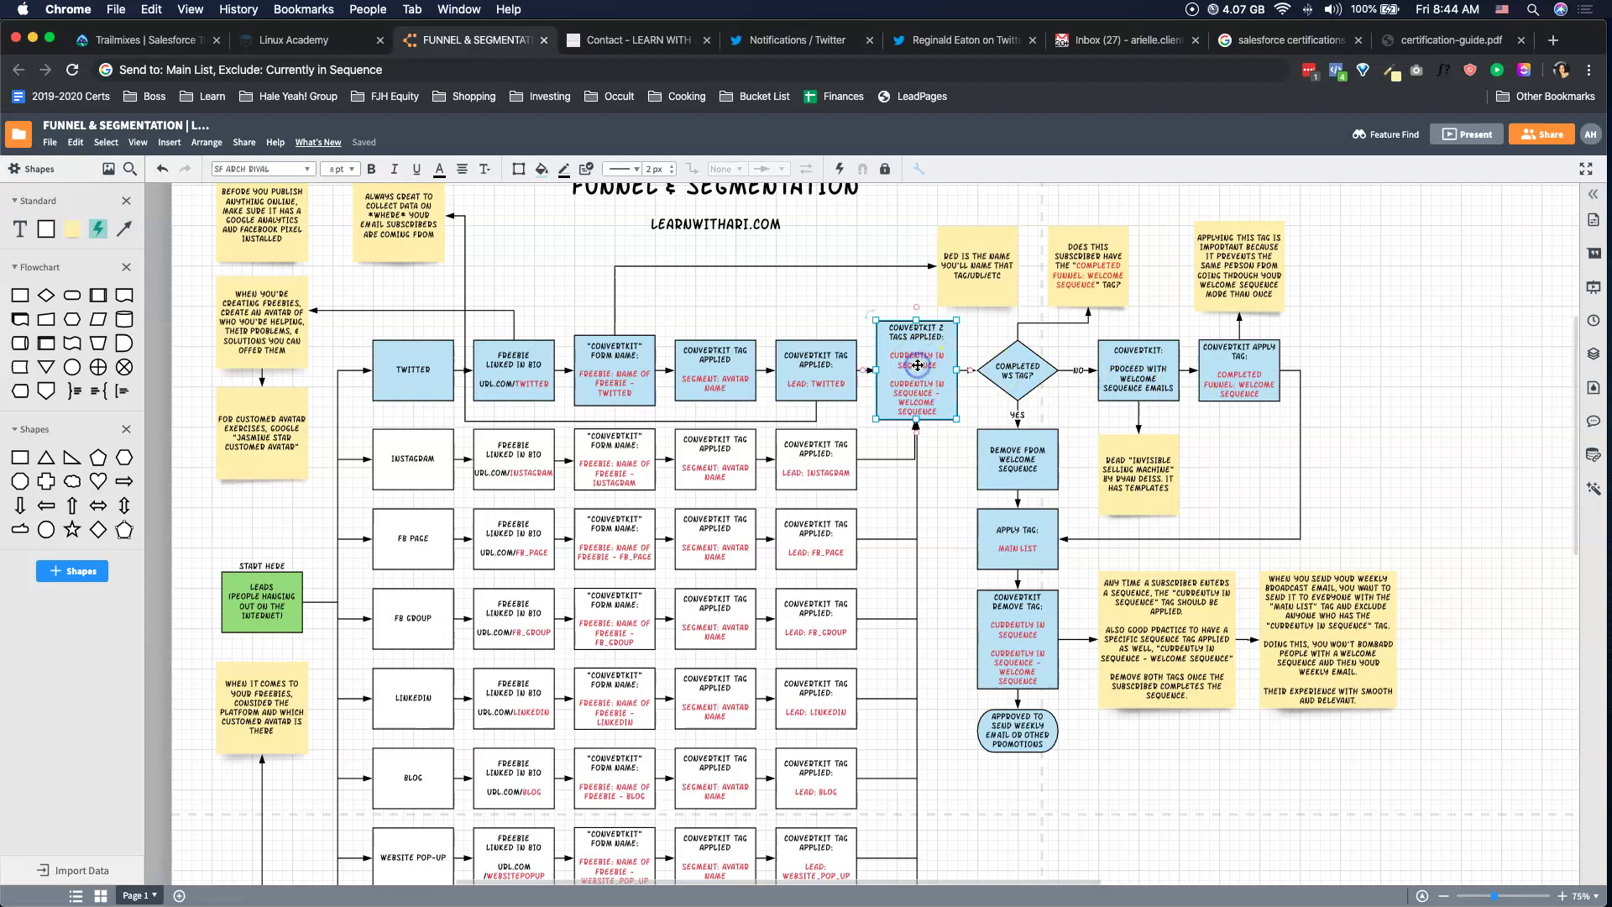
pyautogui.scroll(-1, 1360, 363)
pyautogui.click(1378, 370)
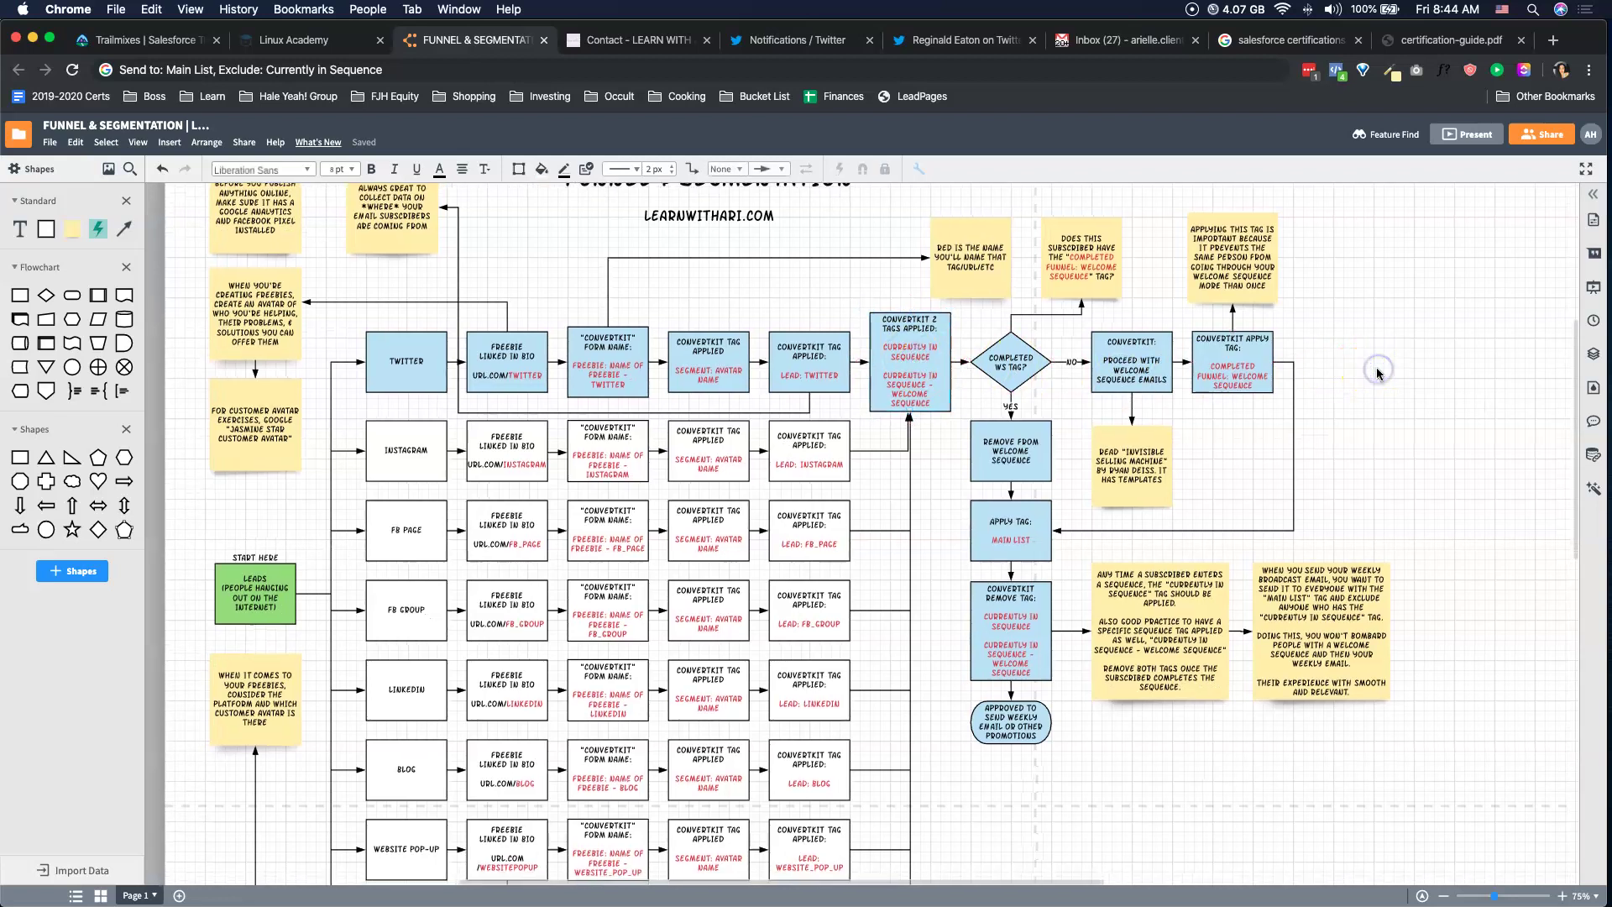
pyautogui.click(1020, 365)
pyautogui.click(1007, 370)
pyautogui.scroll(1, 1007, 369)
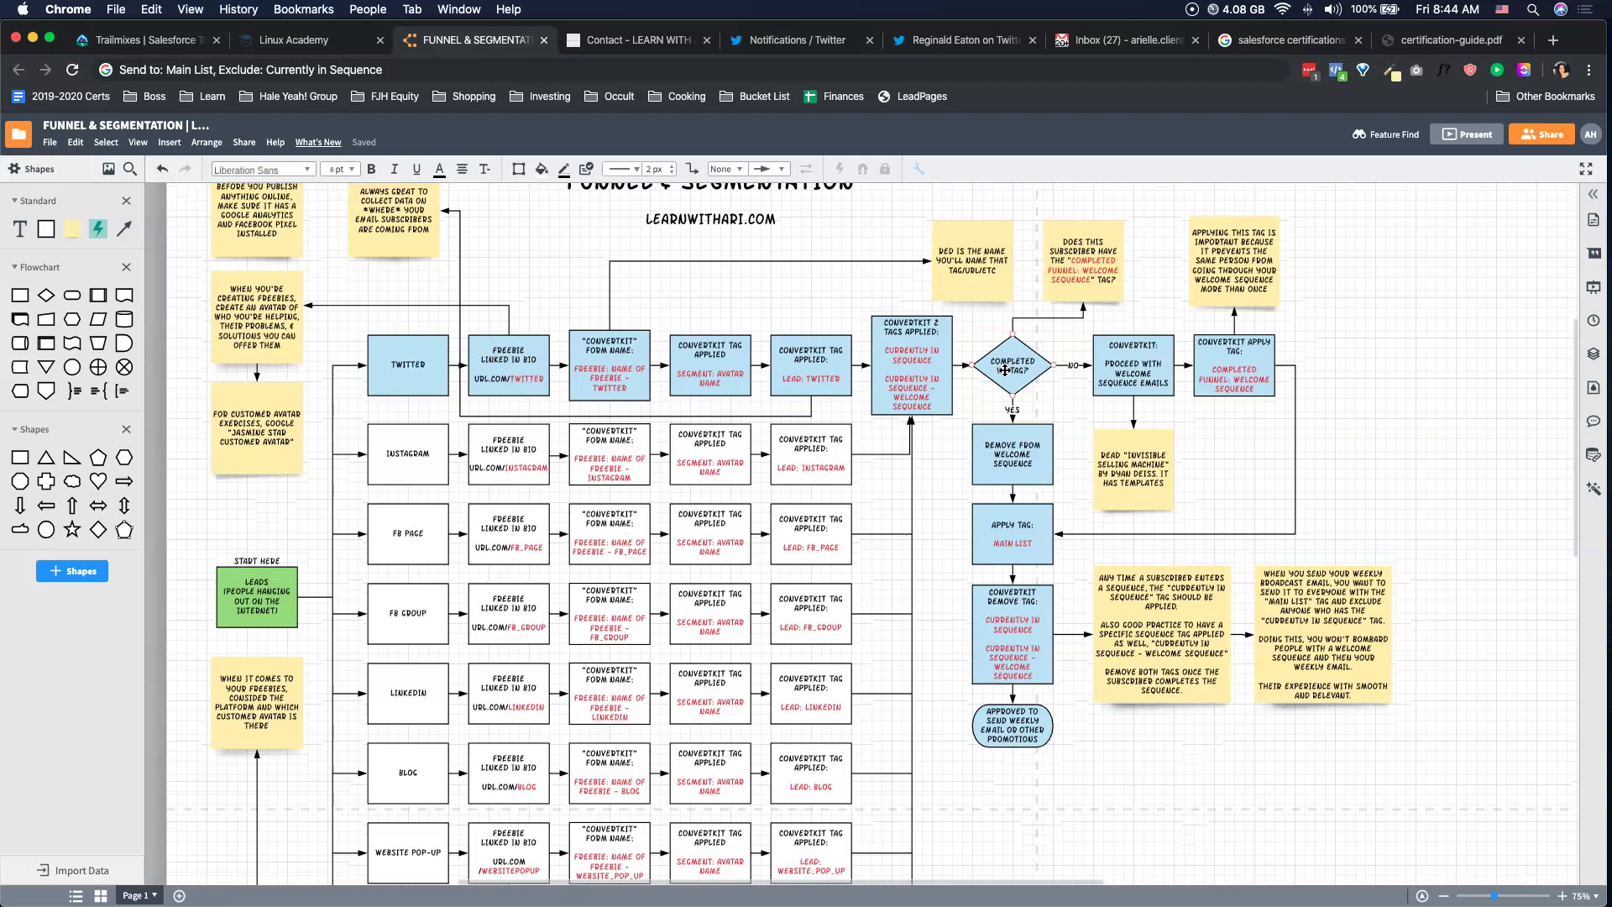
pyautogui.click(1009, 369)
pyautogui.click(1011, 370)
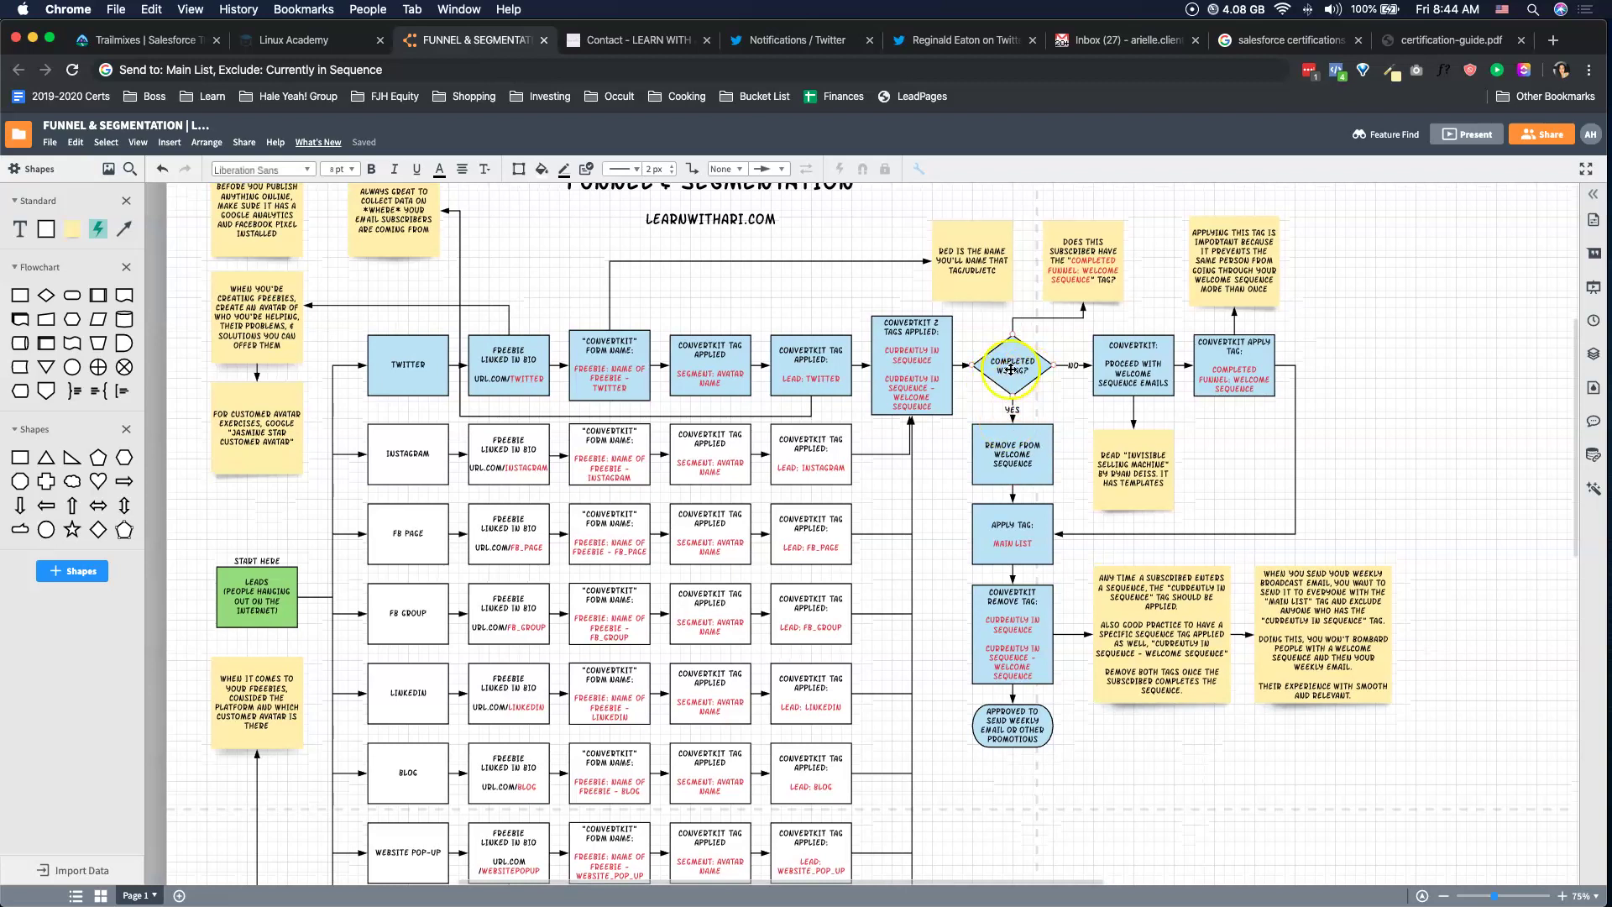
pyautogui.click(1117, 374)
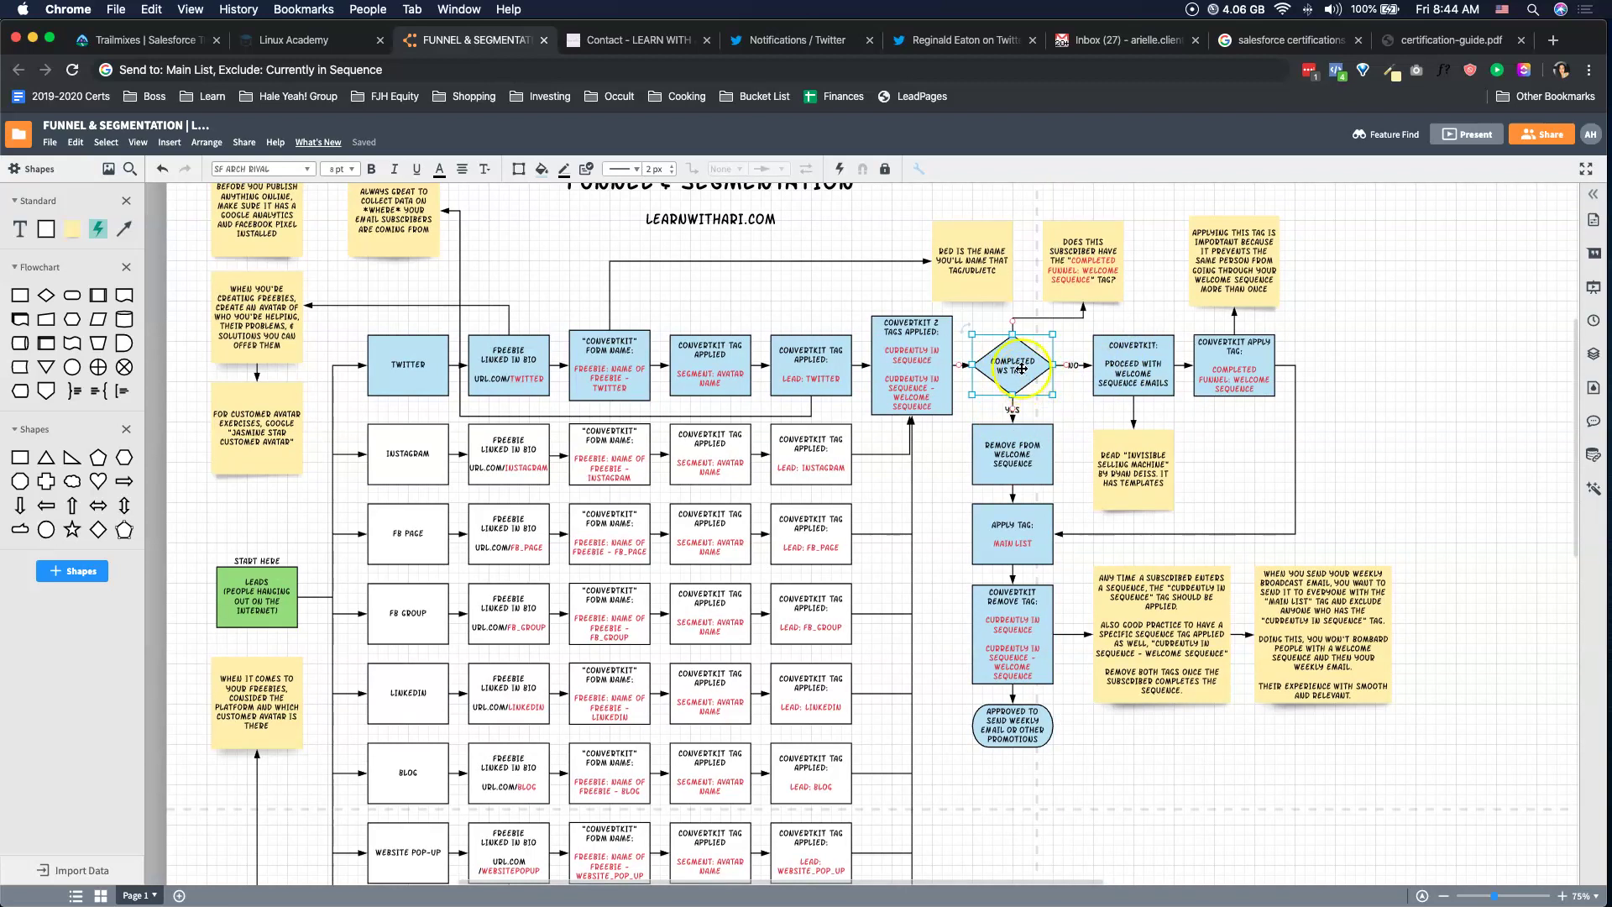
pyautogui.click(1004, 349)
pyautogui.click(1007, 362)
pyautogui.click(1223, 388)
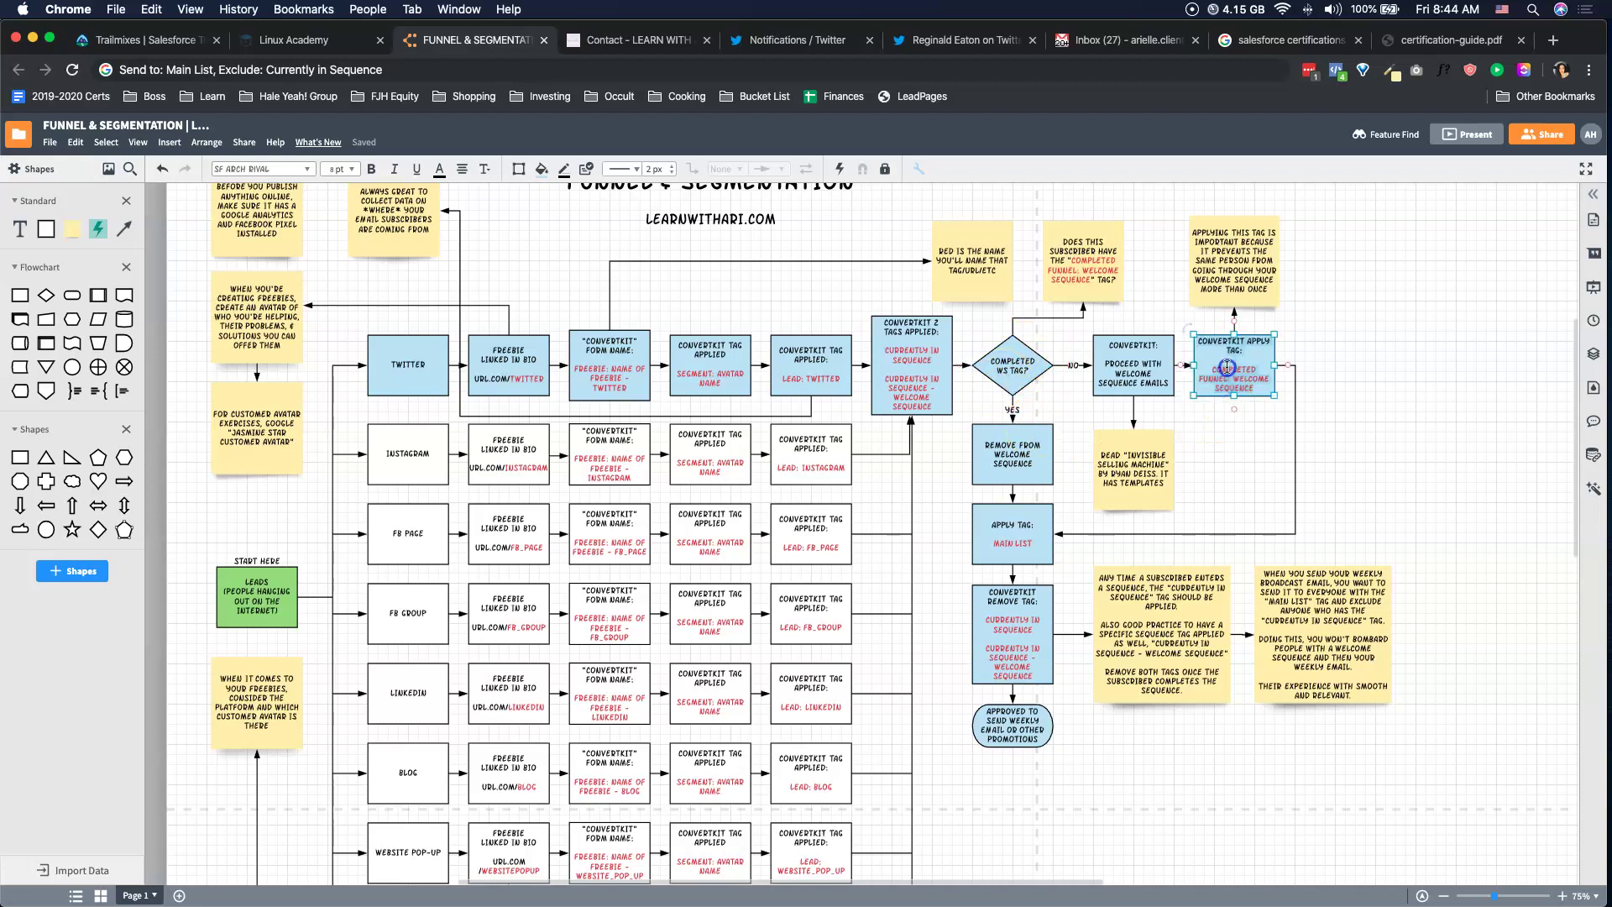
pyautogui.click(1266, 388)
pyautogui.click(1218, 376)
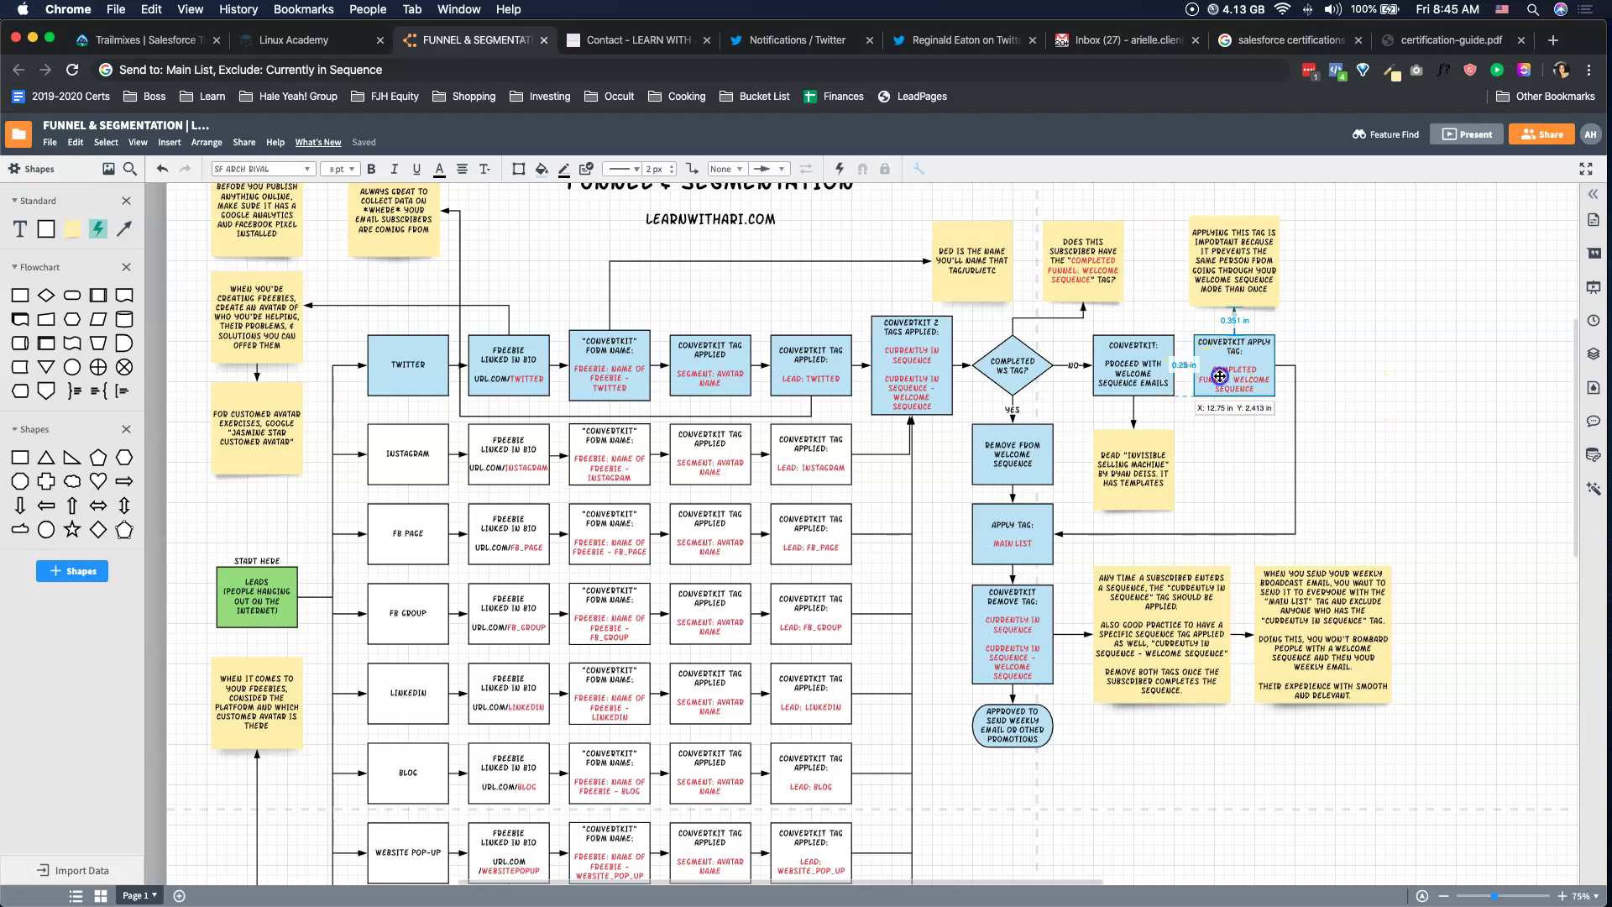
pyautogui.click(1233, 376)
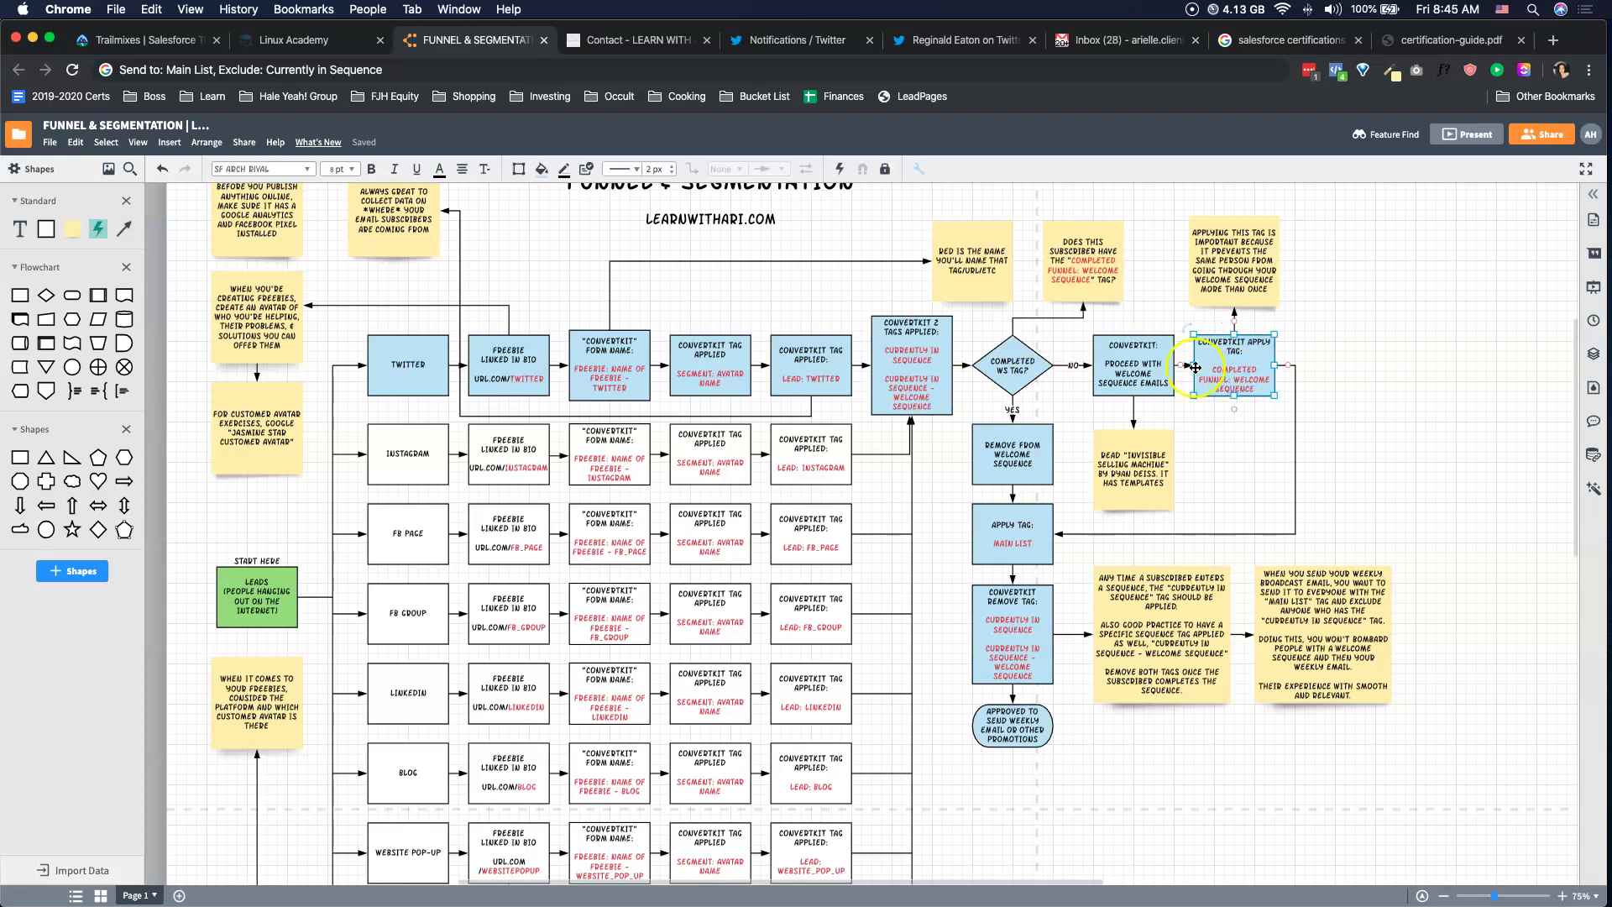
pyautogui.click(1023, 369)
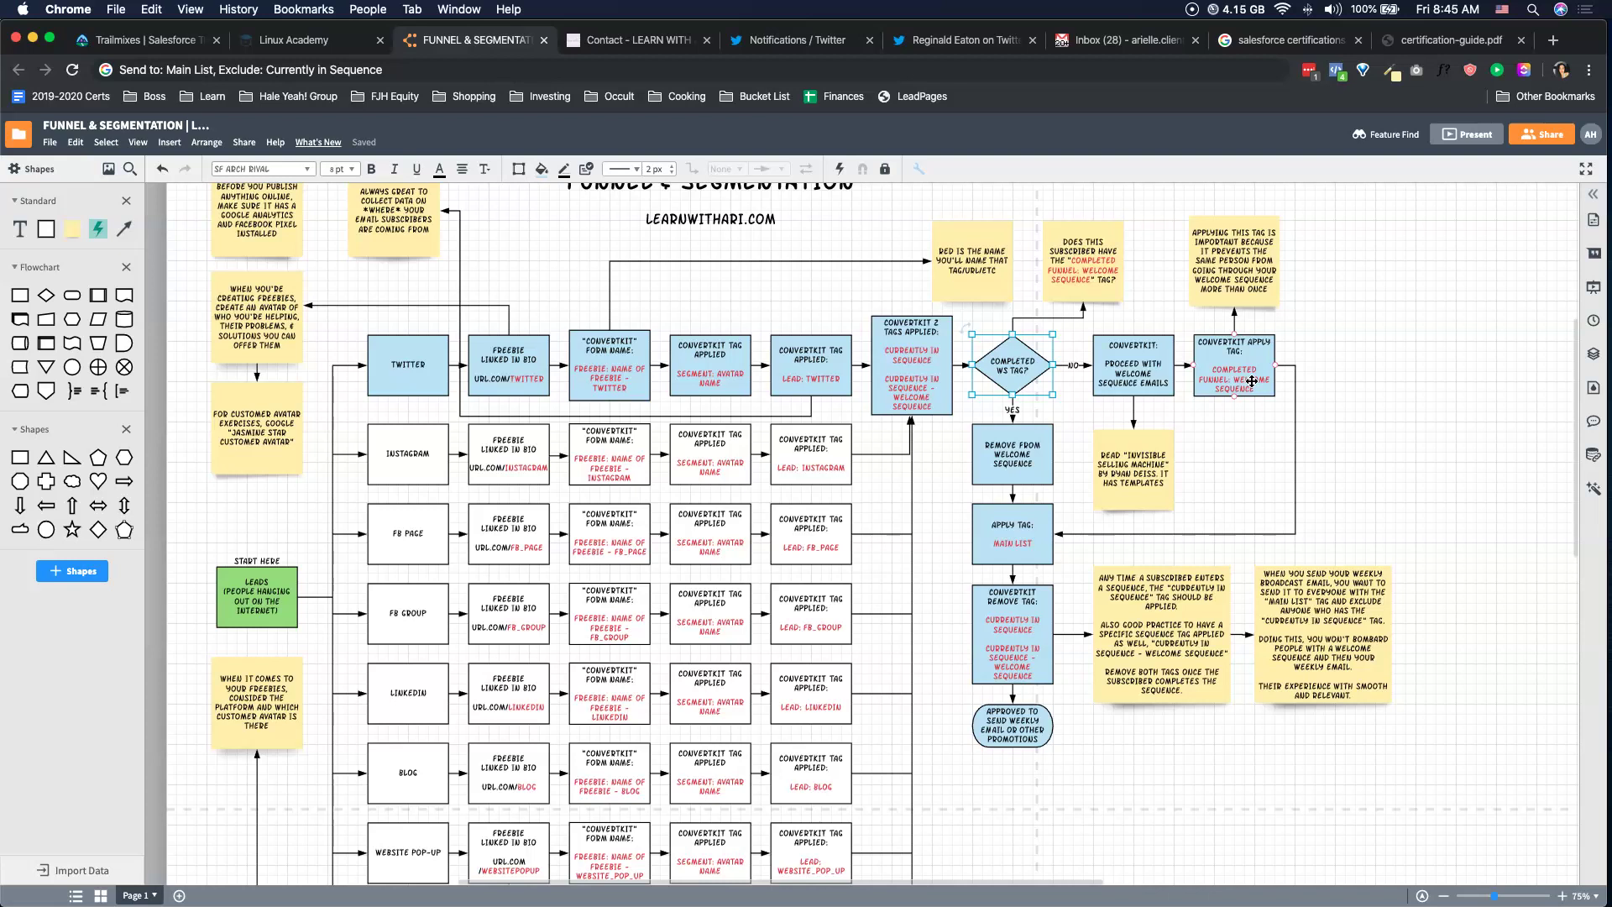
# Delete the Invisible Selling Machine sticky note under the welcome-sequence box, then undo to restore it.
pyautogui.scroll(-3, 1251, 382)
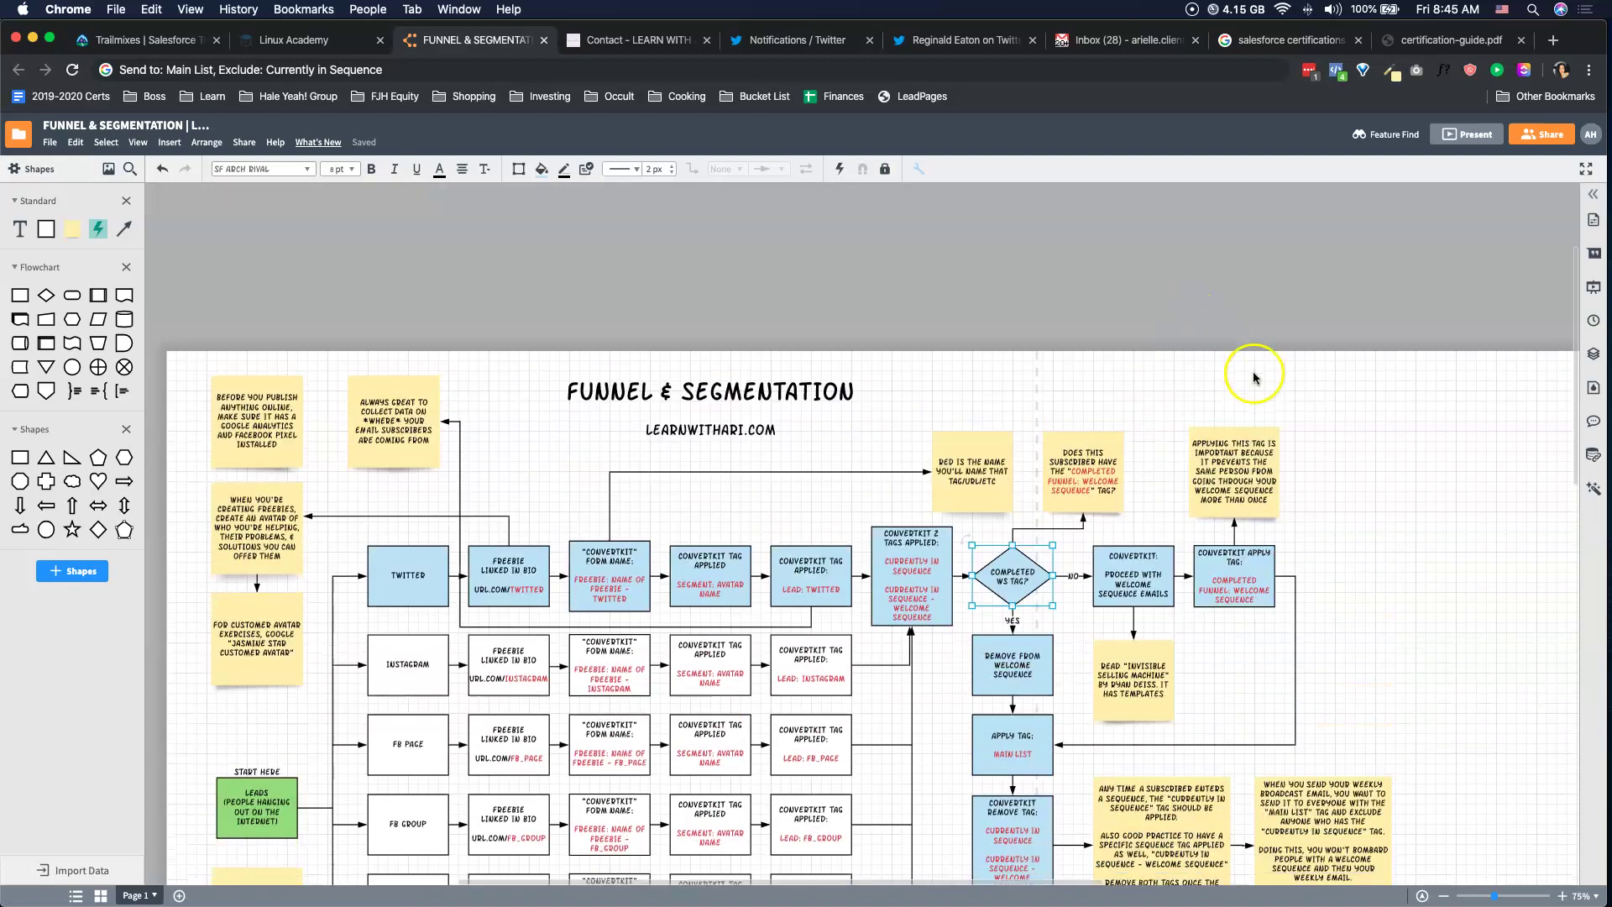
pyautogui.scroll(3, 1251, 371)
pyautogui.click(1045, 401)
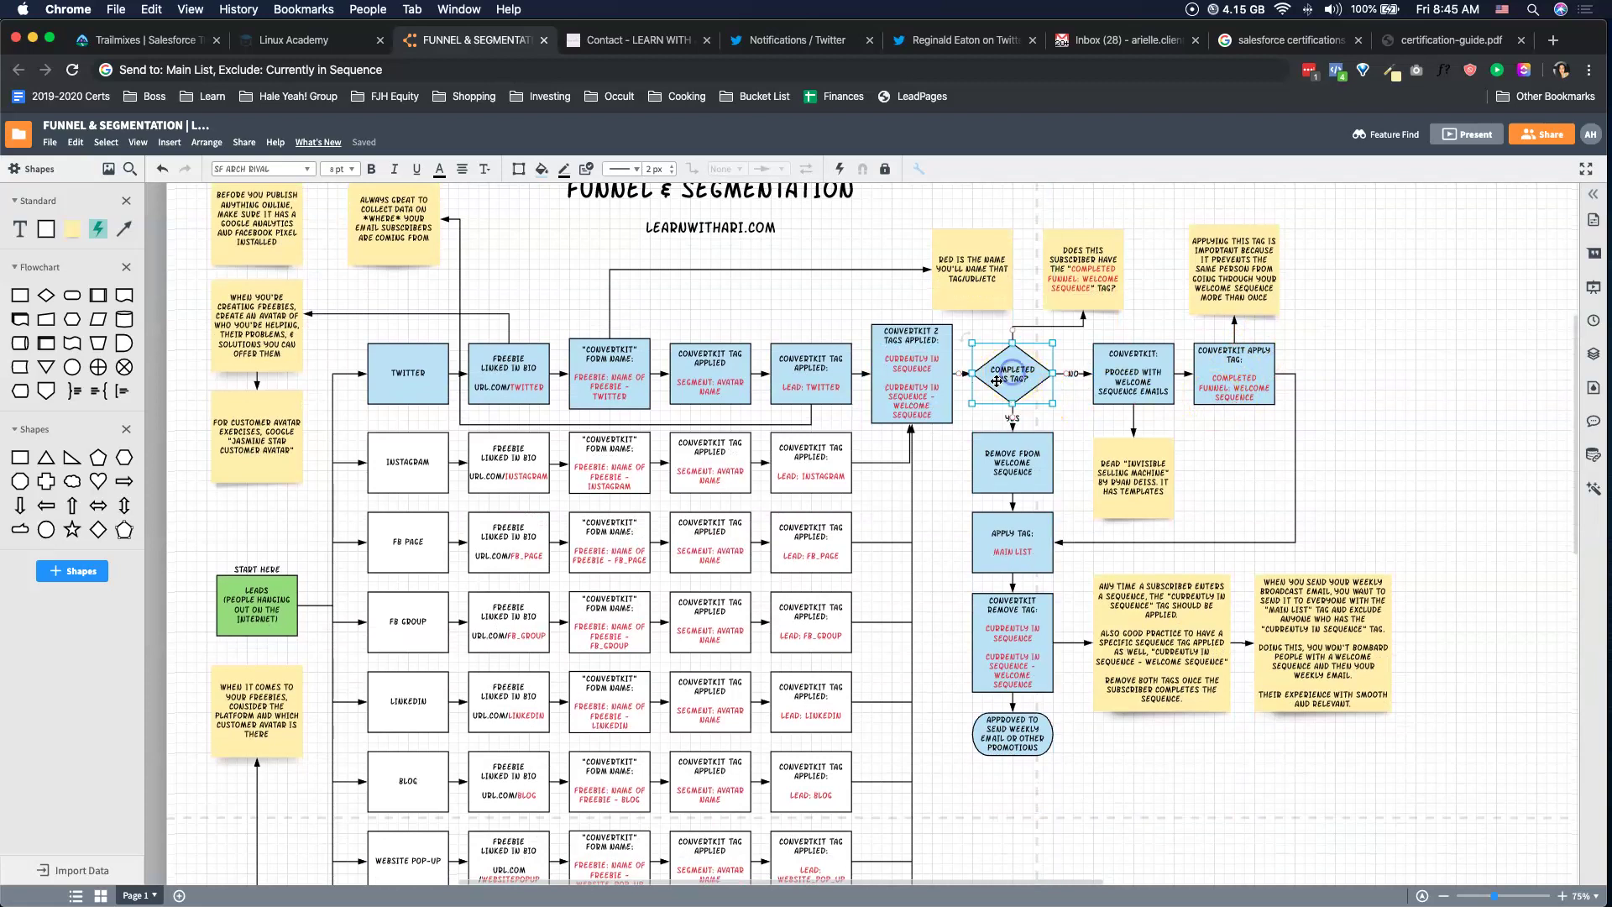
pyautogui.click(1147, 386)
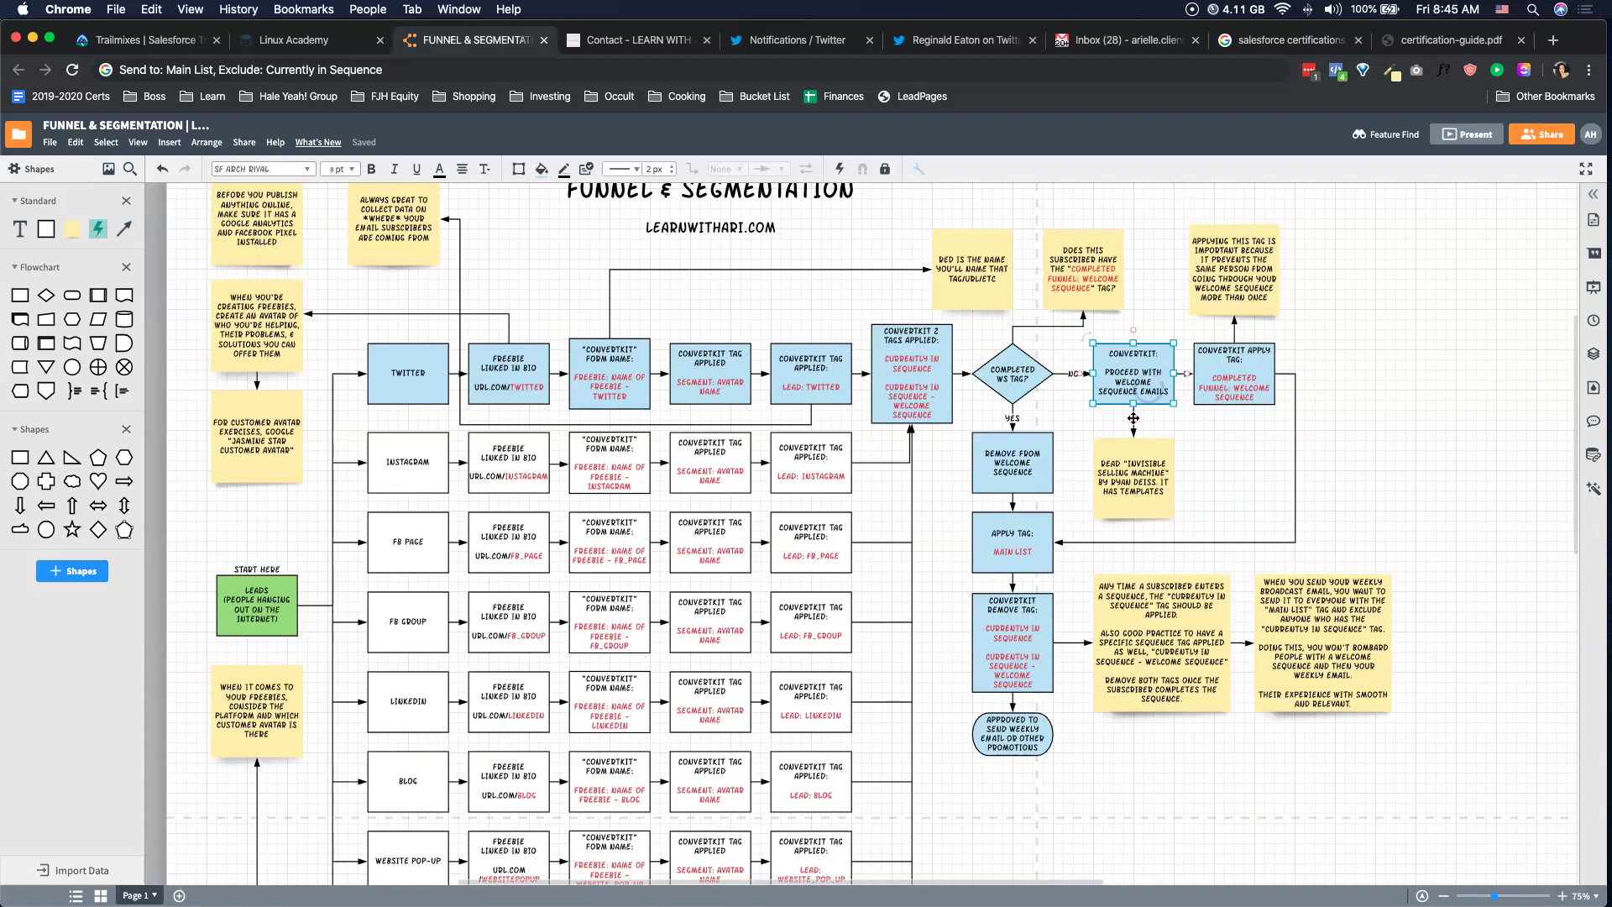
pyautogui.click(1137, 496)
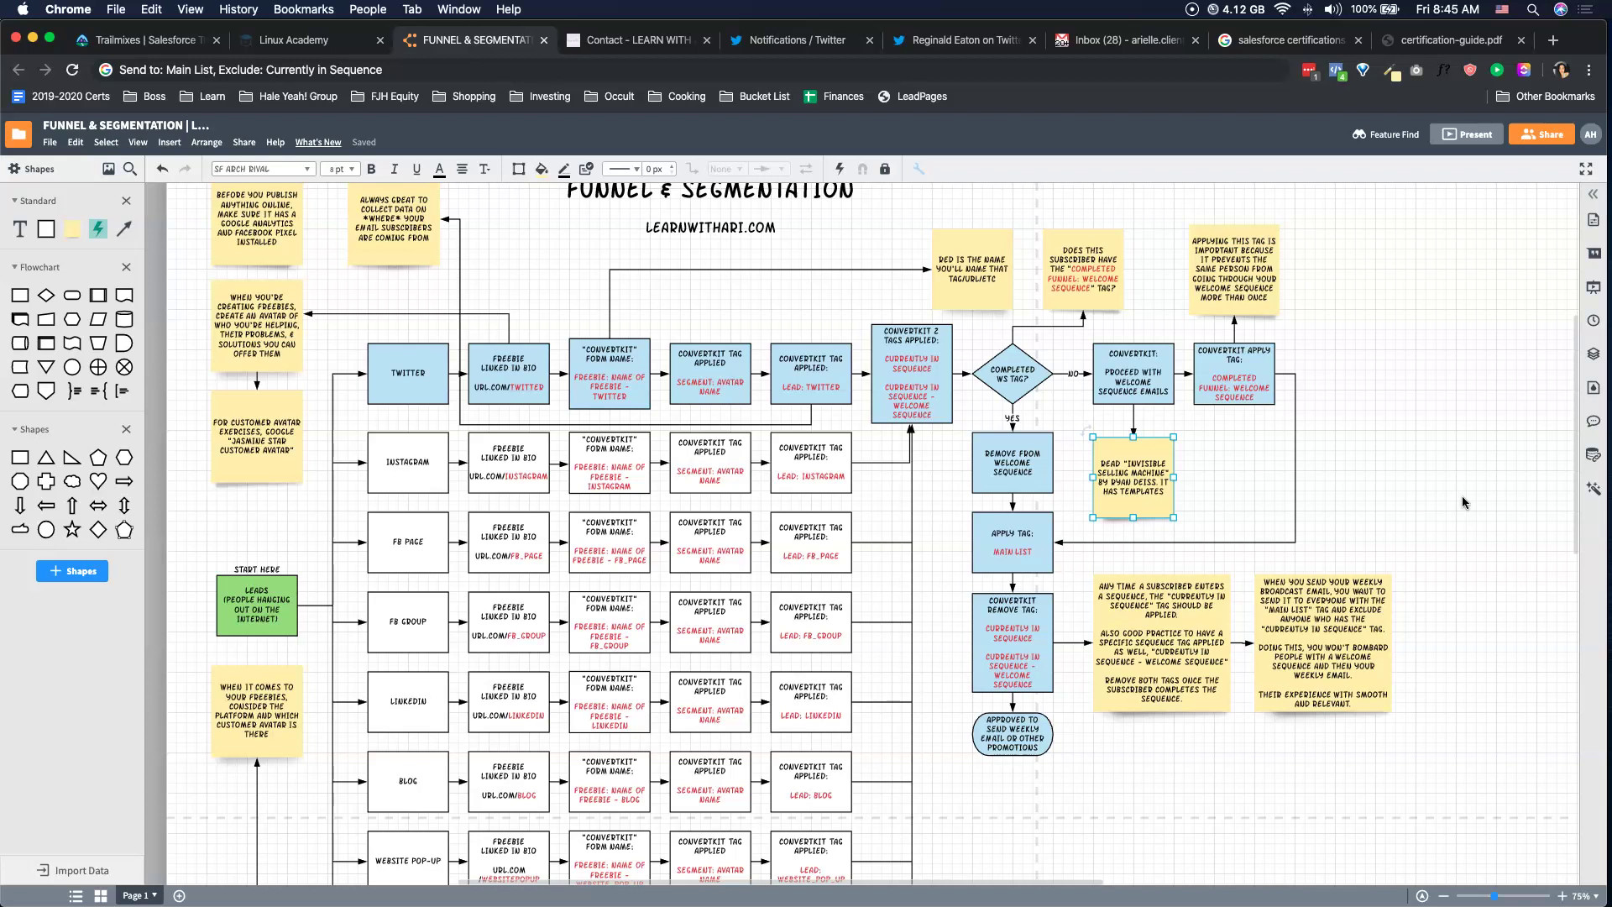
pyautogui.press('Delete')
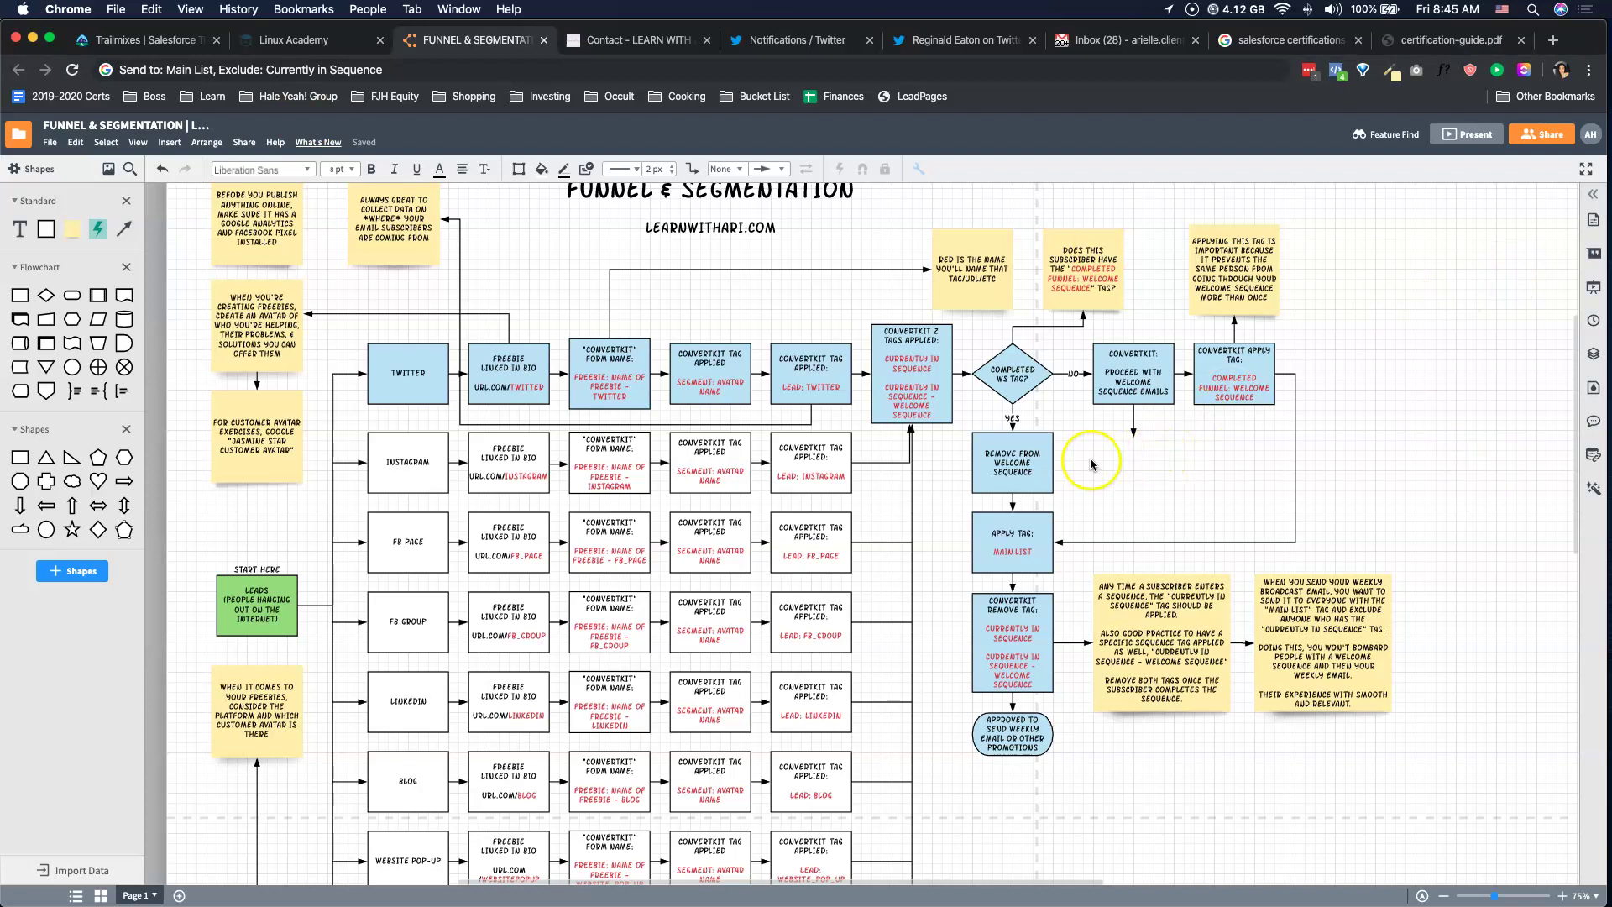
pyautogui.press('super+z')
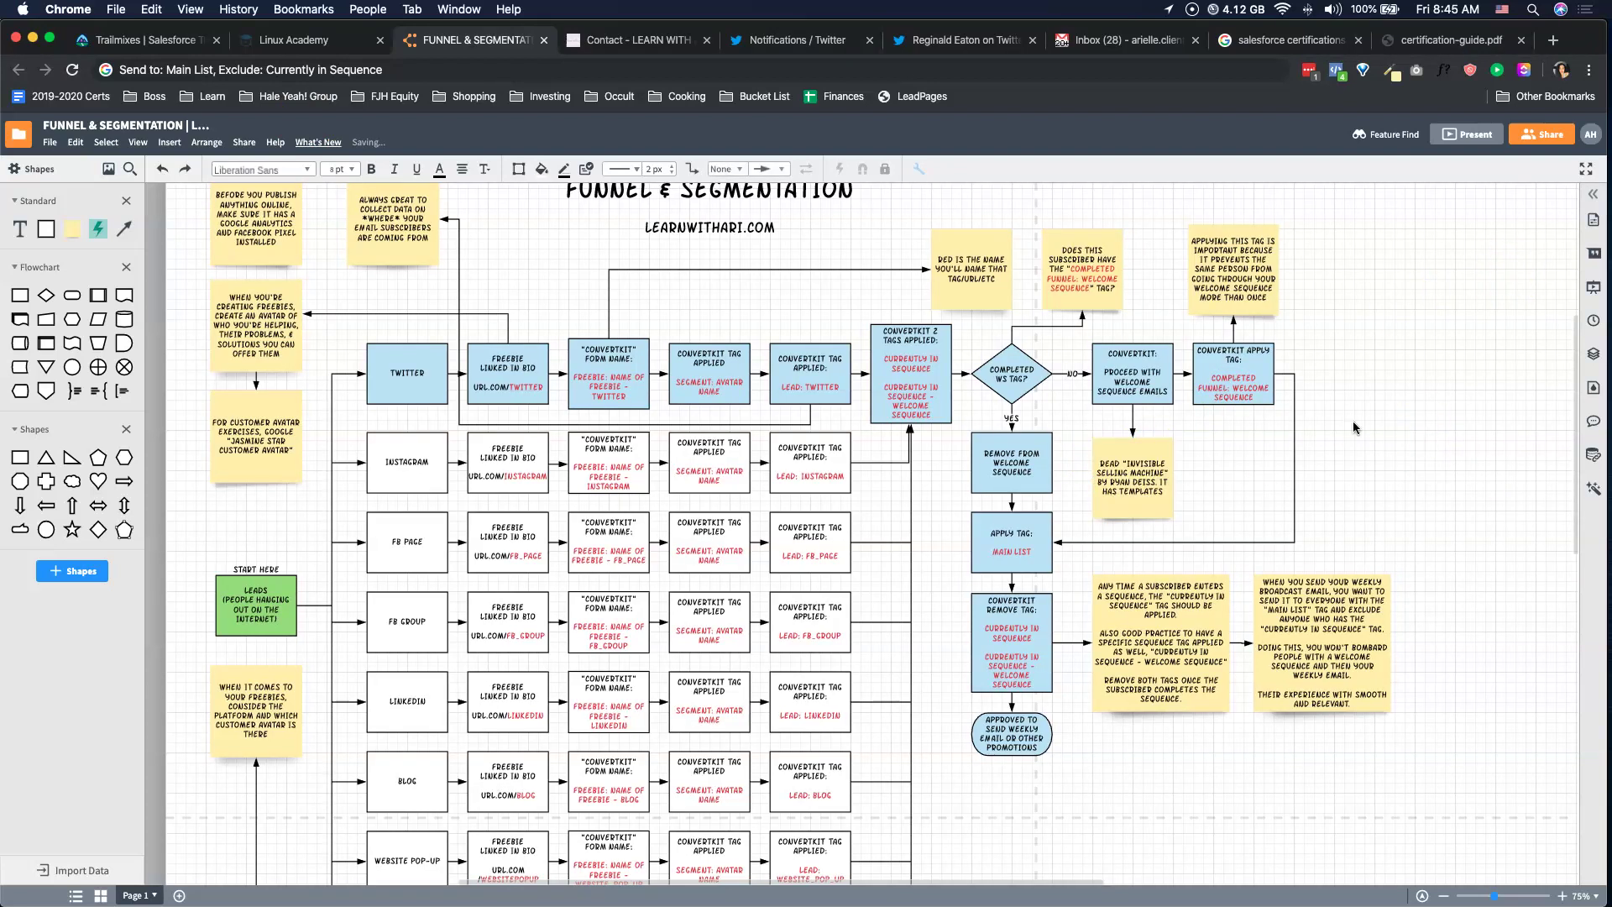
pyautogui.click(1101, 375)
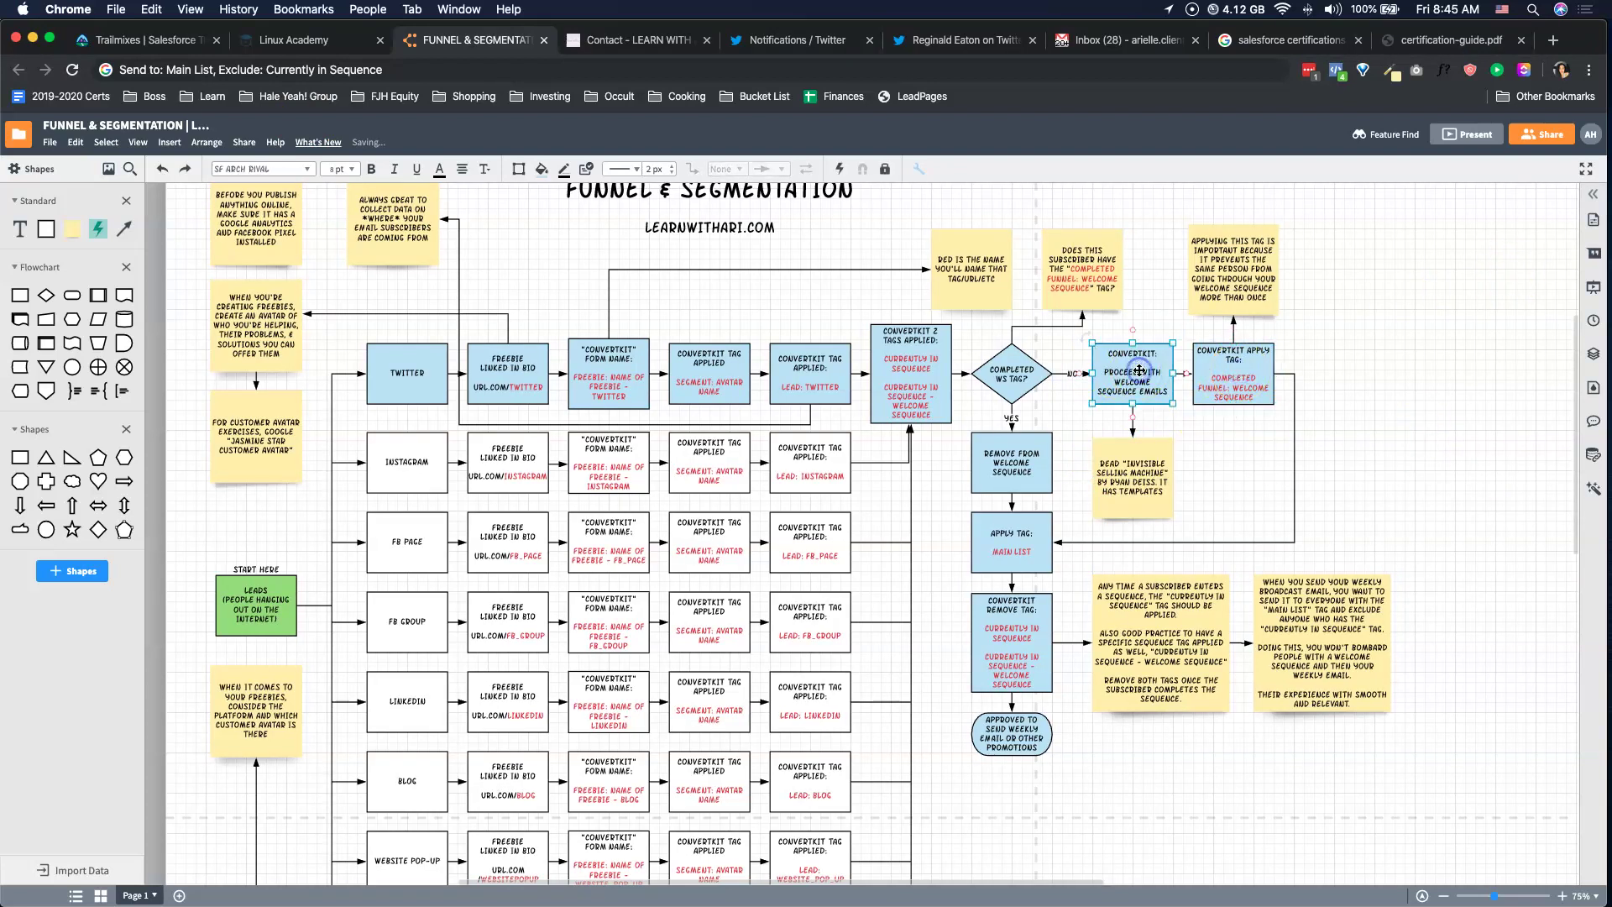
pyautogui.click(1210, 376)
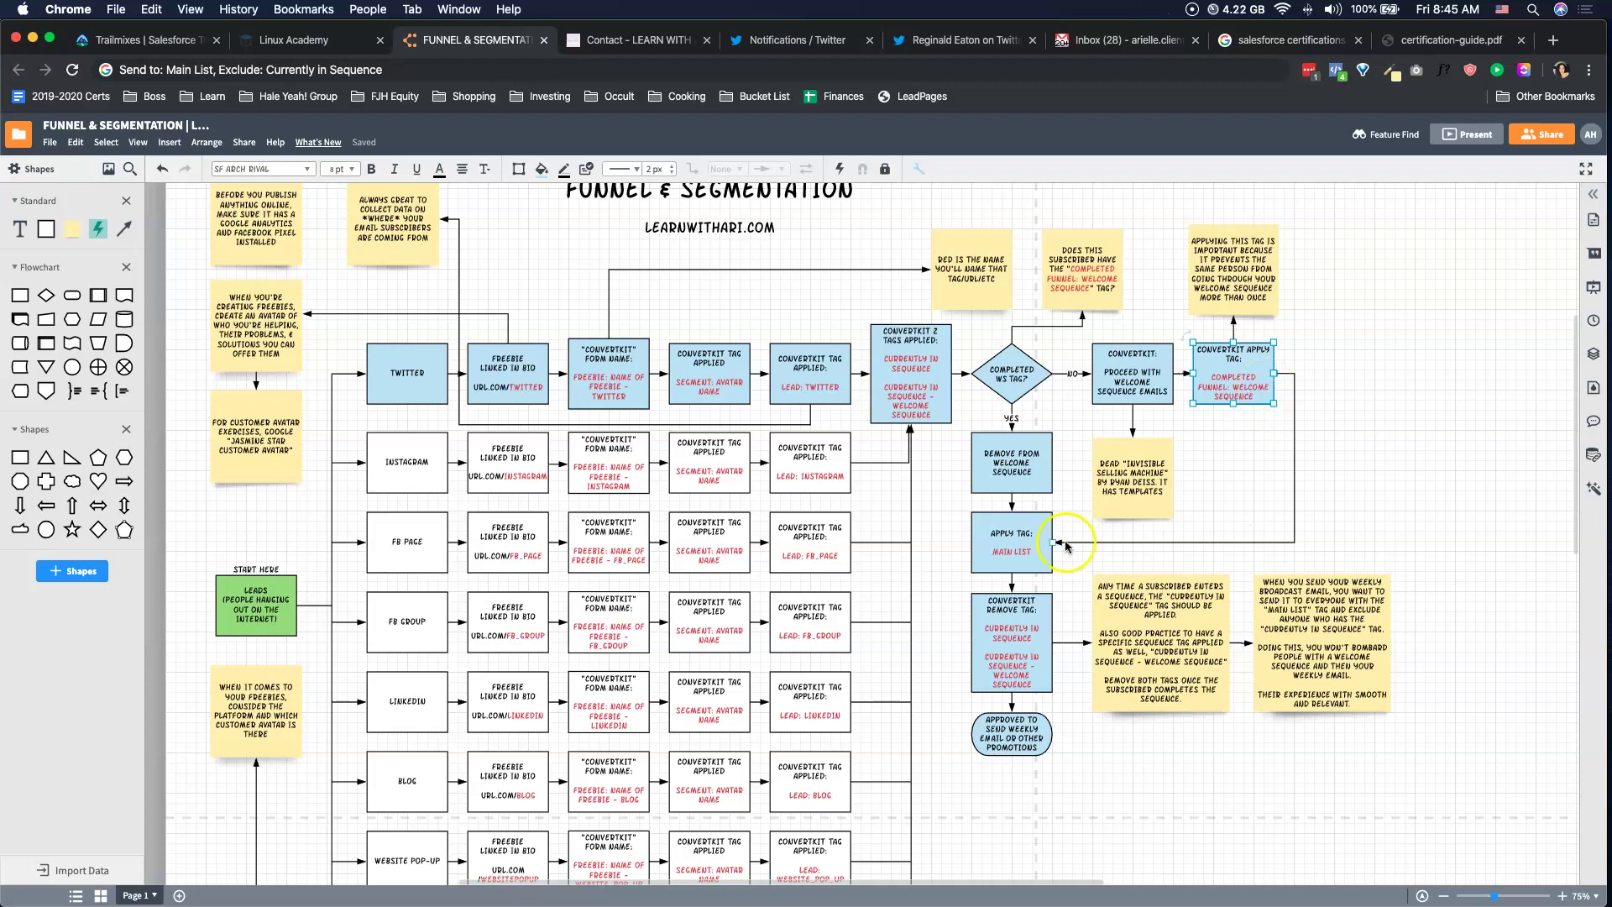
pyautogui.click(1014, 552)
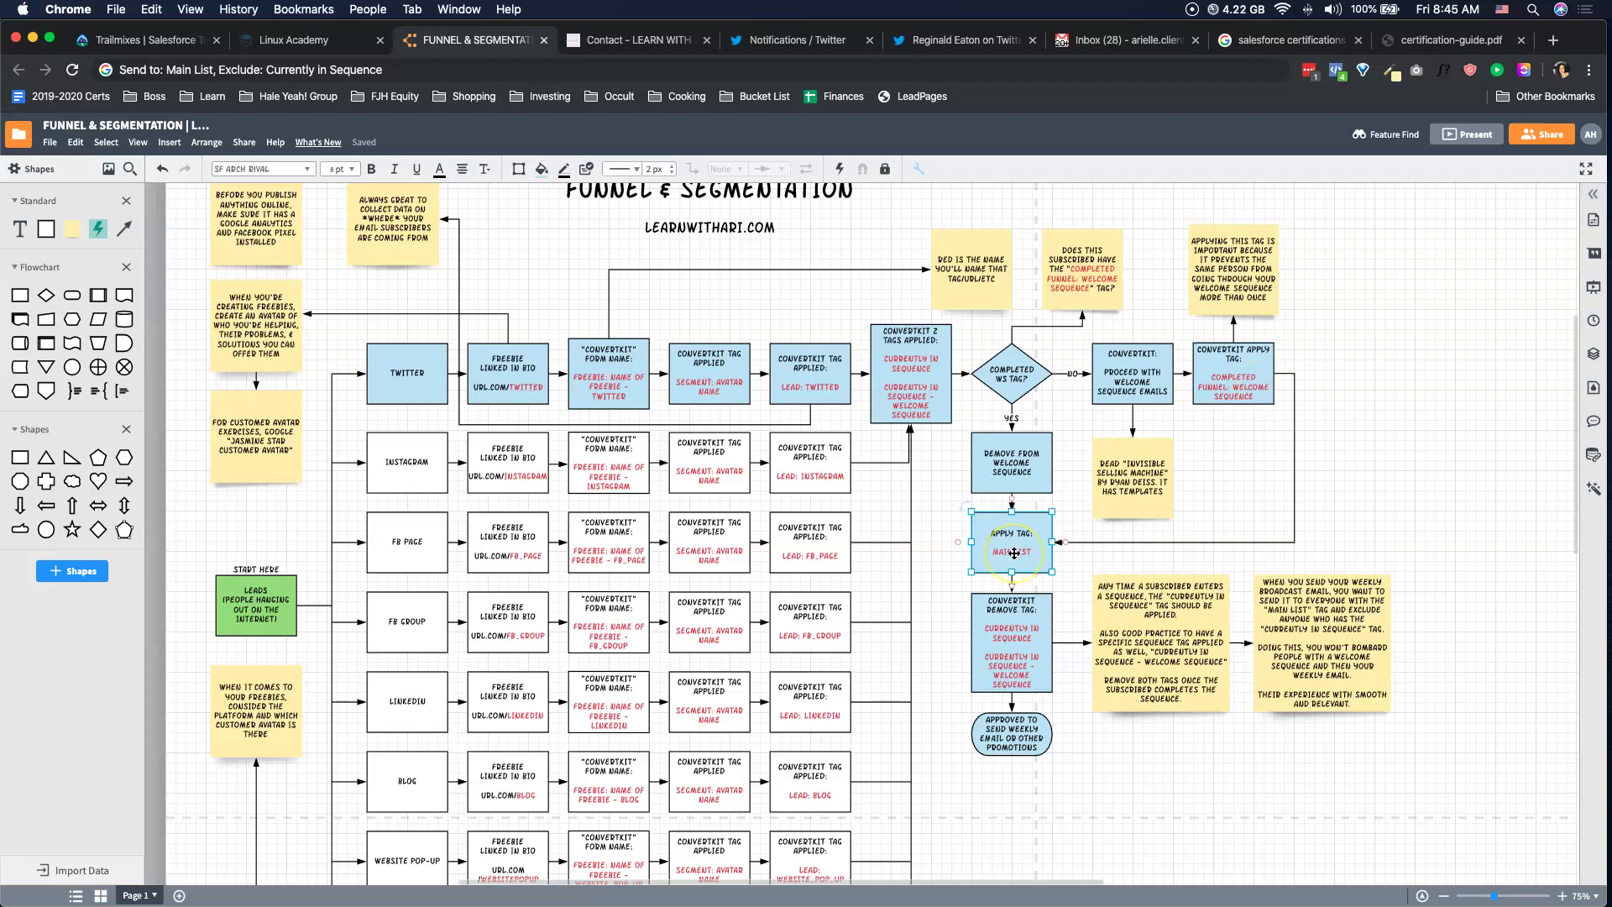
pyautogui.click(1026, 638)
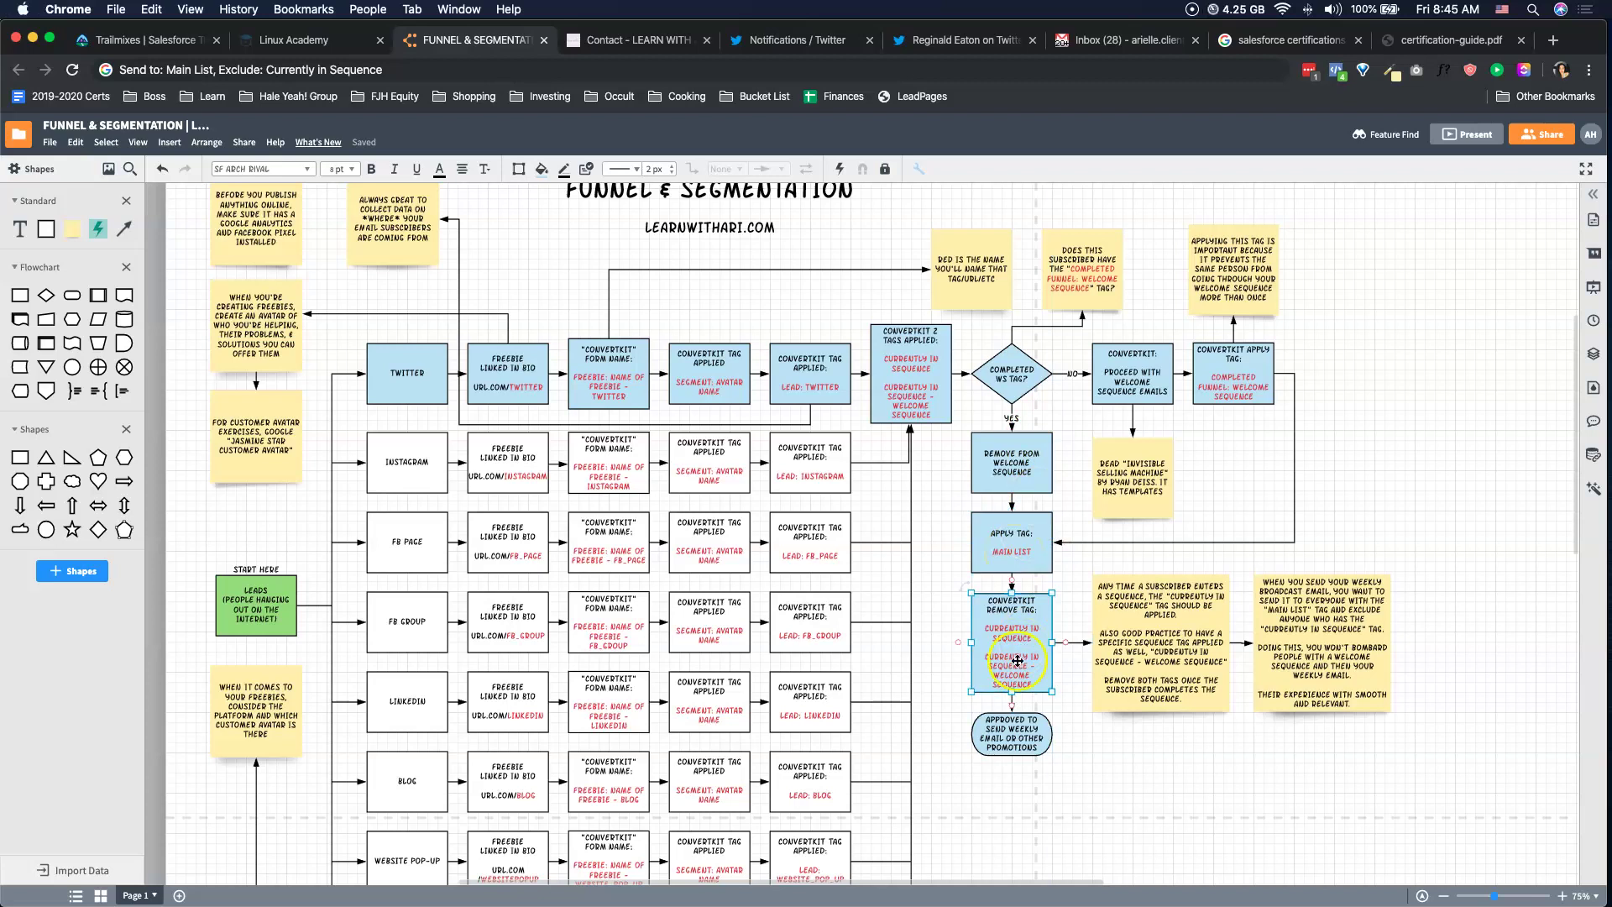
pyautogui.moveTo(1026, 638); pyautogui.dragTo(1017, 668)
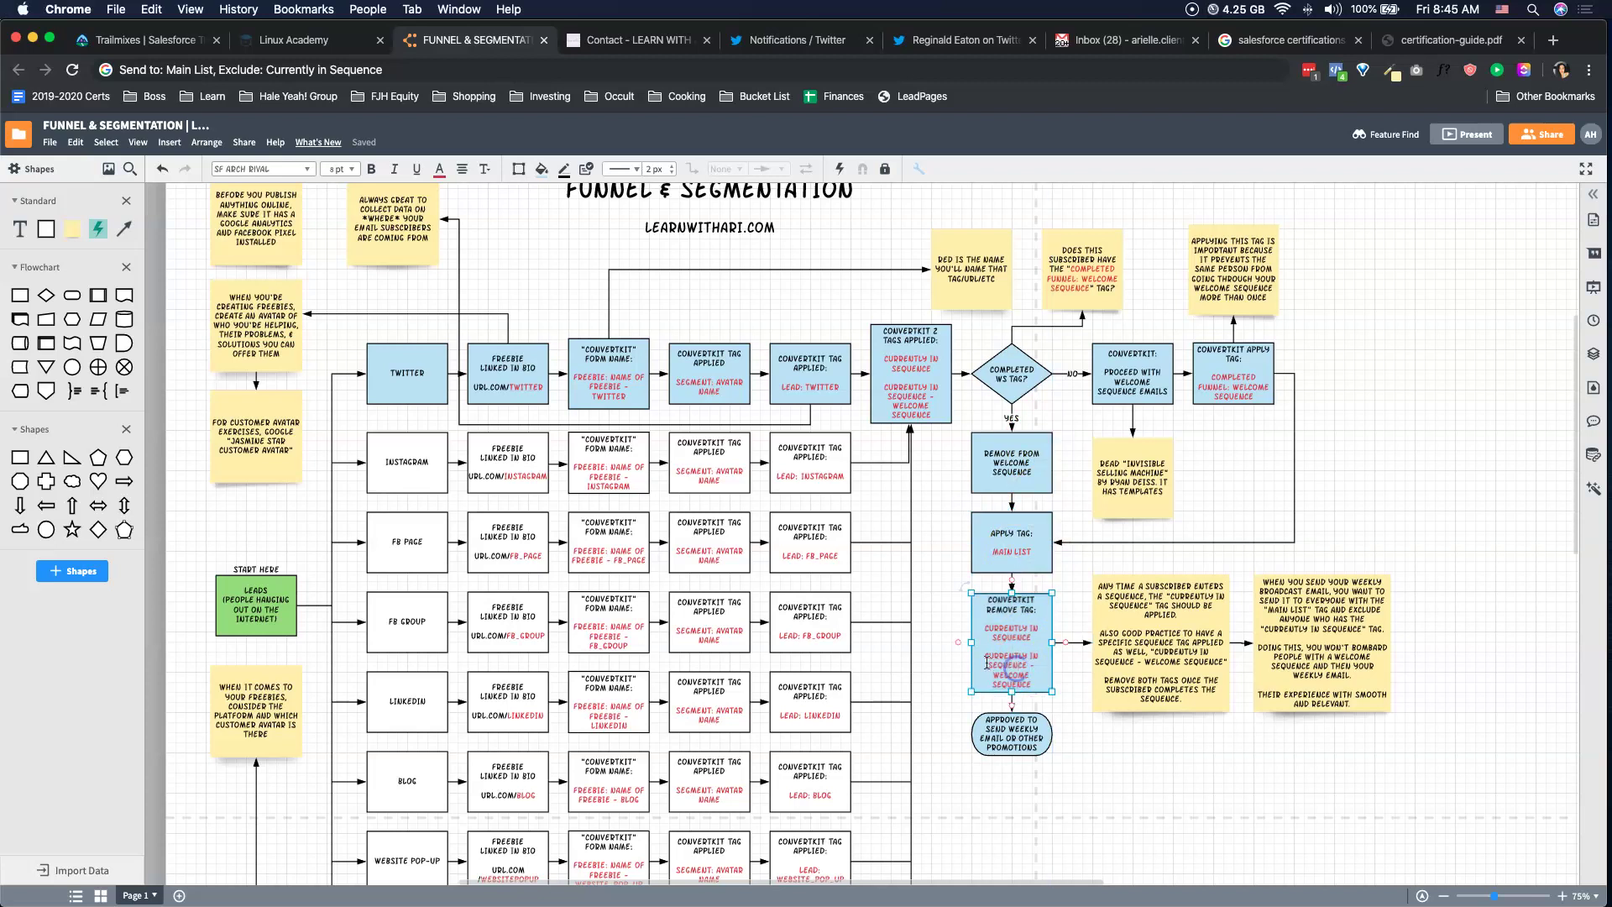
pyautogui.click(1033, 678)
pyautogui.click(984, 629)
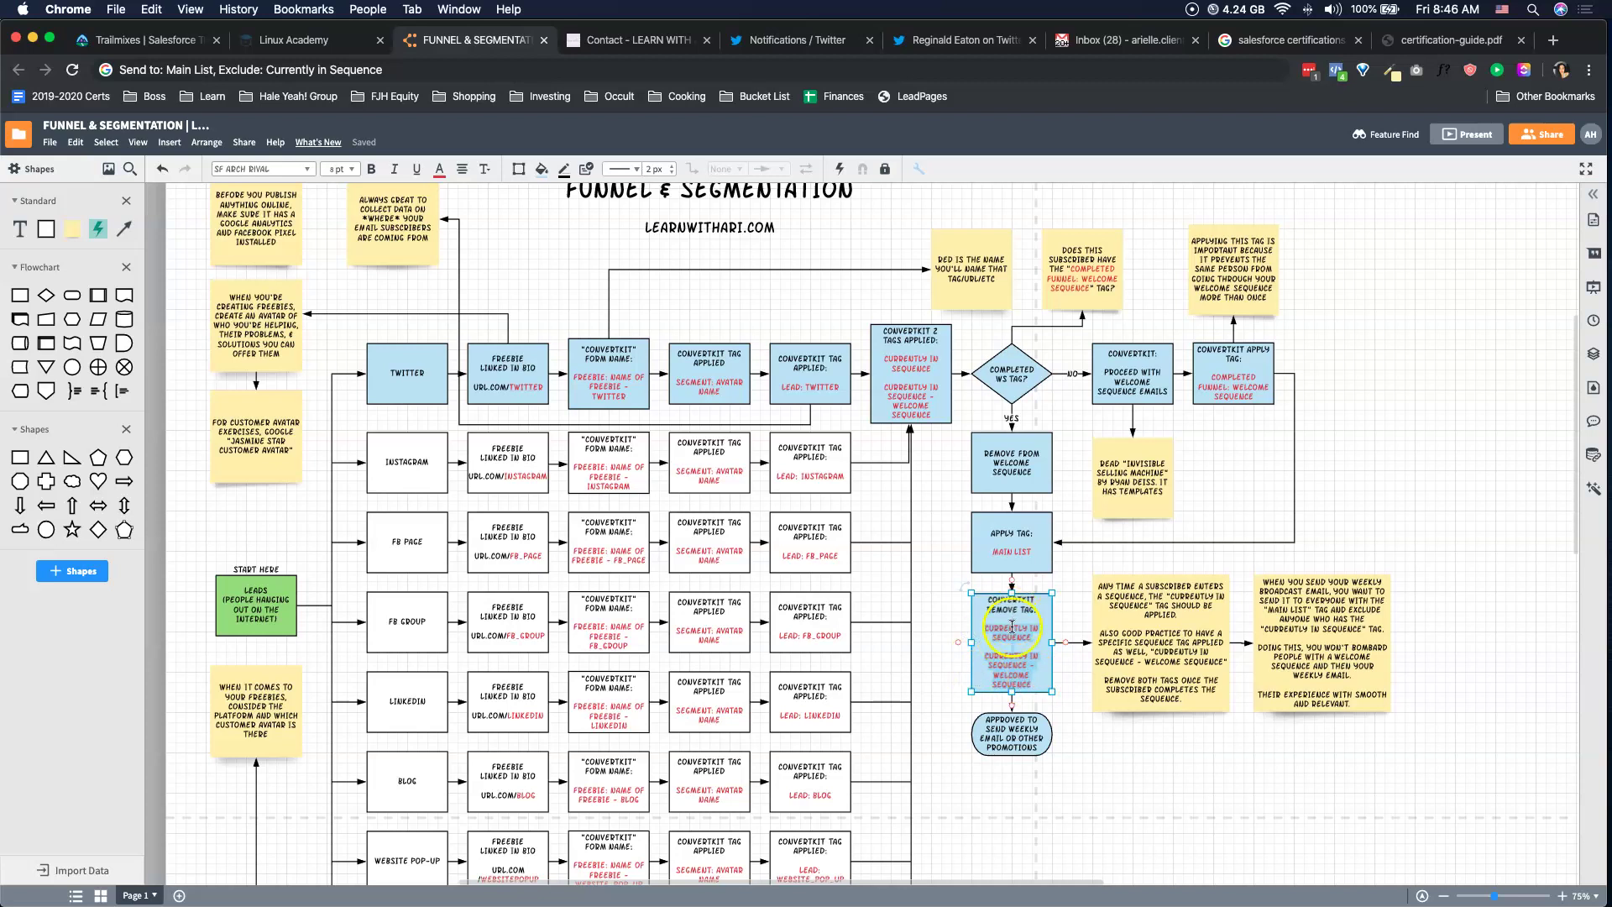
pyautogui.click(1016, 682)
pyautogui.click(987, 674)
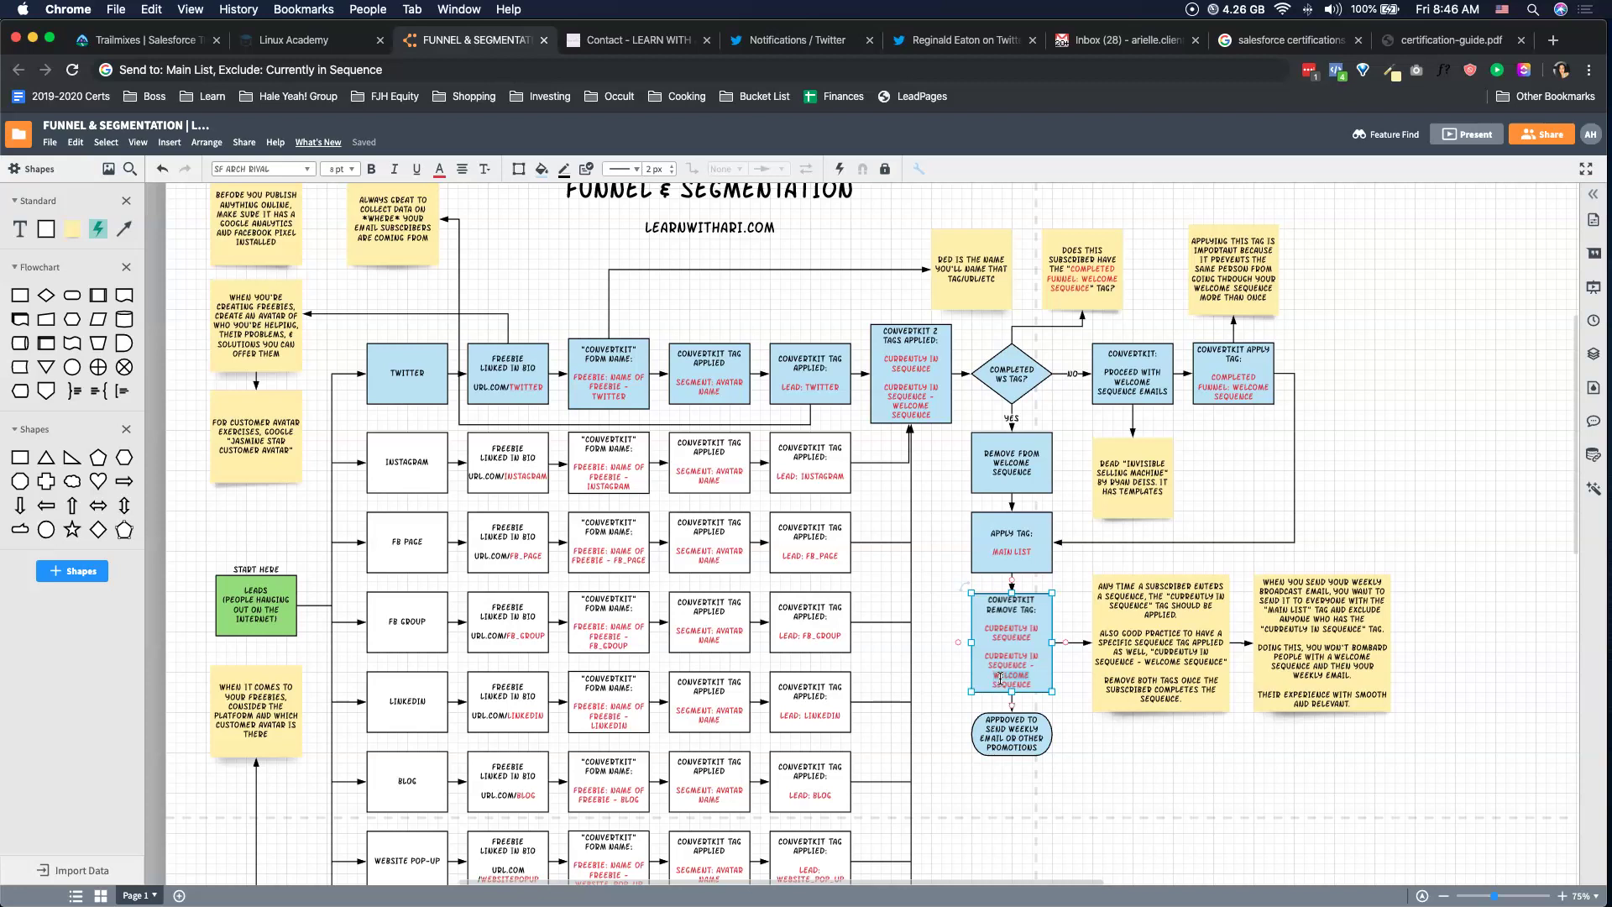
pyautogui.click(1001, 673)
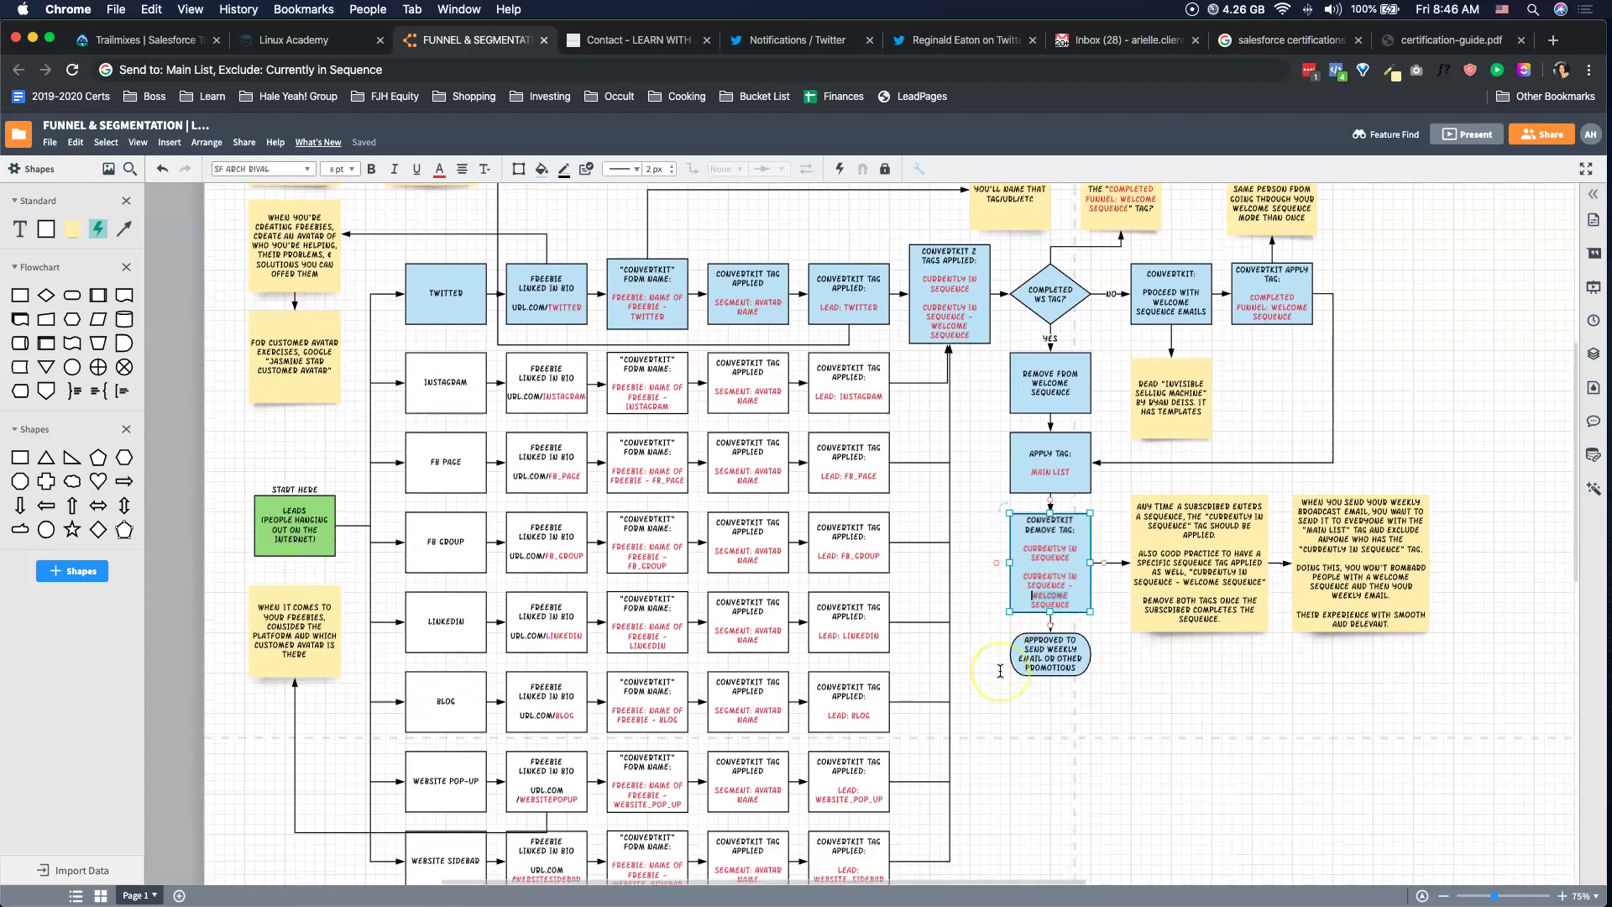
pyautogui.scroll(3, 1000, 671)
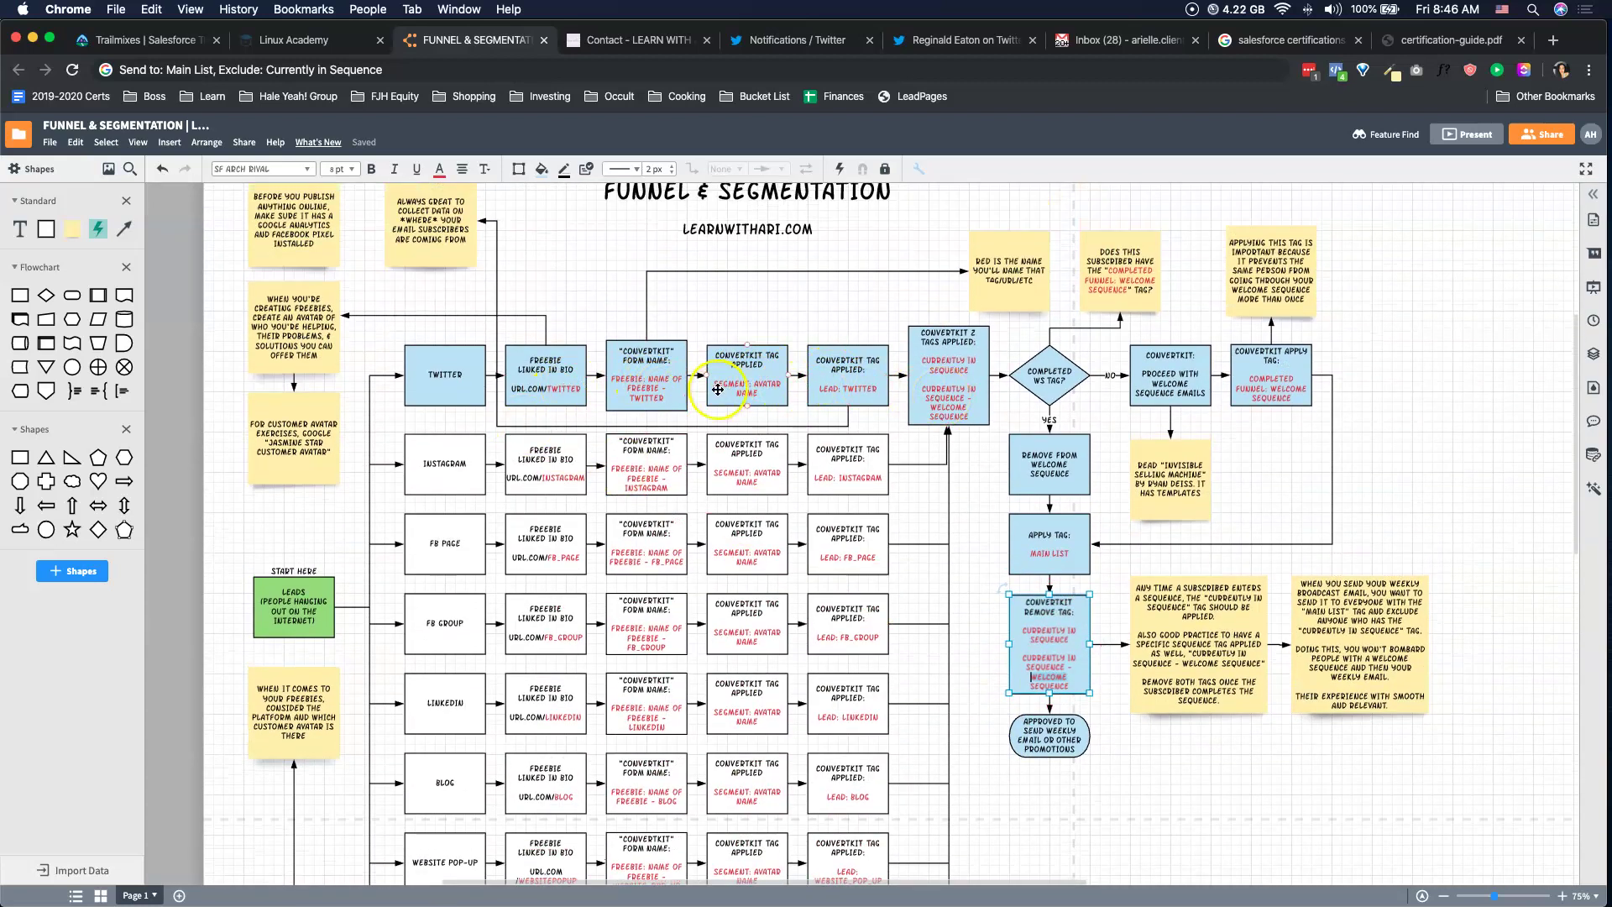
pyautogui.click(1416, 804)
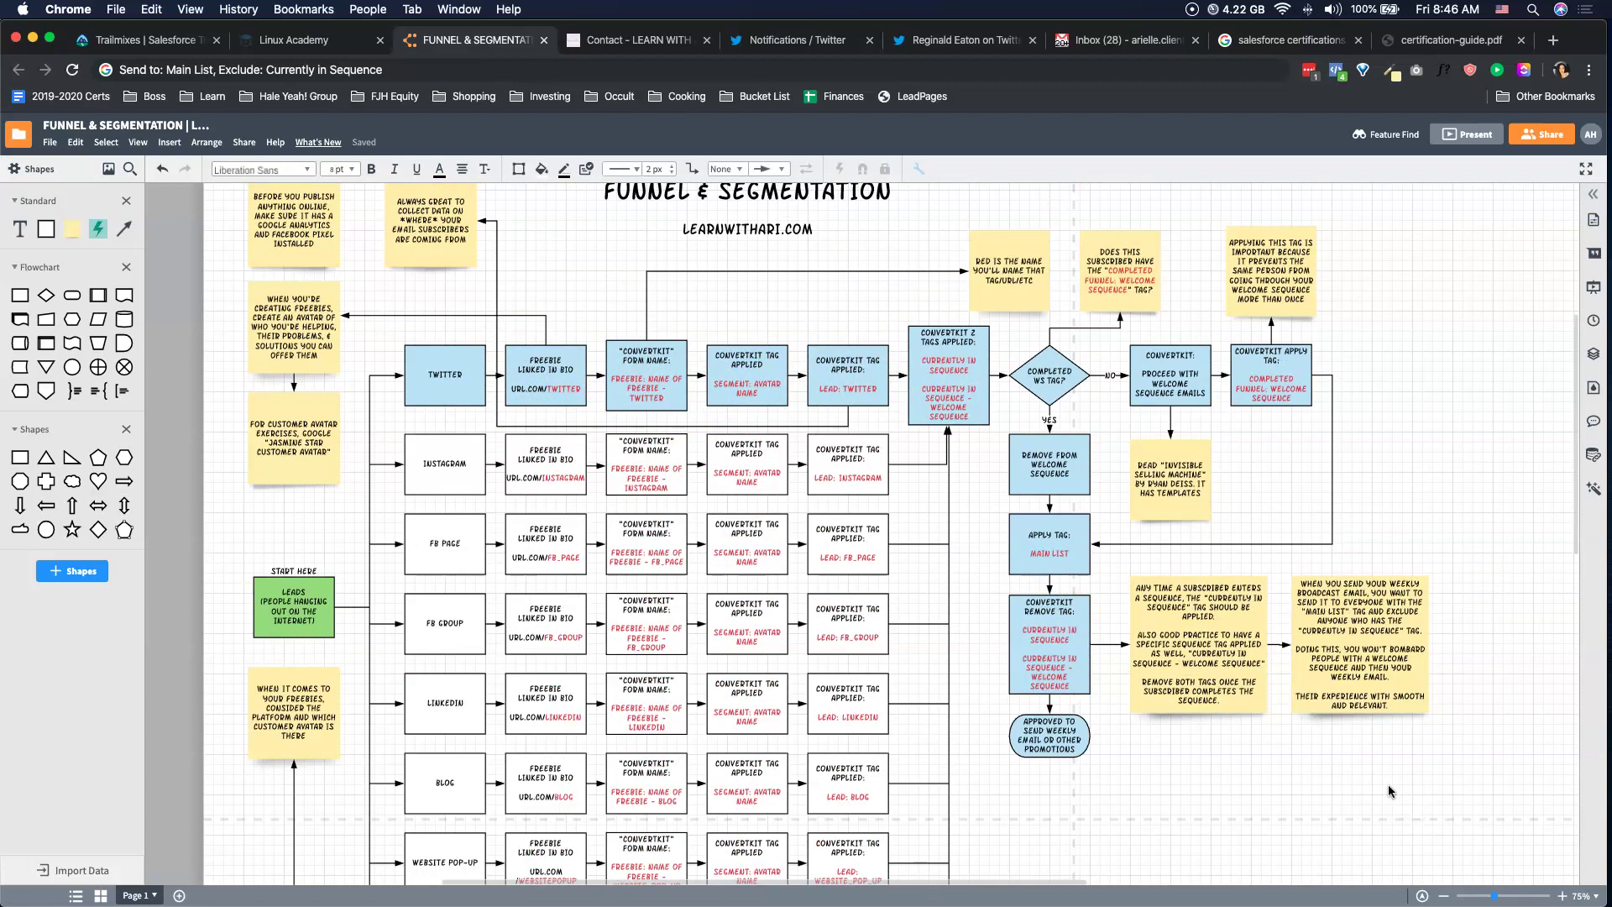
pyautogui.moveTo(1053, 375); pyautogui.dragTo(1053, 375)
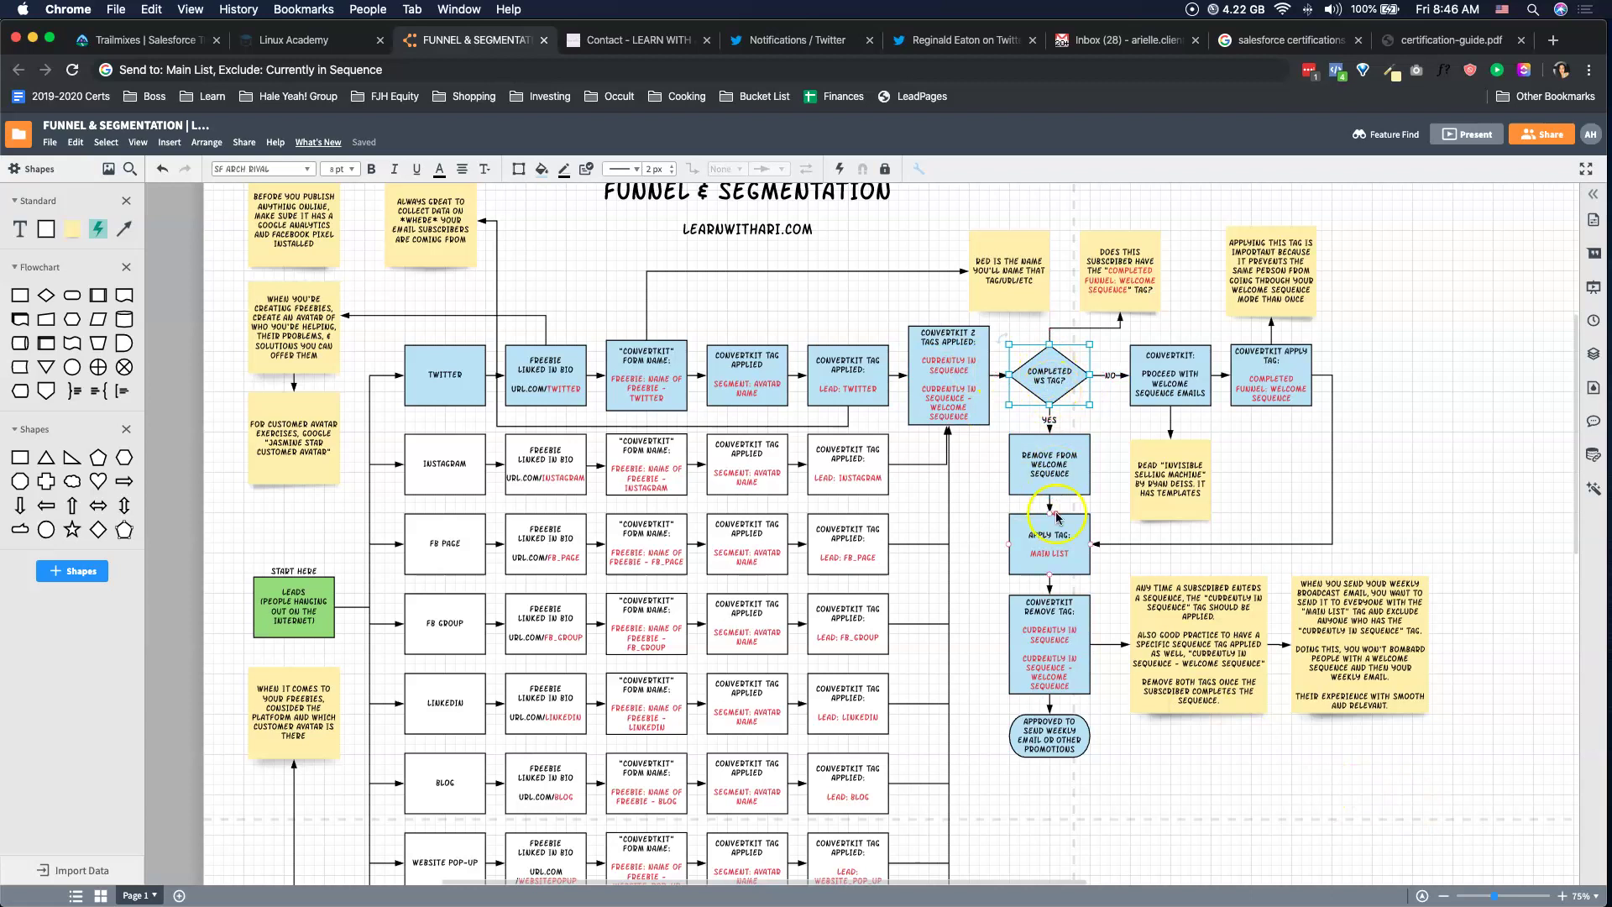
pyautogui.click(1055, 480)
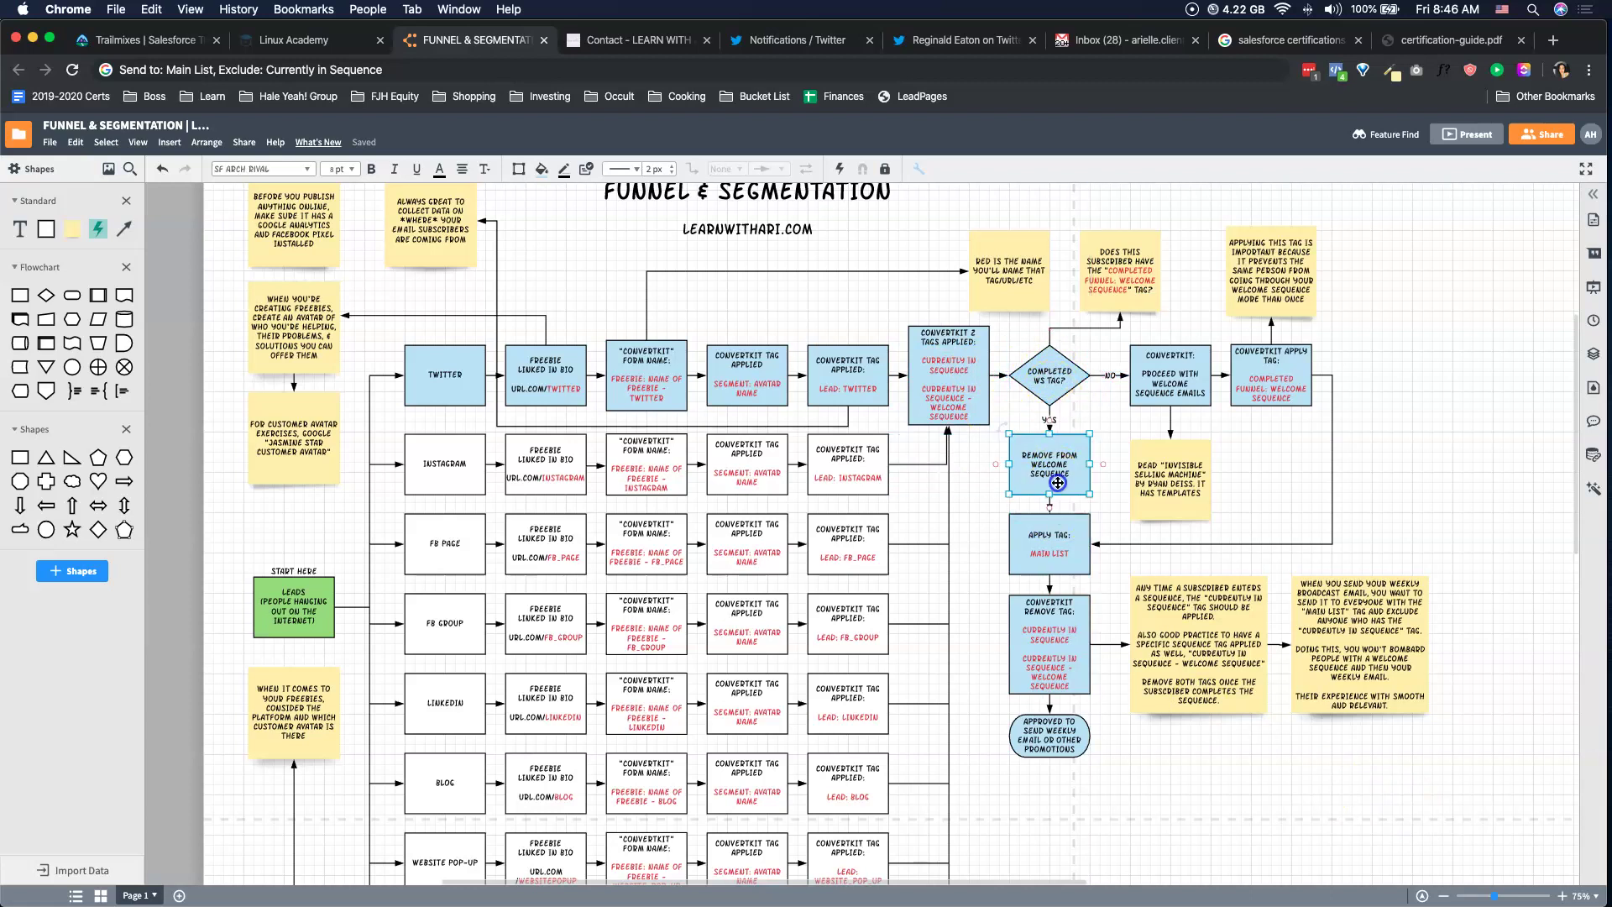
pyautogui.click(1055, 557)
pyautogui.scroll(1, 1058, 558)
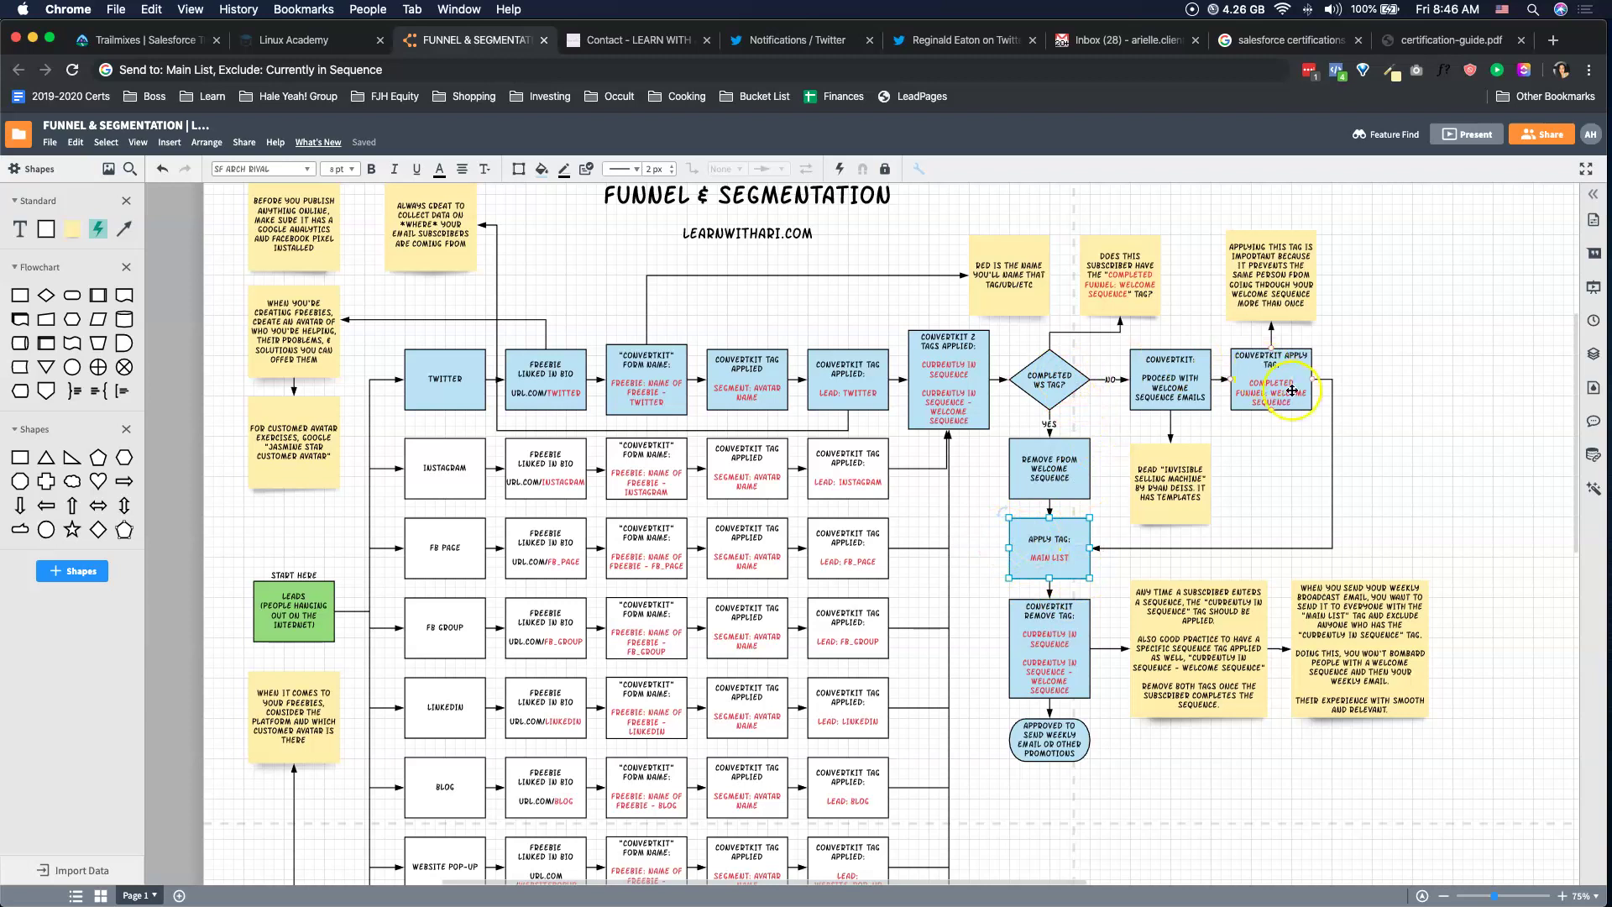
pyautogui.click(1069, 551)
pyautogui.click(1055, 660)
pyautogui.click(1052, 637)
pyautogui.click(1055, 638)
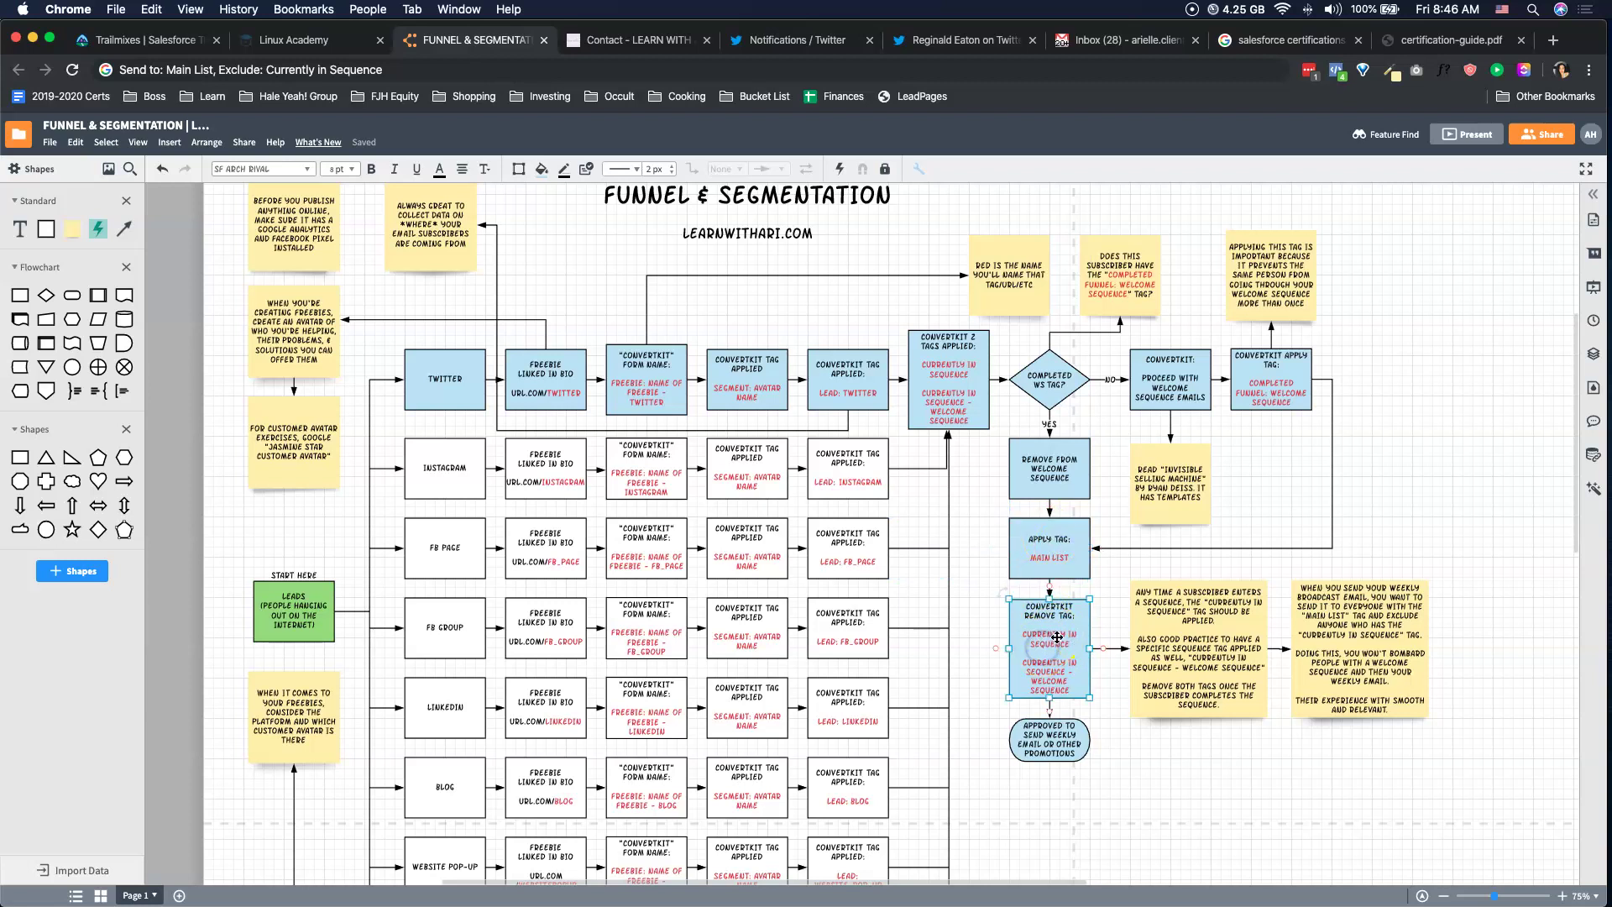
pyautogui.click(1052, 591)
pyautogui.click(1055, 681)
pyautogui.scroll(-2, 1050, 639)
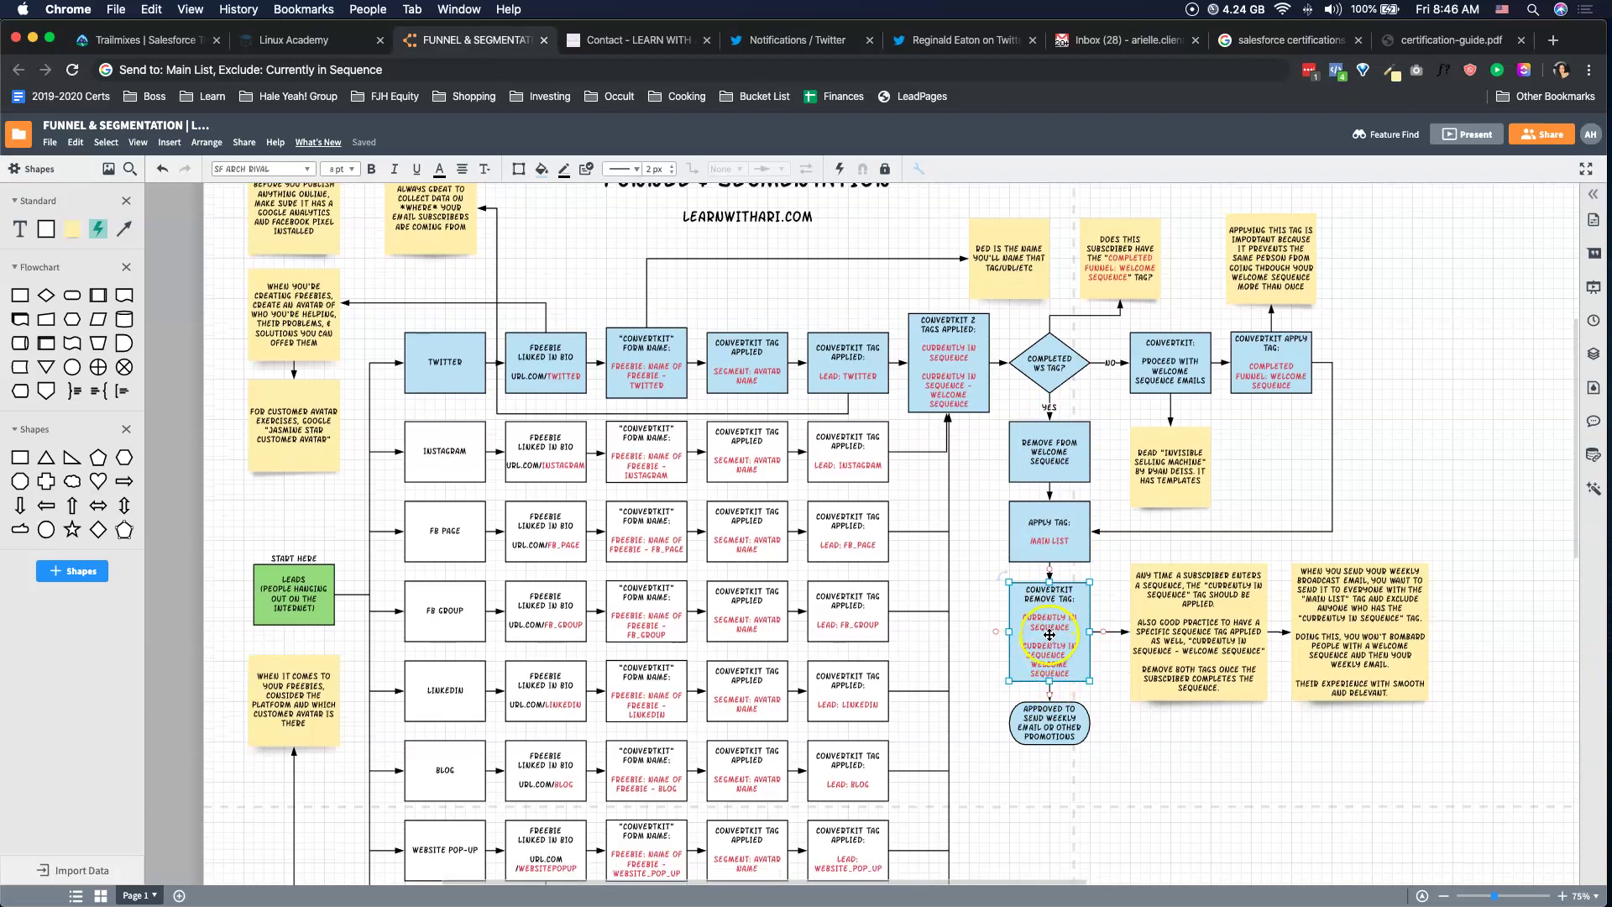
pyautogui.scroll(1, 1050, 630)
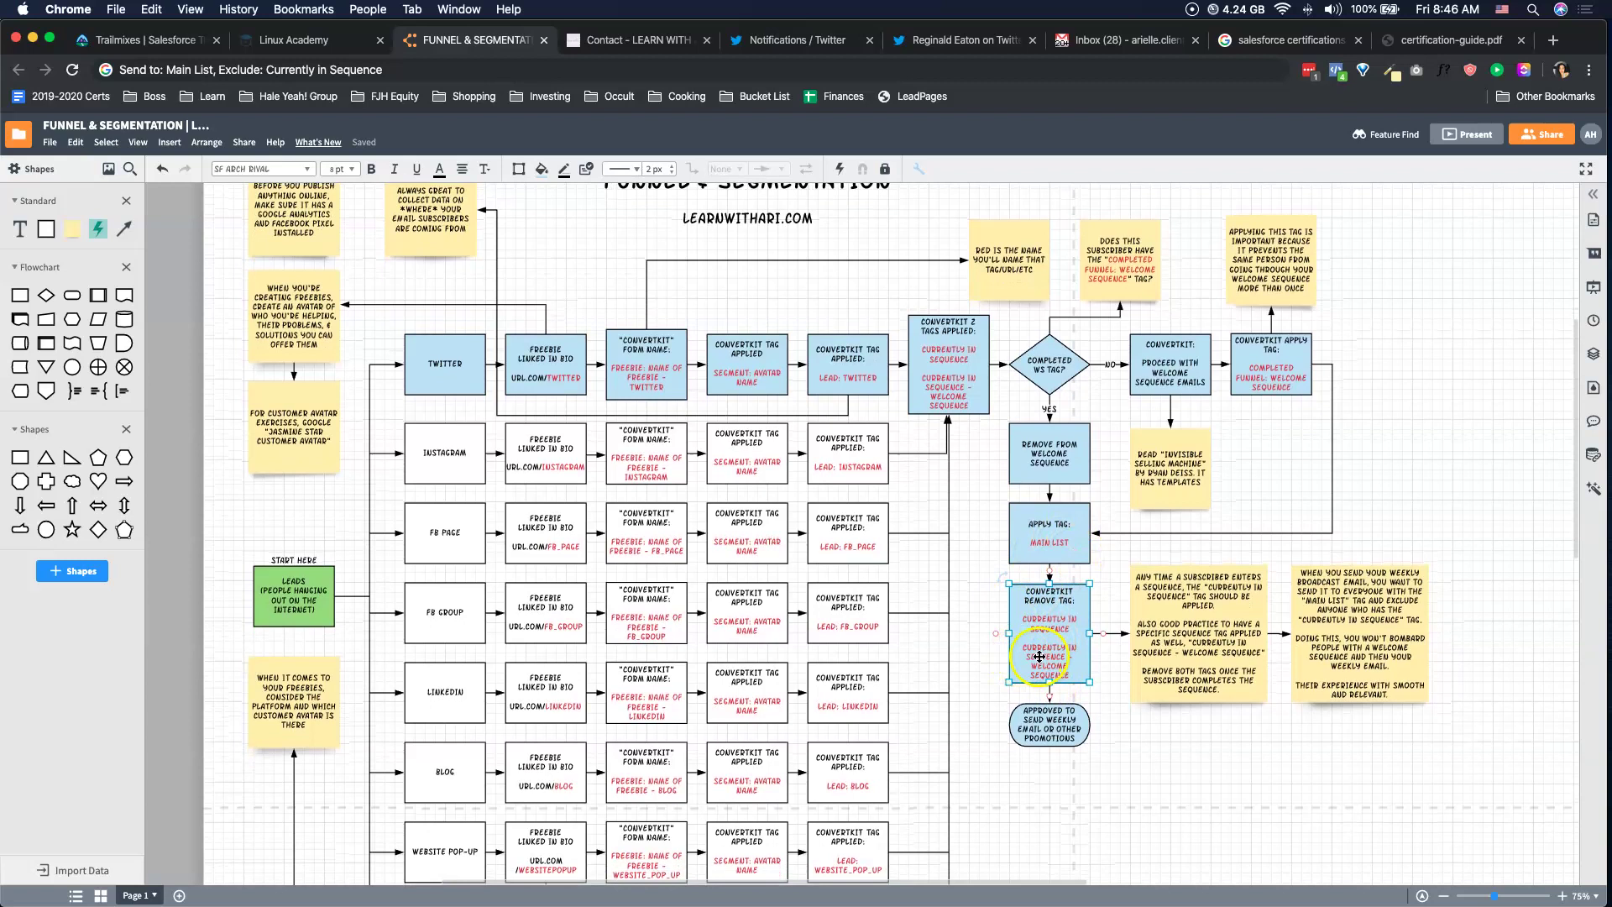
pyautogui.hscroll(-2, 1050, 619)
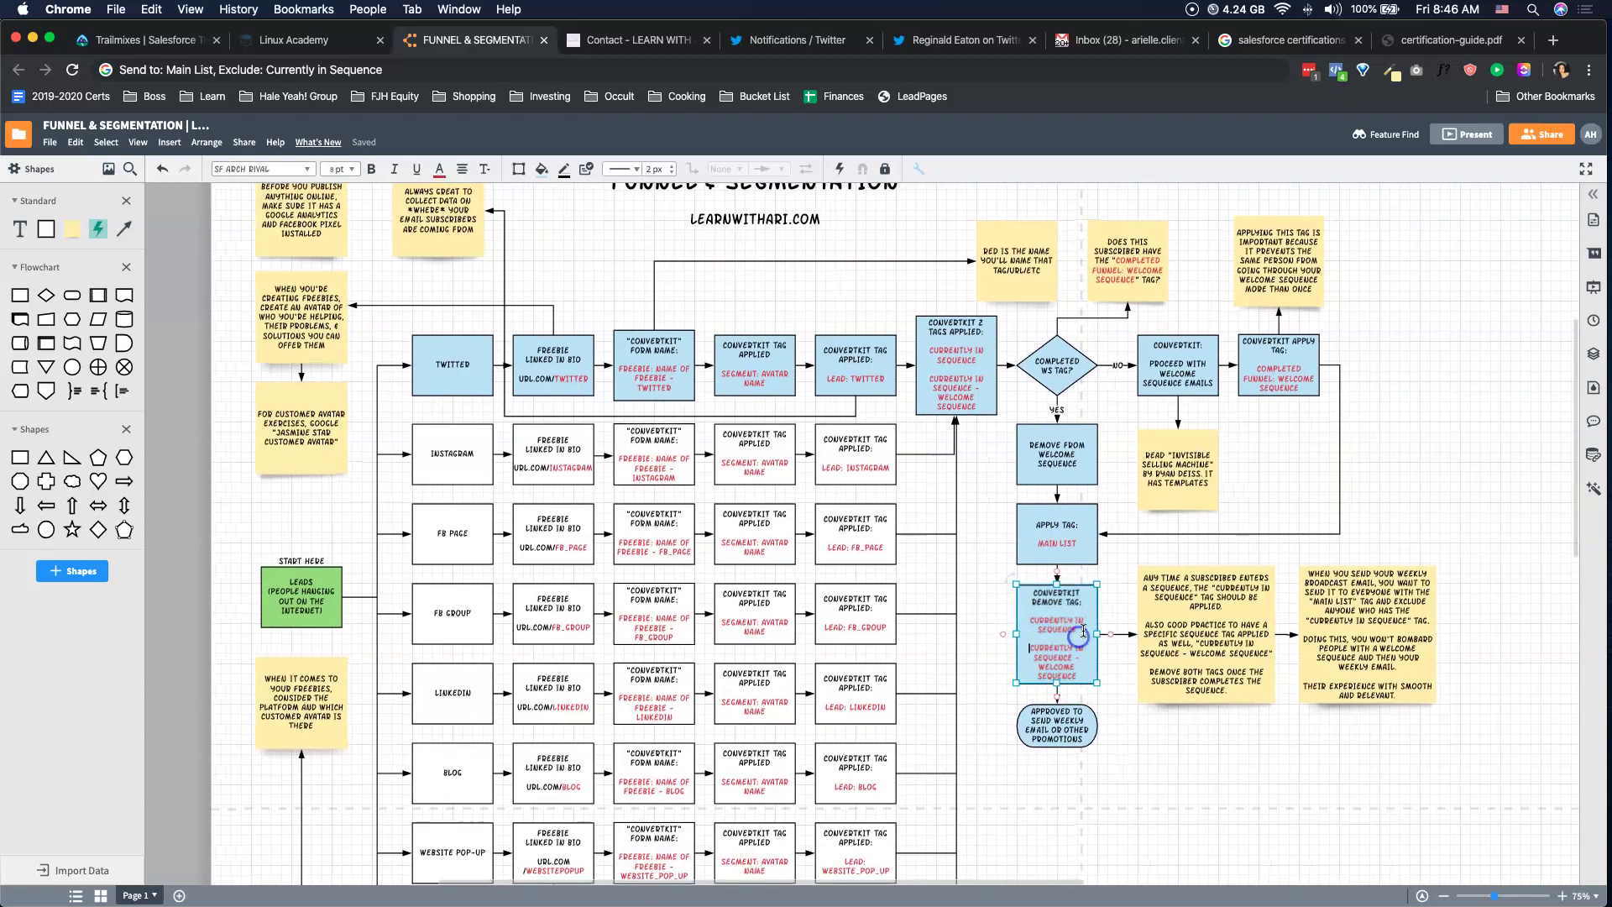
pyautogui.scroll(1, 1047, 619)
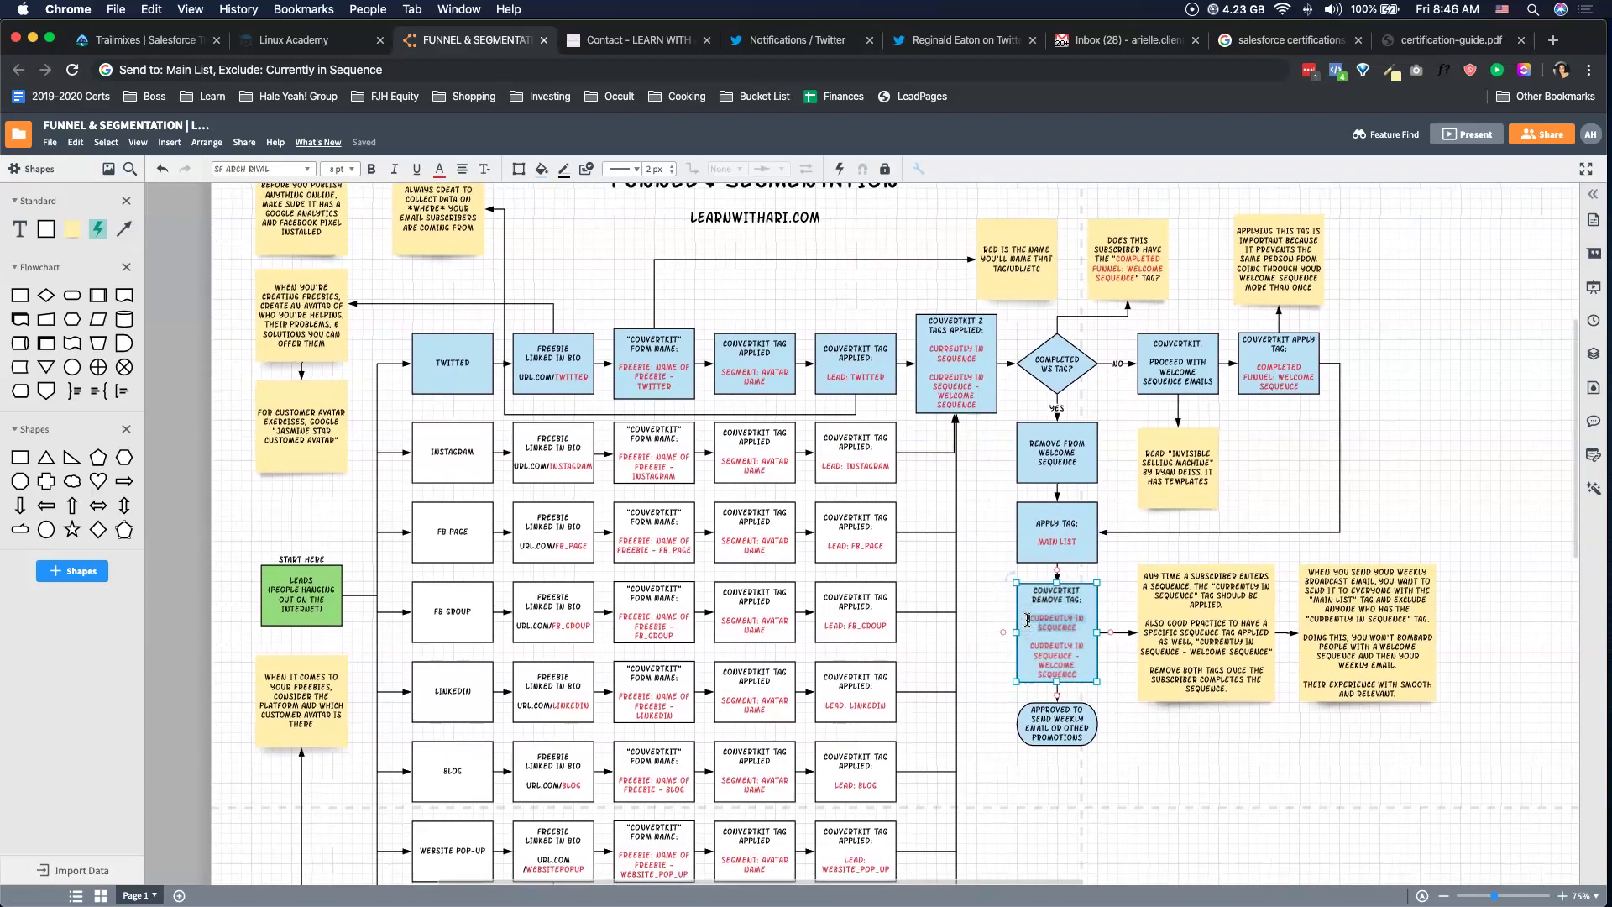
pyautogui.hscroll(3, 1151, 773)
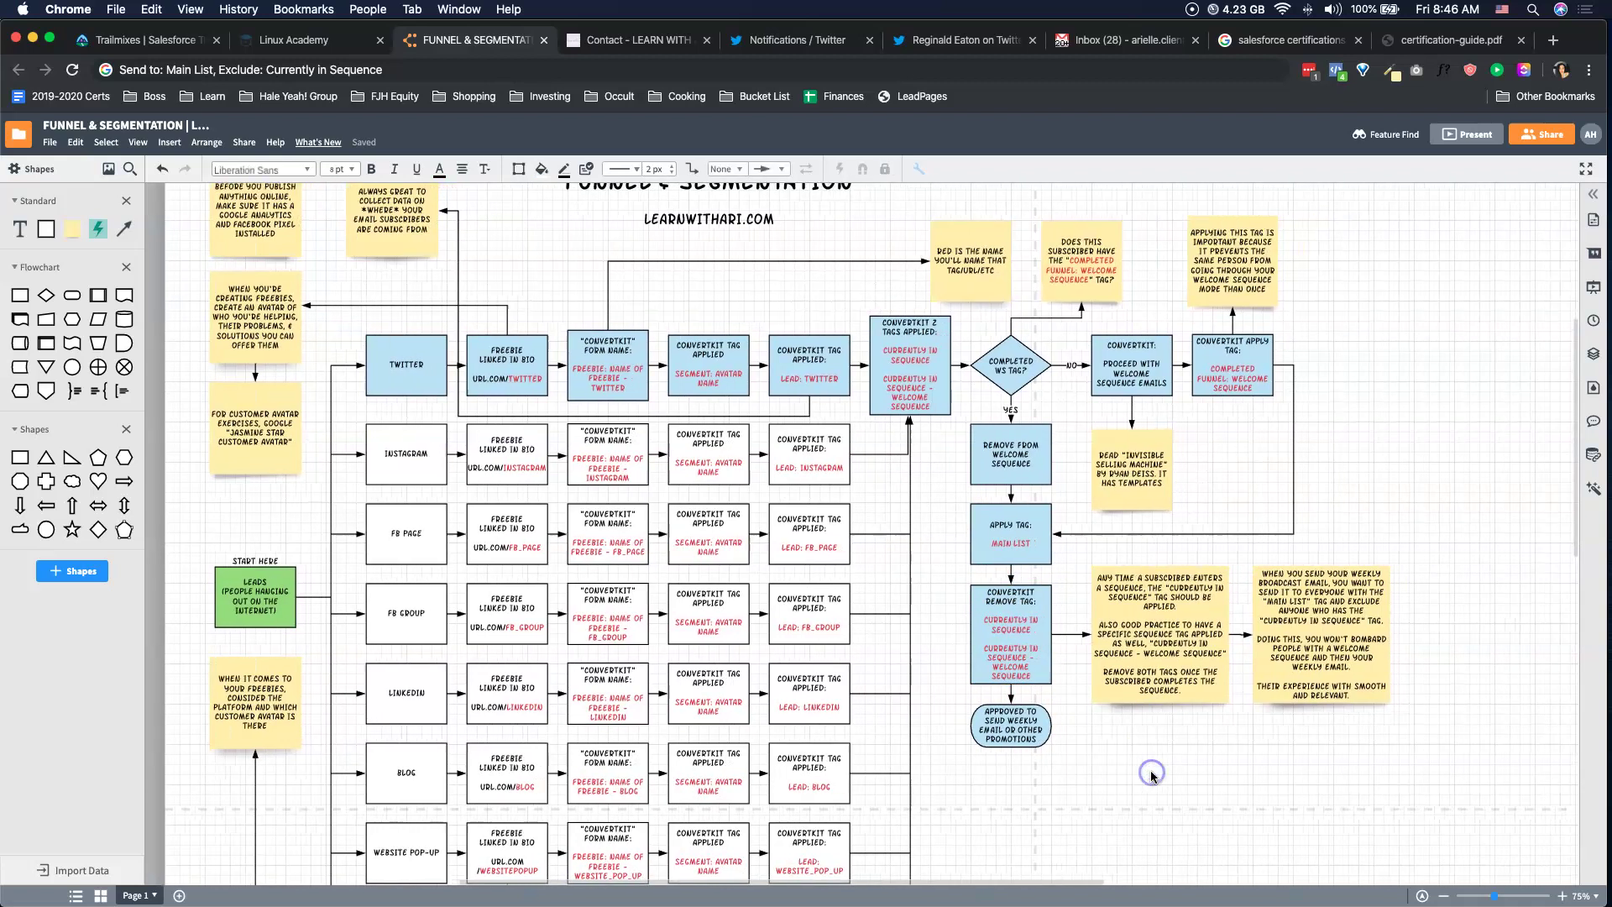
pyautogui.click(1017, 730)
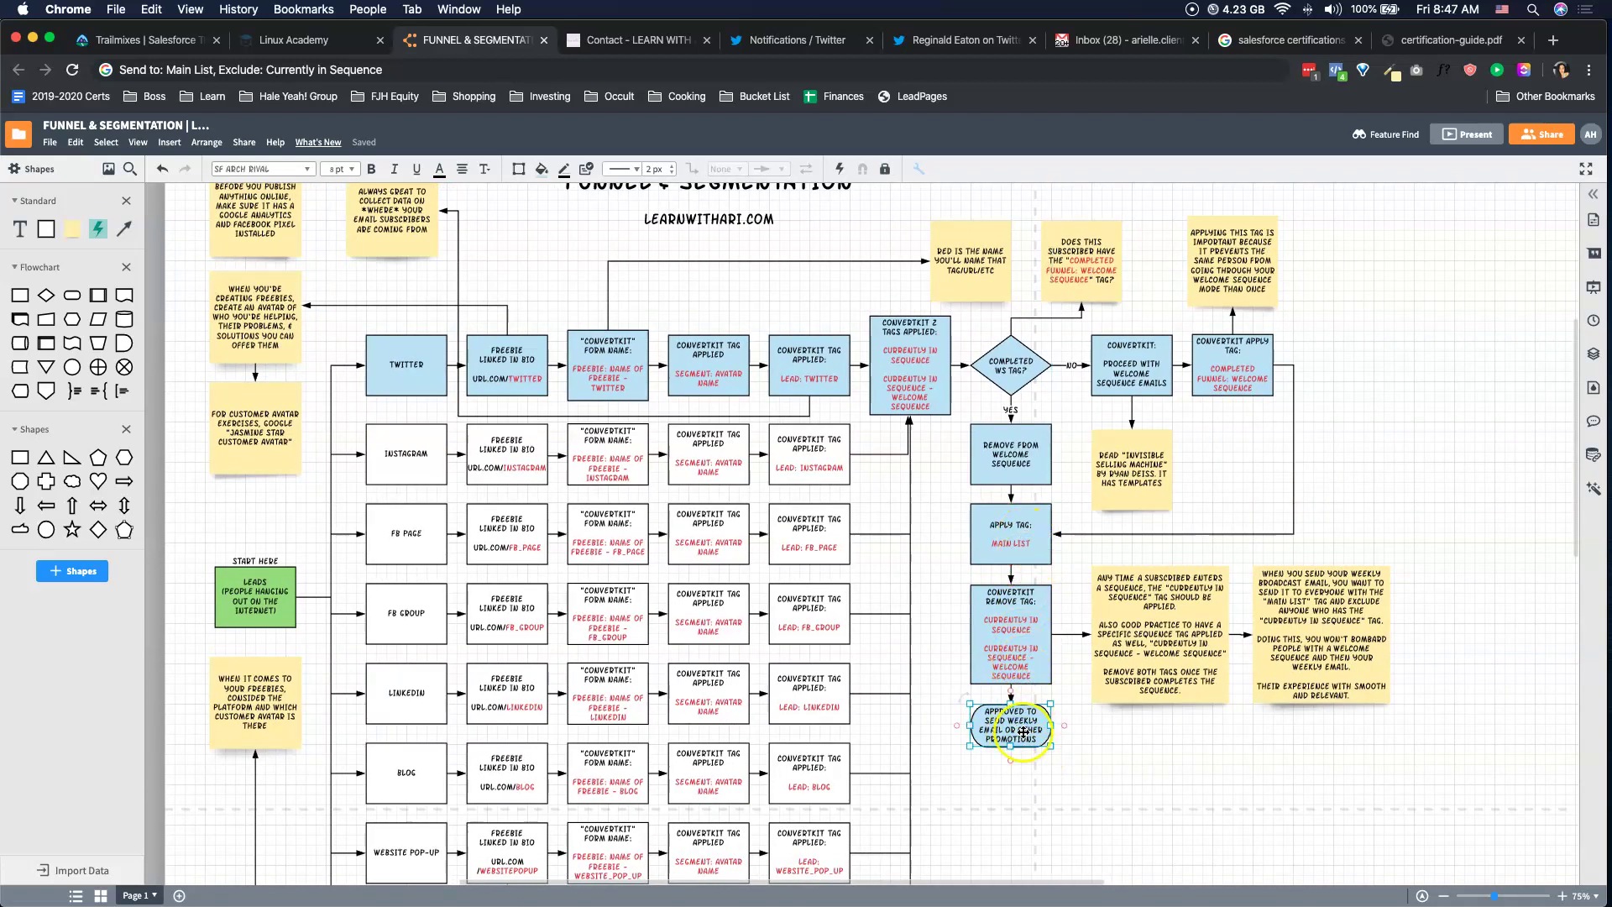
pyautogui.click(1046, 749)
pyautogui.scroll(-5, 1067, 760)
pyautogui.click(379, 255)
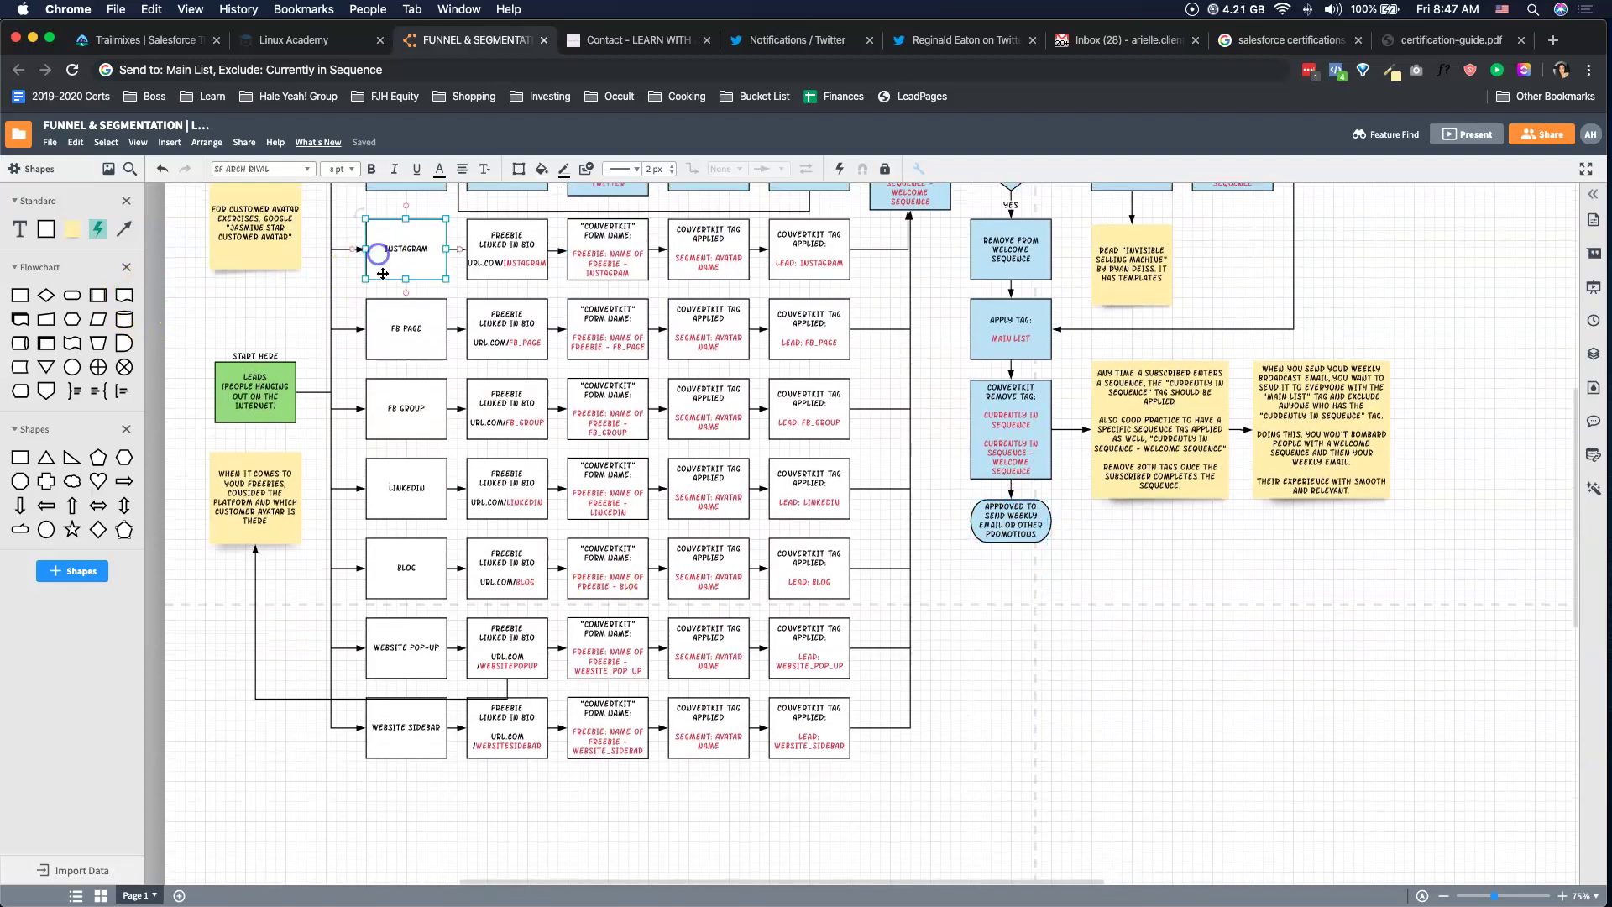
pyautogui.click(409, 556)
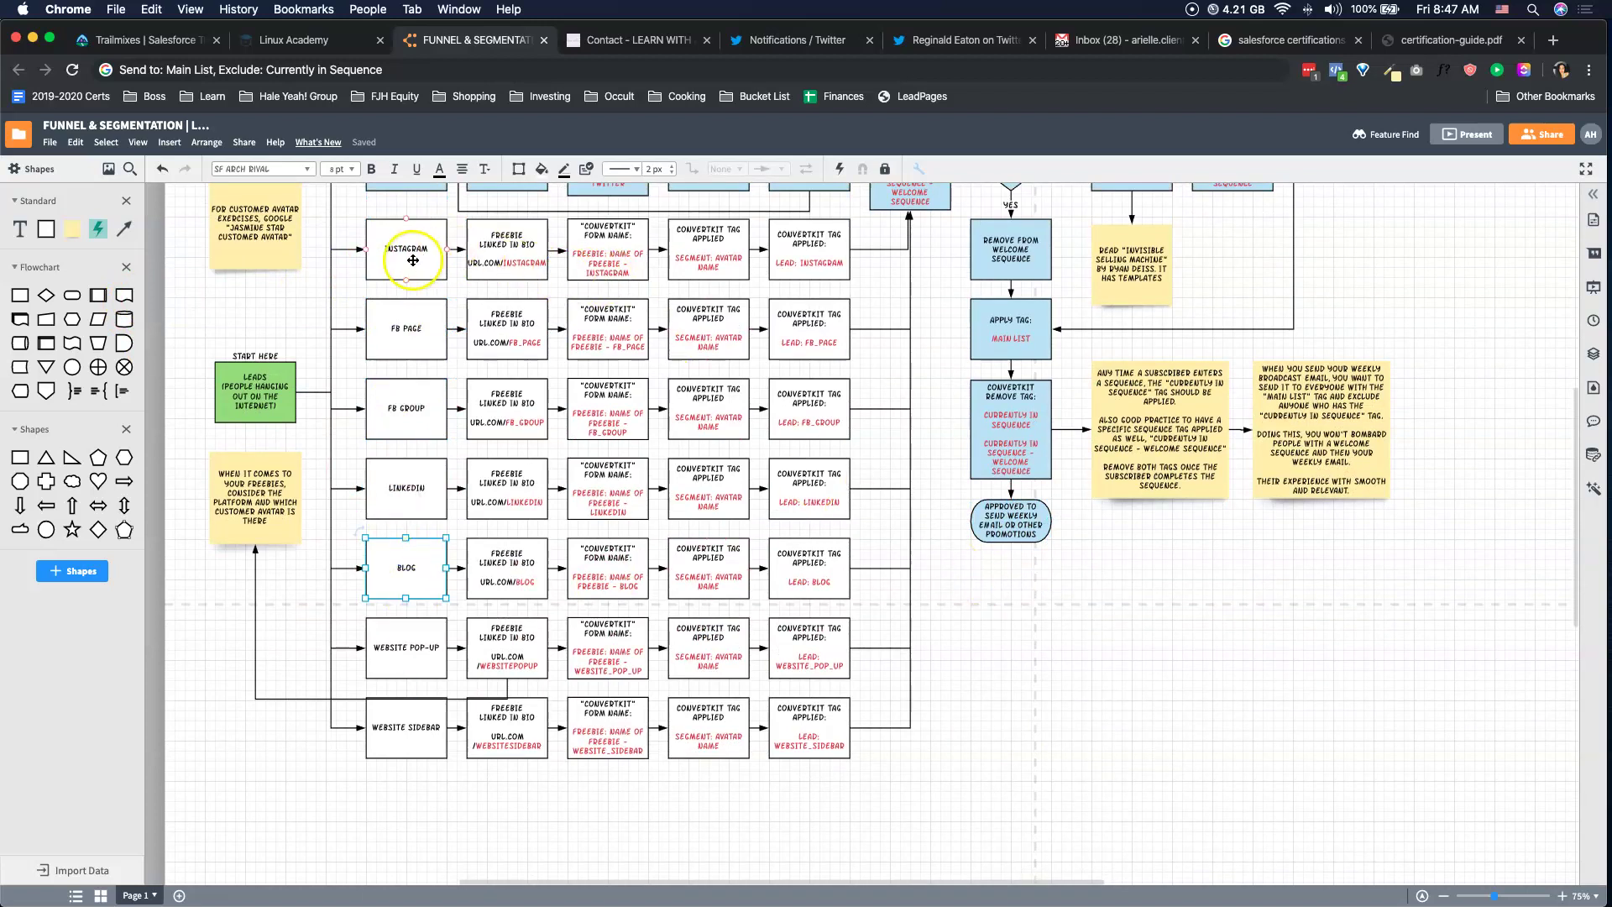
pyautogui.scroll(2, 413, 260)
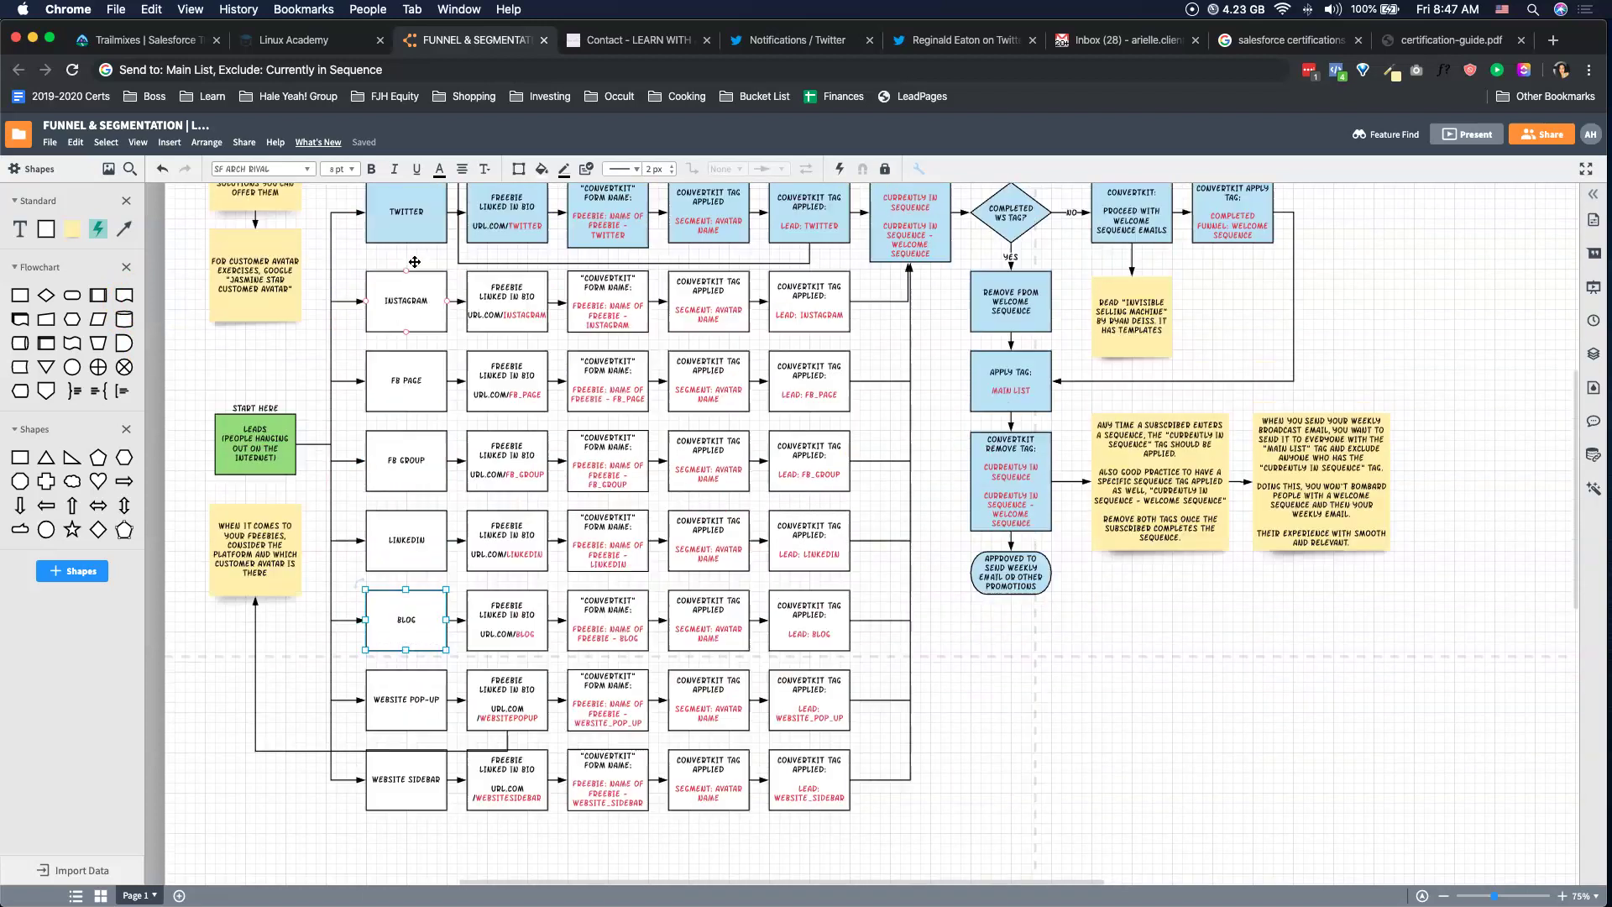
pyautogui.click(413, 324)
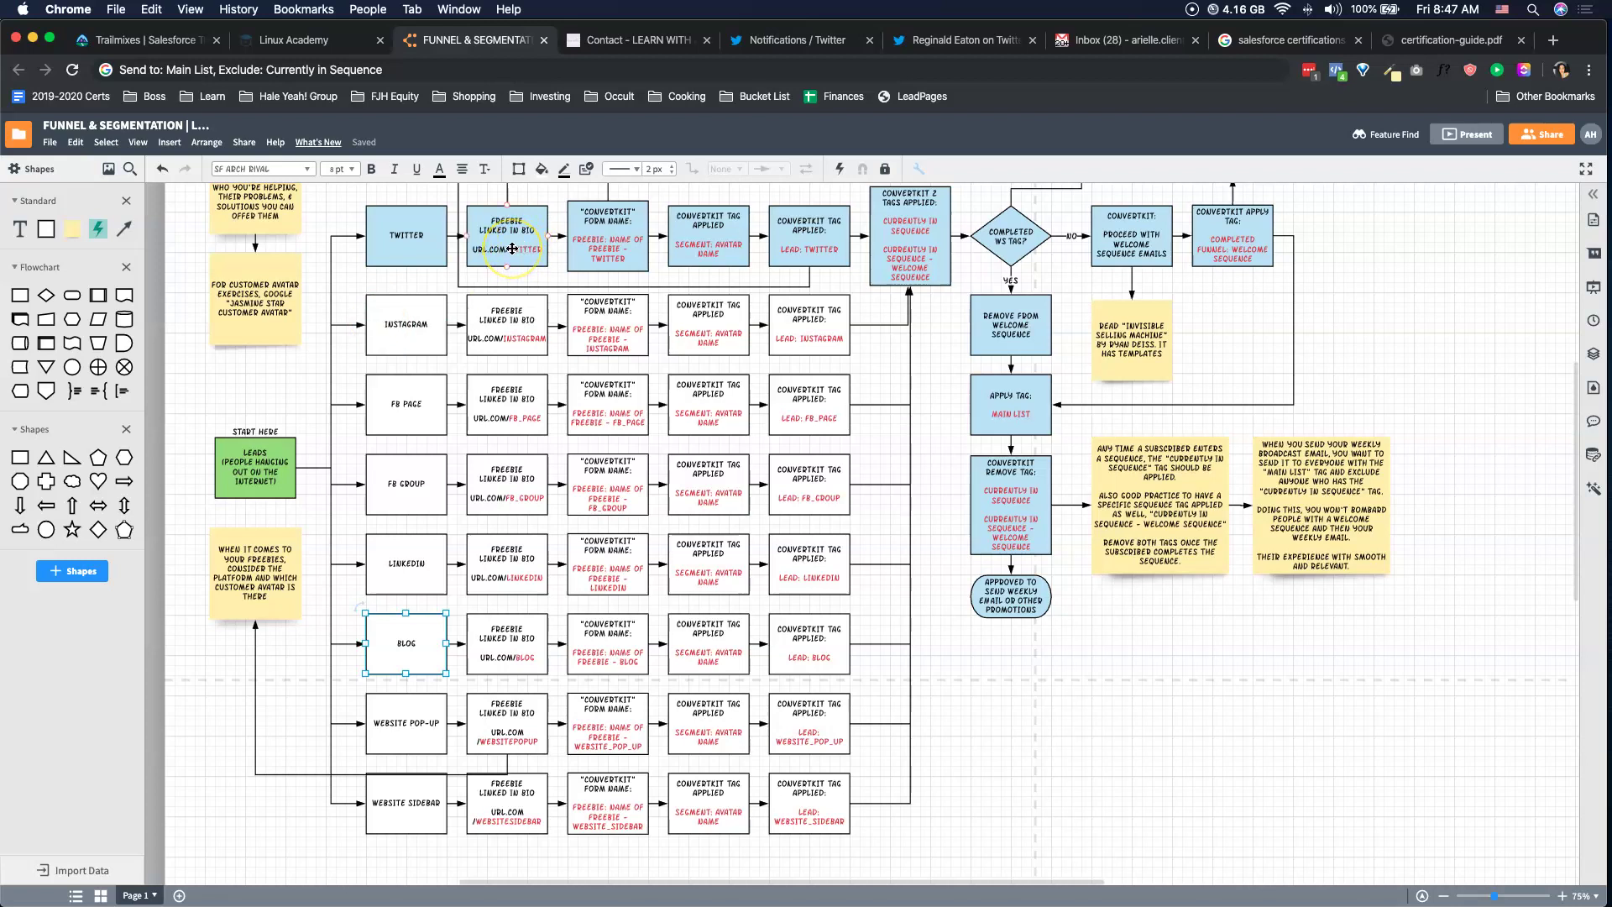
pyautogui.click(634, 44)
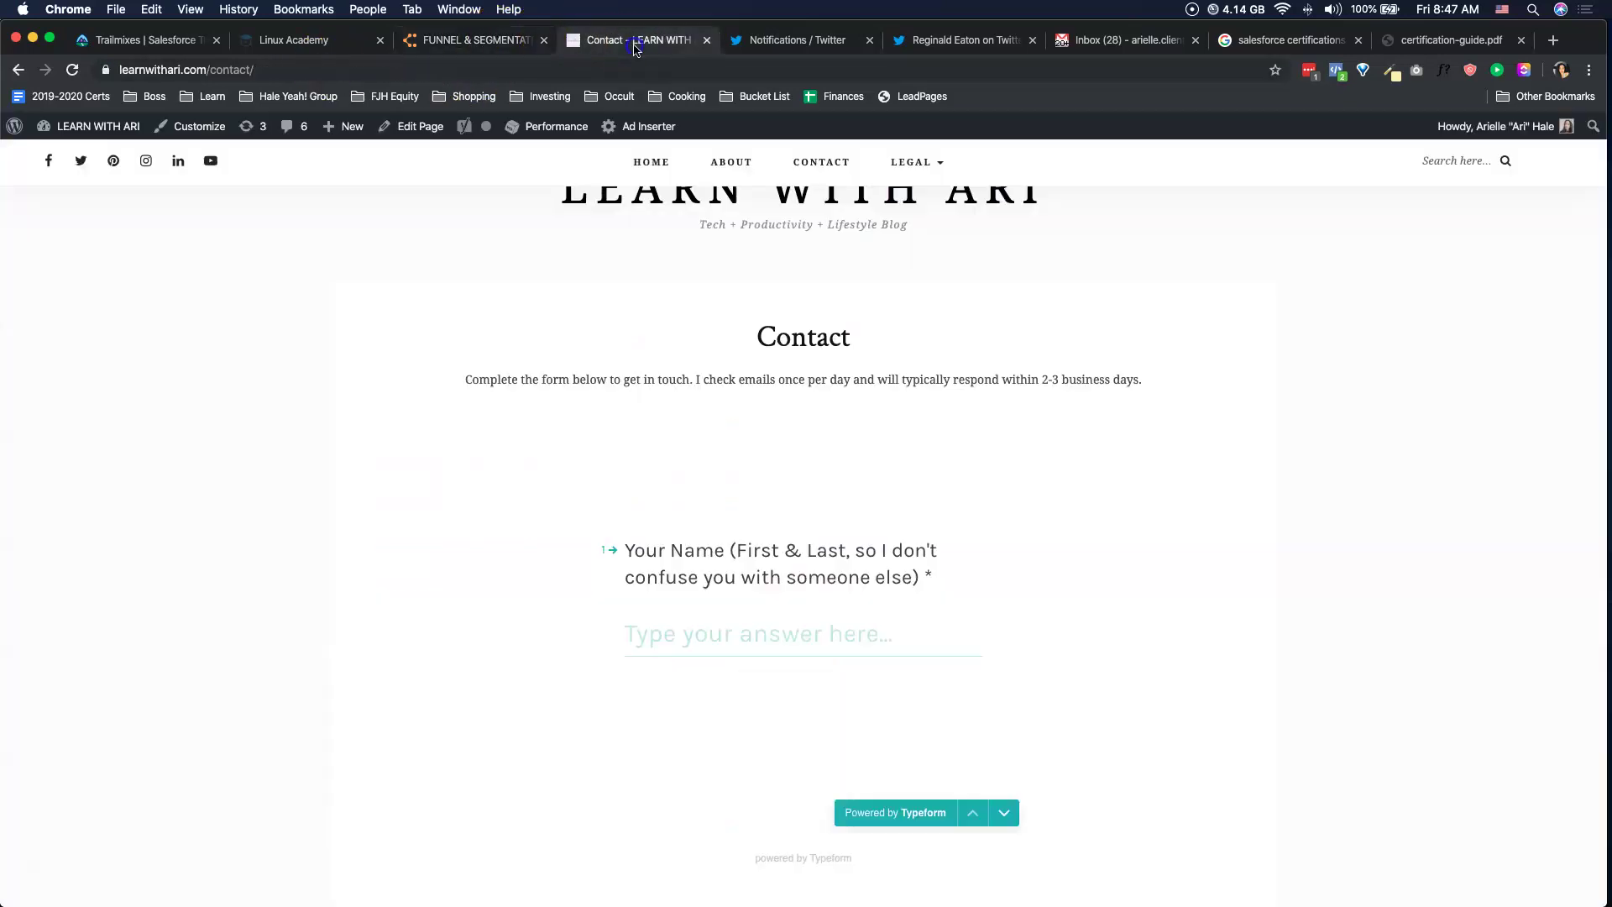
pyautogui.click(470, 49)
pyautogui.click(418, 337)
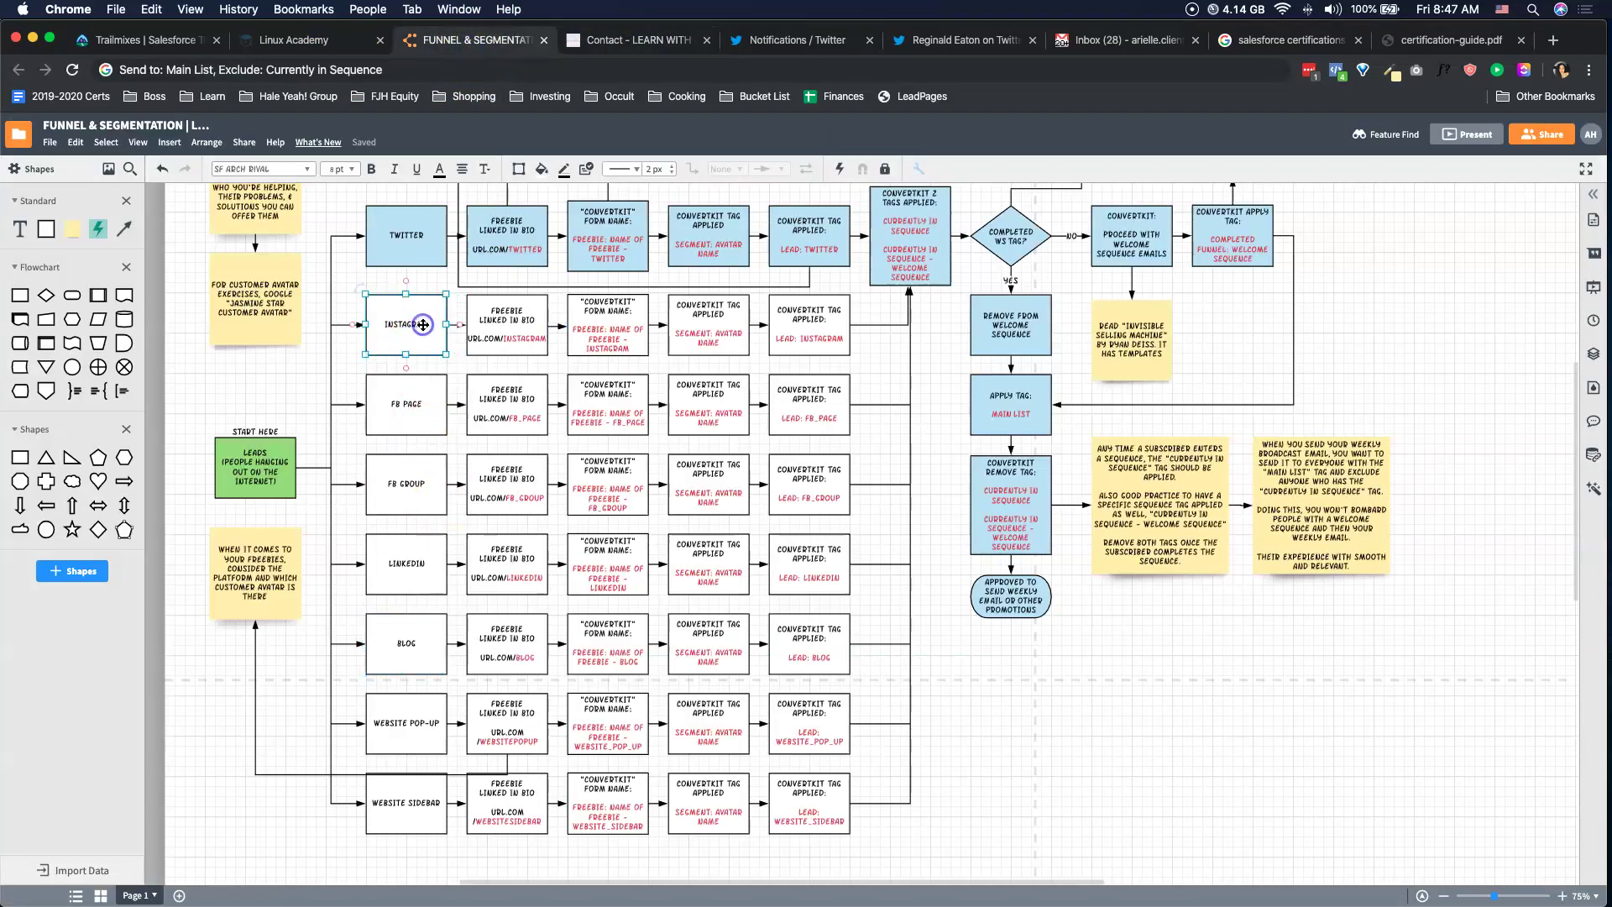
pyautogui.click(604, 327)
pyautogui.click(605, 334)
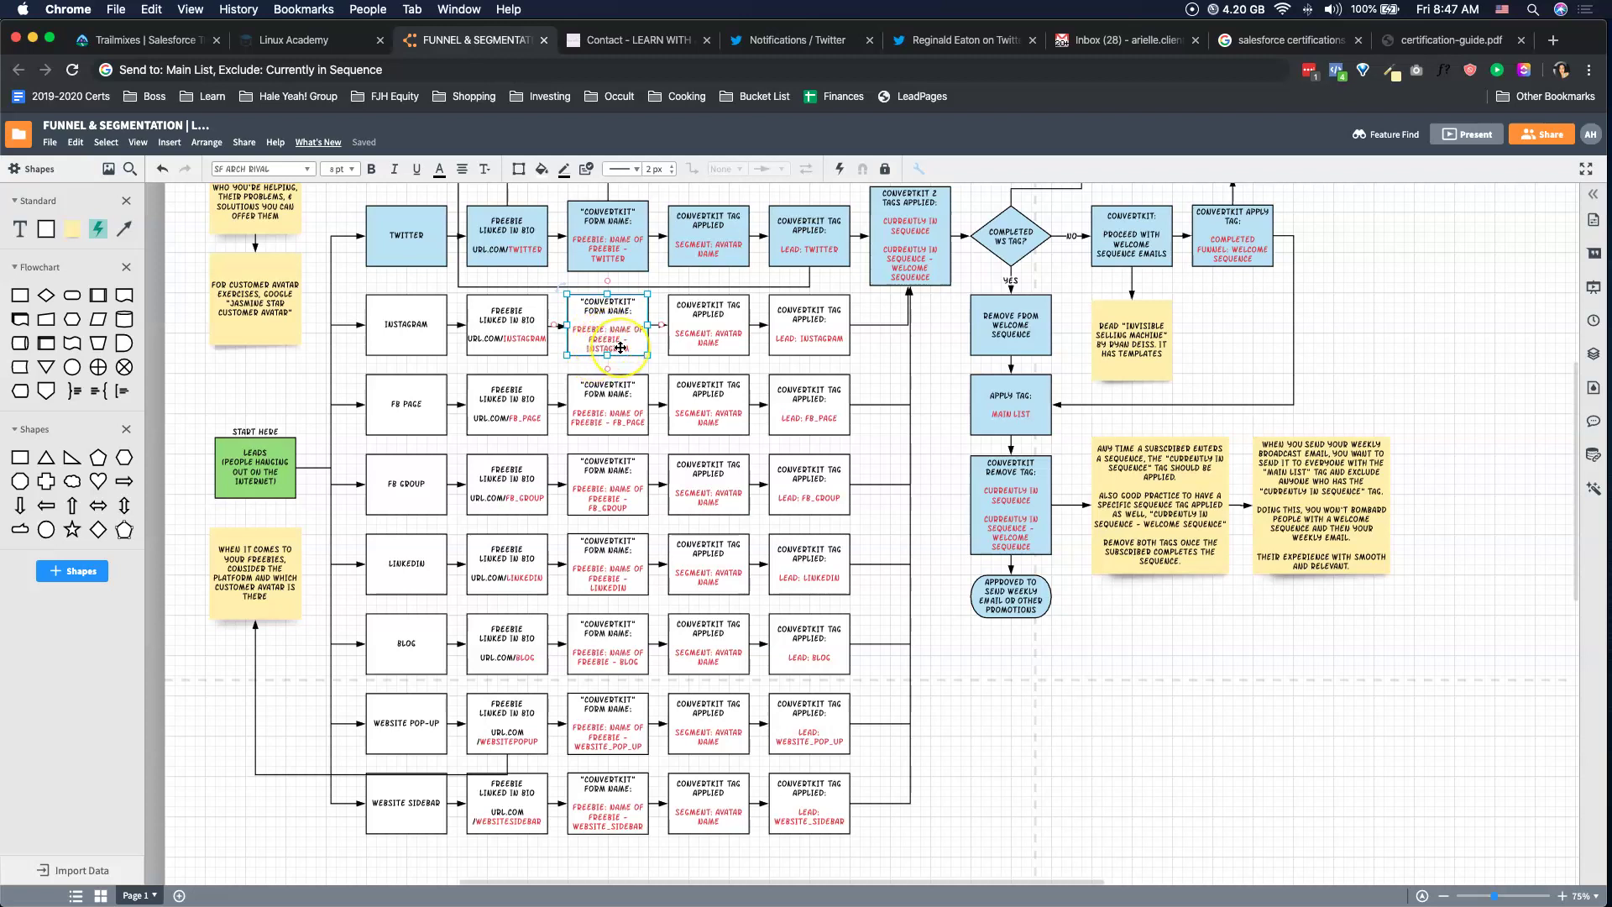
pyautogui.click(813, 335)
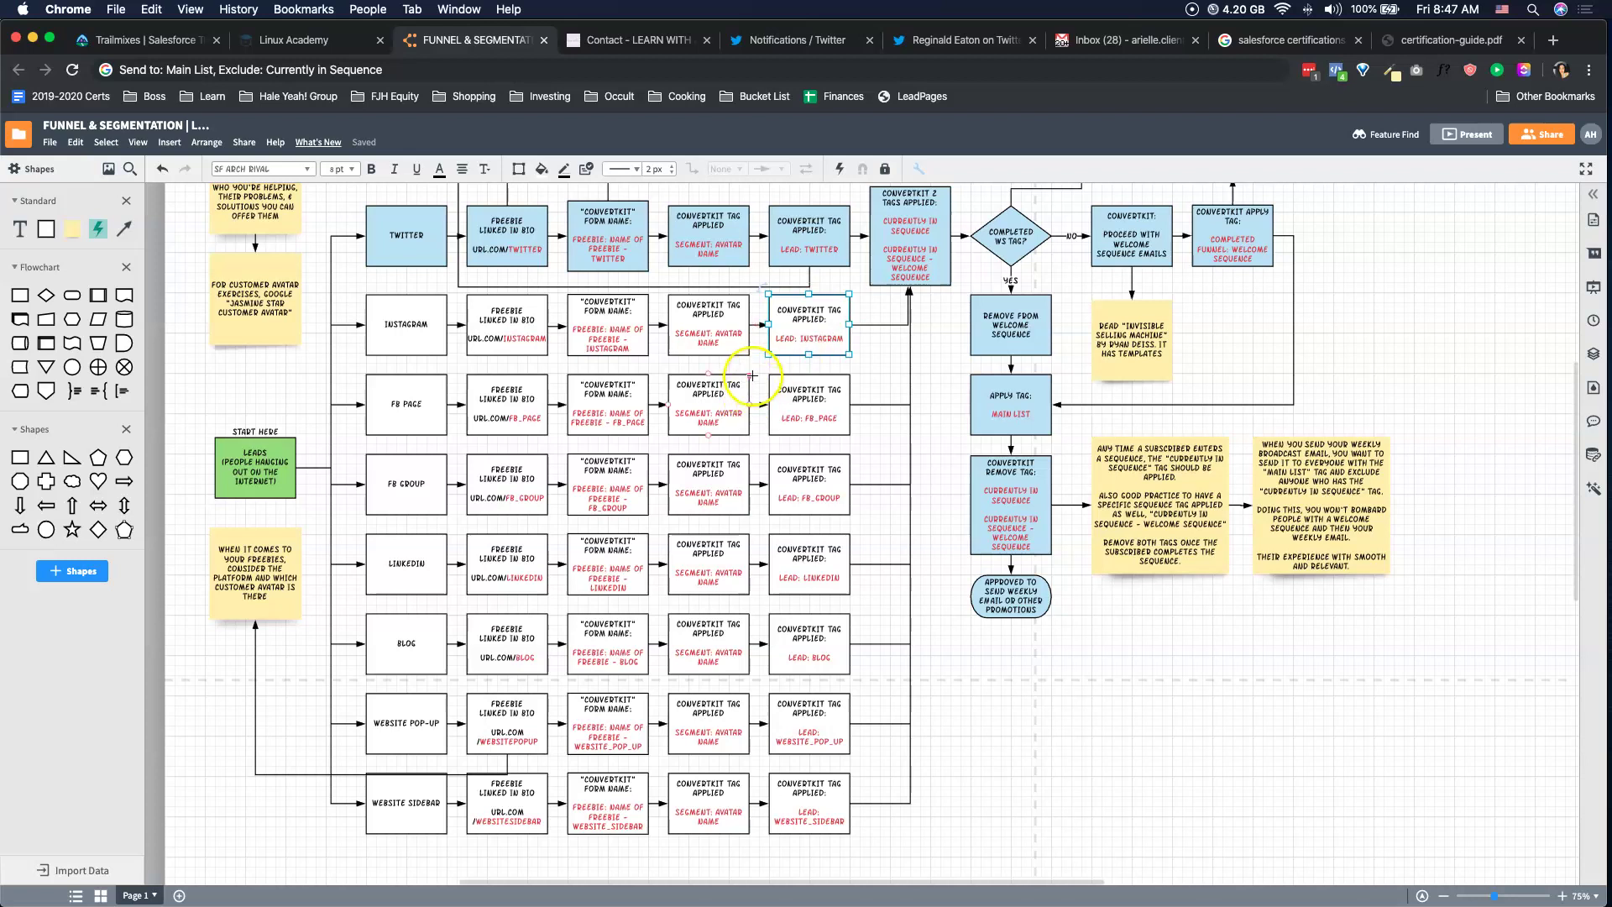
pyautogui.scroll(3, 783, 430)
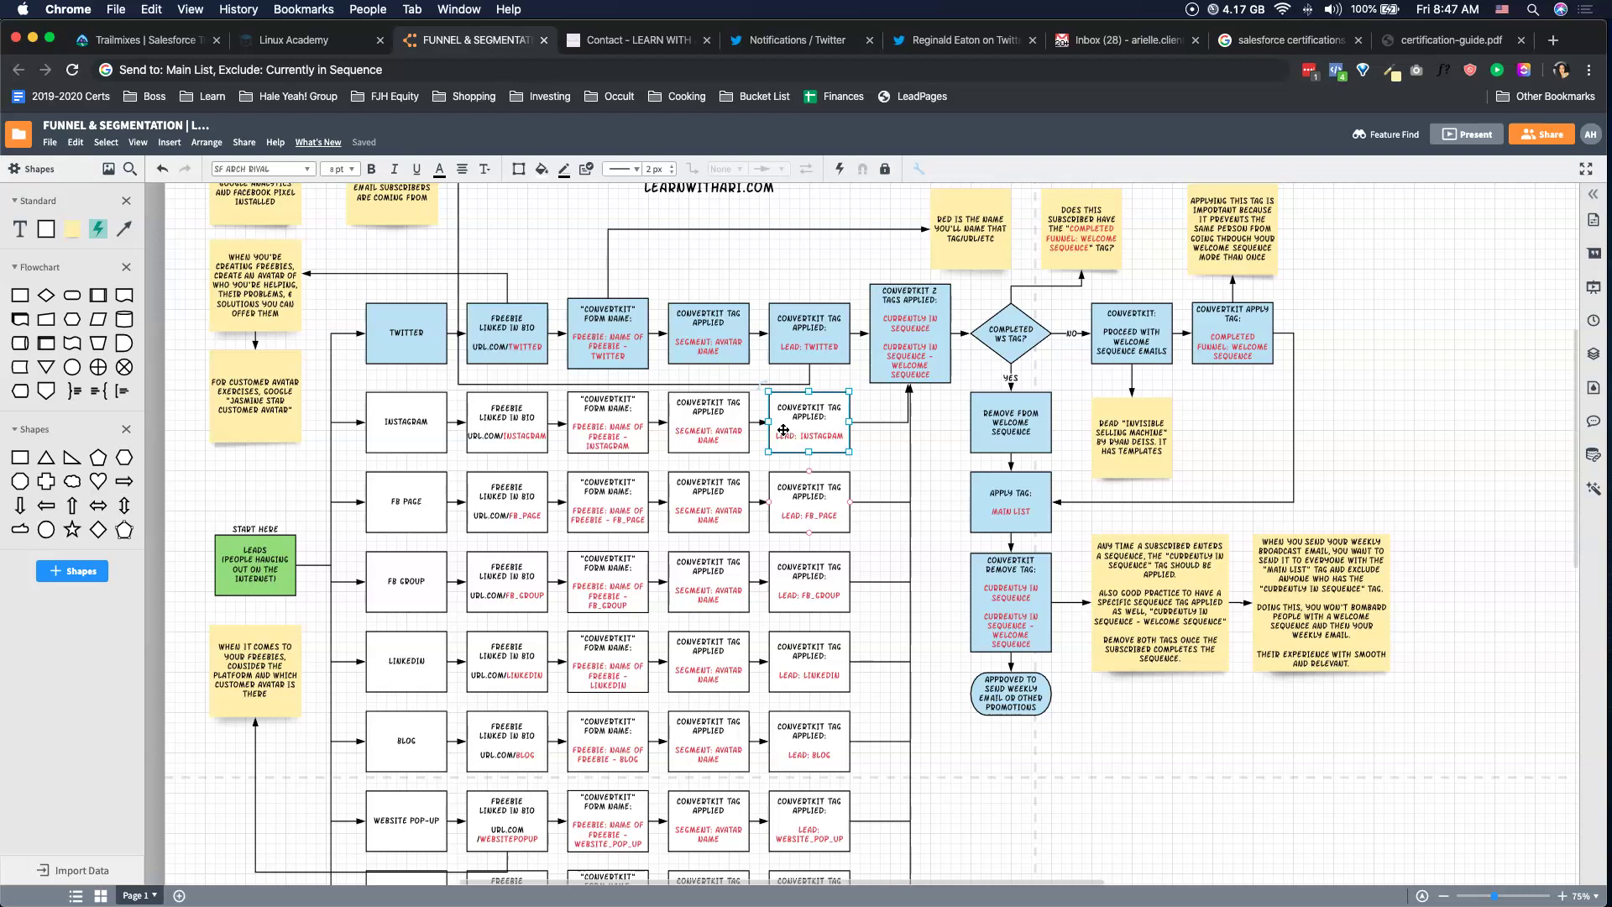
pyautogui.scroll(5, 1052, 488)
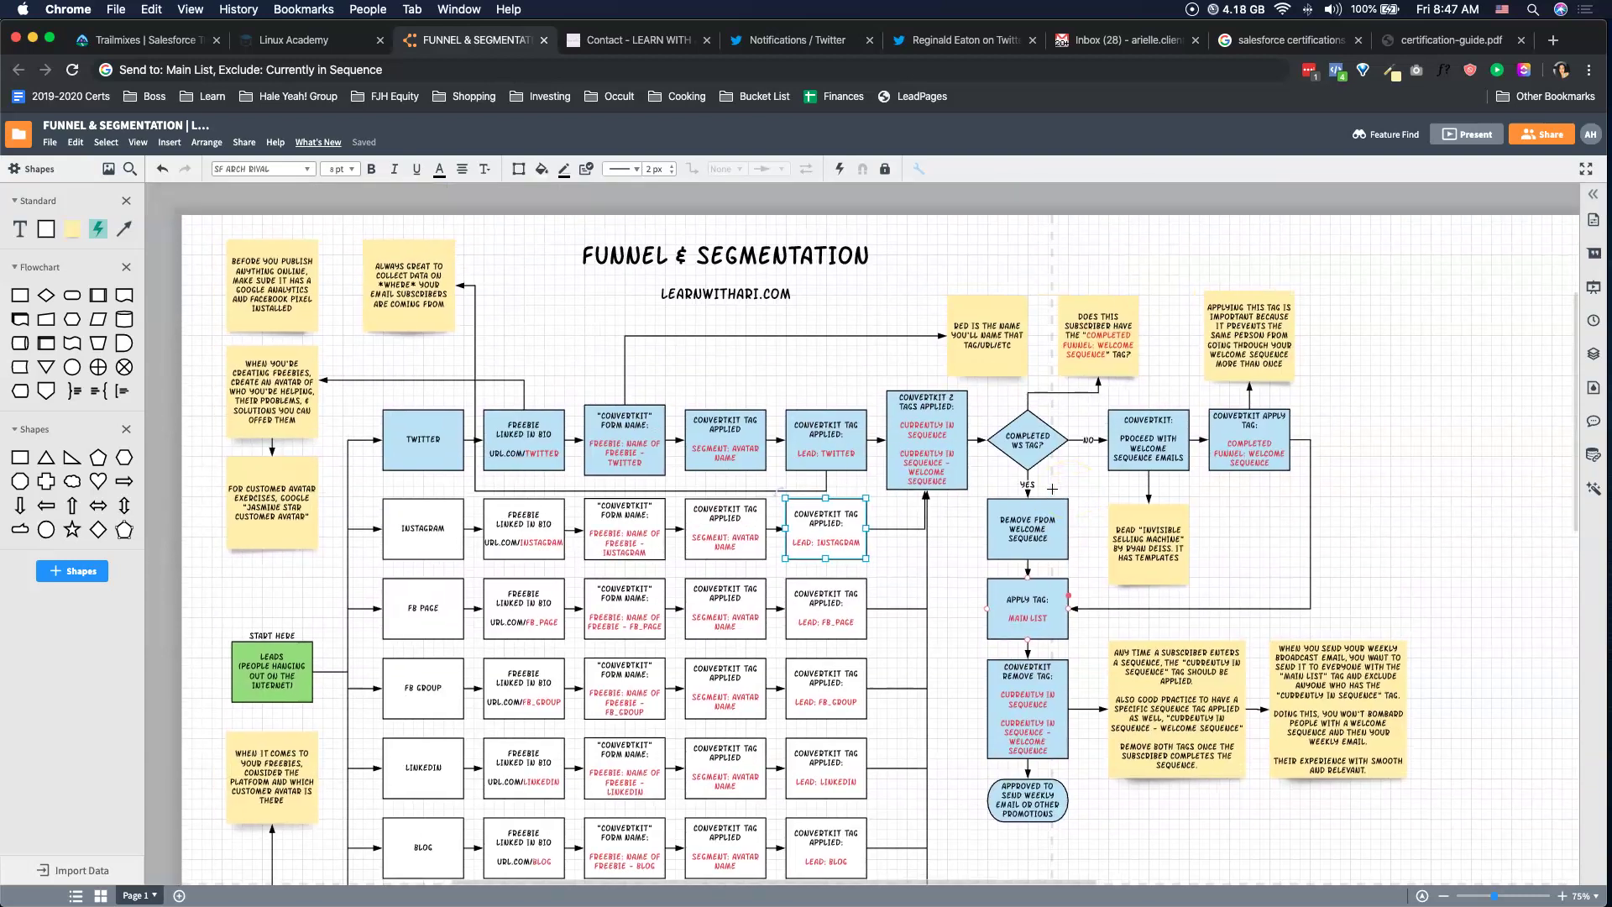
pyautogui.hscroll(3, 1052, 489)
pyautogui.scroll(-2, 1052, 489)
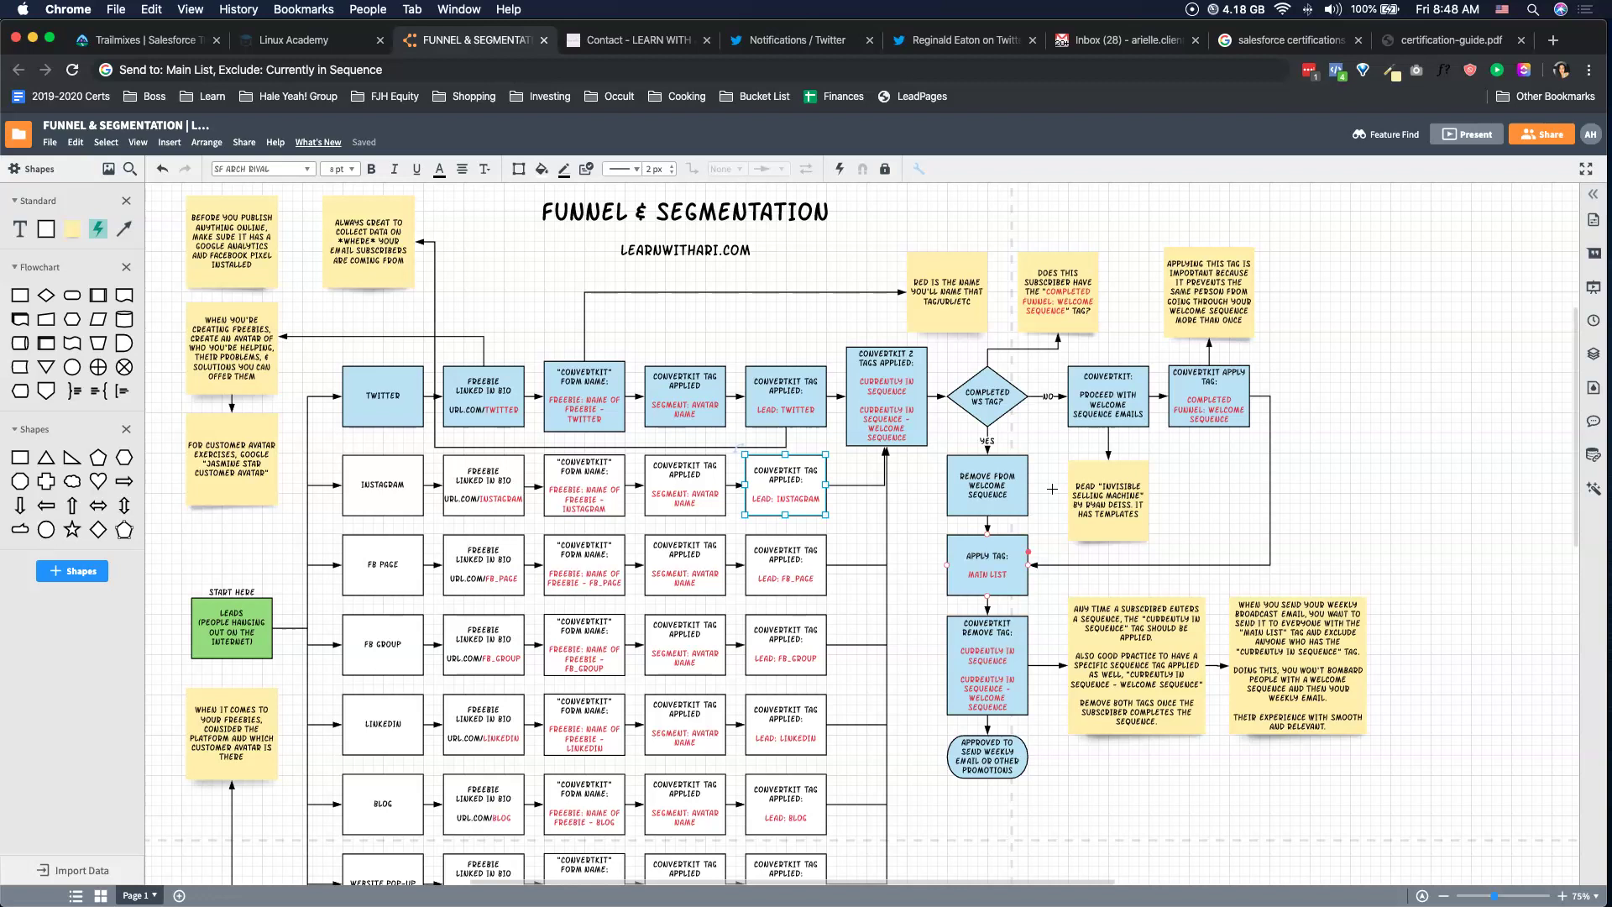
pyautogui.scroll(-10, 1053, 489)
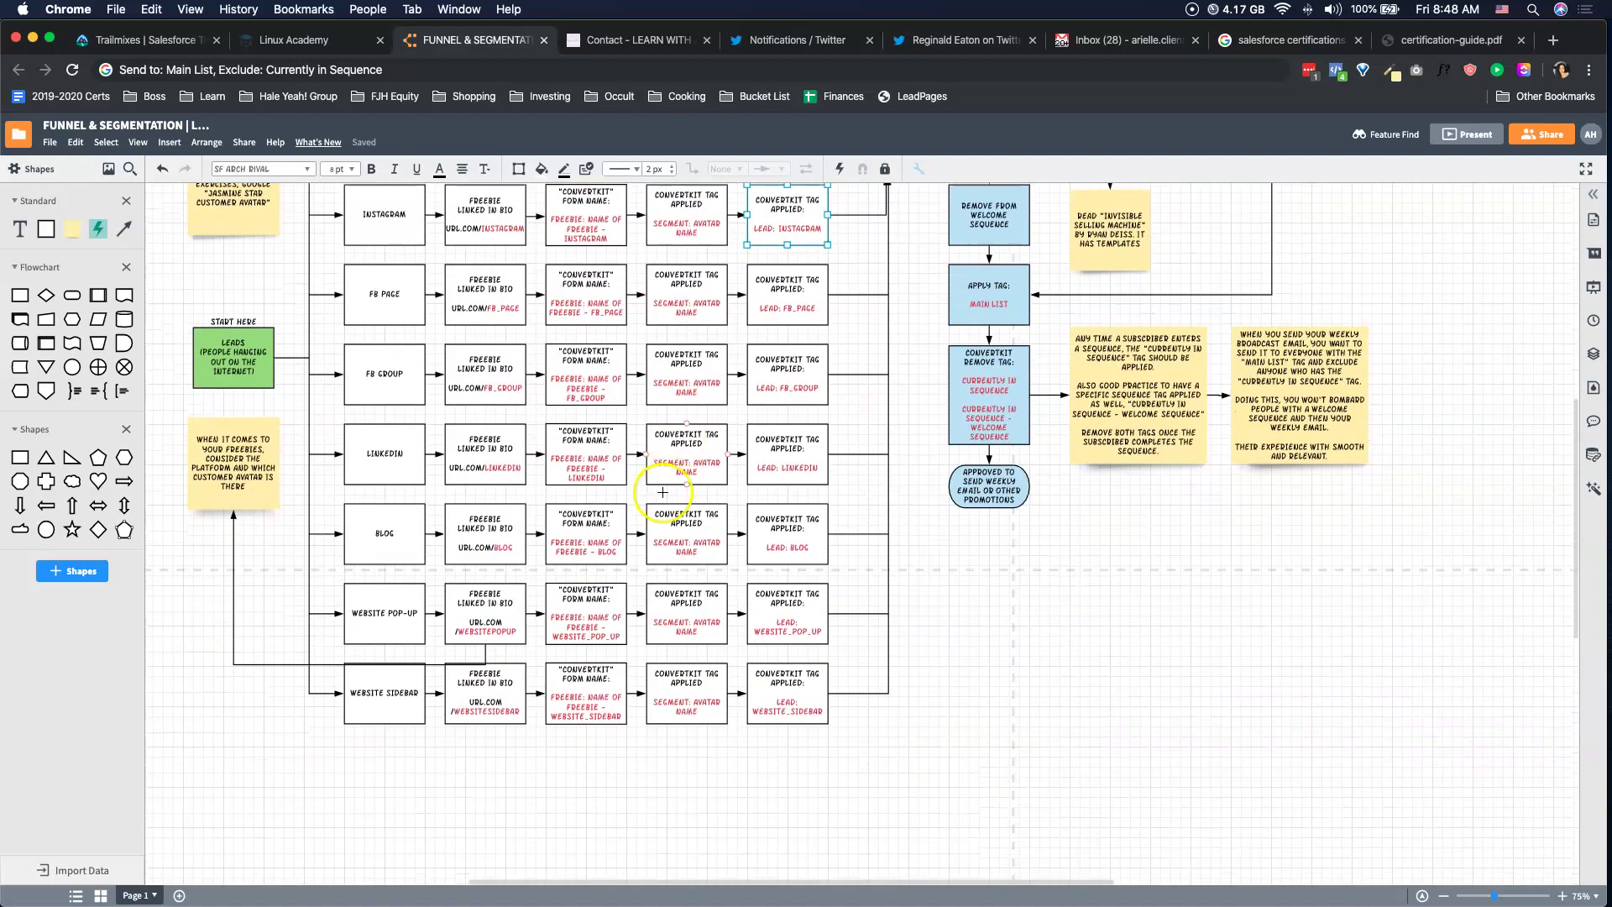
pyautogui.click(644, 510)
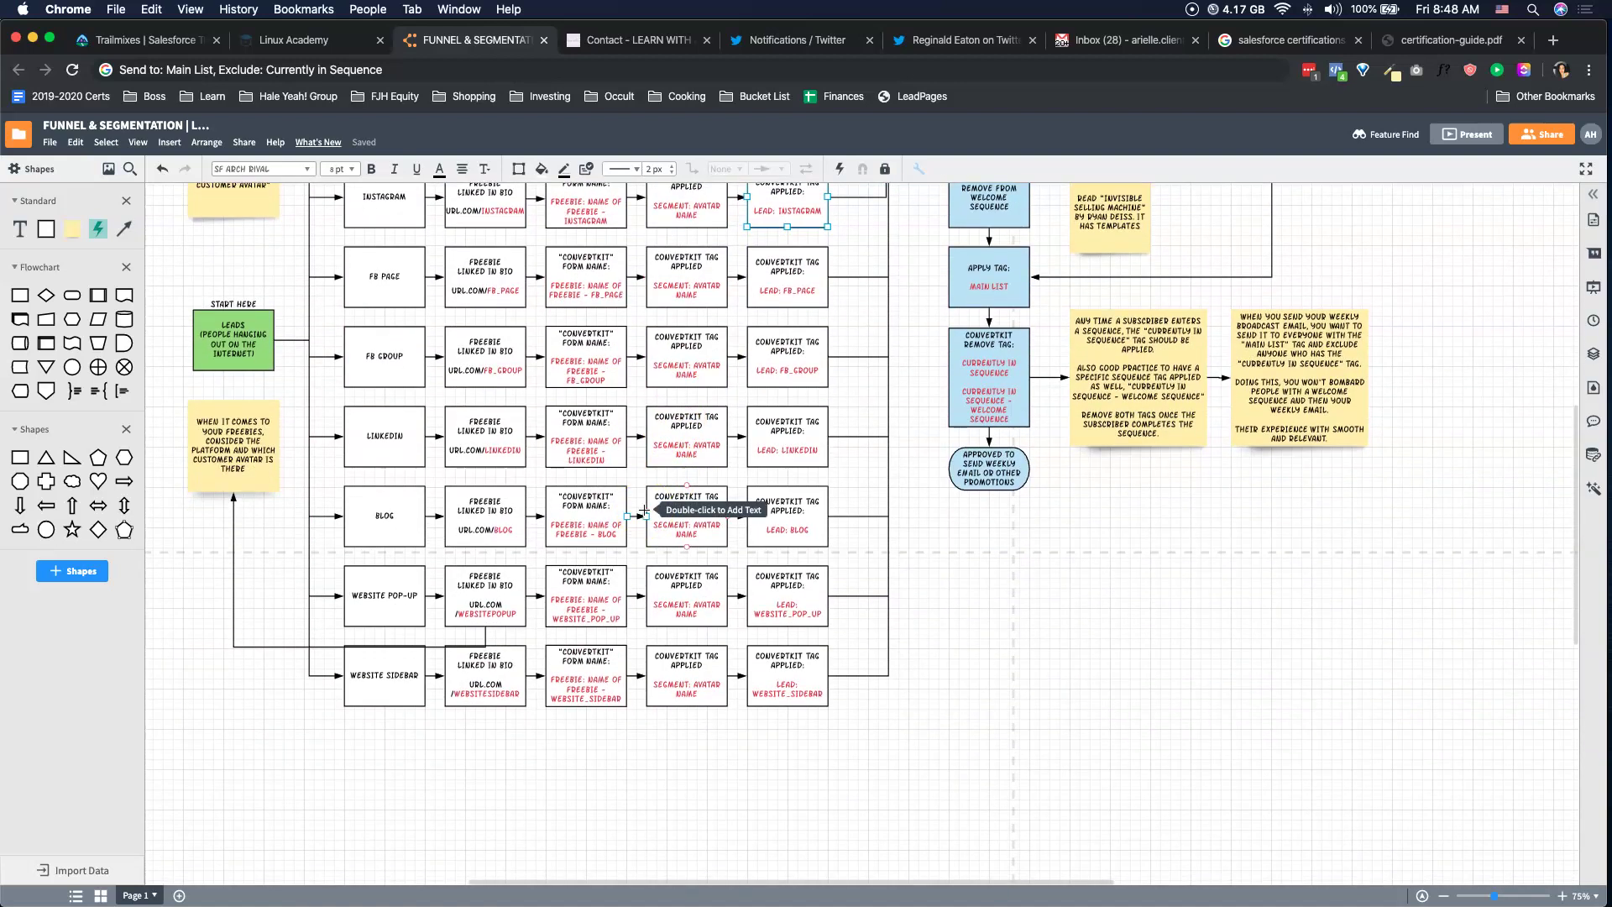
pyautogui.click(605, 540)
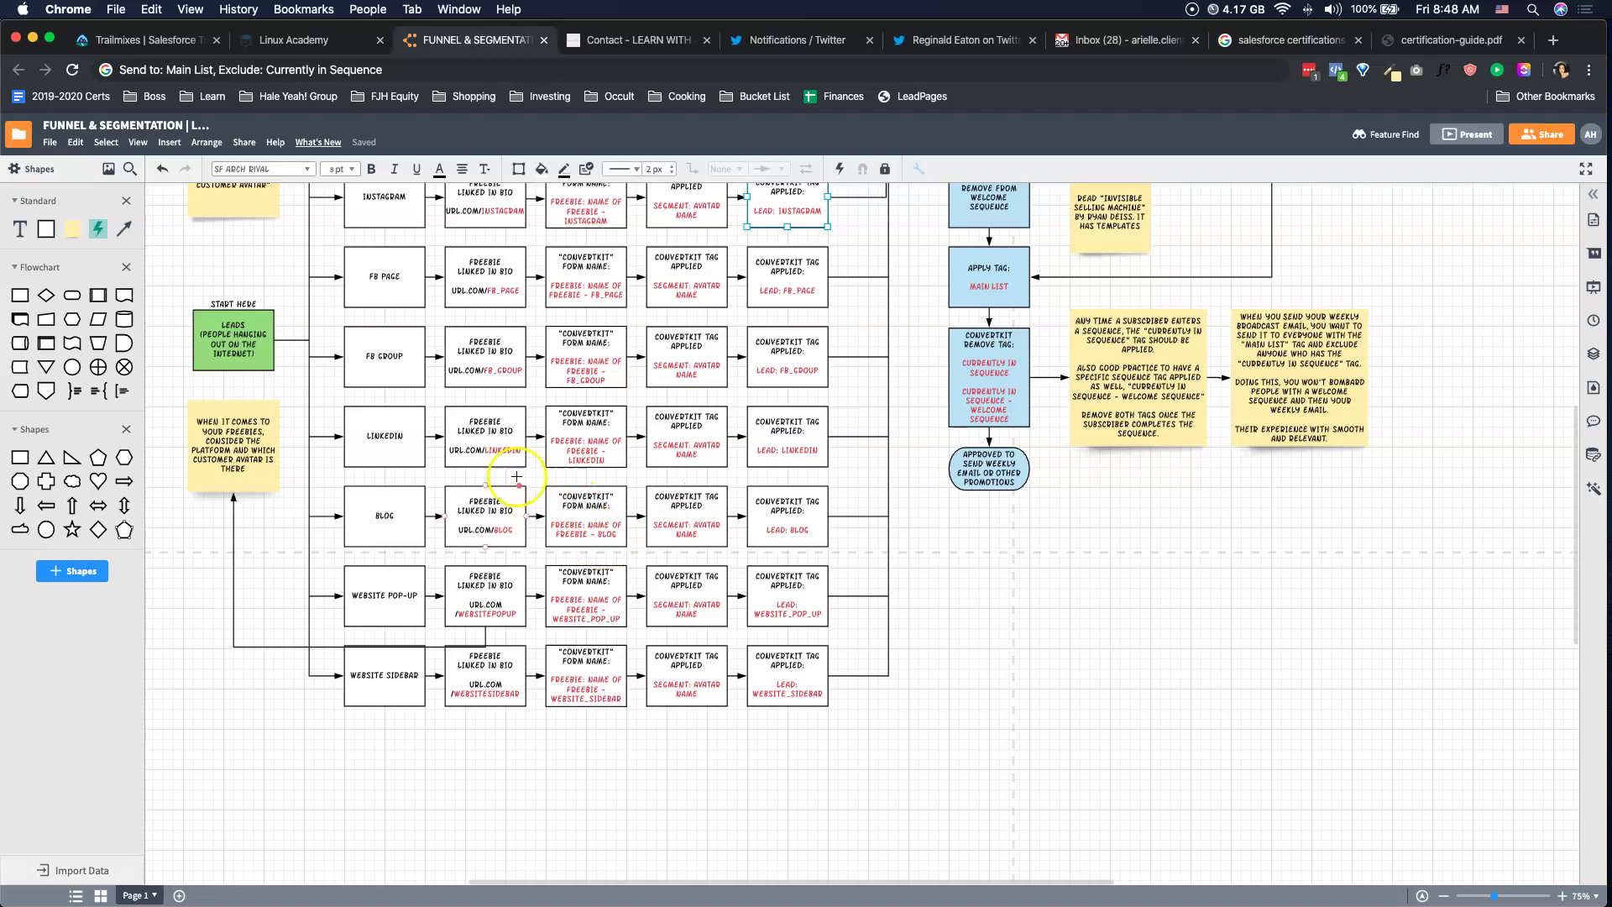
pyautogui.scroll(5, 672, 503)
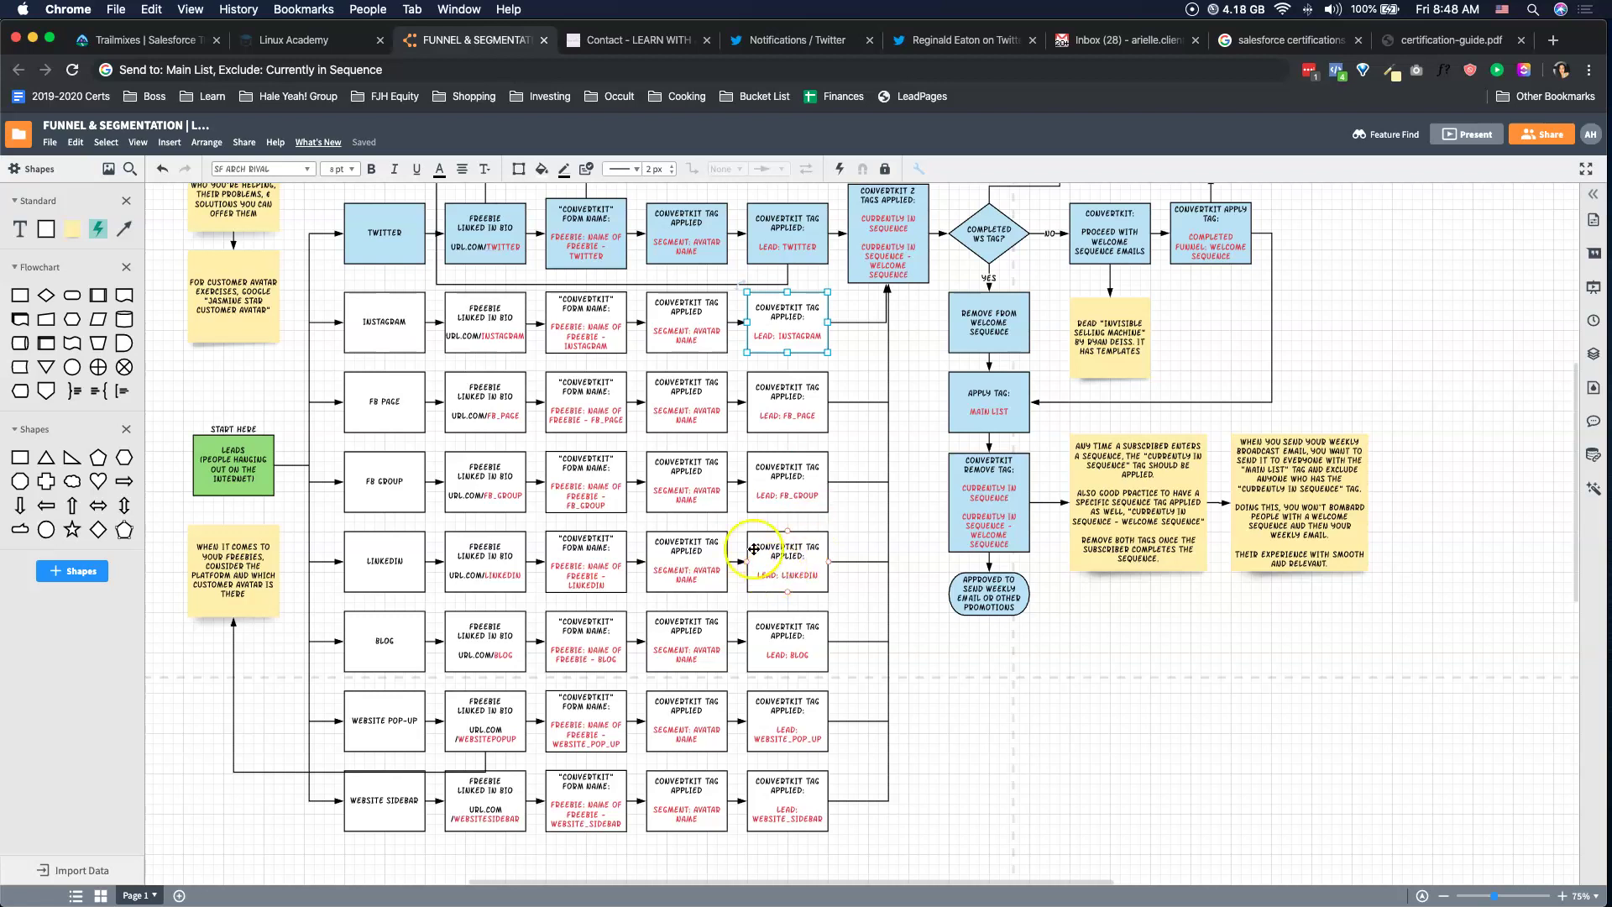
pyautogui.scroll(2, 751, 556)
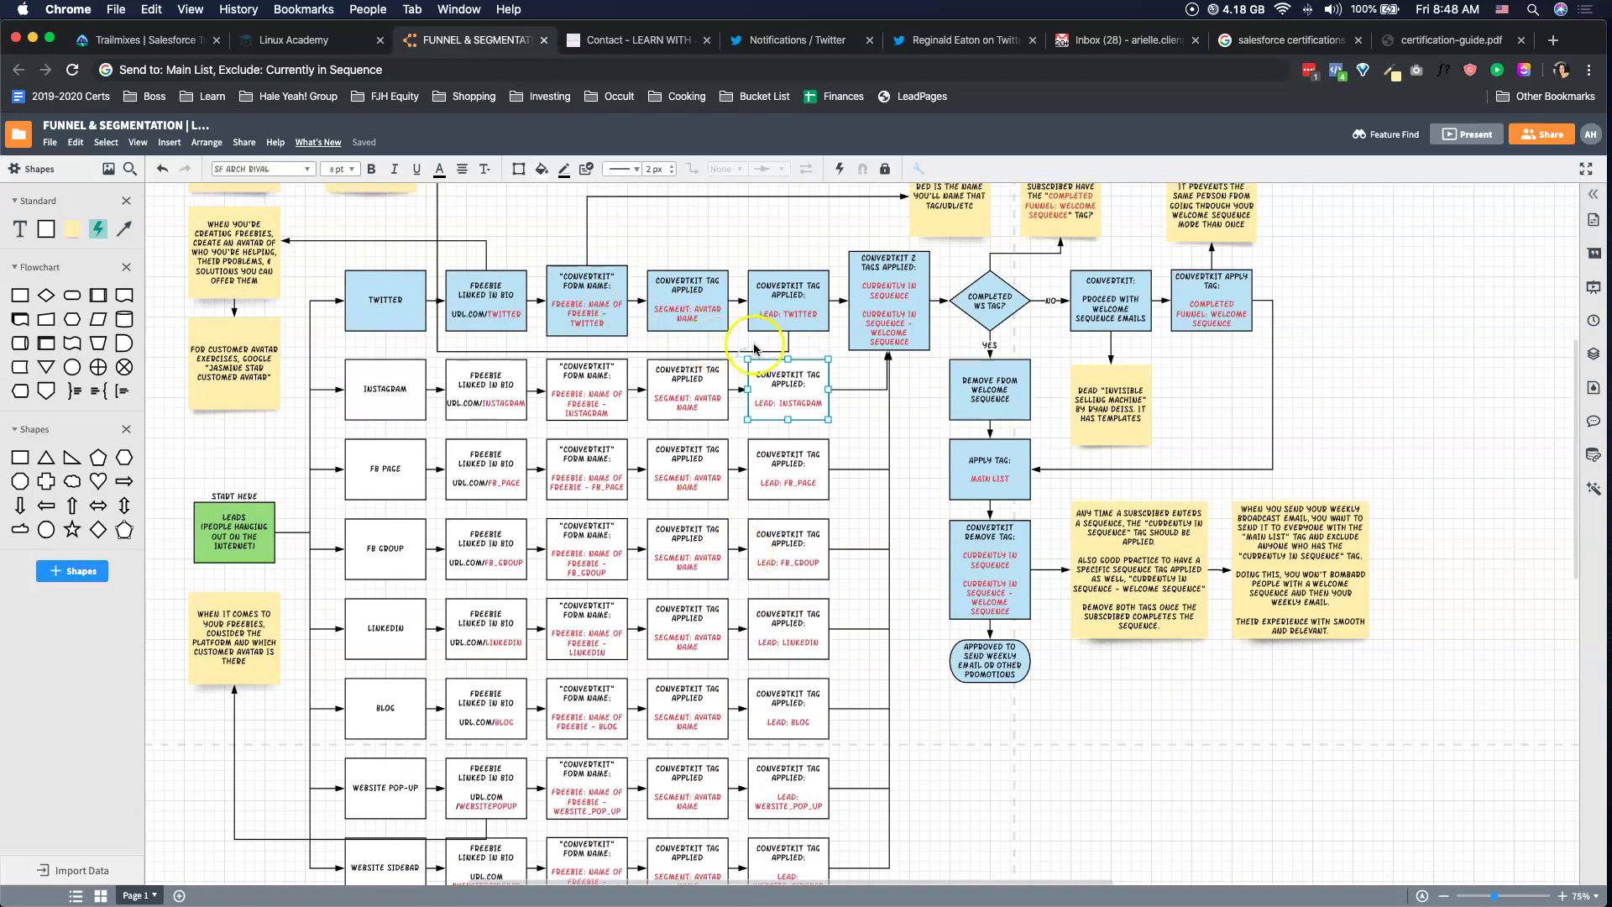
pyautogui.scroll(4, 754, 350)
pyautogui.scroll(-1, 754, 349)
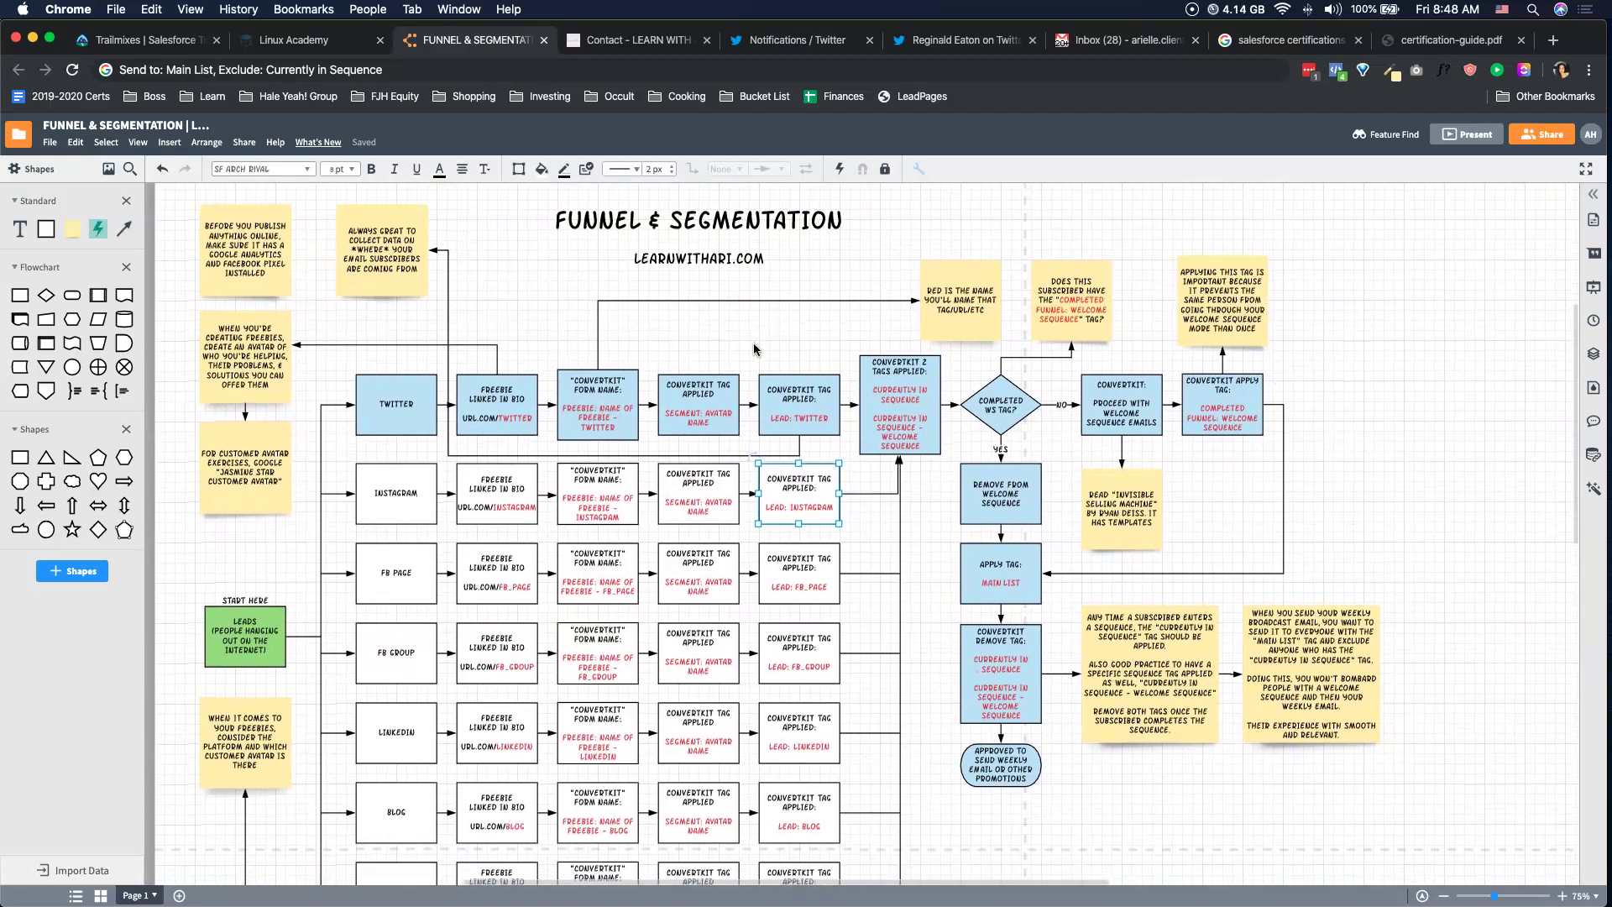
# Load learnwithari.com/twitter/funnels-and-segments and check the address it redirects to.
pyautogui.click(234, 67)
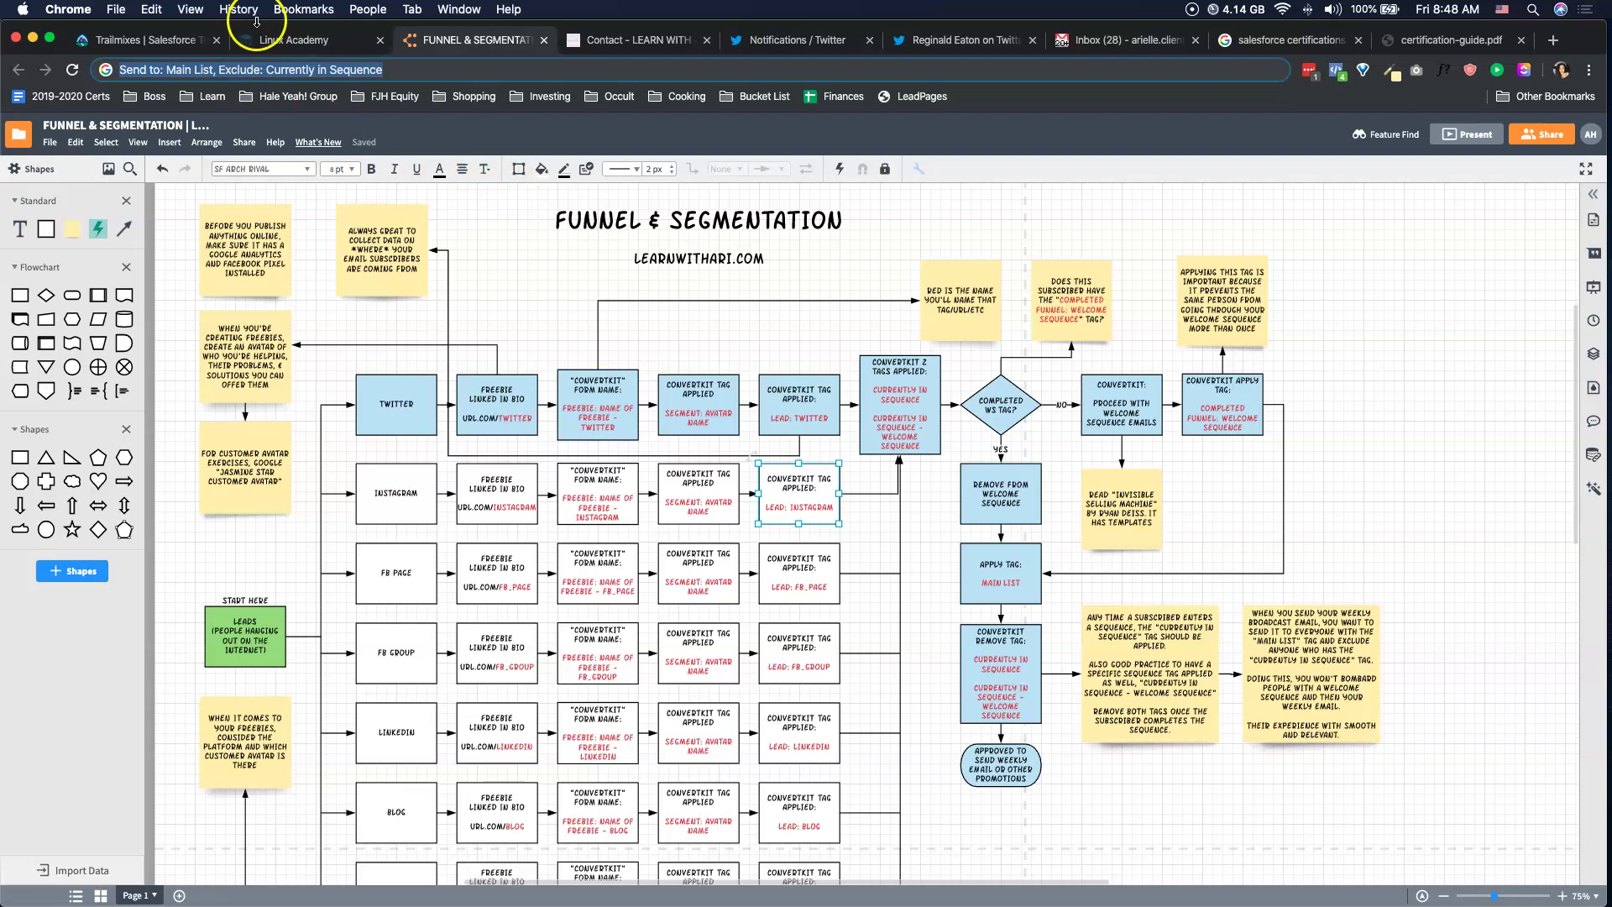
pyautogui.write('lear')
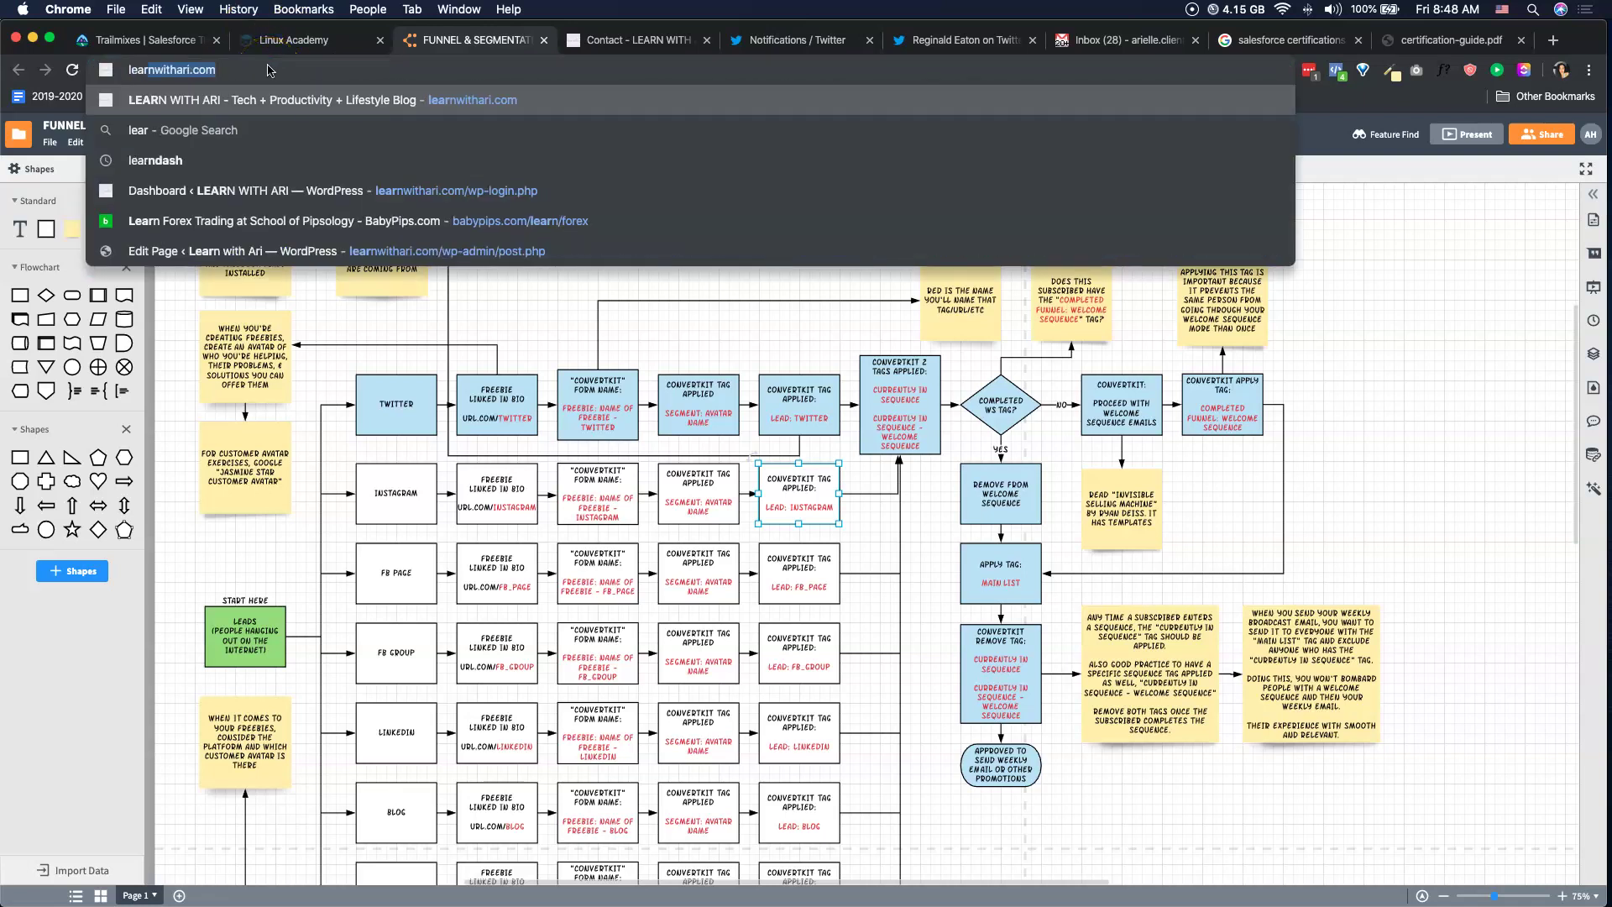
pyautogui.write('nwithari.com/t')
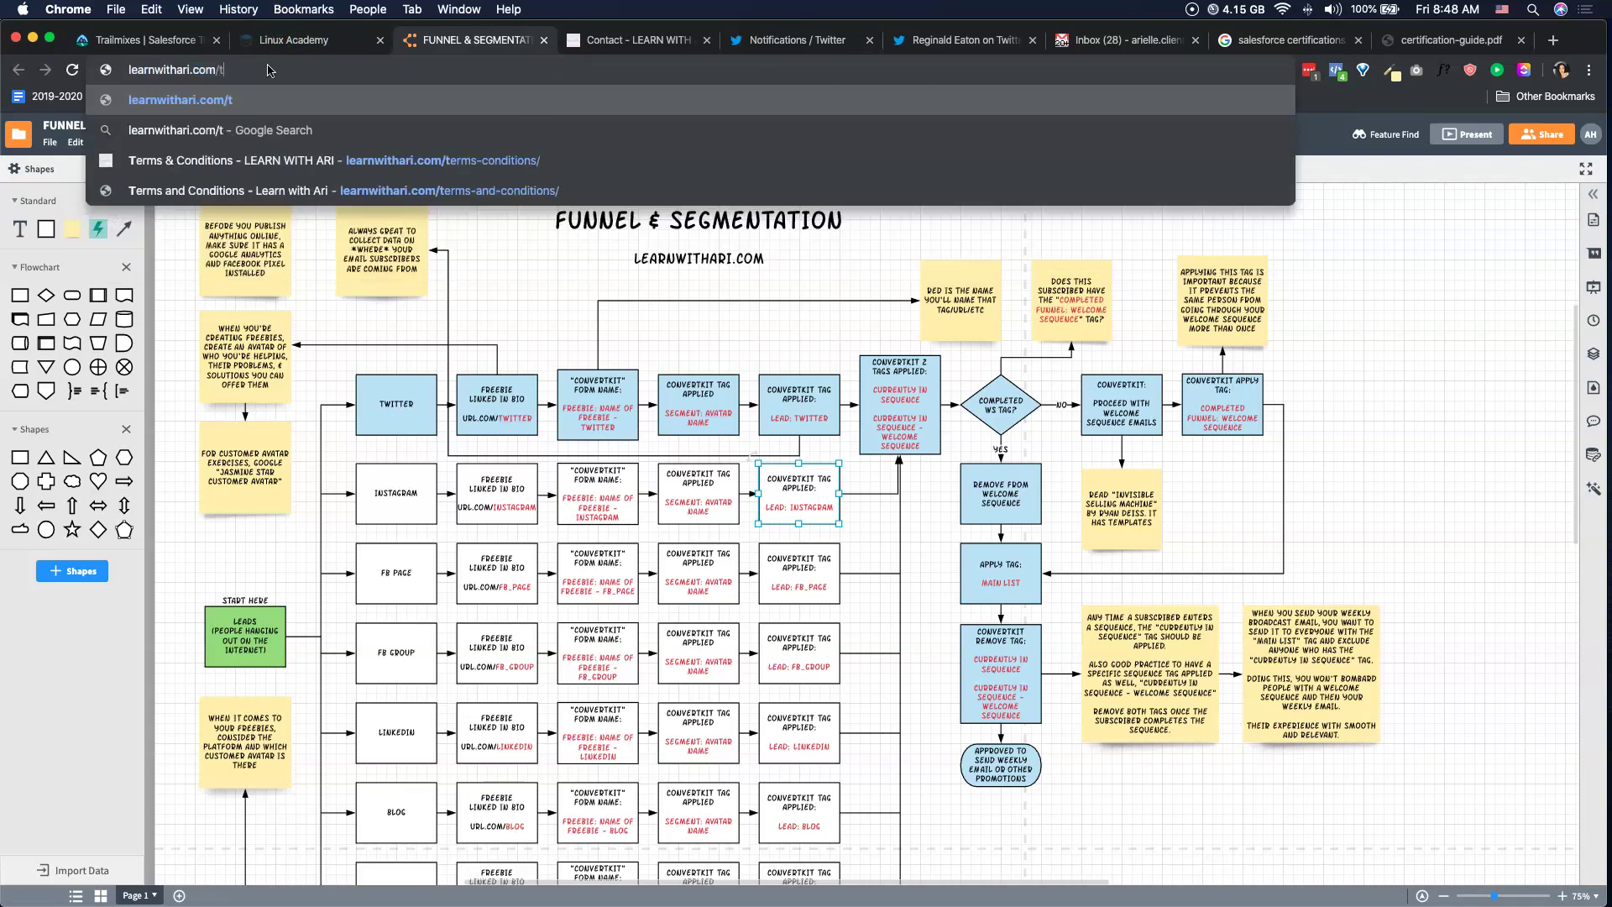
pyautogui.write('witter/')
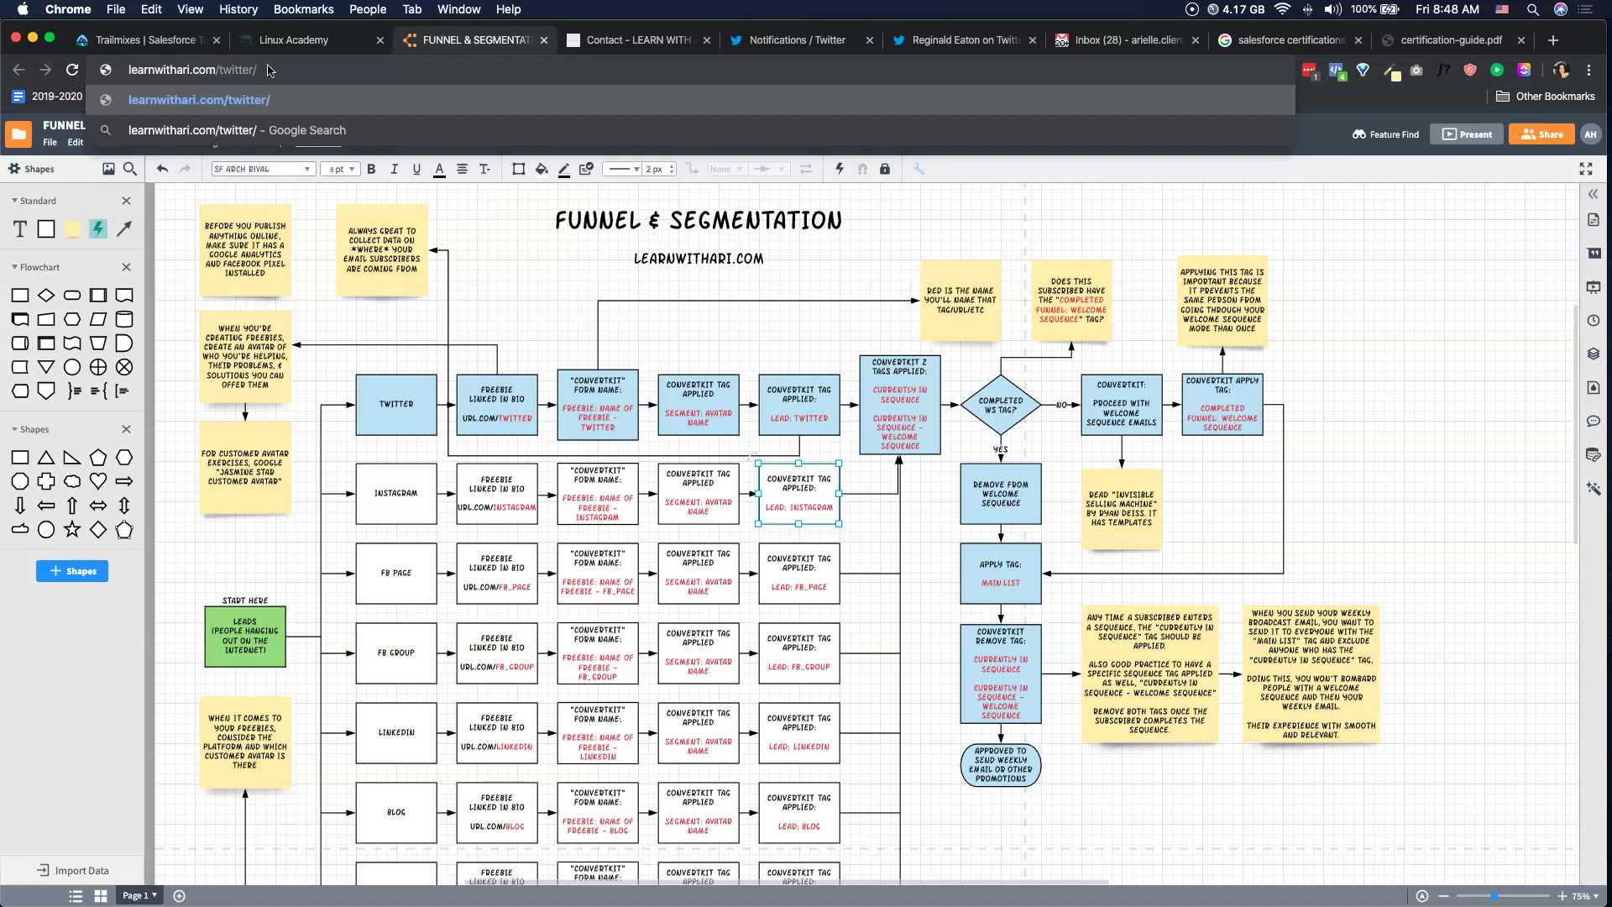
pyautogui.write('f')
pyautogui.press('BackSpace')
pyautogui.write('funnels-and')
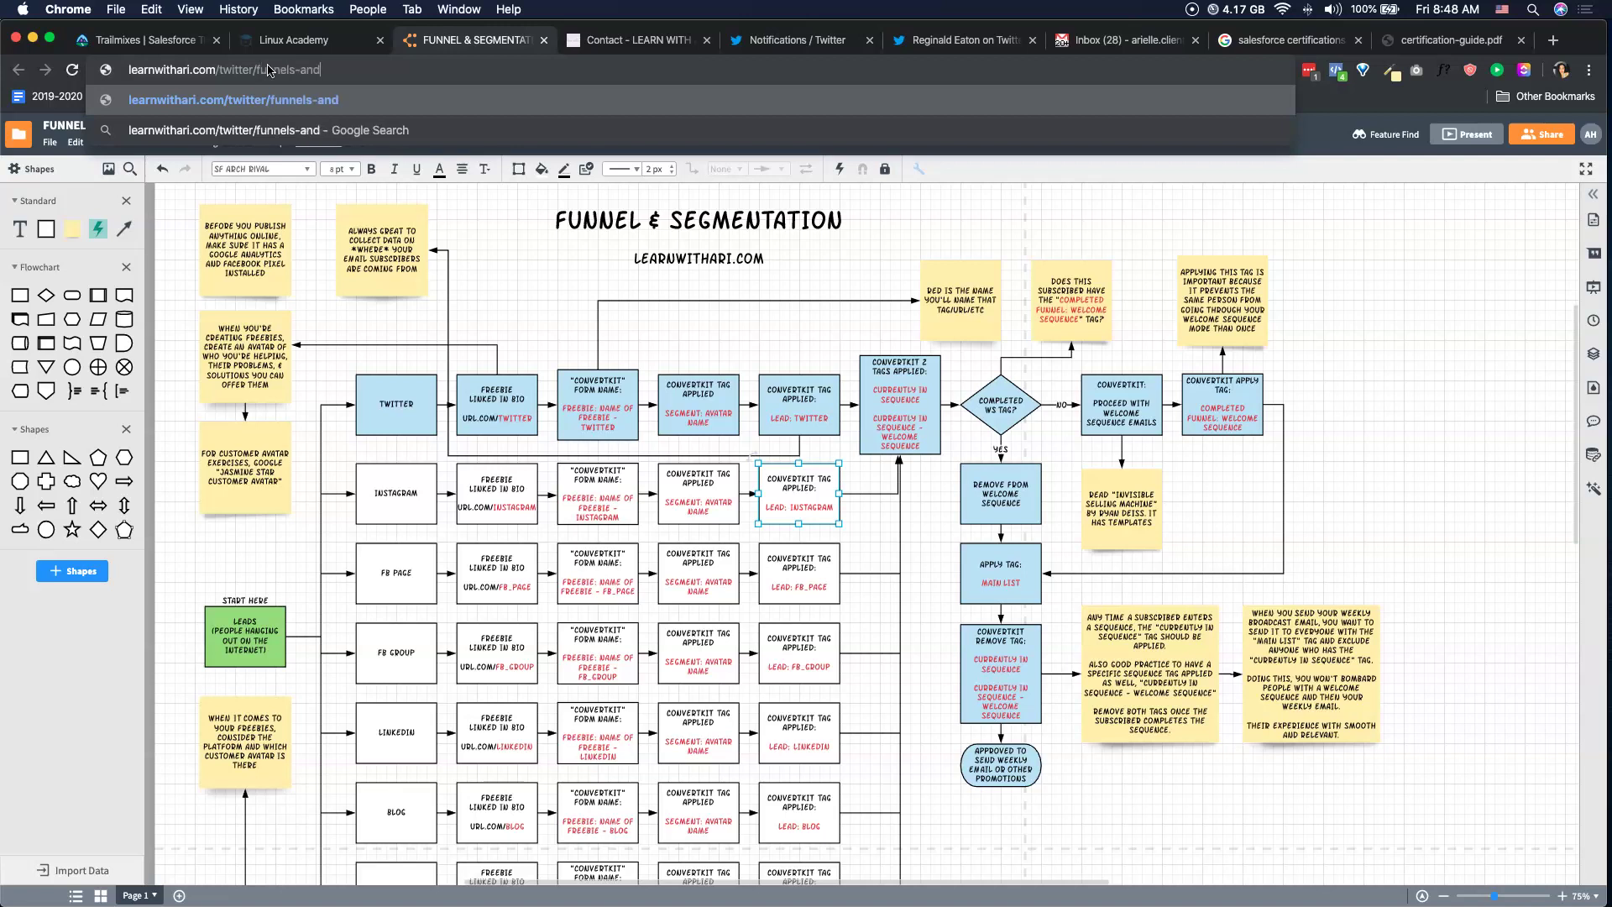
pyautogui.write('-segmentatio')
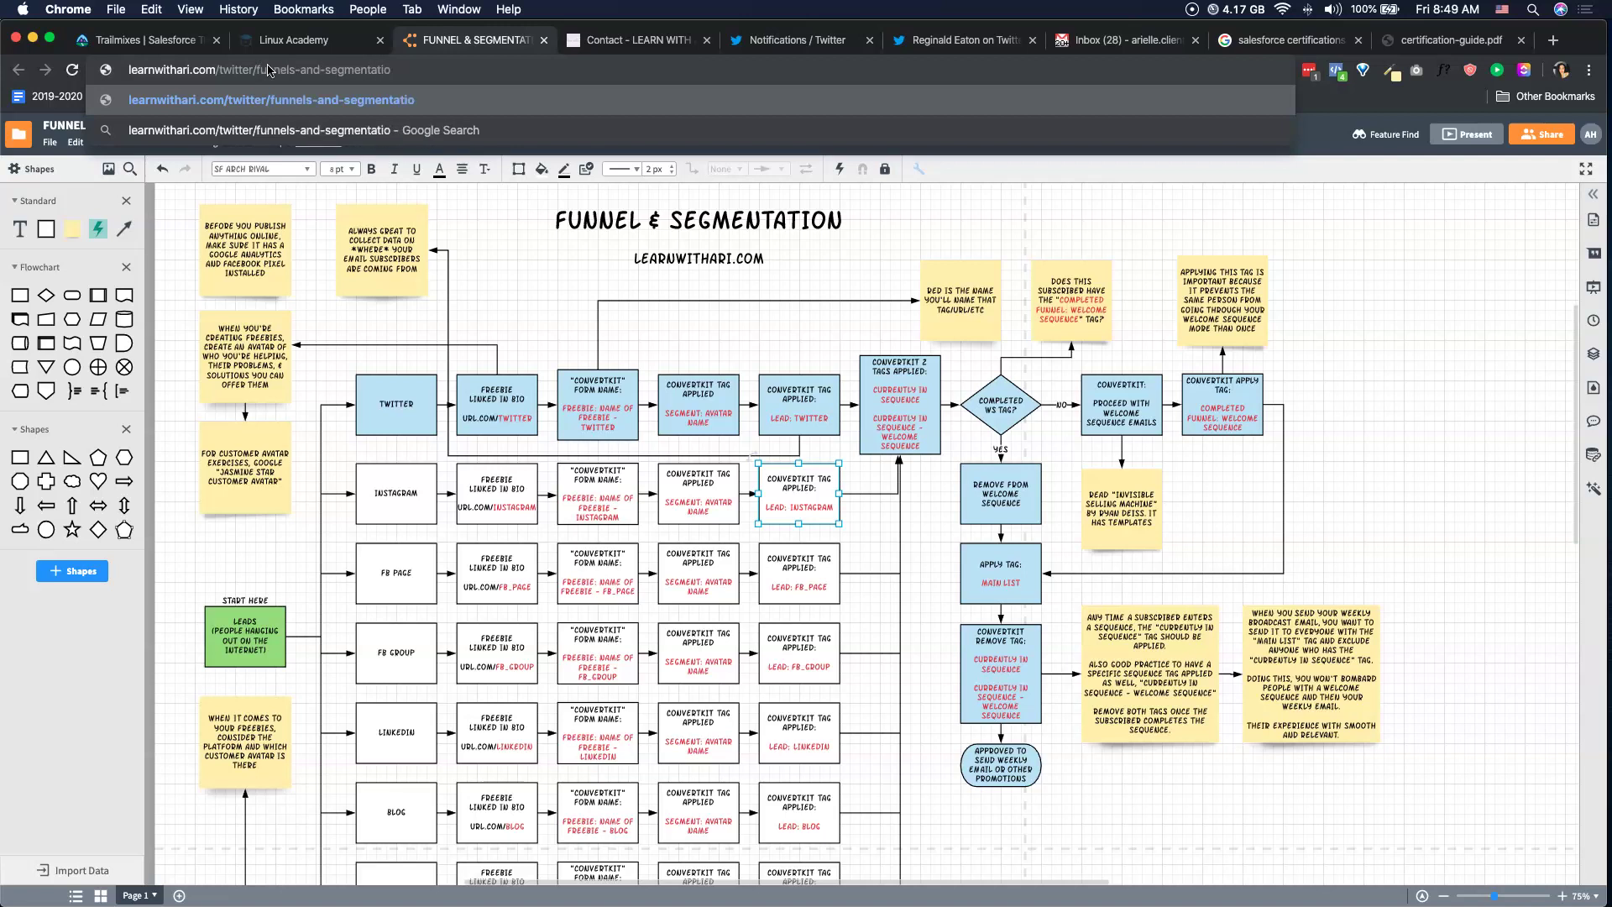
pyautogui.press('BackSpace')
pyautogui.press('BackSpace')
pyautogui.press('BackSpace')
pyautogui.press('BackSpace')
pyautogui.write('s')
pyautogui.press('Return')
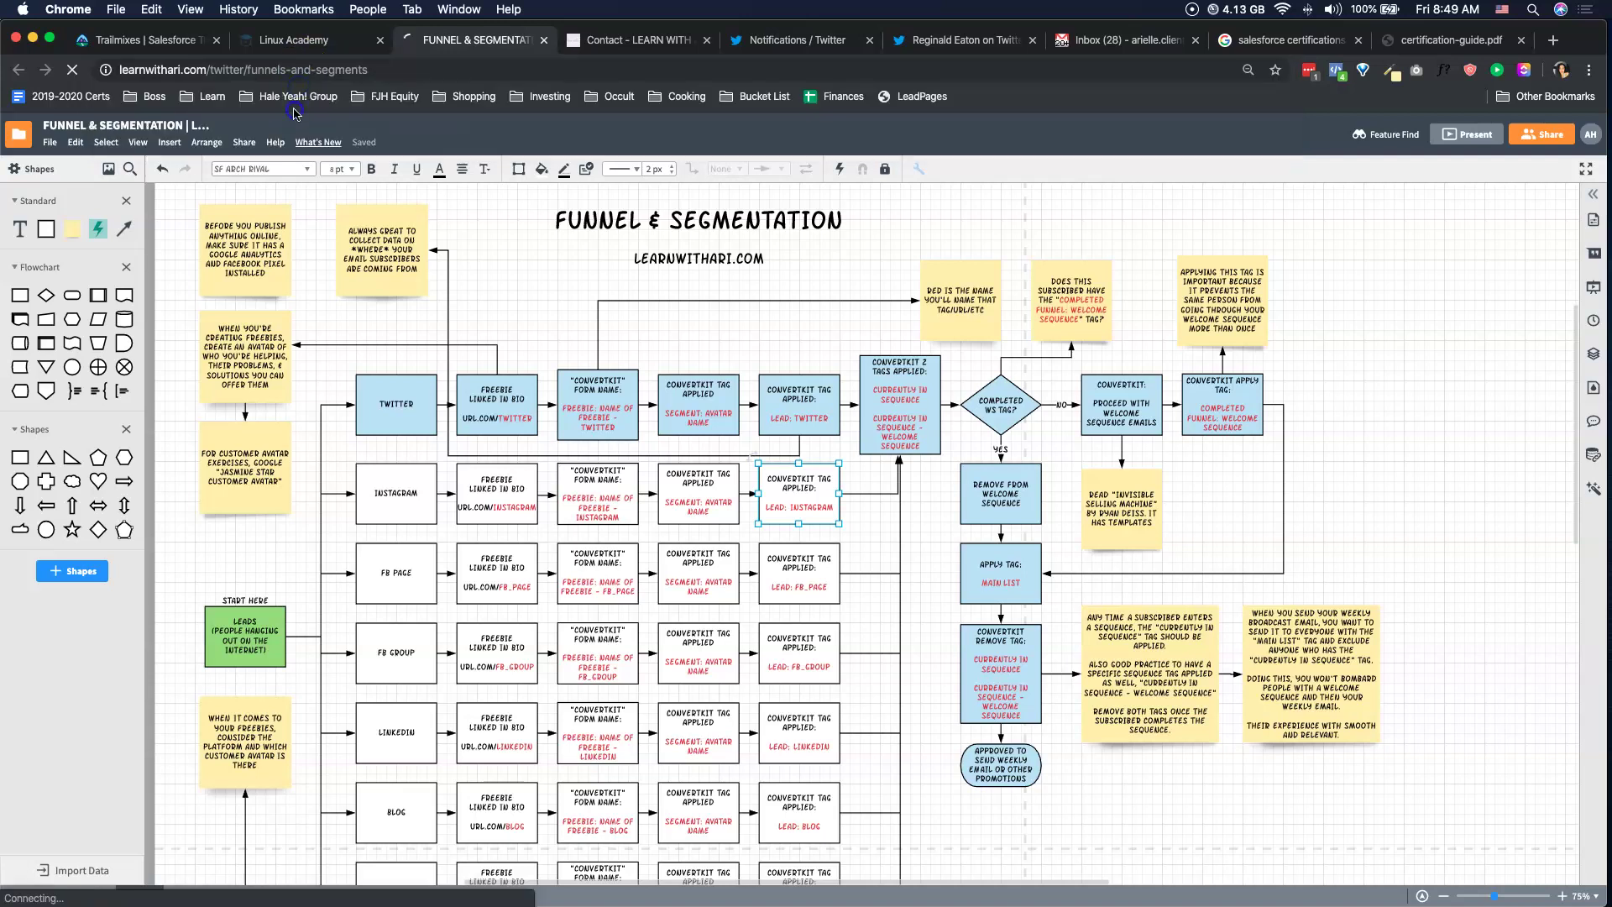
pyautogui.click(89, 70)
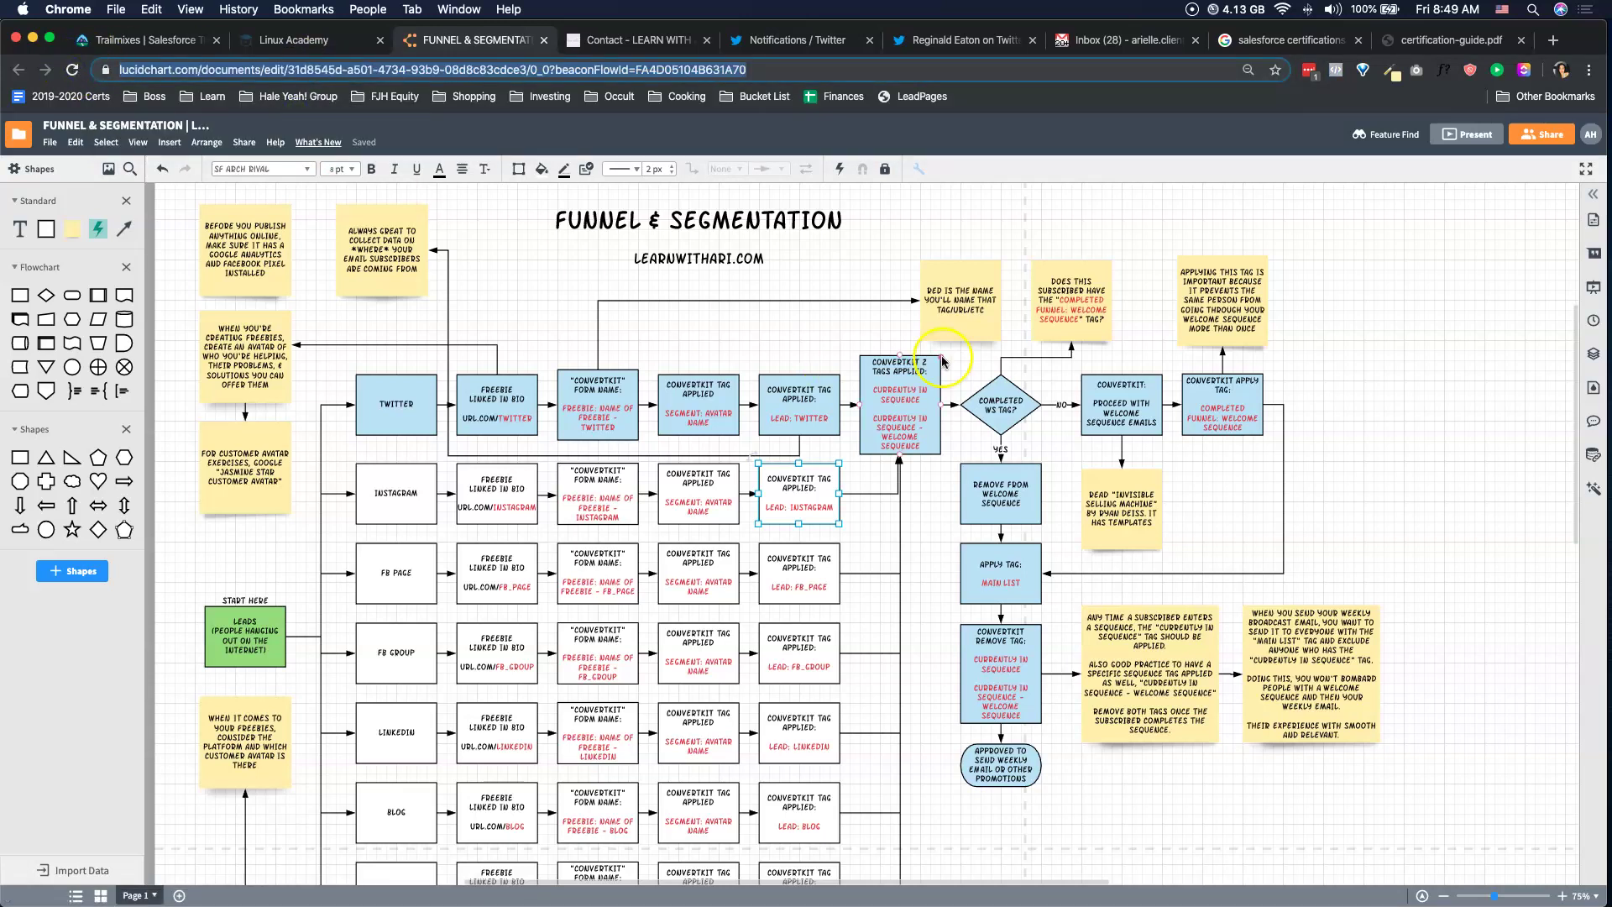
pyautogui.click(1512, 316)
pyautogui.scroll(-5, 892, 470)
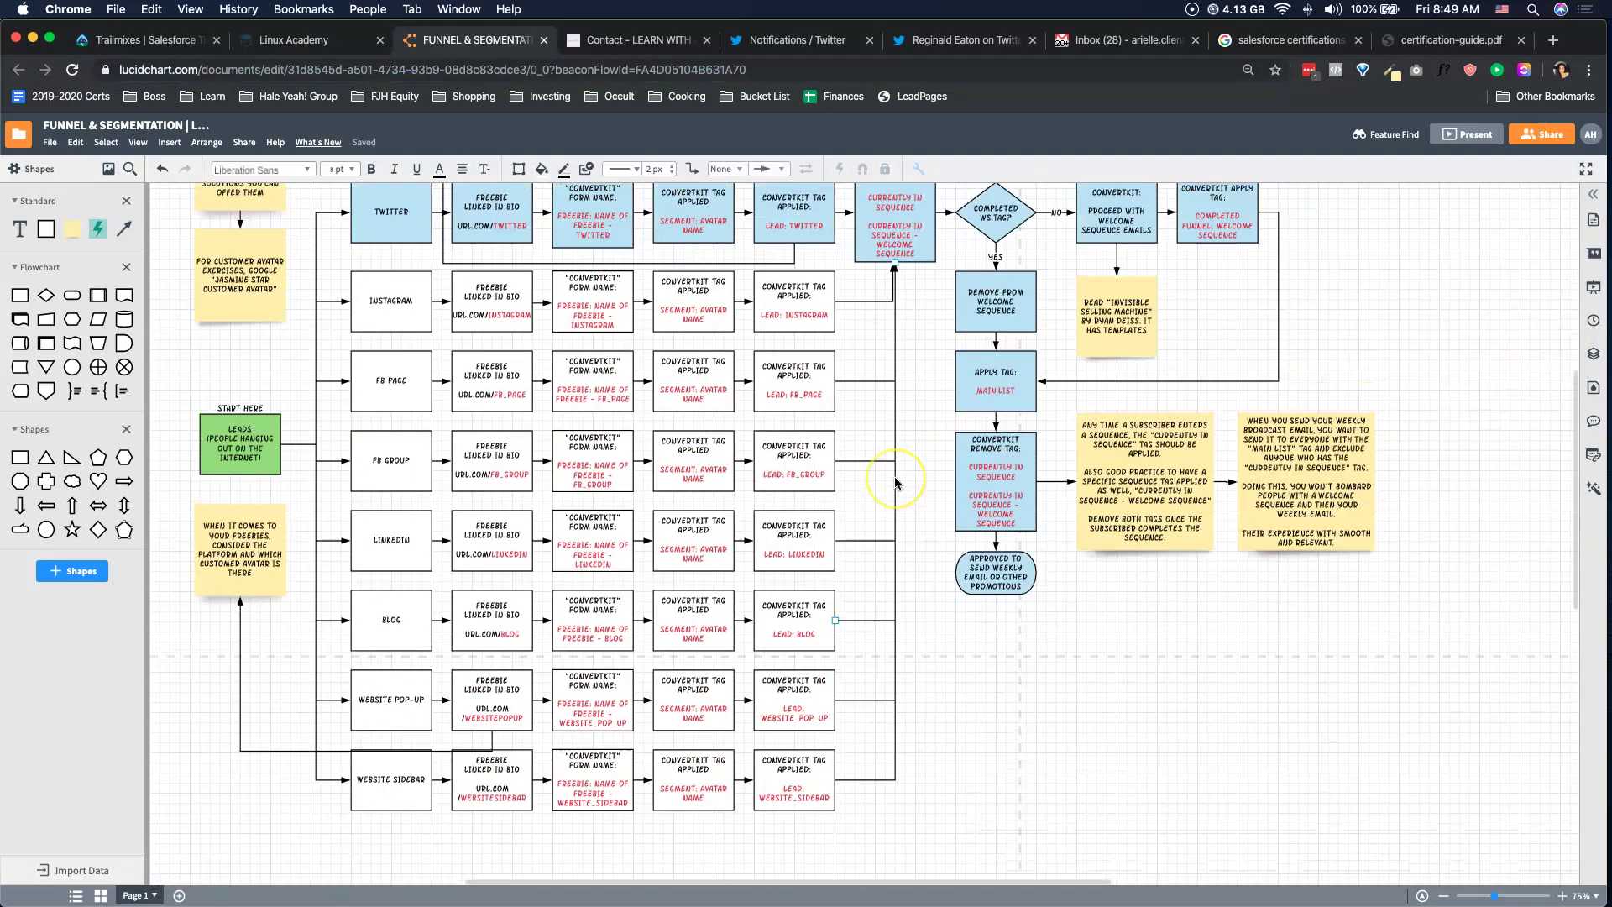
pyautogui.scroll(5, 895, 483)
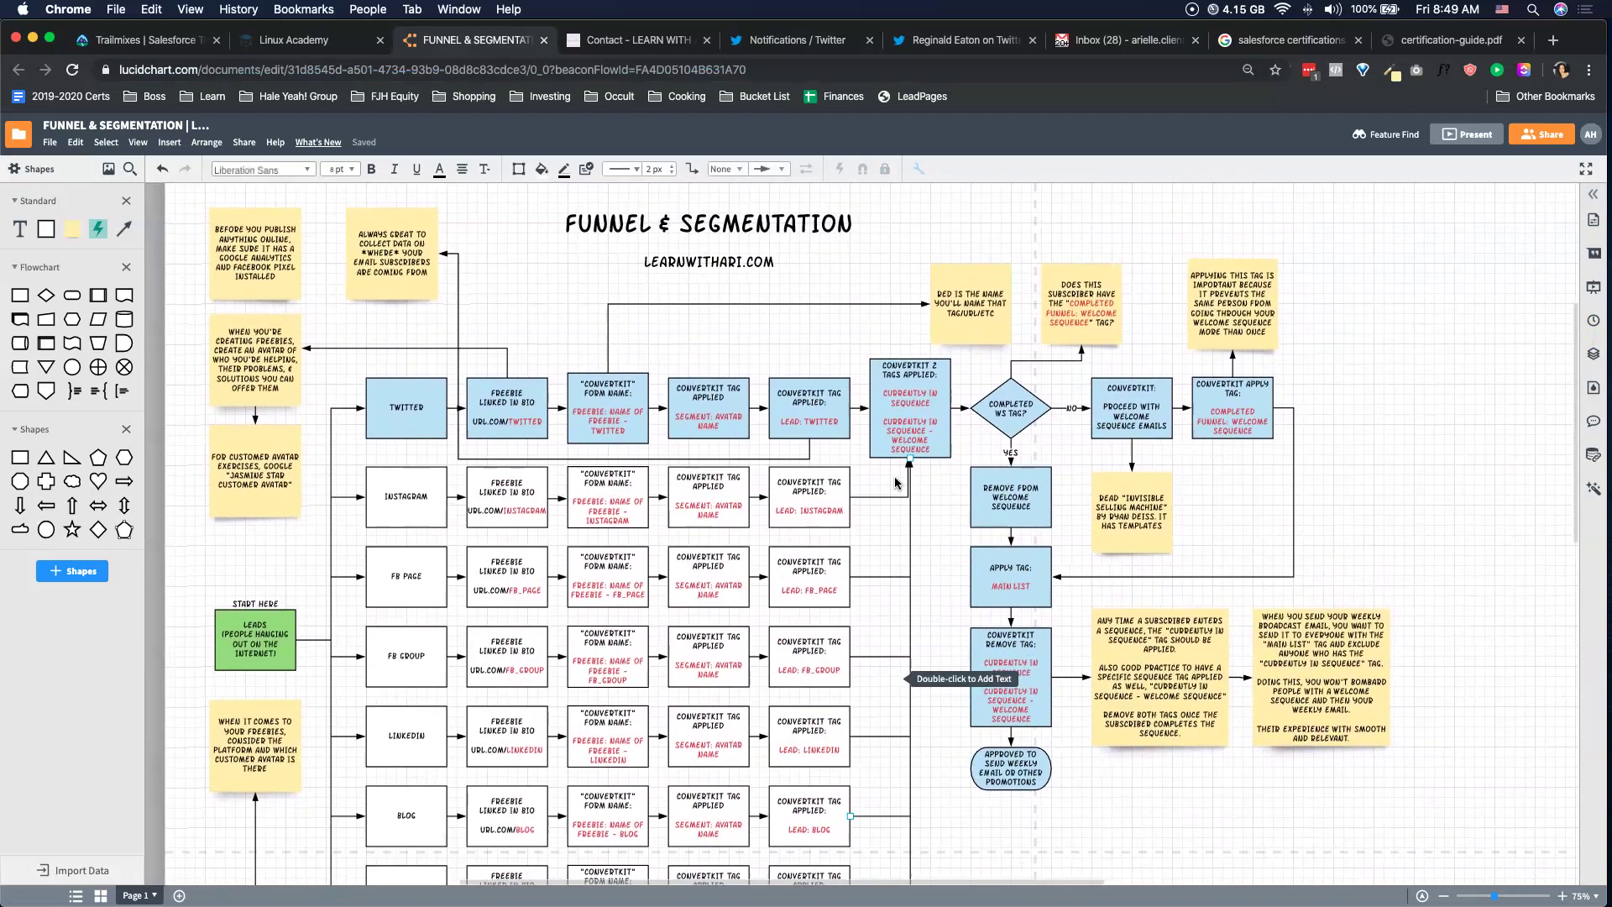
pyautogui.hscroll(2, 896, 483)
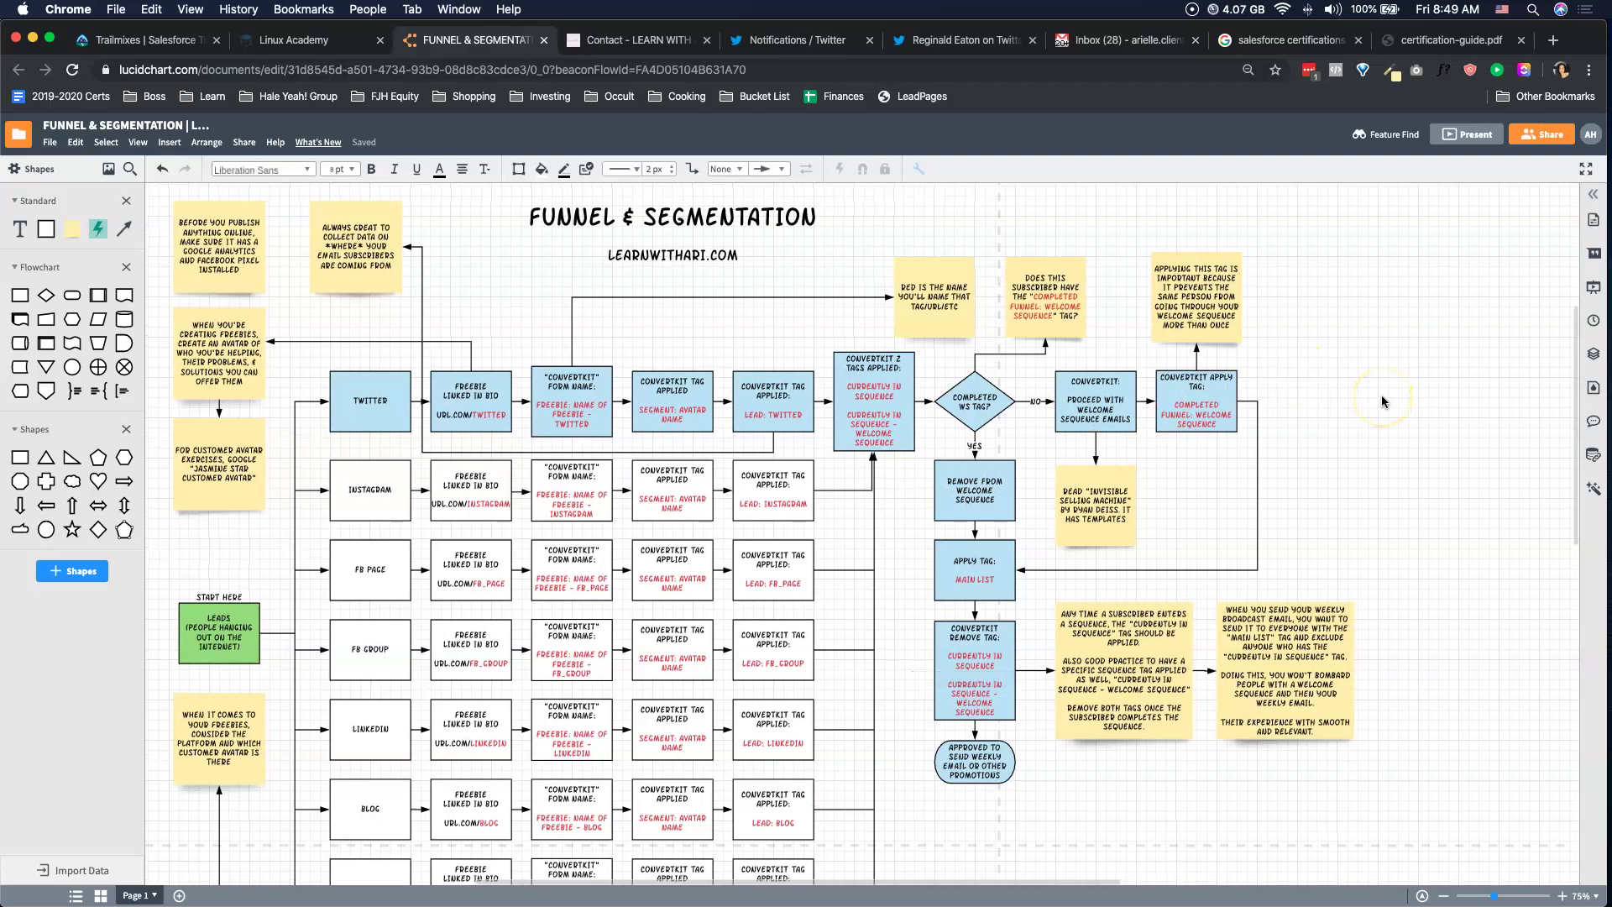
pyautogui.scroll(-1, 1361, 424)
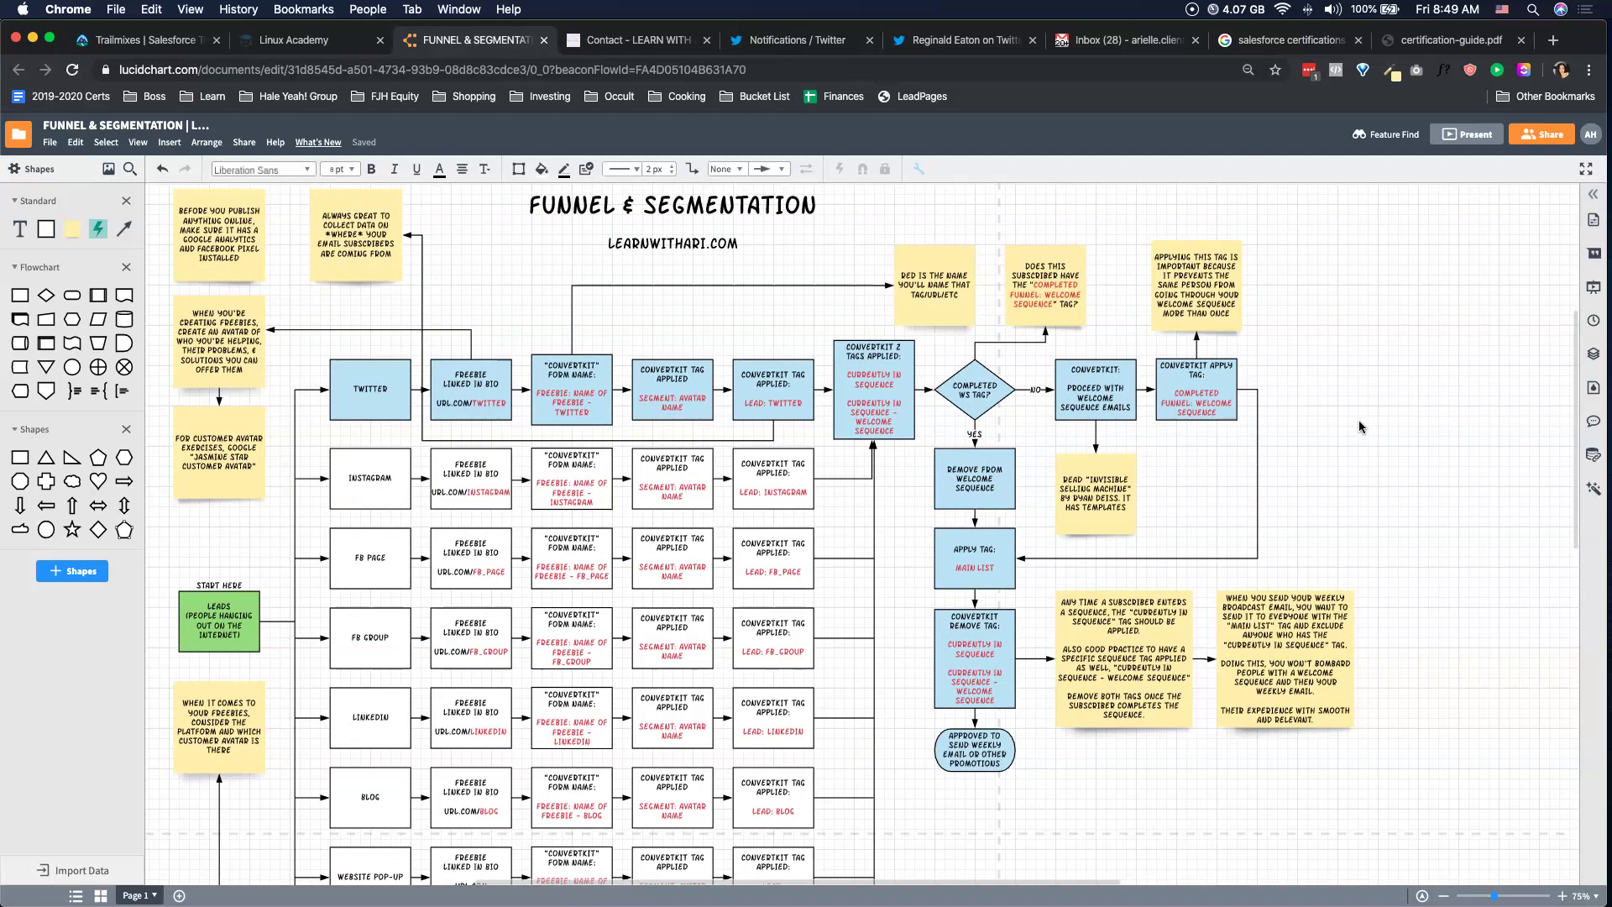
pyautogui.scroll(-2, 1360, 427)
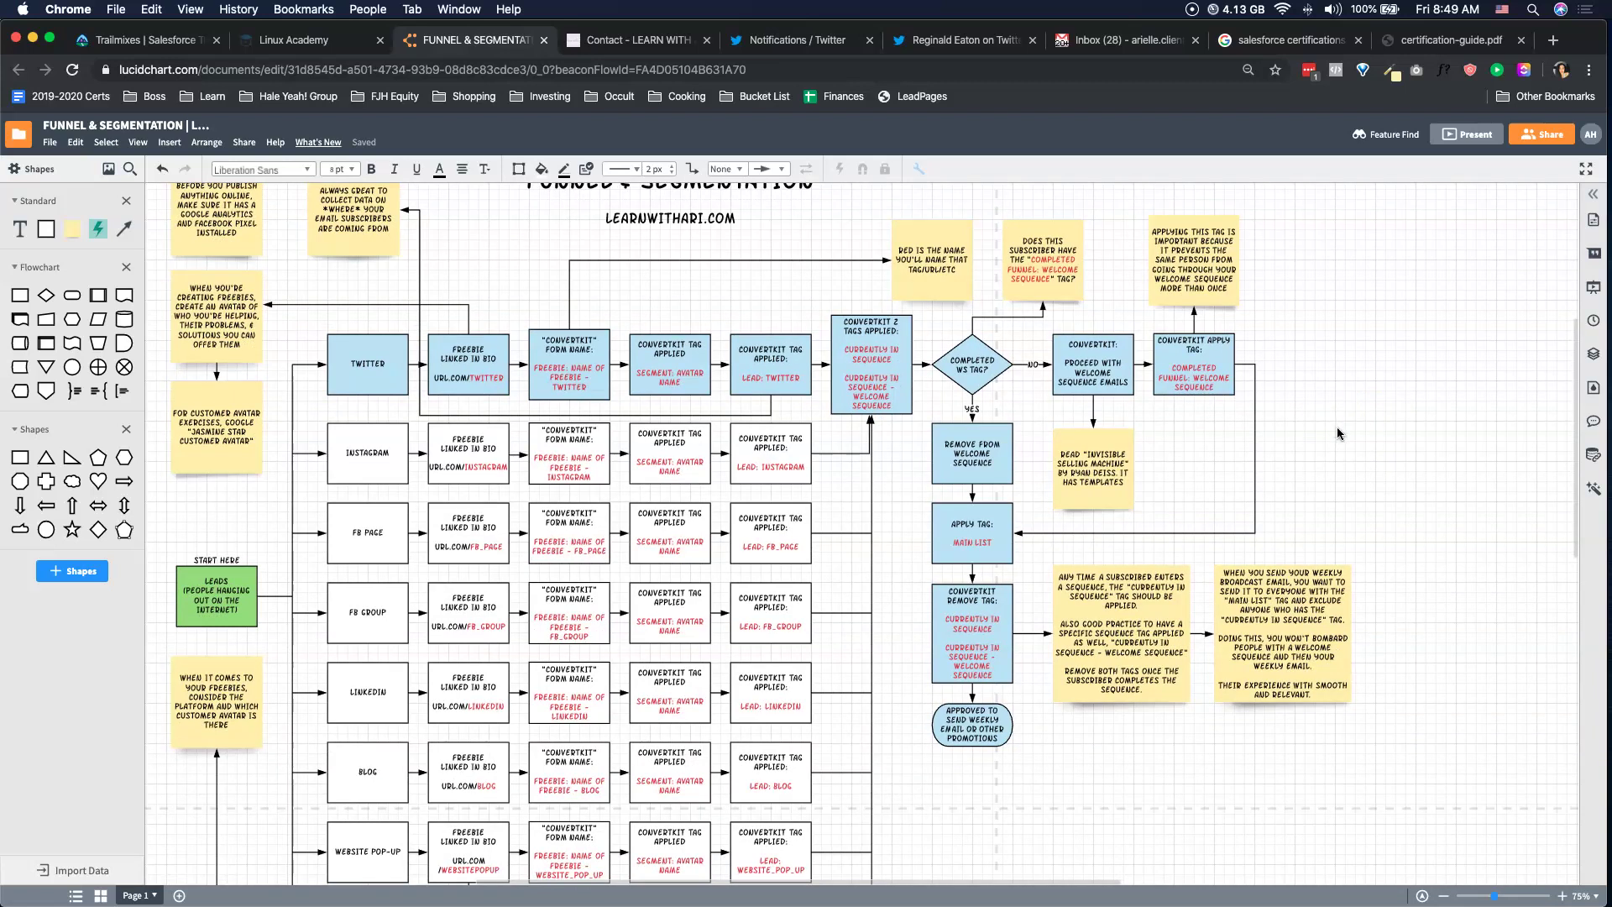
pyautogui.scroll(4, 1337, 430)
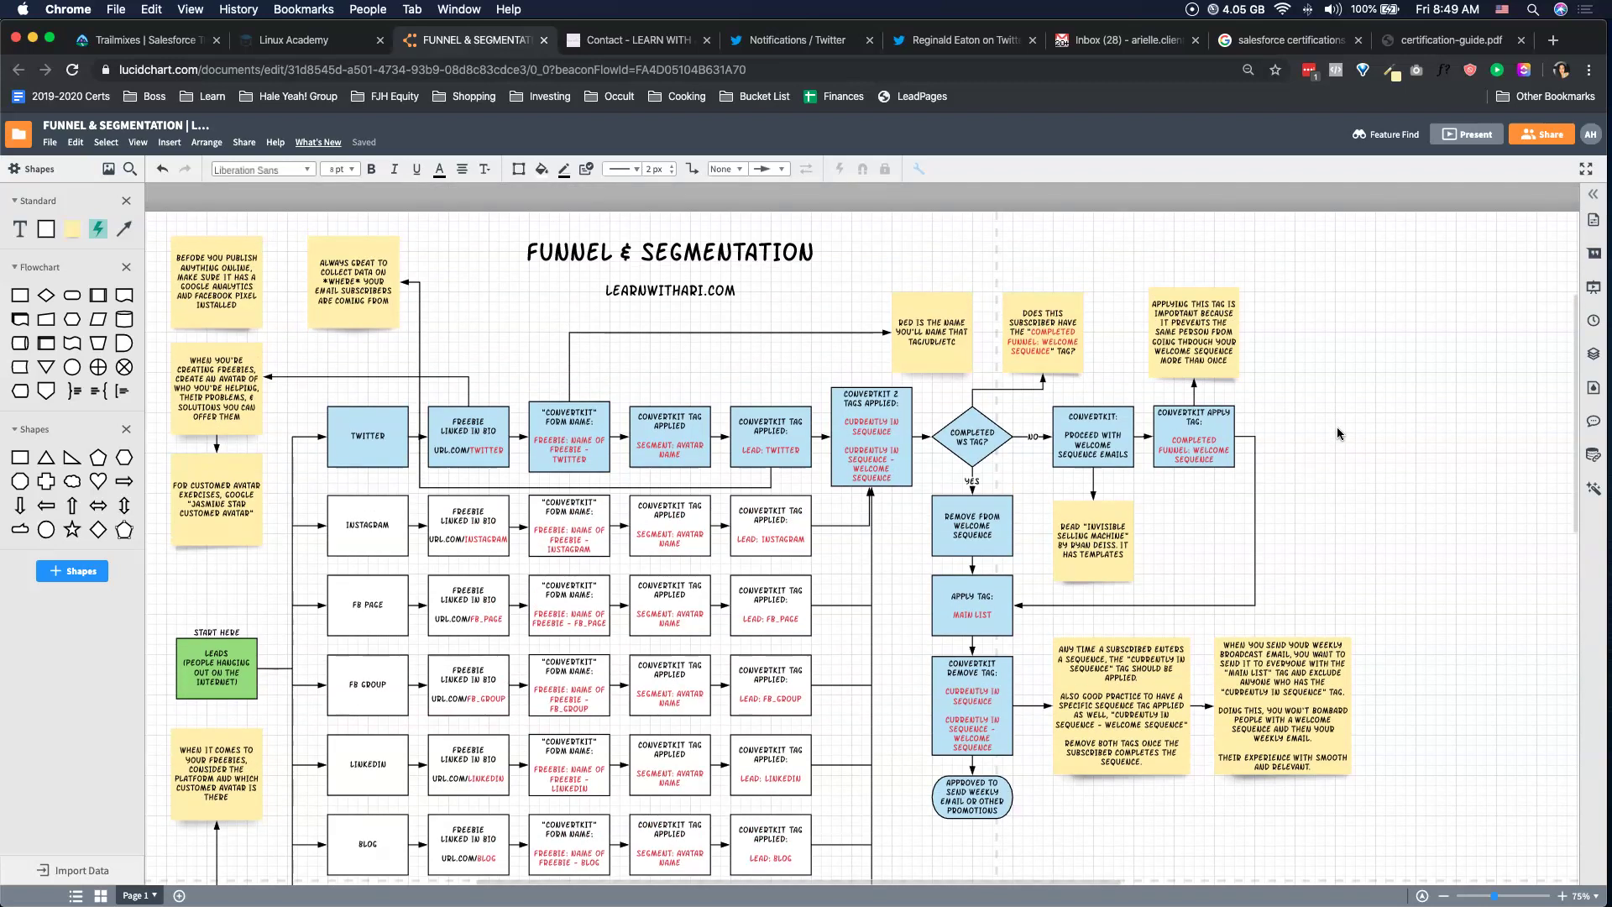
pyautogui.scroll(-4, 1338, 433)
pyautogui.click(387, 382)
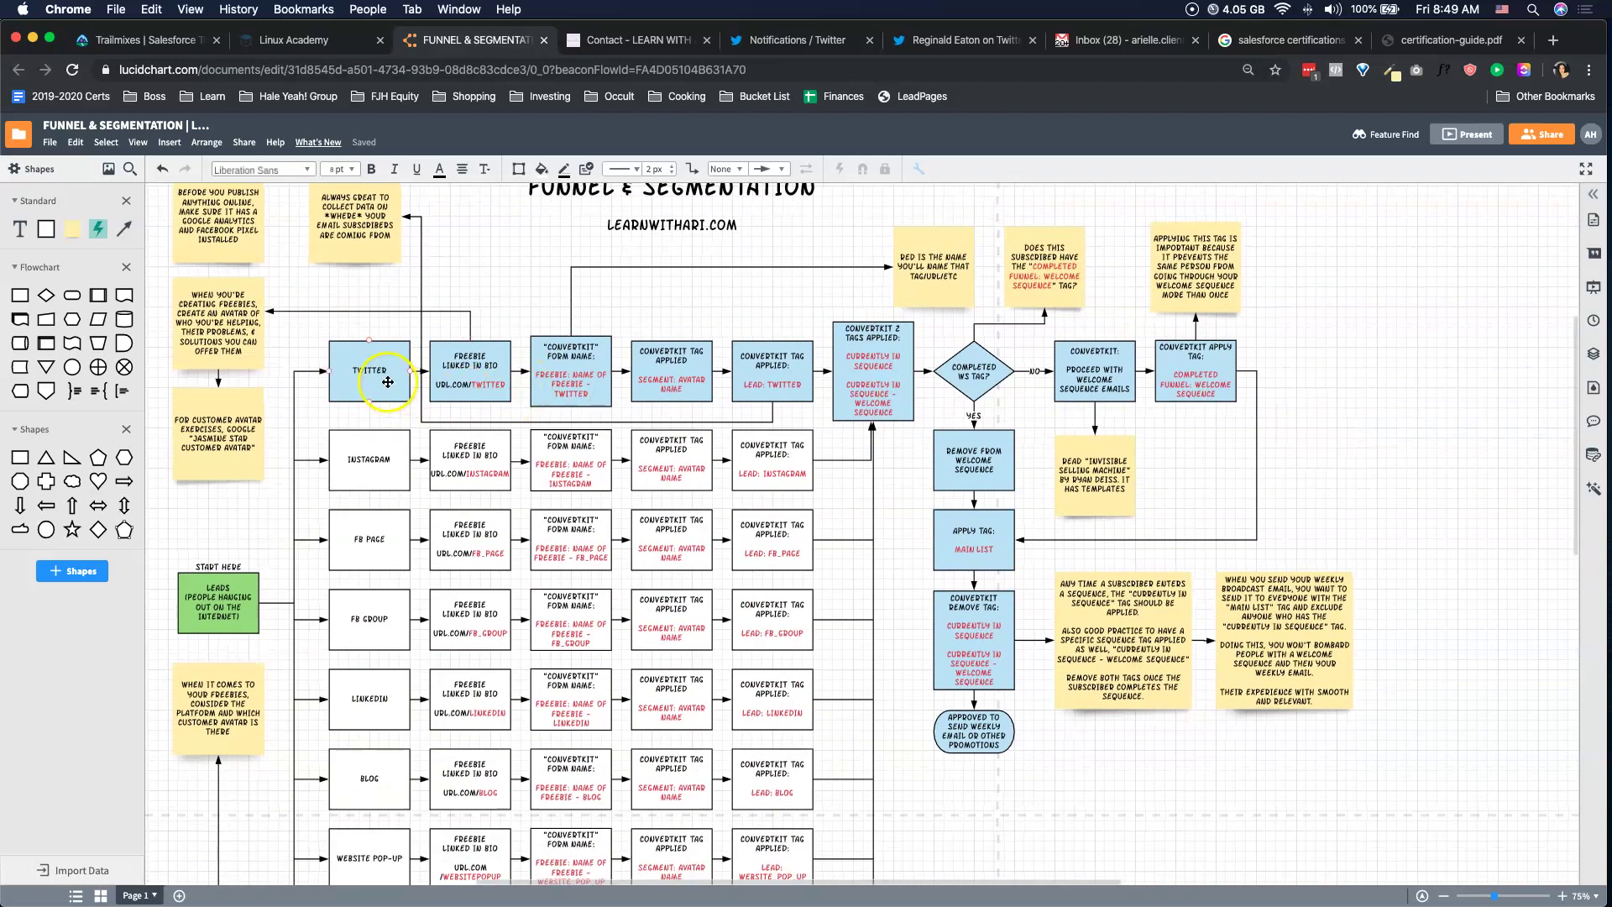
pyautogui.click(556, 380)
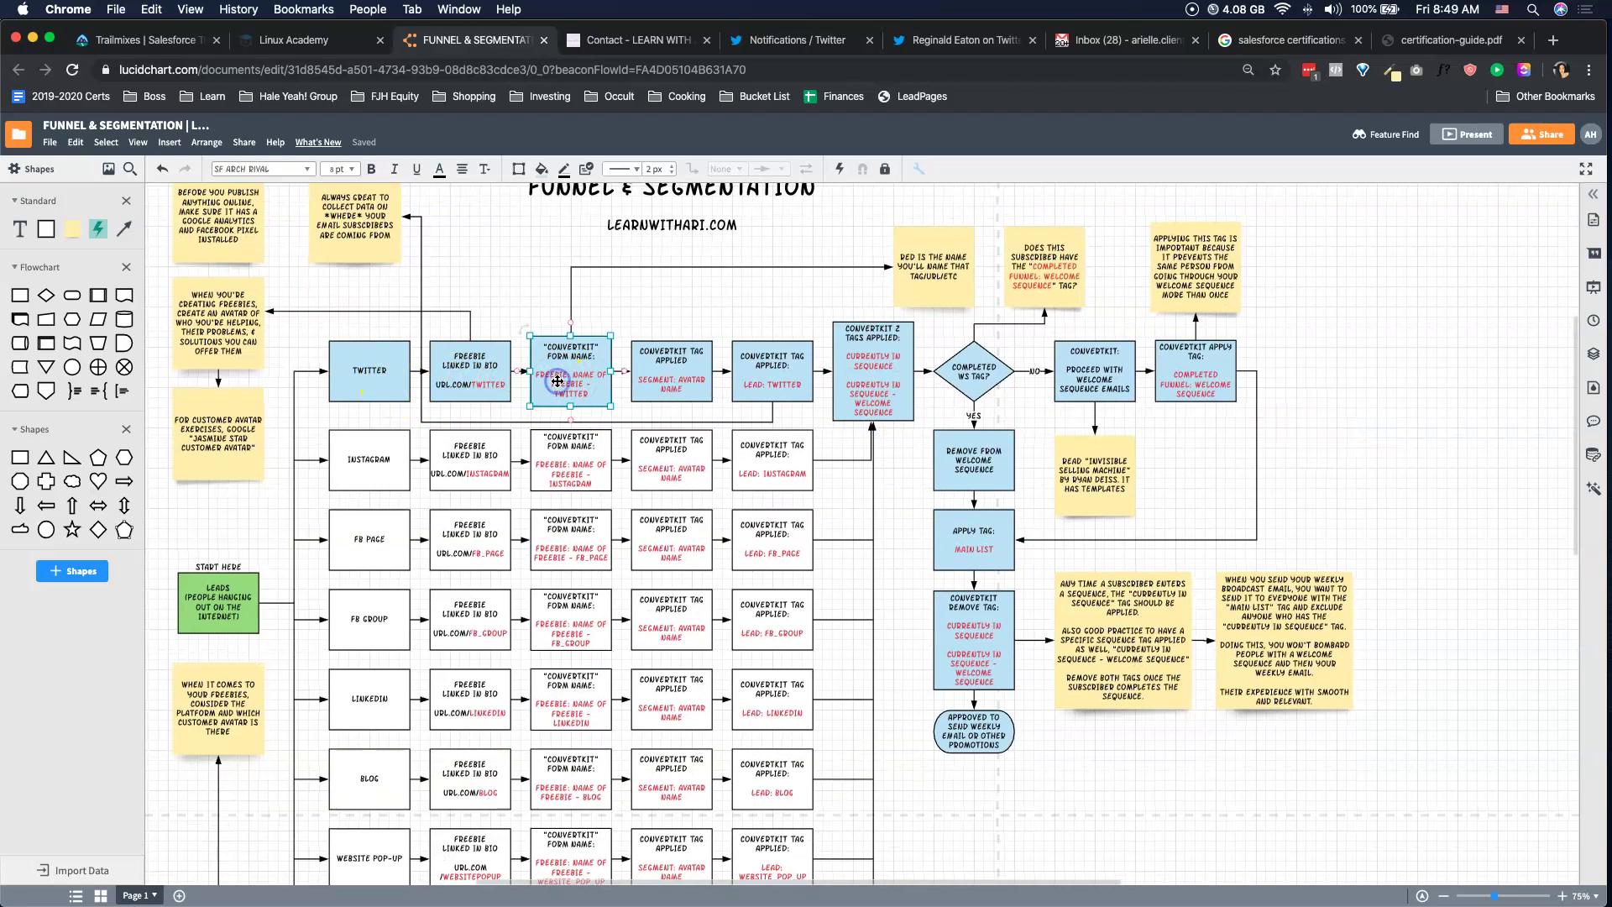
pyautogui.click(676, 382)
pyautogui.click(869, 385)
pyautogui.click(1195, 379)
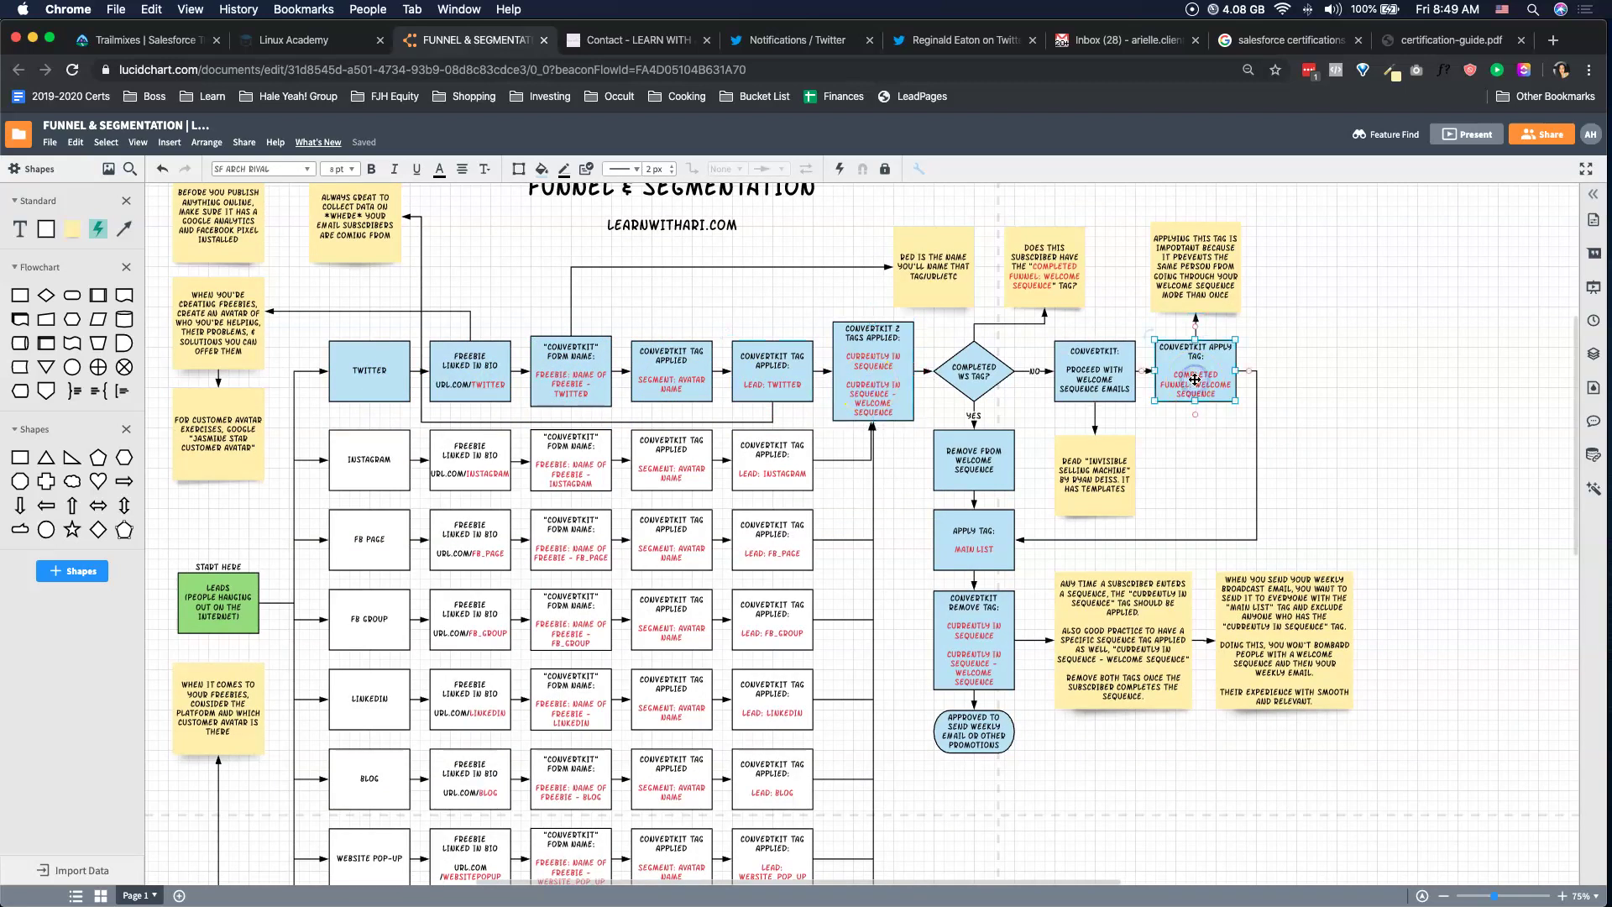
pyautogui.click(994, 545)
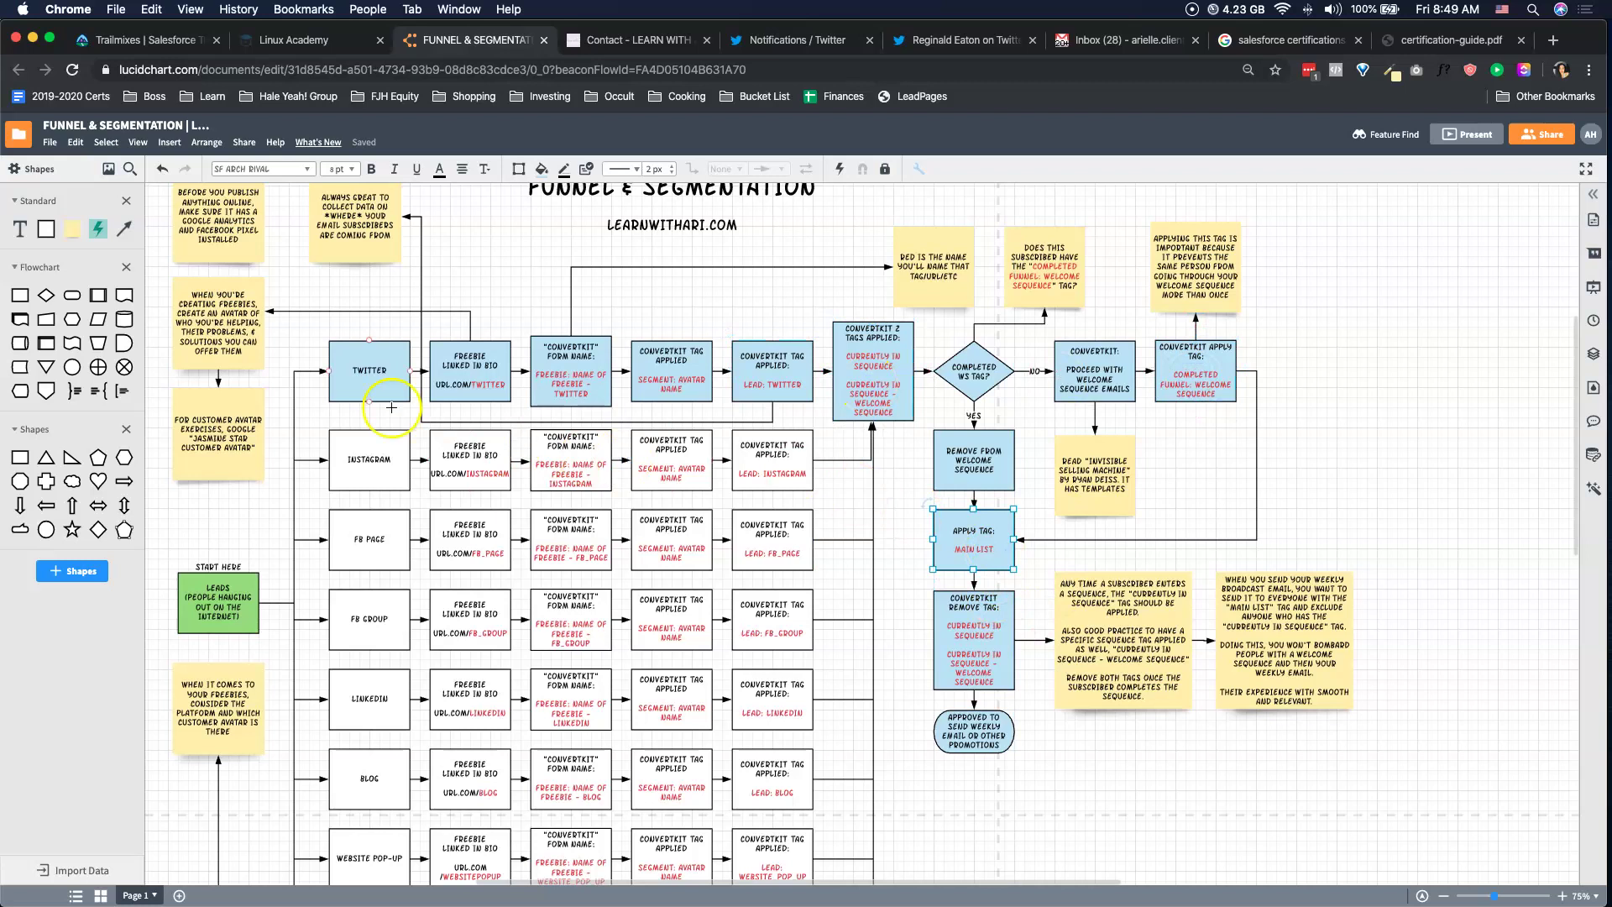
pyautogui.click(550, 381)
pyautogui.click(470, 368)
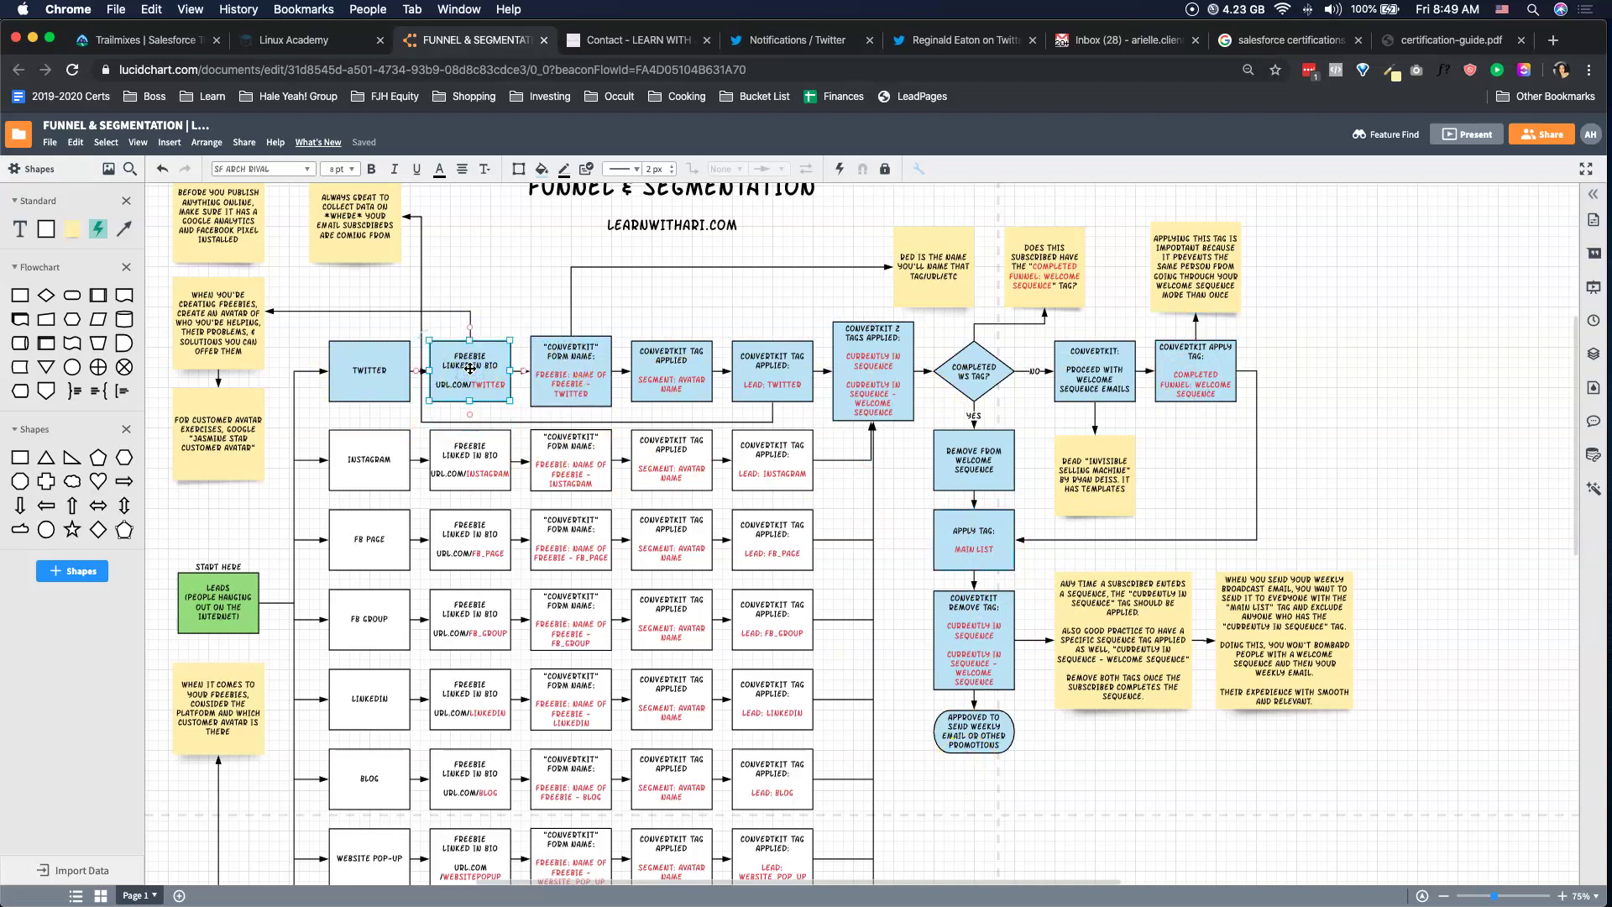
pyautogui.hscroll(3, 470, 368)
pyautogui.scroll(2, 469, 368)
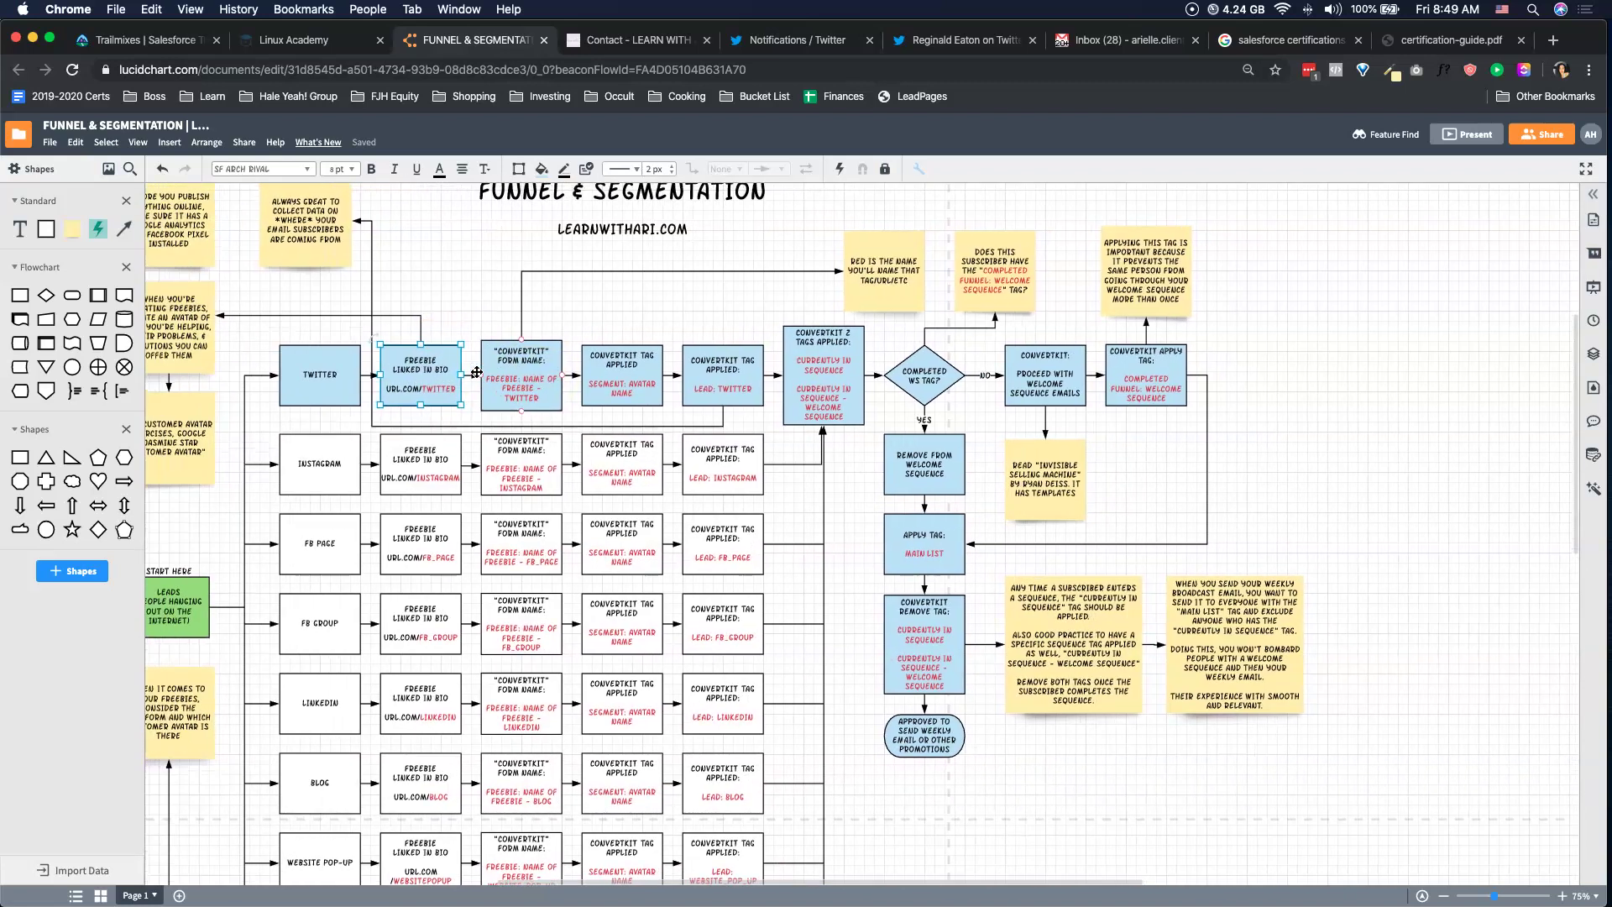
pyautogui.hscroll(-2, 476, 372)
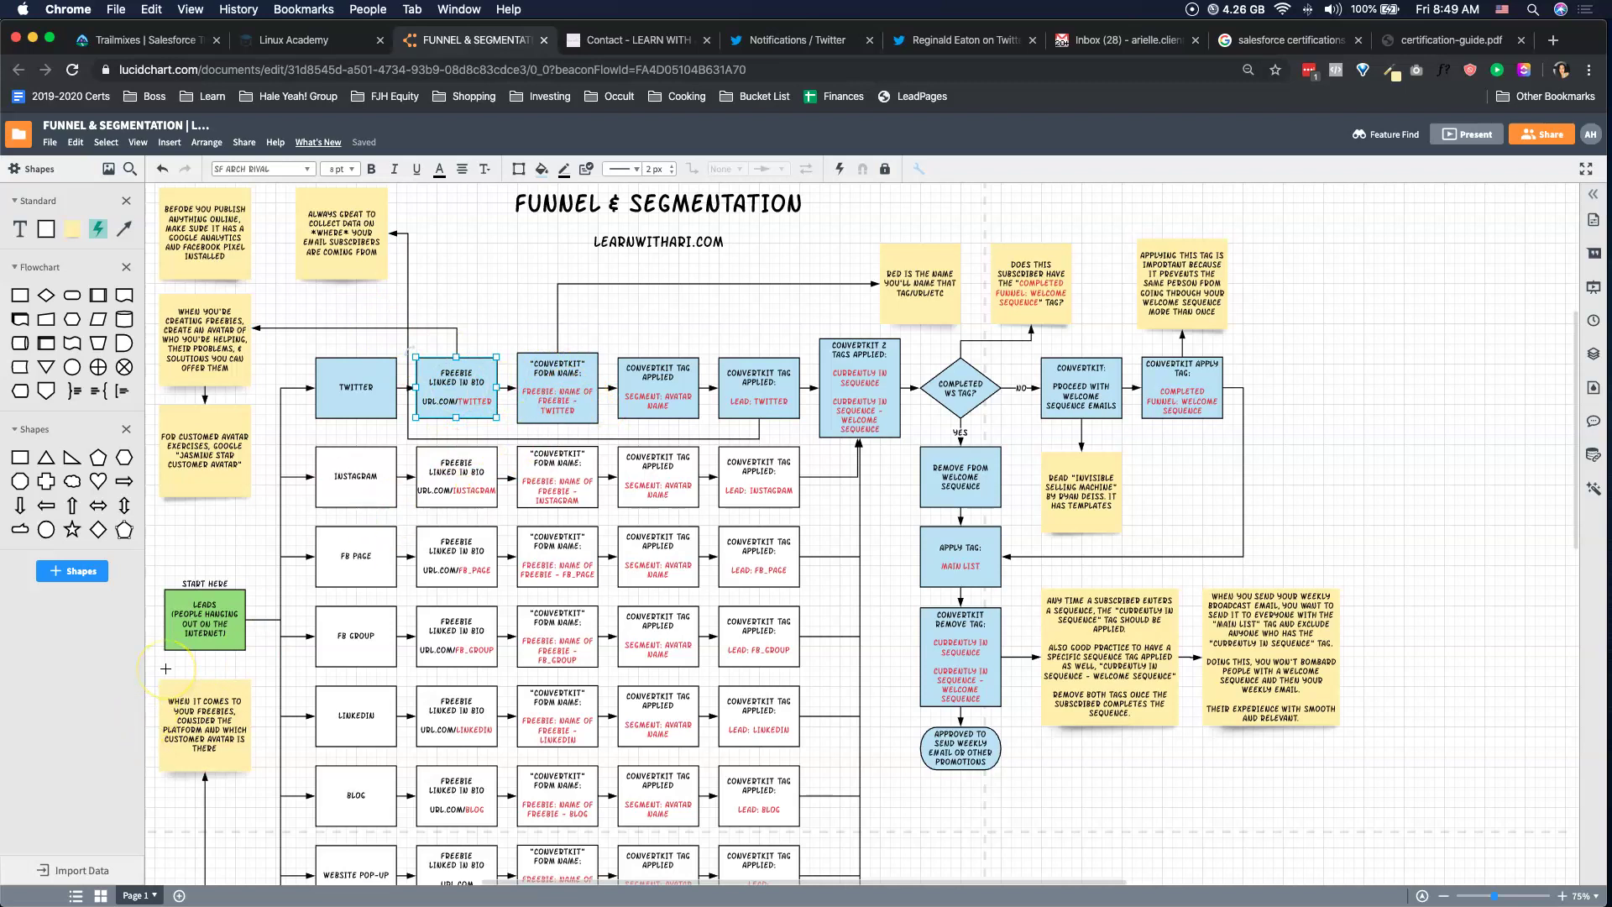
pyautogui.hscroll(1, 166, 668)
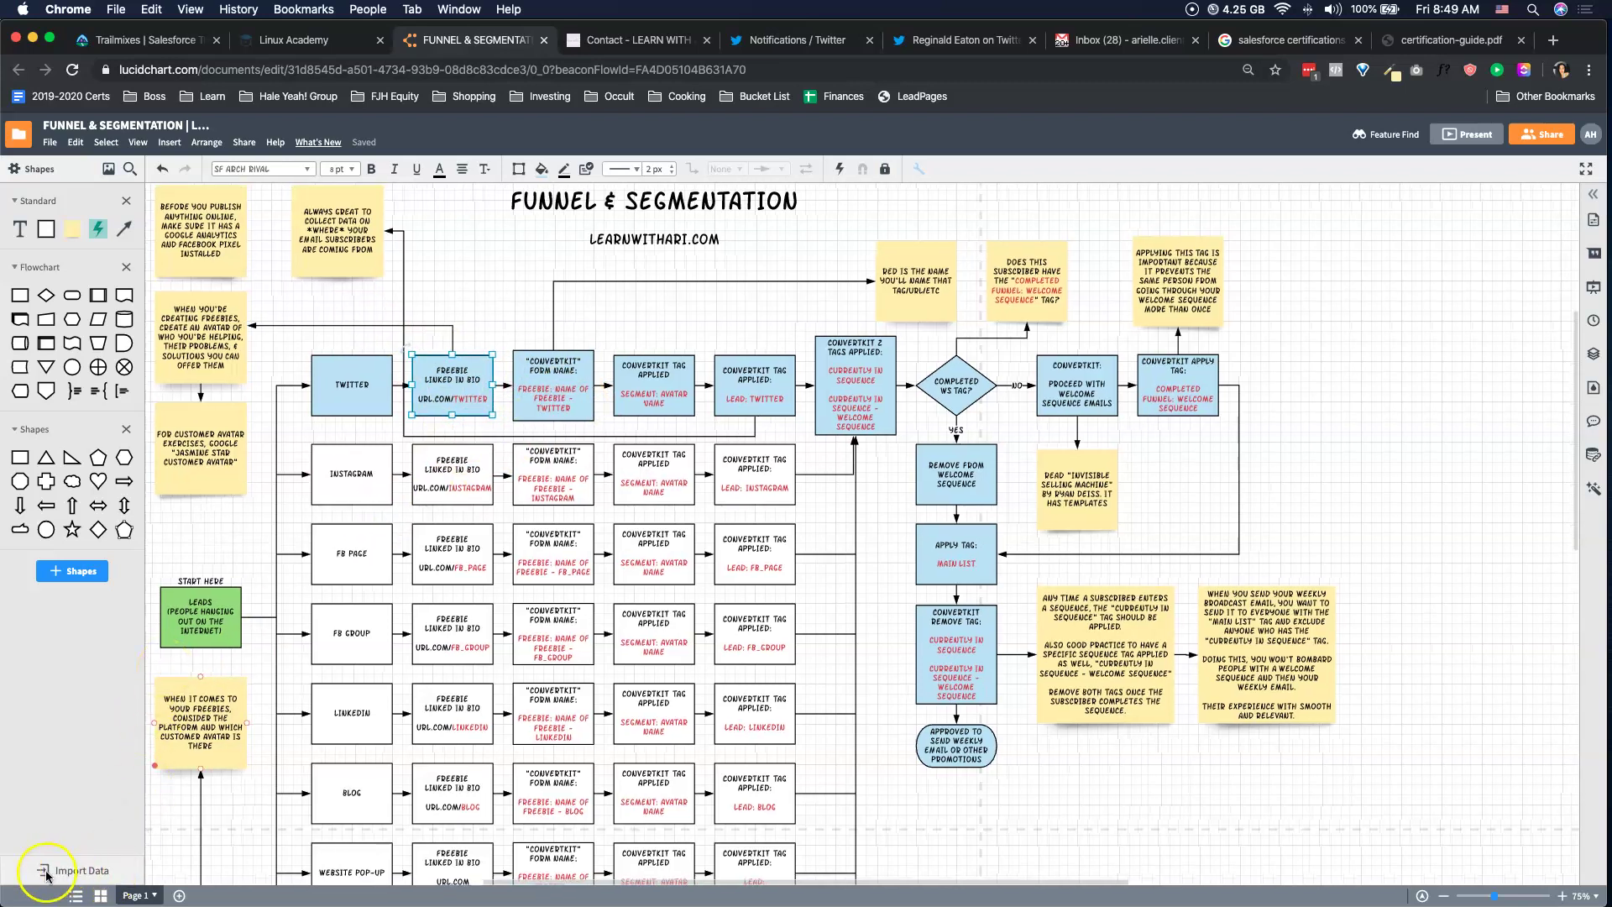